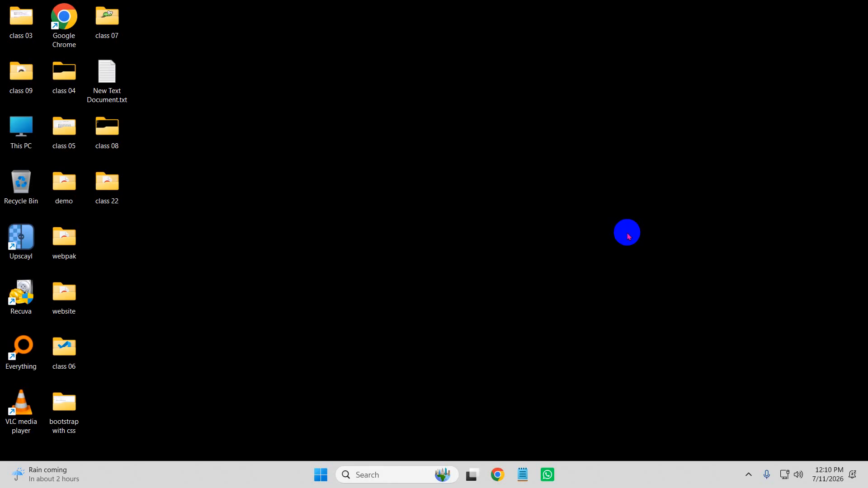
Step: Launch Chrome with a profile and search Google for 'pention .io'
click(497, 475)
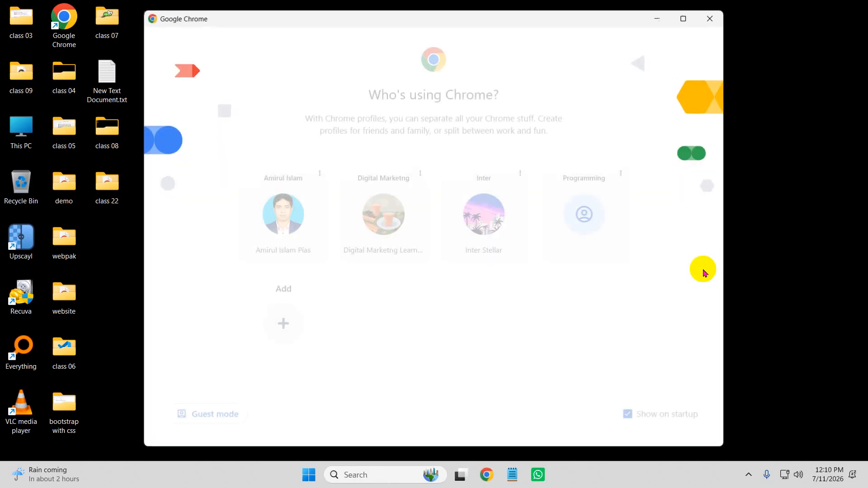
click(383, 213)
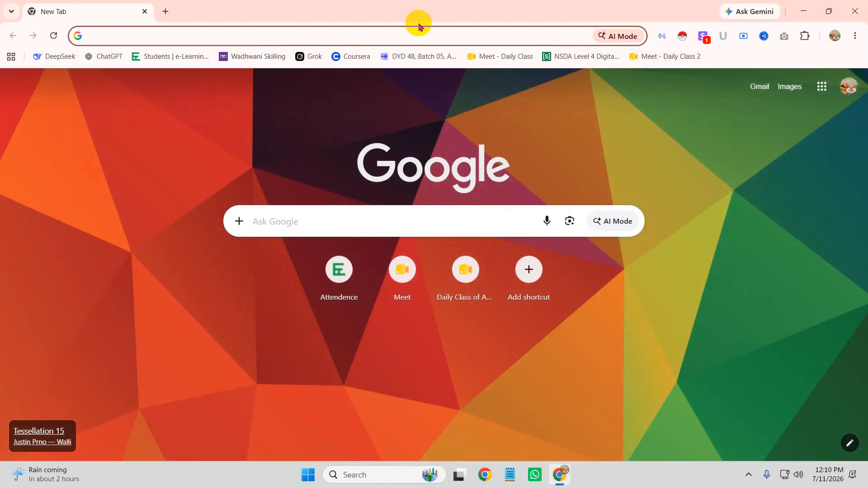
text(lo)
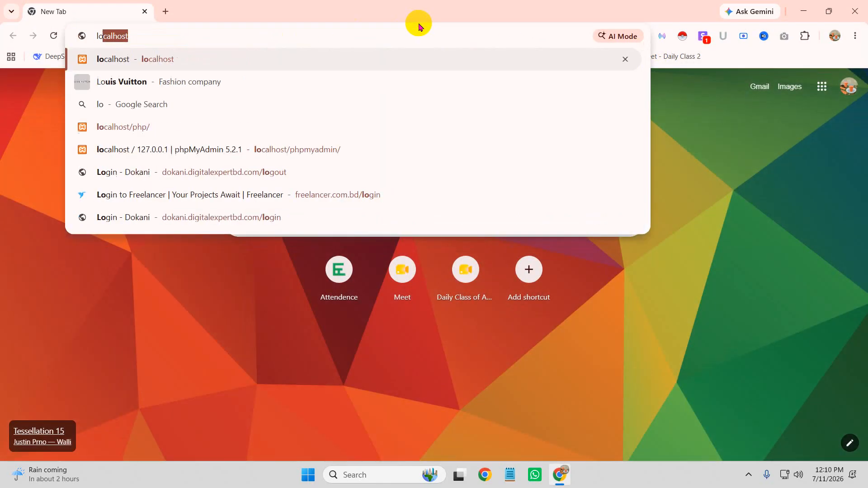
key(BackSpace)
key(BackSpace)
key(BackSpace)
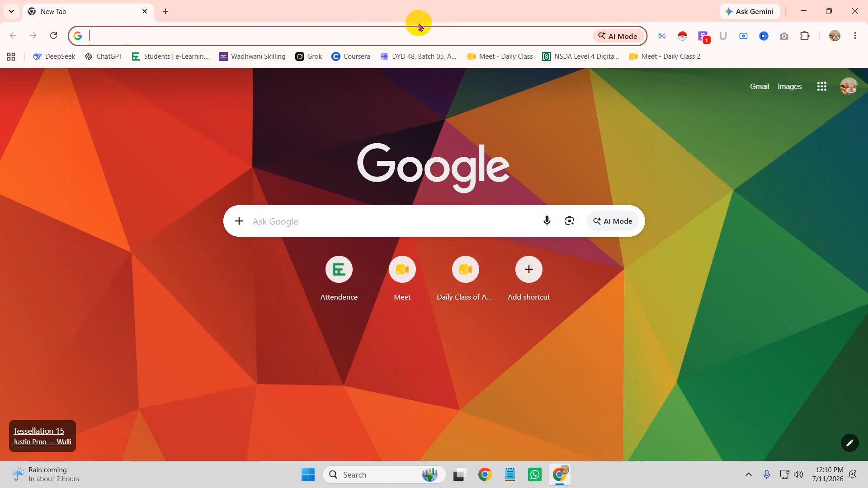
text(pentio)
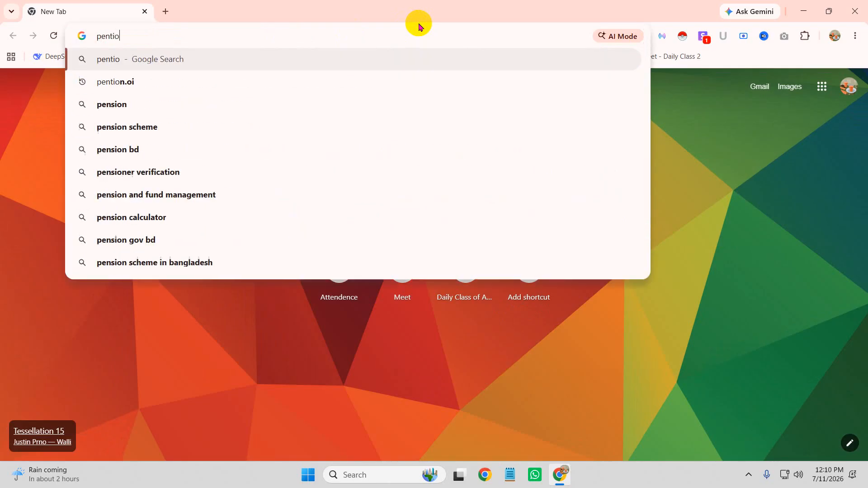
text(n.)
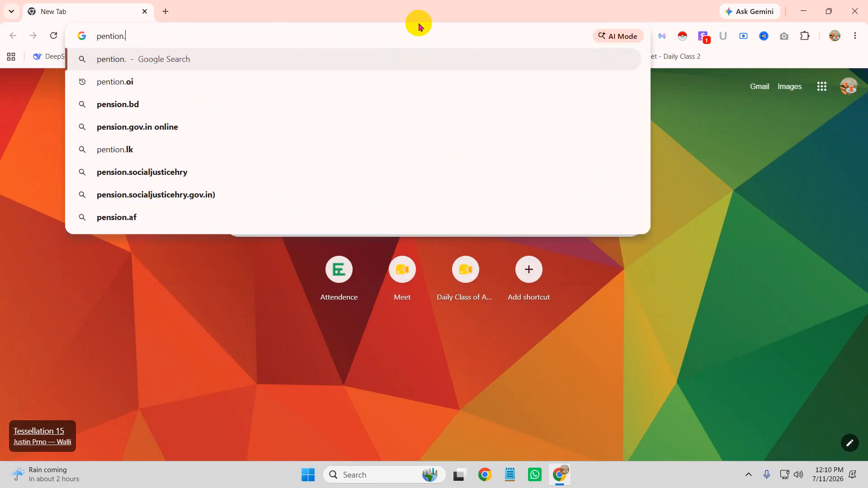
key(BackSpace)
text(.i)
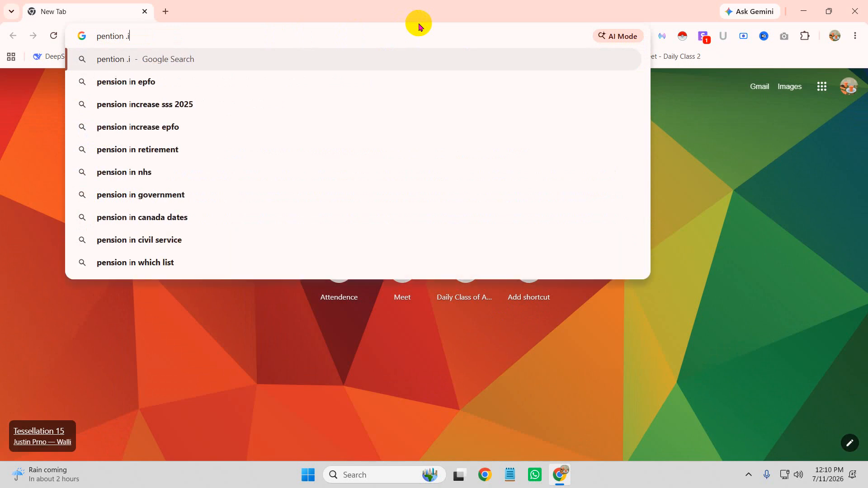
key(BackSpace)
text(io)
key(Return)
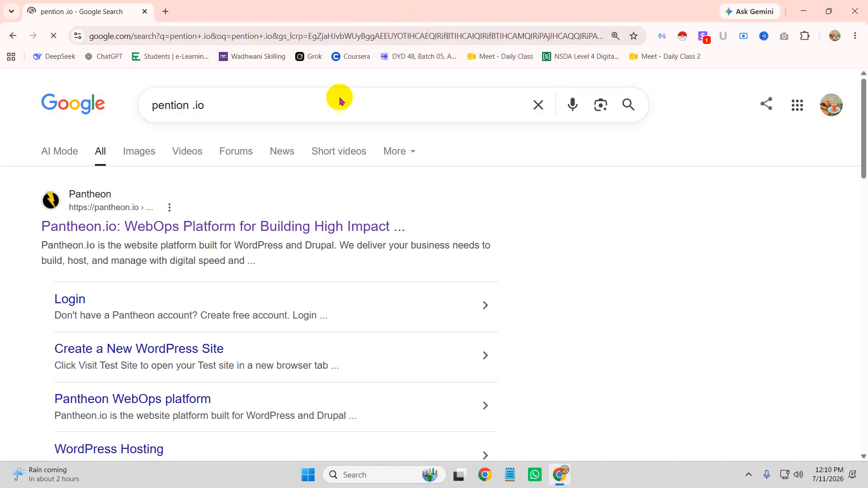
Step: Open the Pantheon.io result and log into the dashboard via Connect with Google
click(116, 229)
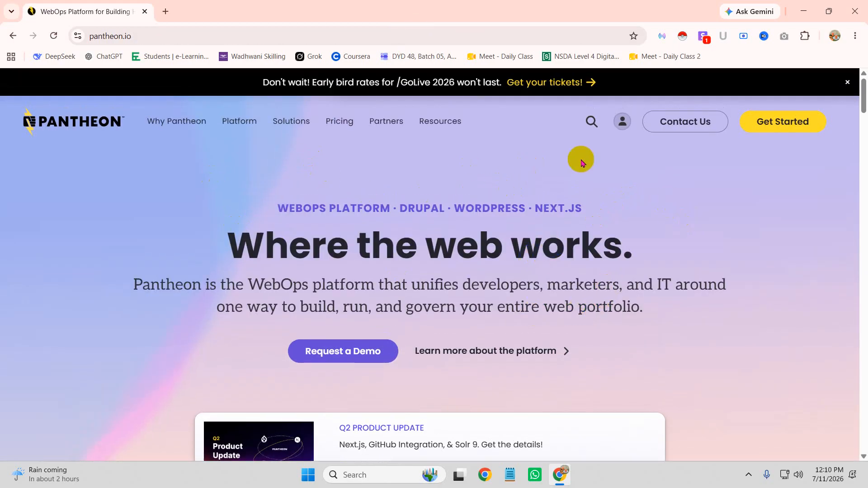
click(622, 124)
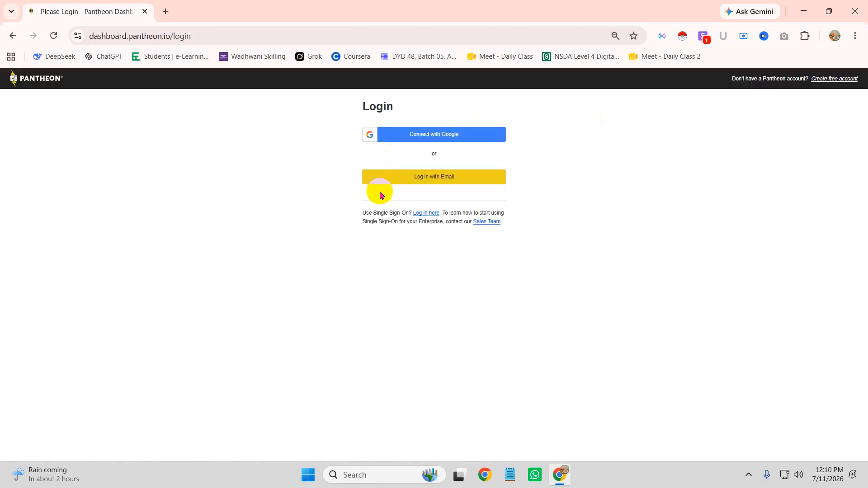
click(418, 136)
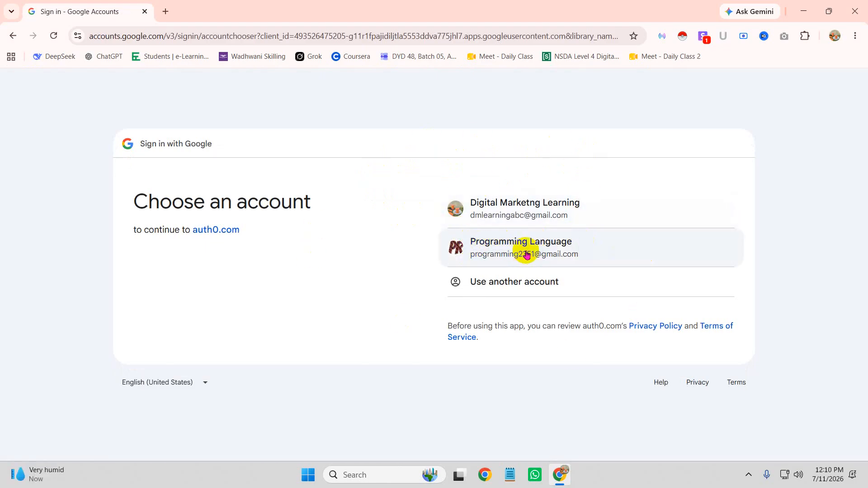
click(505, 251)
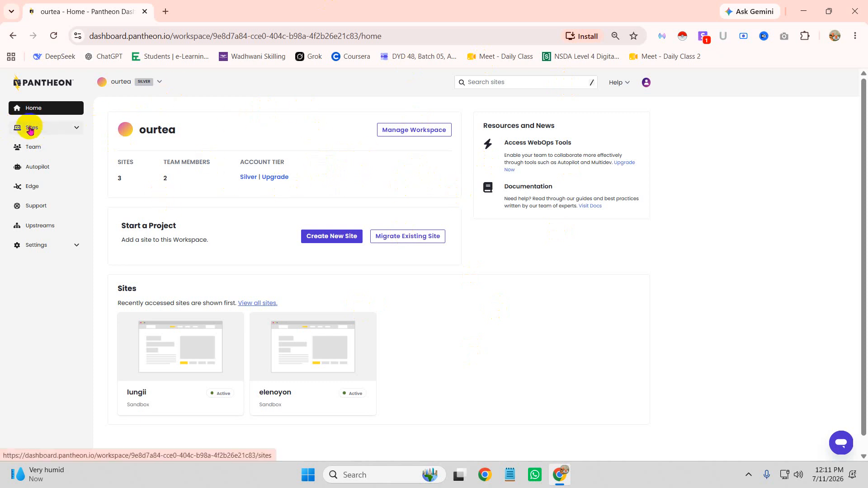
Step: Start a new site of type WordPress with code hosted on Pantheon
click(326, 235)
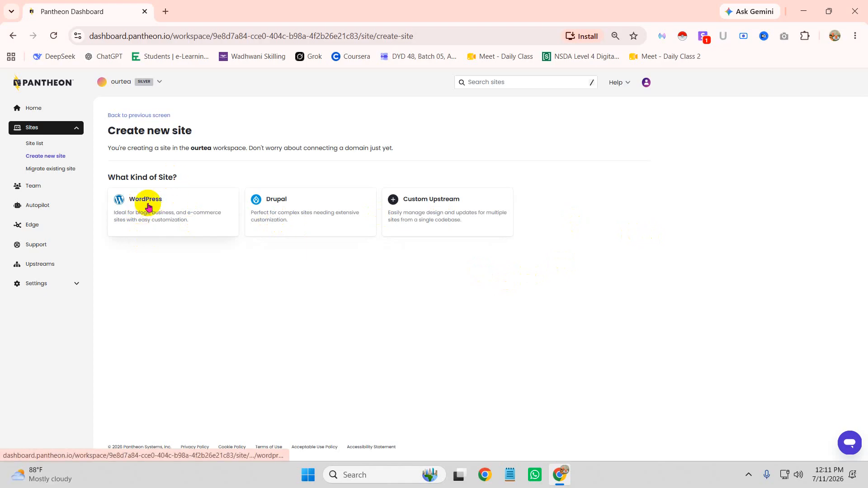
click(149, 206)
click(144, 200)
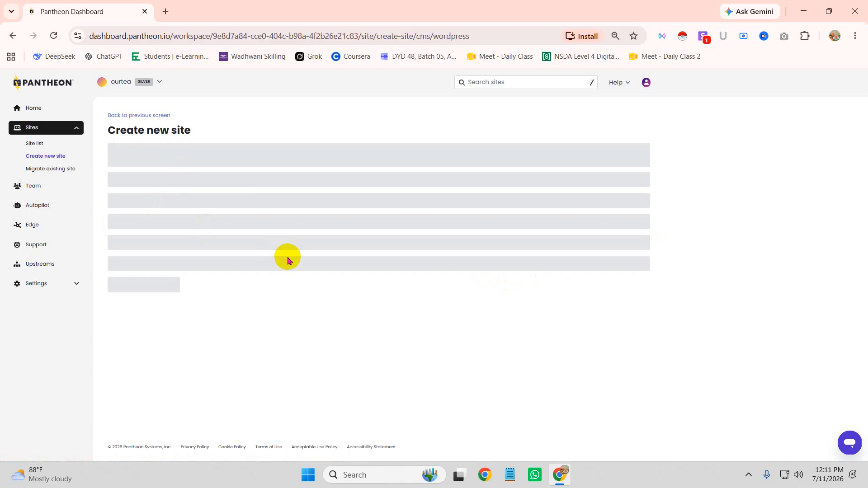
Step: Name the site 'tuhinislamnews' and keep ourtea as its workspace
click(135, 161)
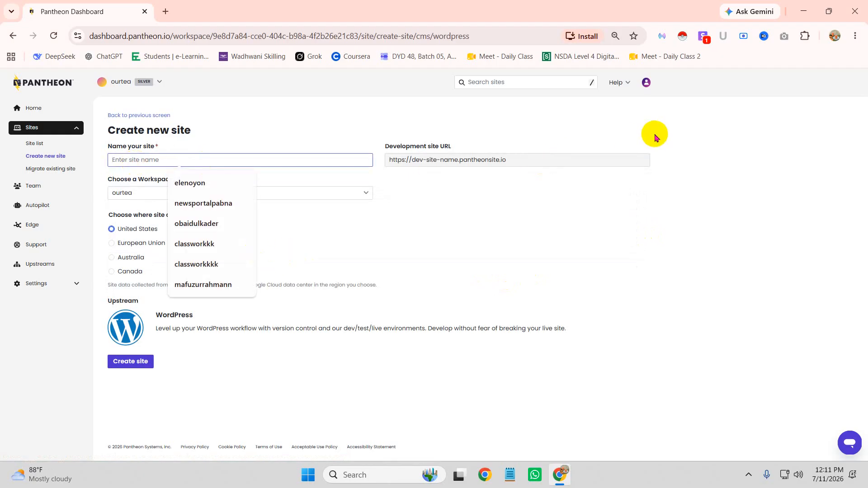
text(tuhin)
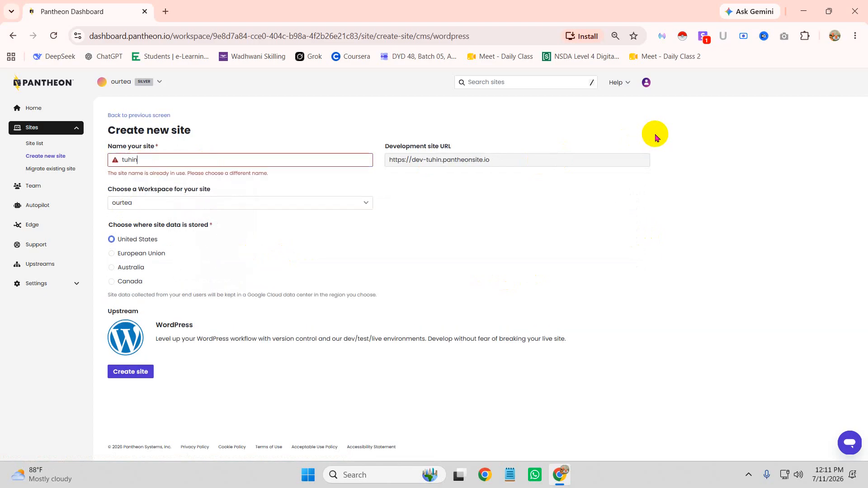
text(islam)
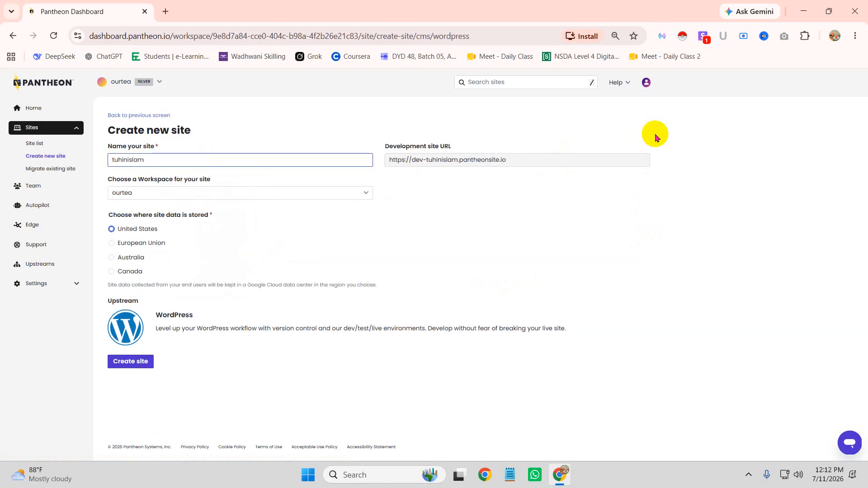
text(news)
click(226, 192)
click(226, 192)
click(188, 194)
click(154, 194)
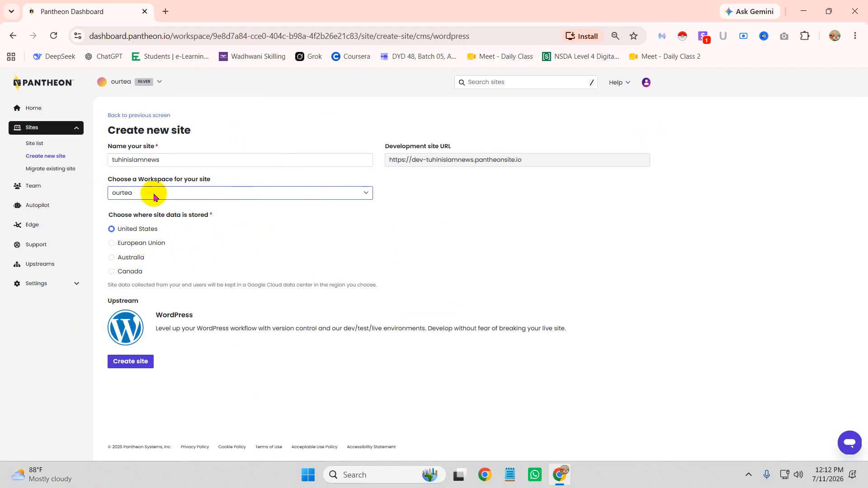
drag(531, 161, 391, 162)
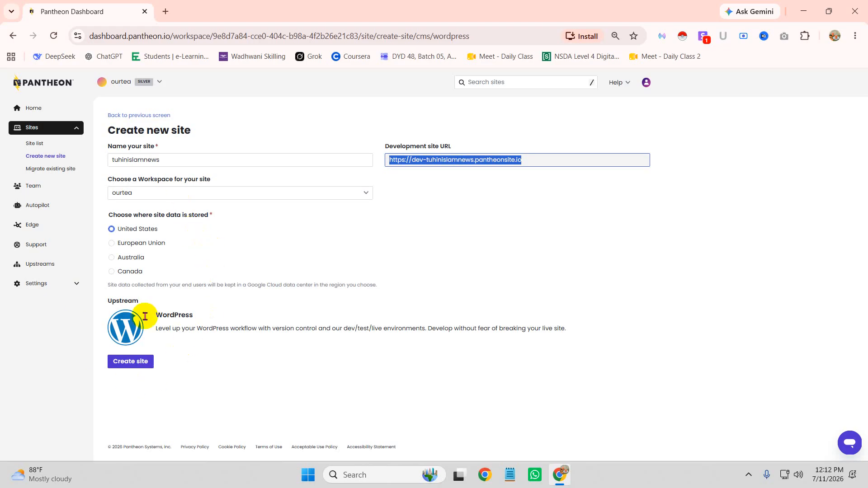
Step: Create the site and confirm placing it in the ourtea workspace
click(135, 361)
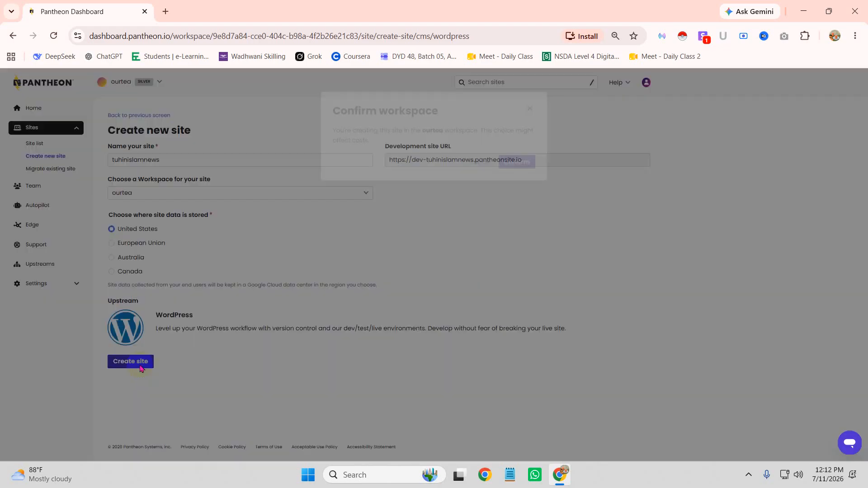
click(515, 195)
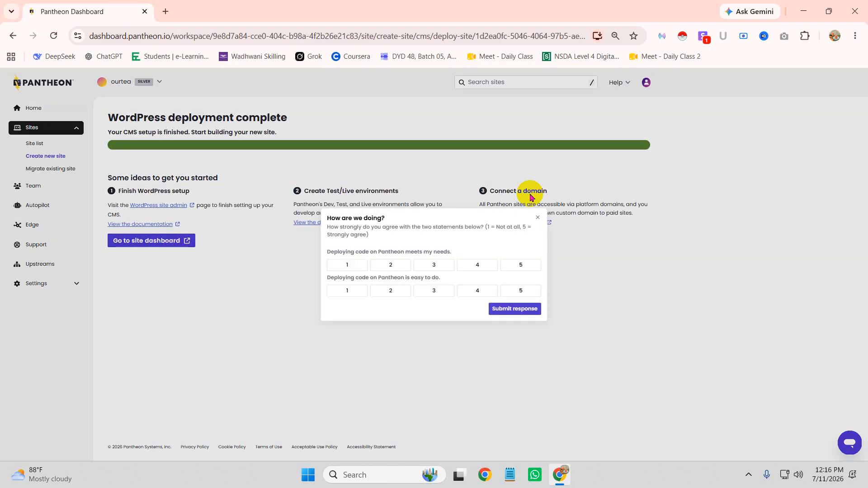
Step: Close the feedback survey and open the site's WordPress admin past the sandbox notice
click(538, 217)
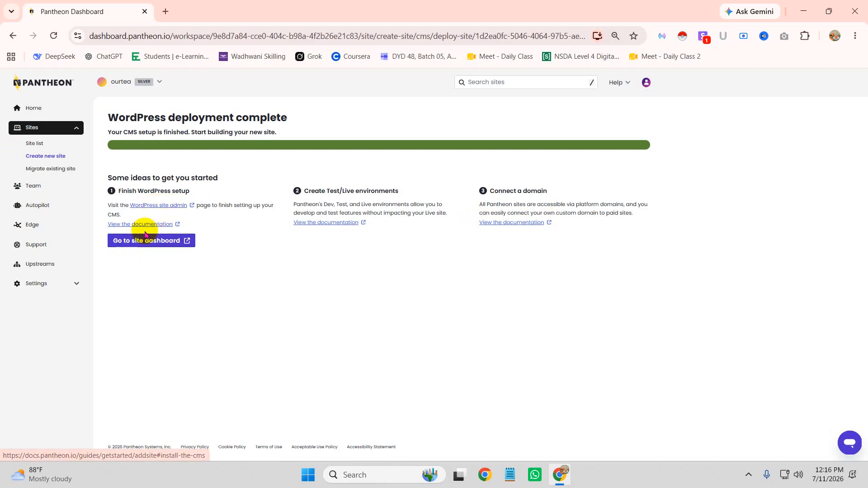
click(159, 206)
click(413, 347)
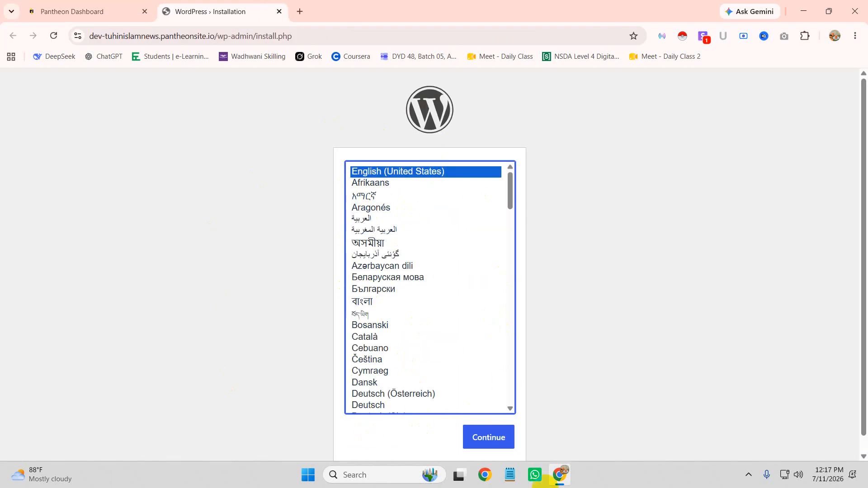
Step: Keep English and enter 'demo site' as the site title
click(492, 434)
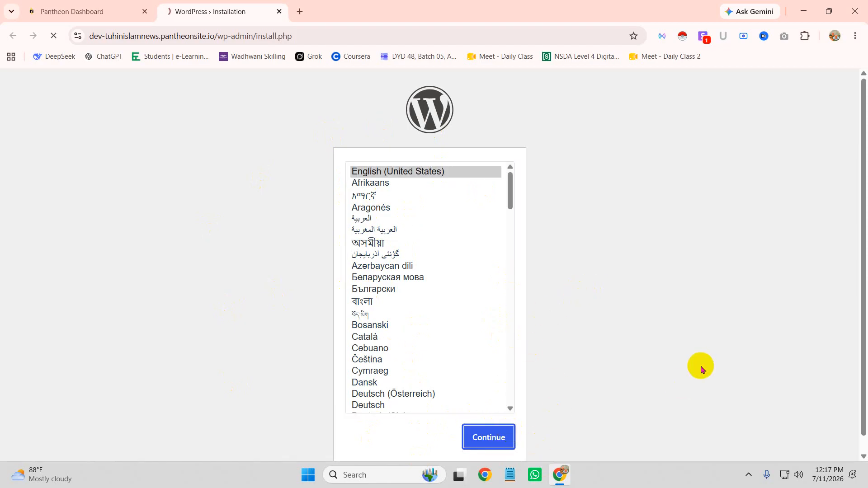
scroll(483, 258, down, 2)
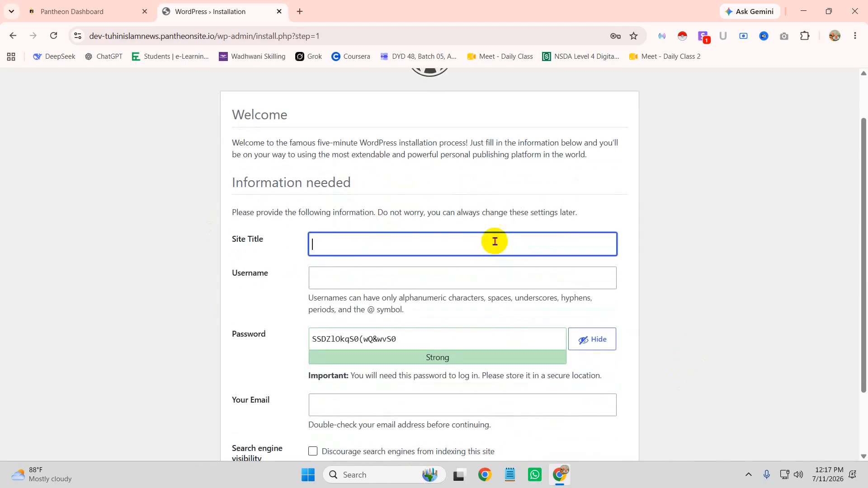
text(deo)
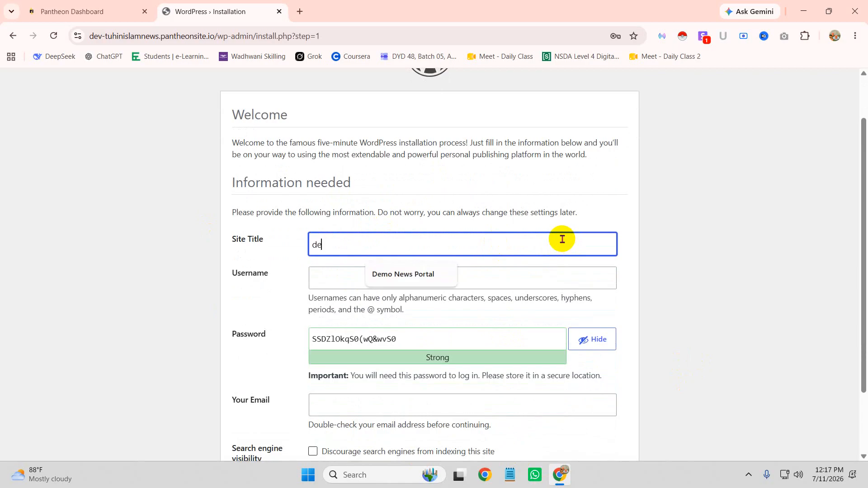
key(BackSpace)
key(BackSpace)
text(mo site)
Step: Set username admin, confirm a weak password, fill the admin e-mail and install WordPress
click(420, 277)
text(admin)
key(Tab)
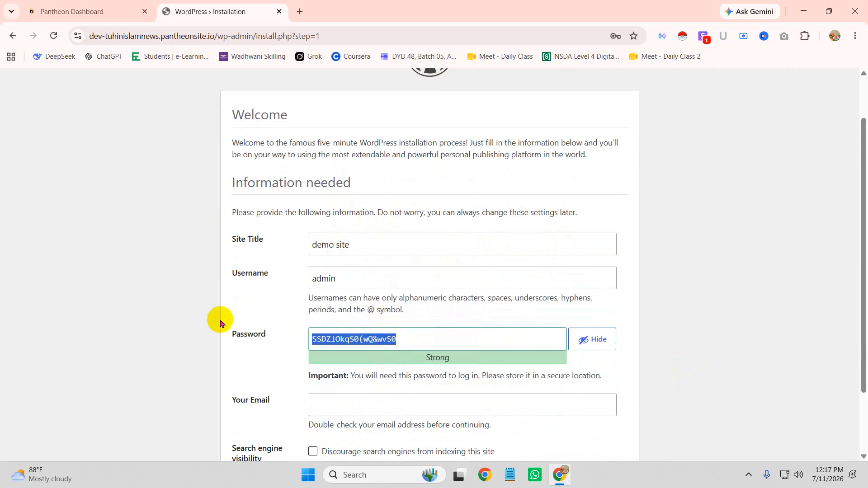
text(admin)
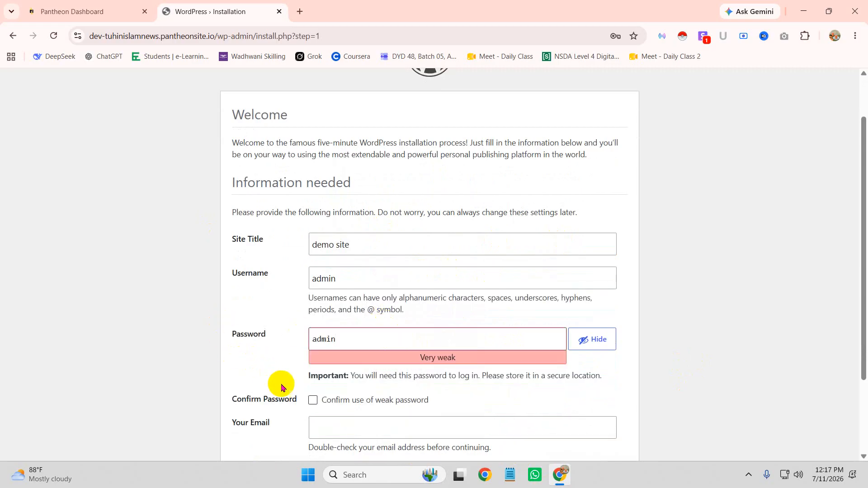
click(312, 399)
click(363, 423)
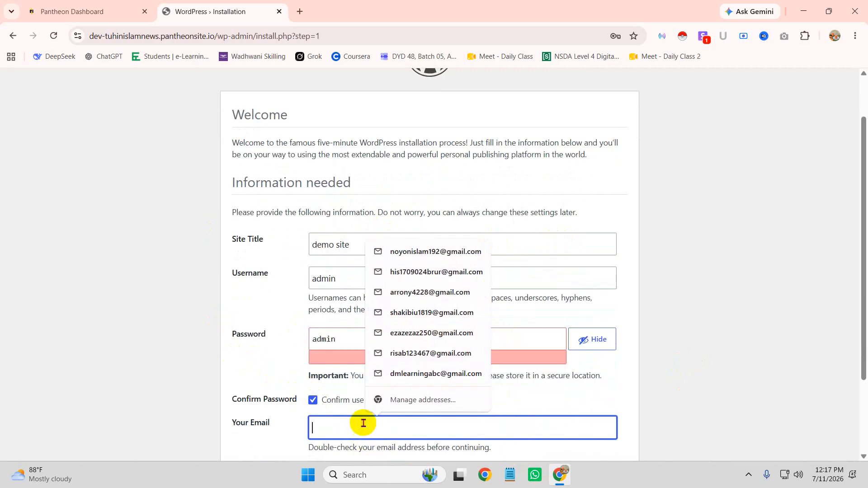
click(435, 251)
scroll(536, 321, down, 3)
click(265, 421)
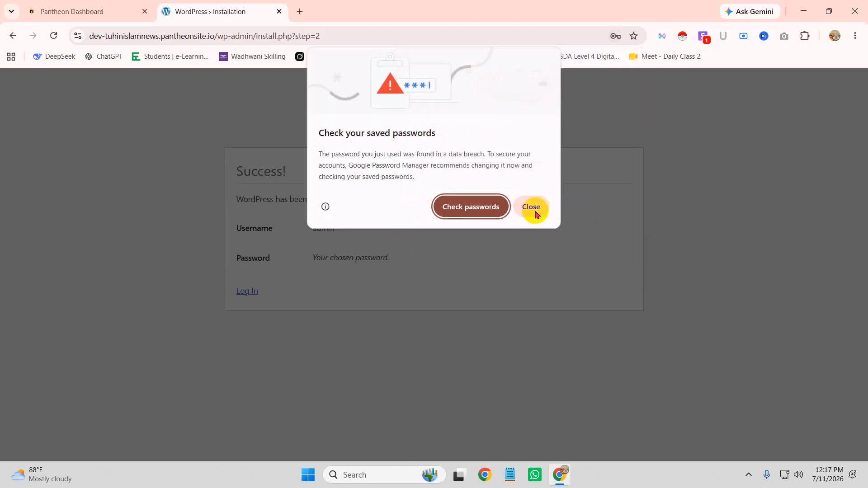
Step: Save the login in Chrome, sign in as admin and dismiss the breach warning
click(536, 214)
click(551, 209)
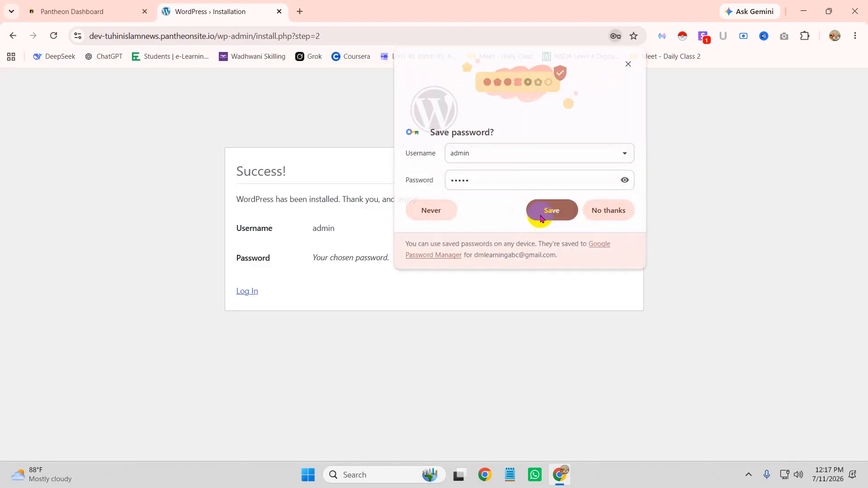
click(249, 292)
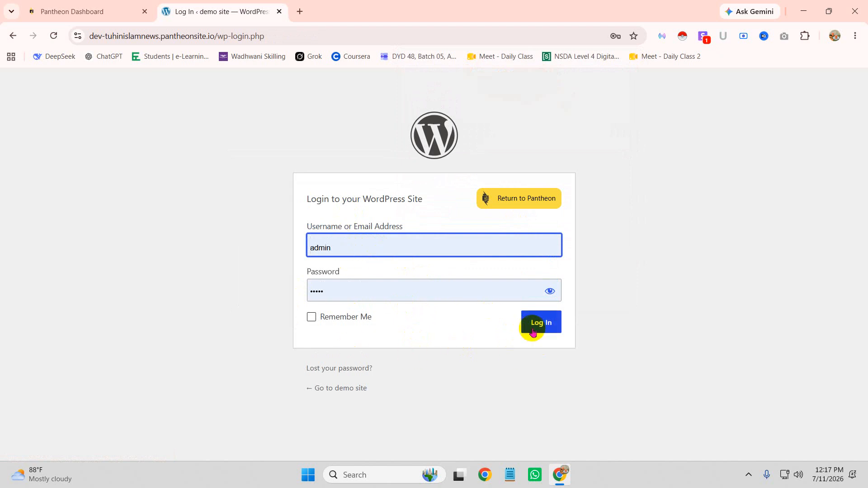
click(537, 329)
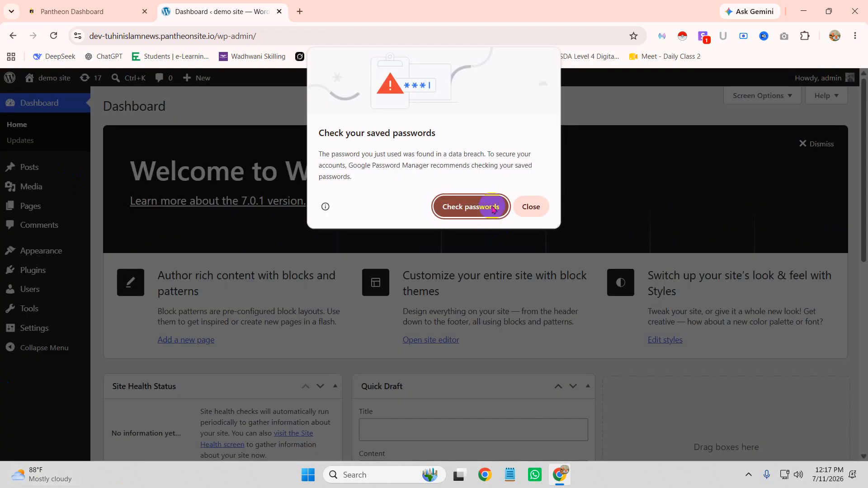
click(533, 207)
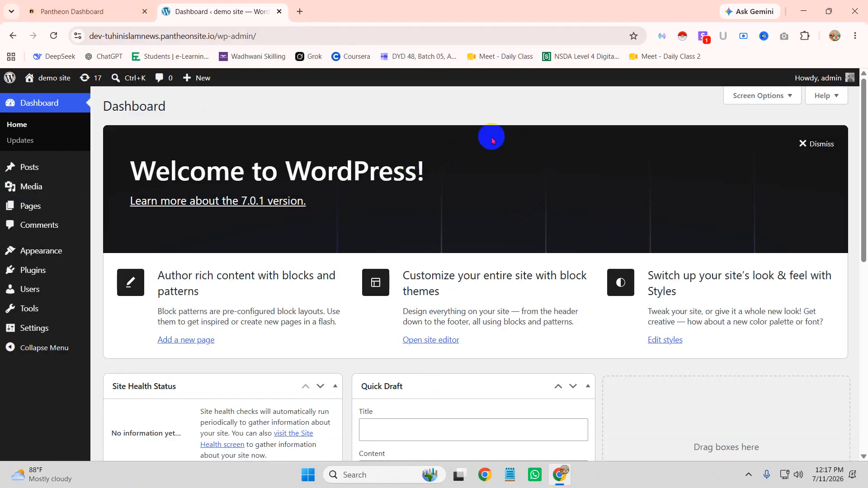
Step: Scroll through the demo site Dashboard's Welcome to WordPress panel
scroll(496, 135, down, 7)
scroll(497, 140, up, 6)
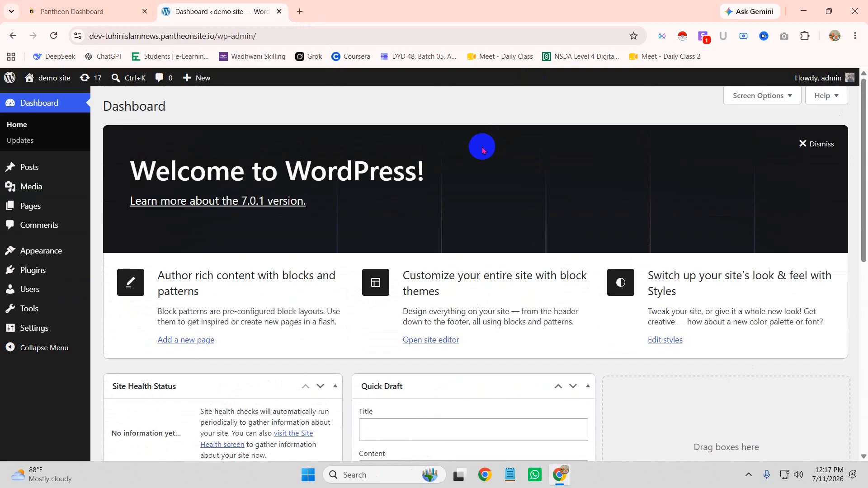
scroll(412, 230, down, 1)
scroll(421, 226, up, 1)
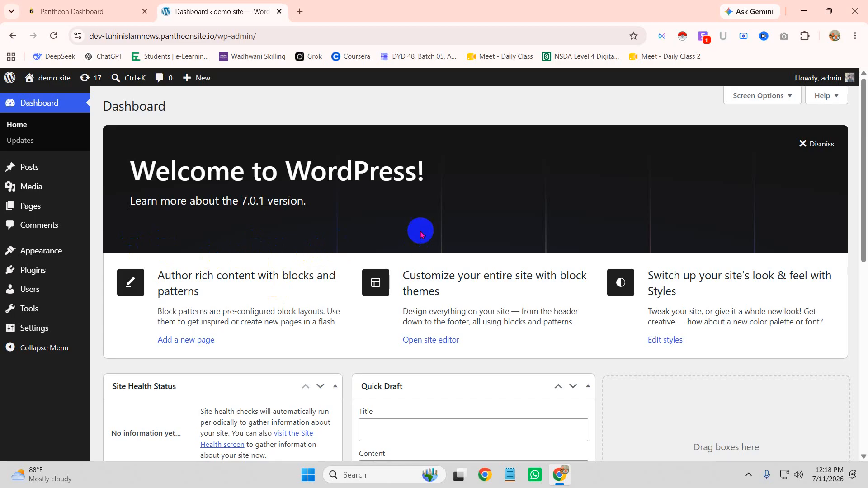
mouse_move(58, 248)
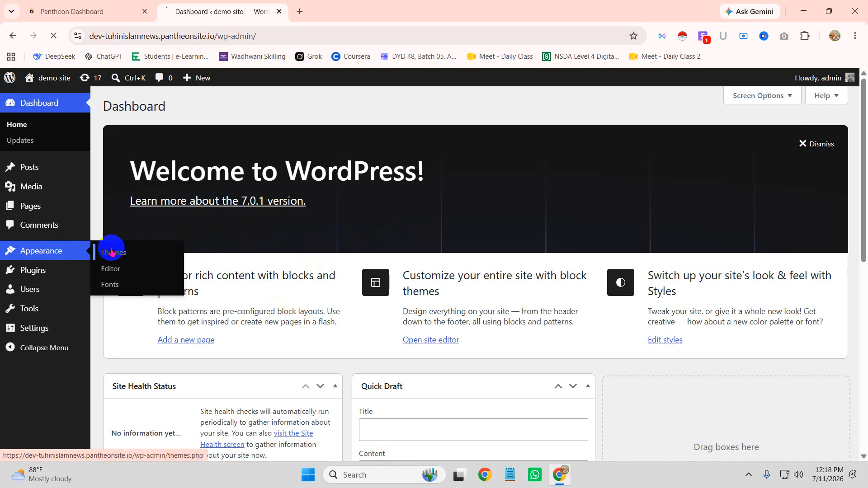
Step: View the installed themes under Appearance > Themes, then log out of admin
click(112, 251)
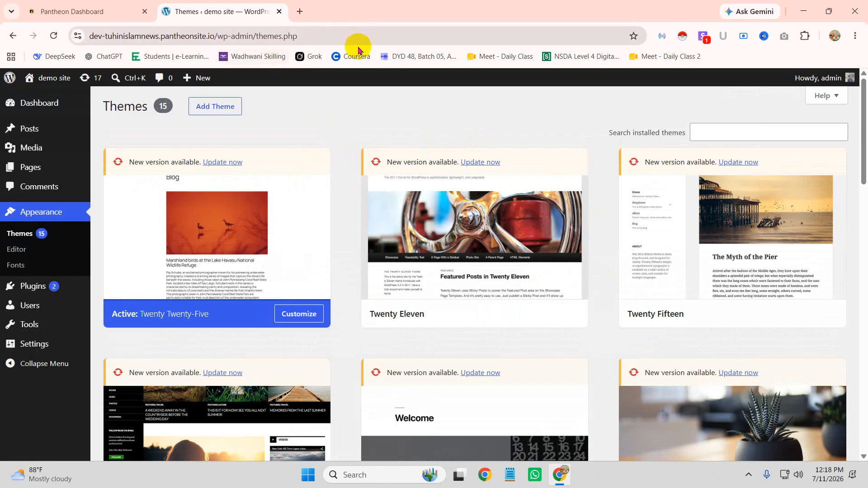
mouse_move(814, 79)
click(779, 130)
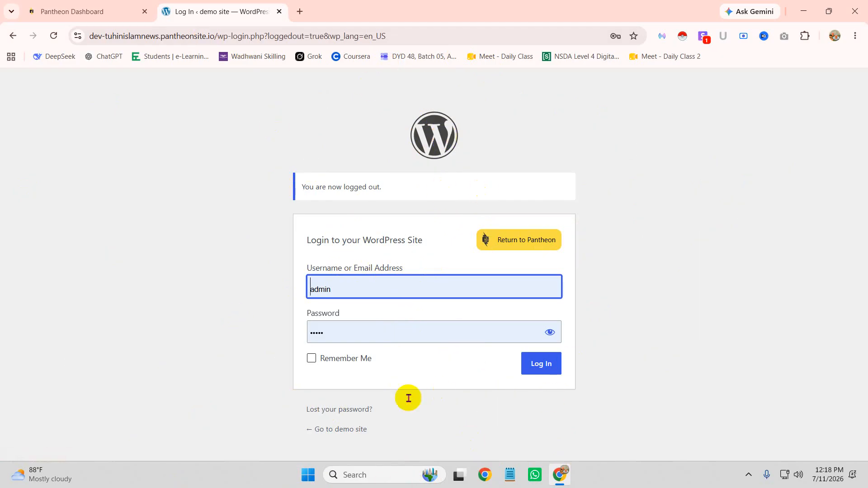
Step: Check the autofilled admin credentials on the login page and log back in
drag(384, 188, 298, 184)
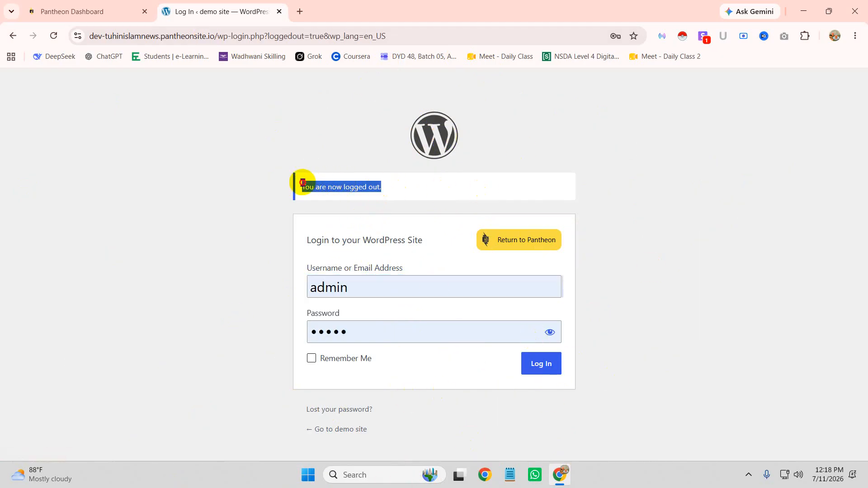
click(267, 211)
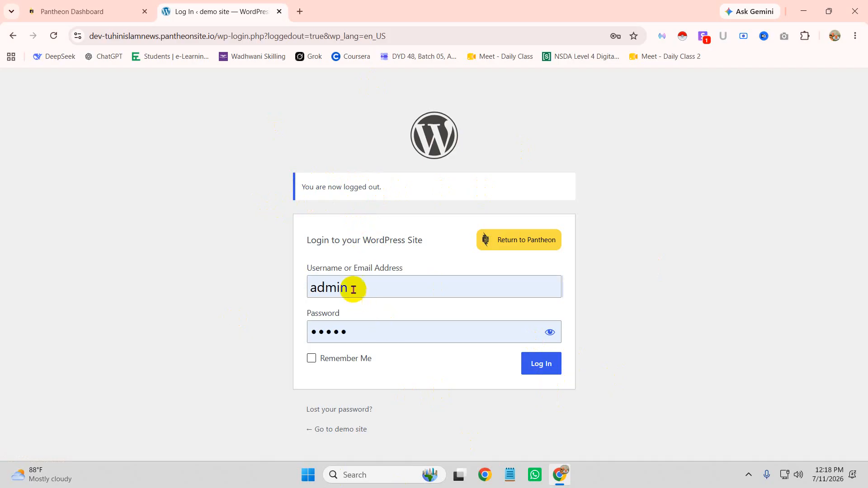
drag(358, 294, 251, 285)
click(366, 194)
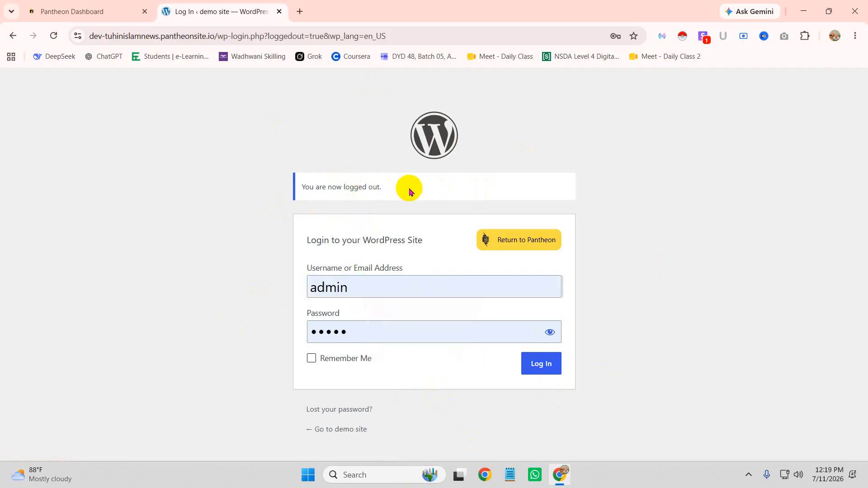
drag(375, 288, 275, 291)
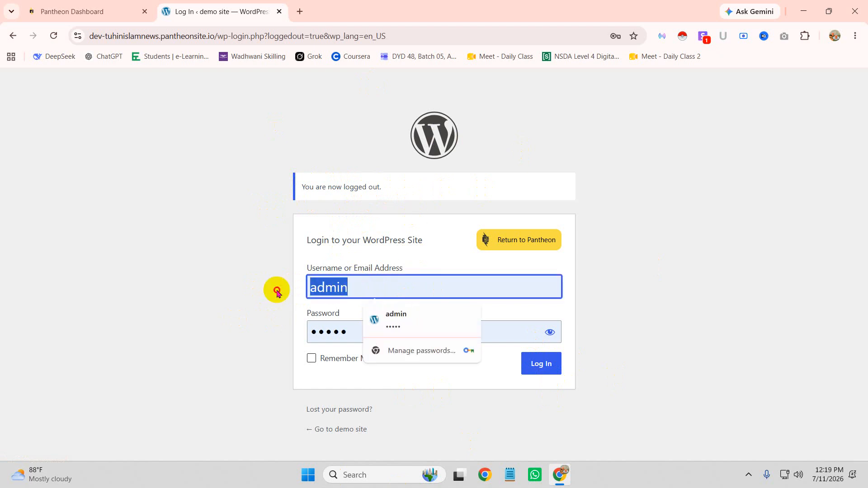
click(242, 272)
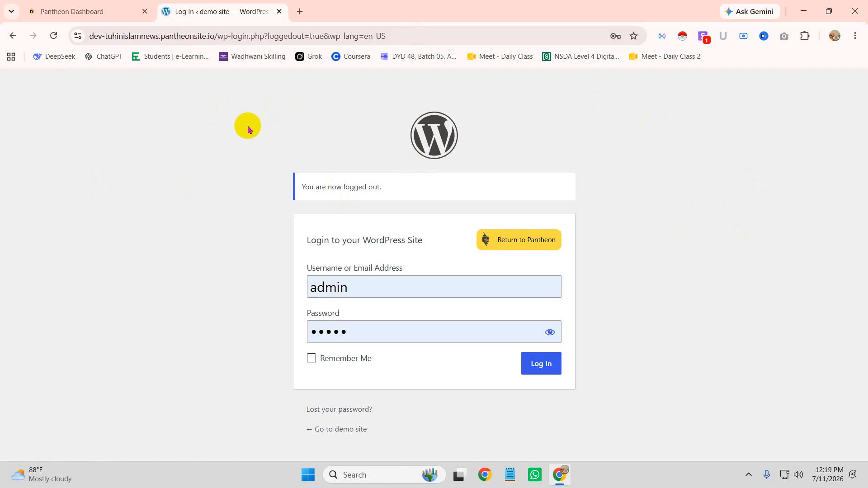
click(540, 365)
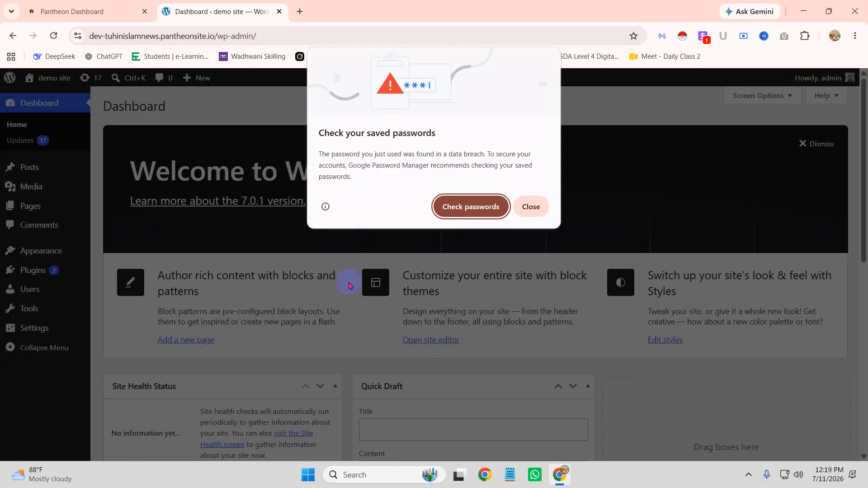
Step: Dismiss the breach warning, search Add Plugin for 'loginpress', then install and activate it
click(531, 210)
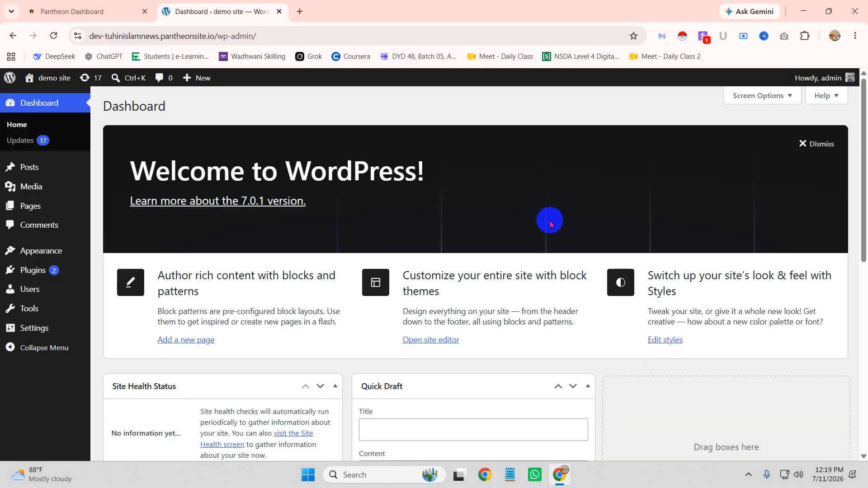
mouse_move(46, 270)
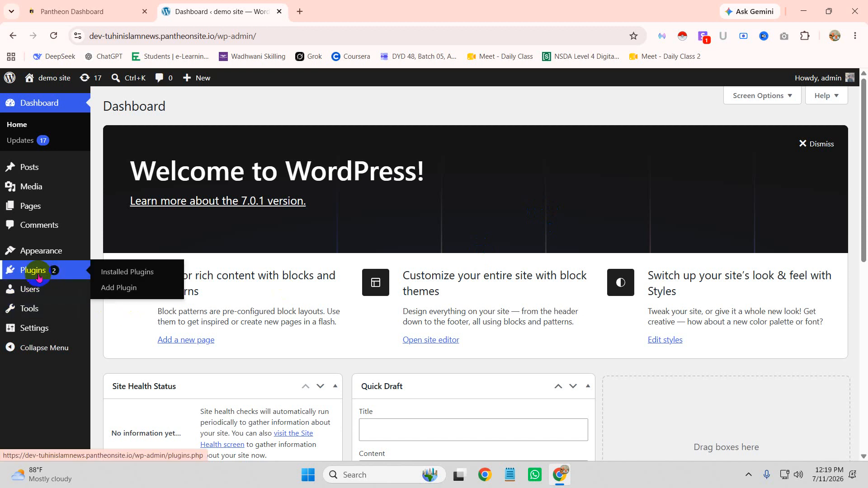
click(123, 285)
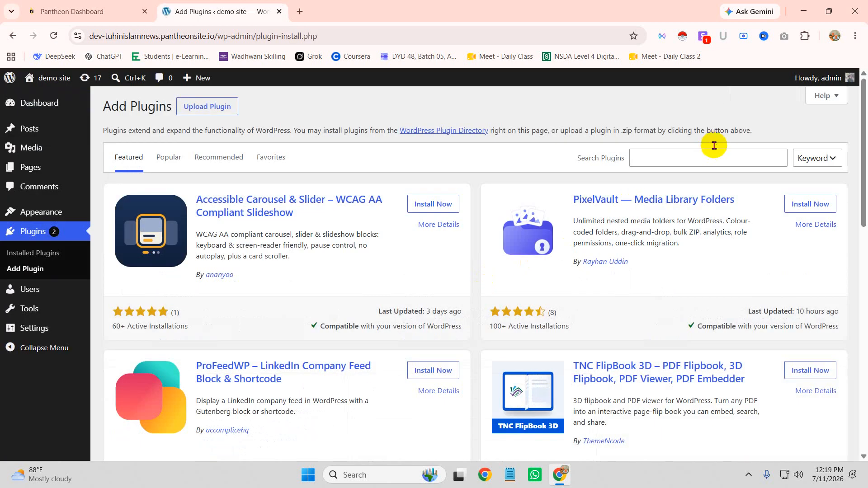
click(678, 160)
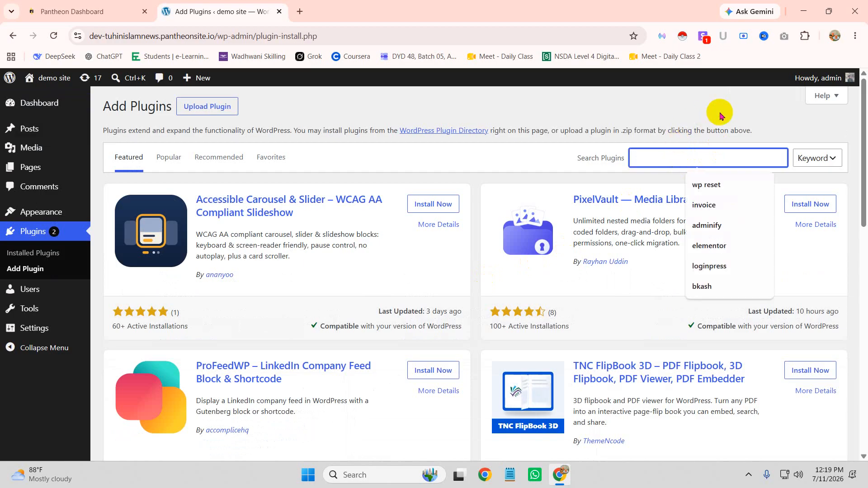
text(logi)
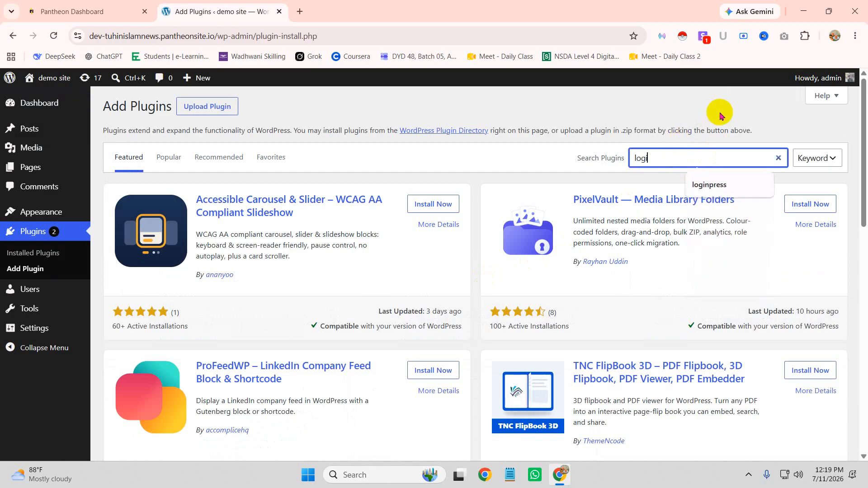
text(npr)
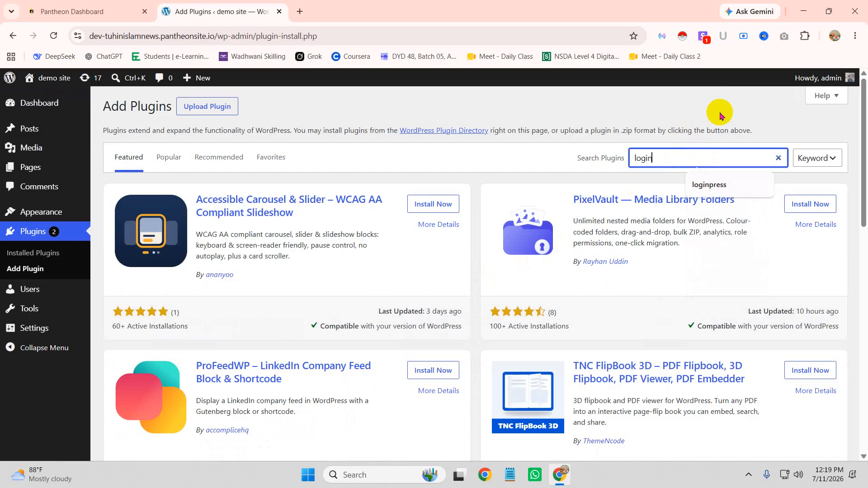
text(ess)
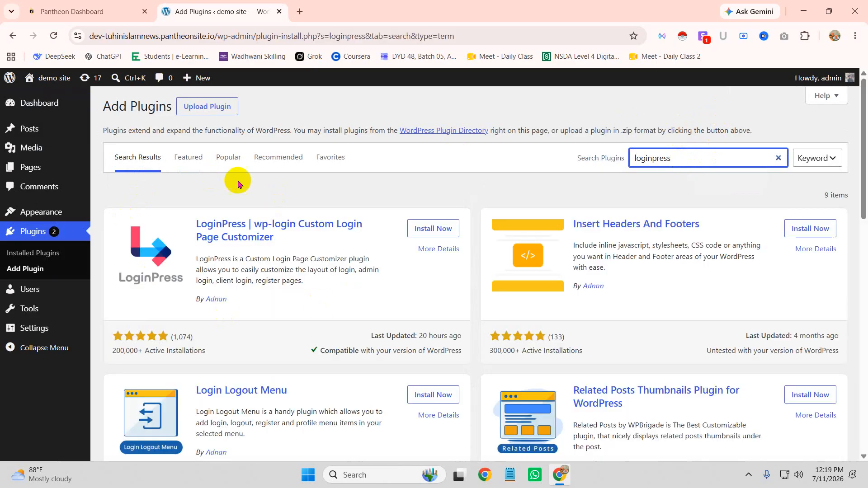
click(441, 230)
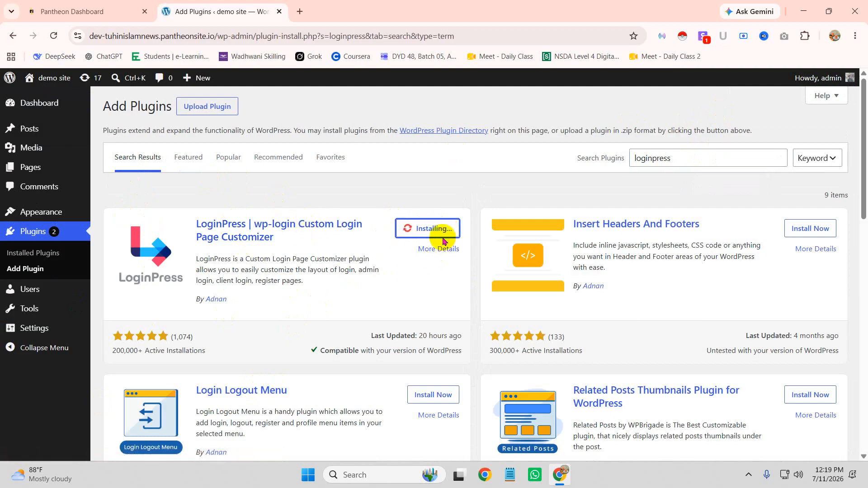
click(434, 230)
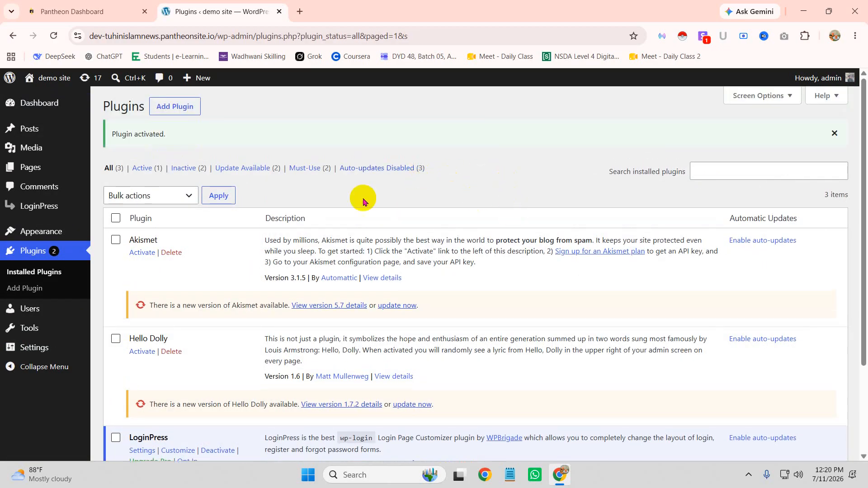
Step: Open the LoginPress Customizer on its Logo settings and start a new browser tab
scroll(302, 290, down, 3)
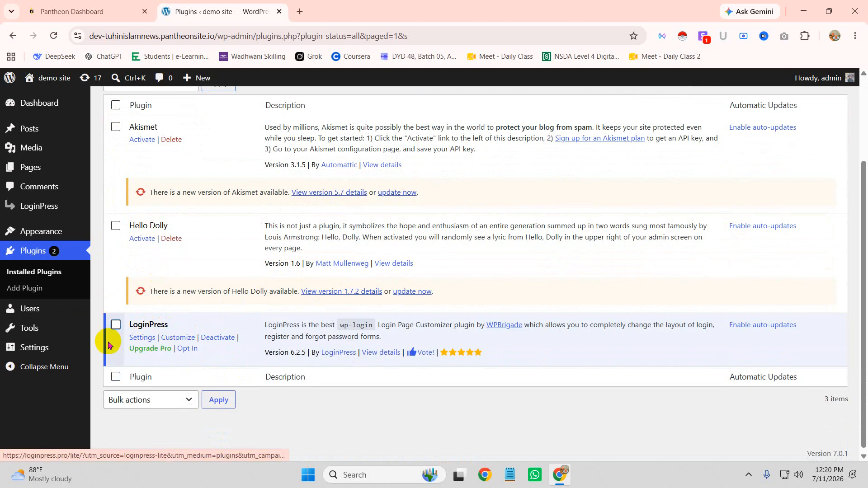
click(41, 207)
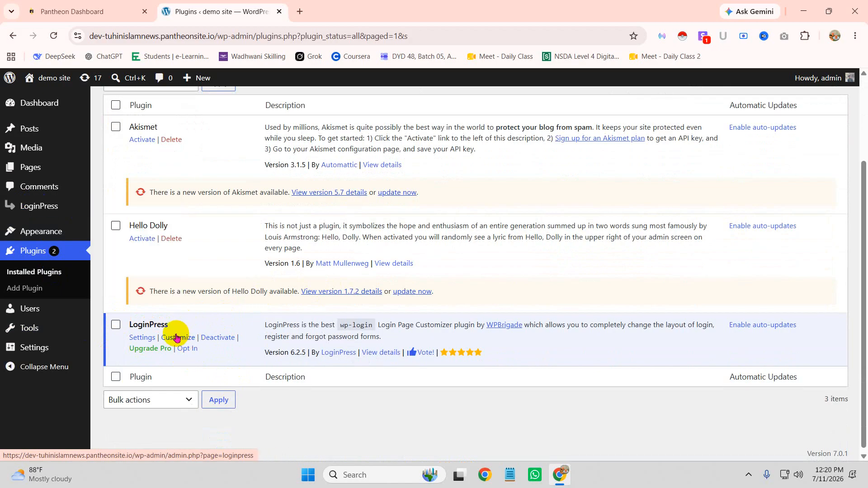
click(52, 207)
click(134, 231)
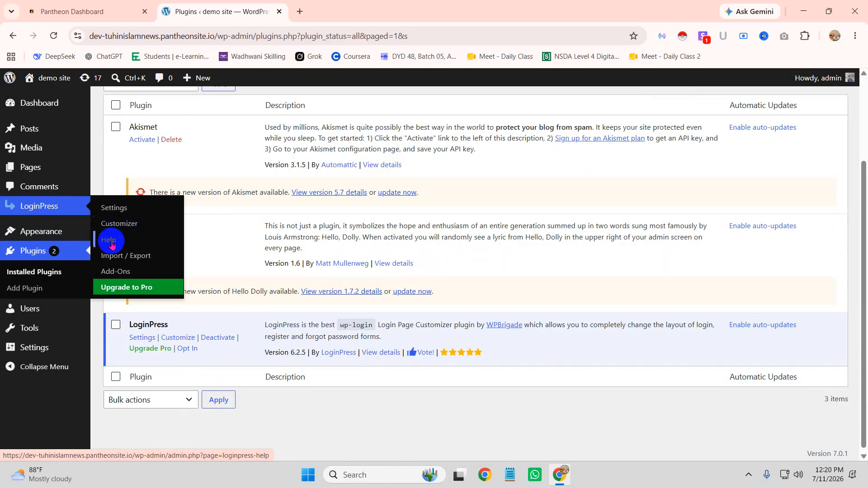
click(109, 227)
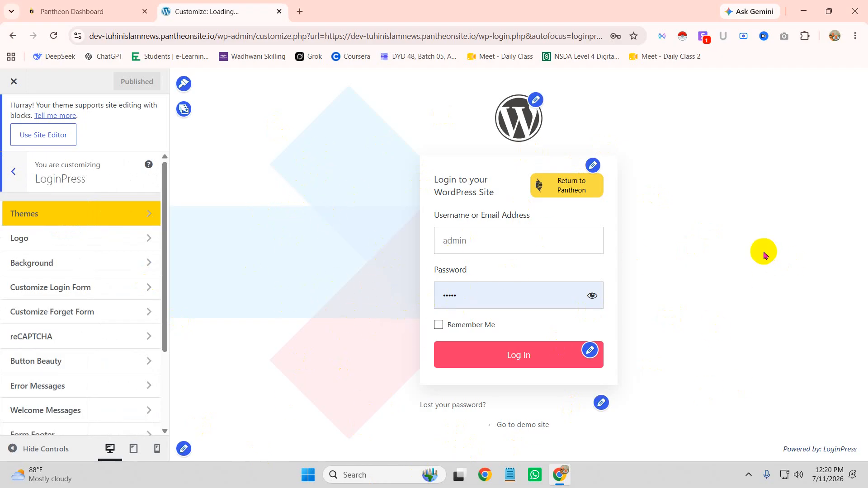
click(535, 99)
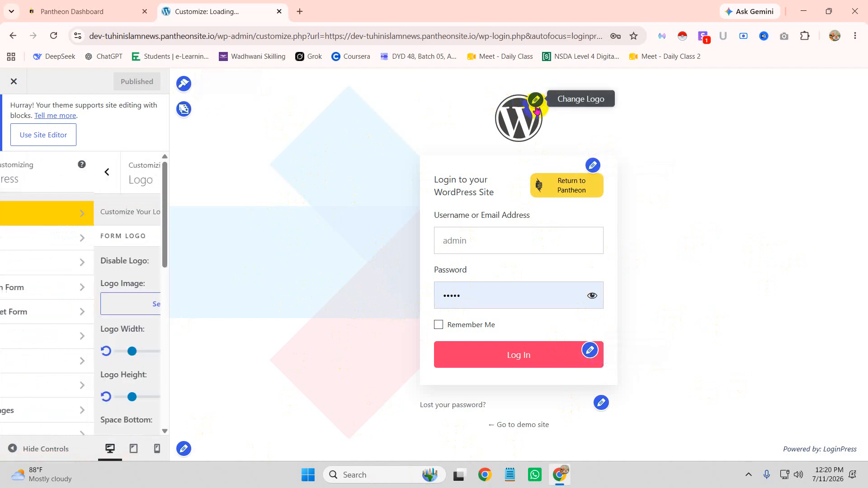
click(302, 11)
Step: Search Google Images for 'logo'
click(300, 38)
text(logo)
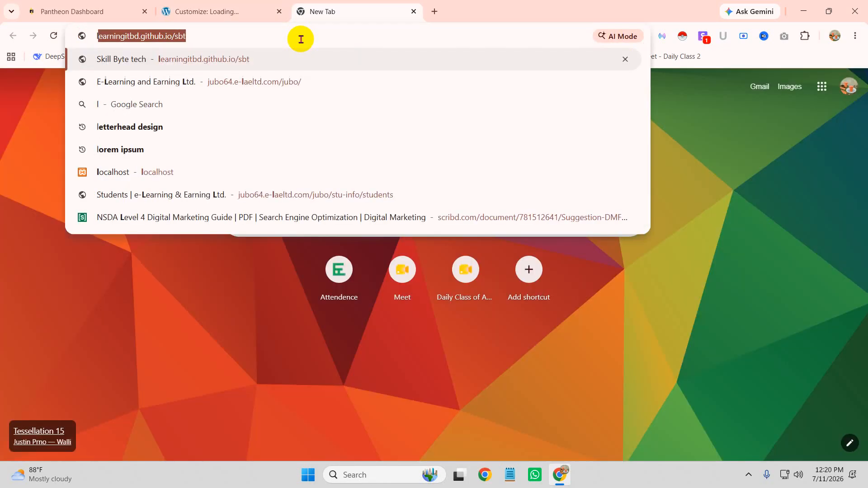
key(Return)
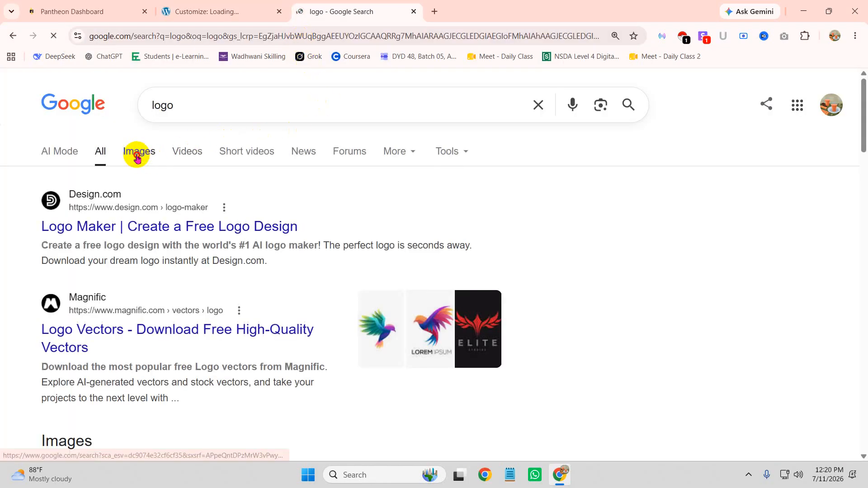
click(136, 152)
scroll(587, 250, down, 3)
scroll(682, 199, up, 2)
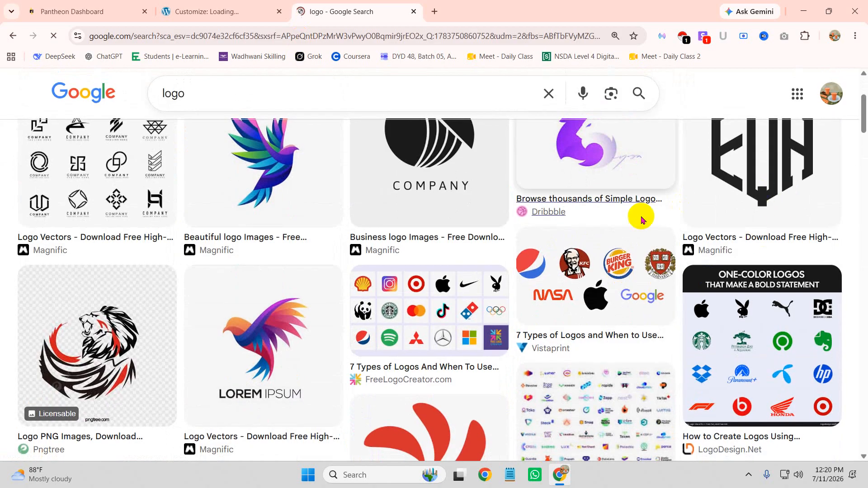
scroll(457, 292, up, 1)
scroll(745, 312, down, 4)
scroll(769, 301, up, 4)
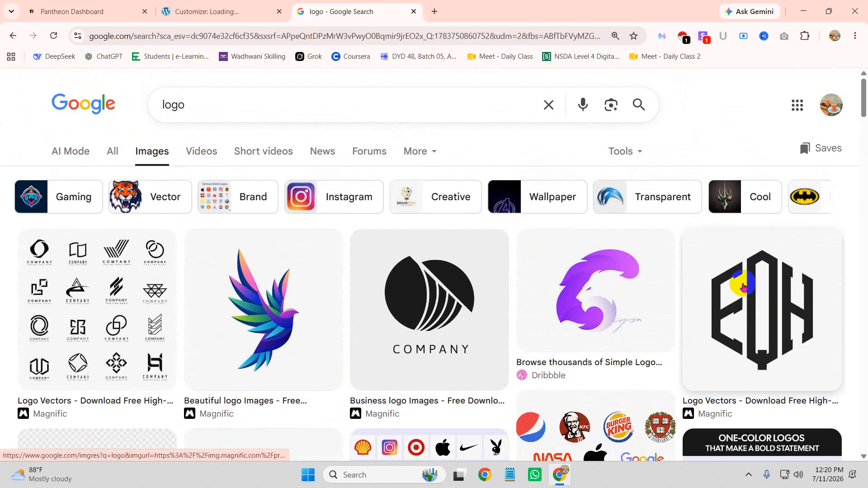
Step: Save the EQH monogram logo image to the computer and return to the customizer tab
click(773, 300)
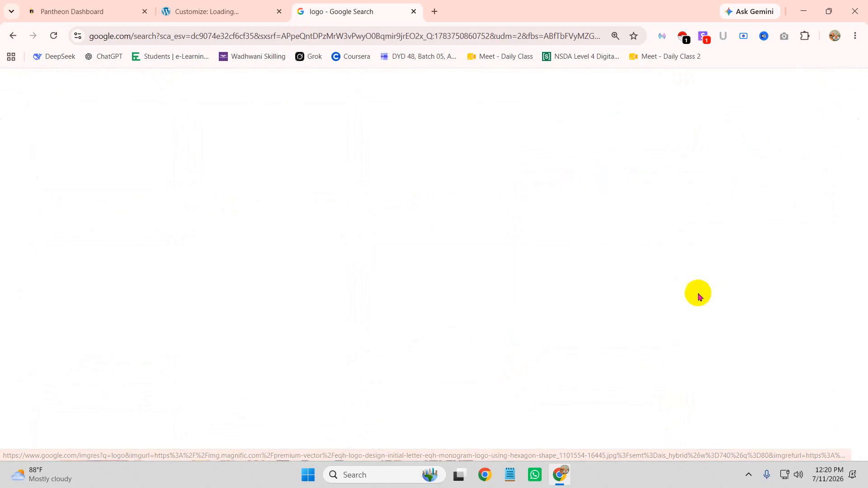
right_click(421, 192)
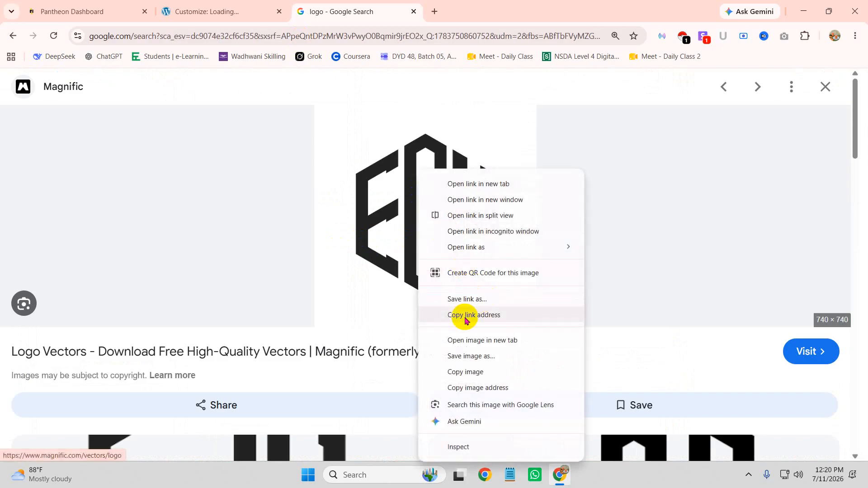
click(464, 362)
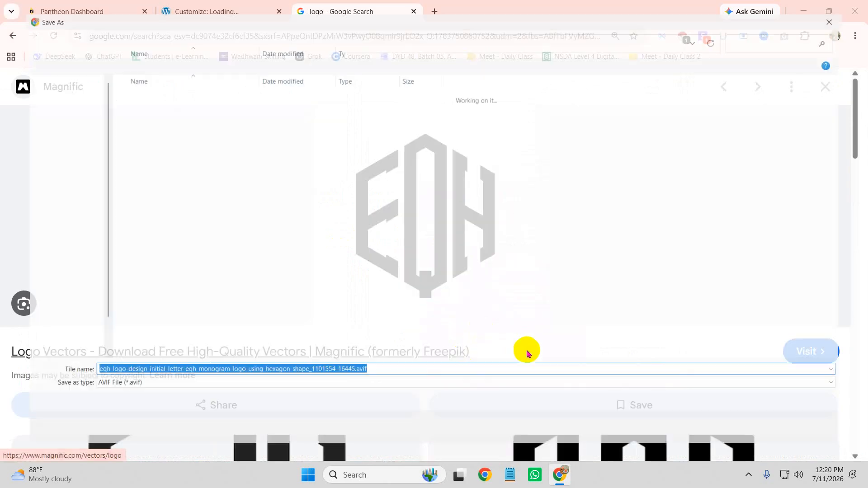
click(772, 440)
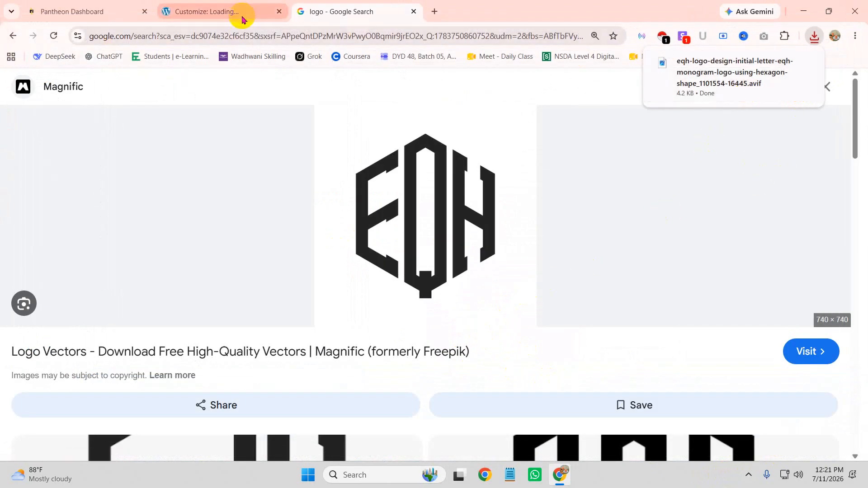
click(212, 17)
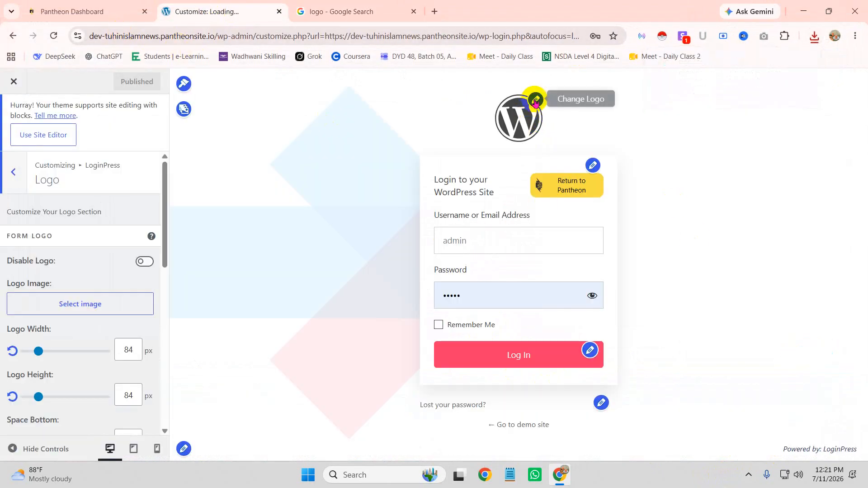
Step: Upload the downloaded EQH logo to the media library and choose it as the login logo
click(76, 302)
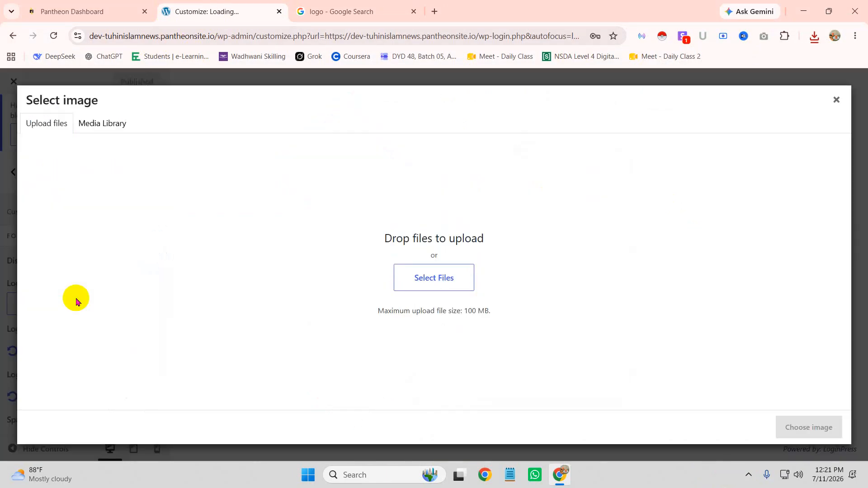
click(816, 37)
drag(662, 91, 597, 226)
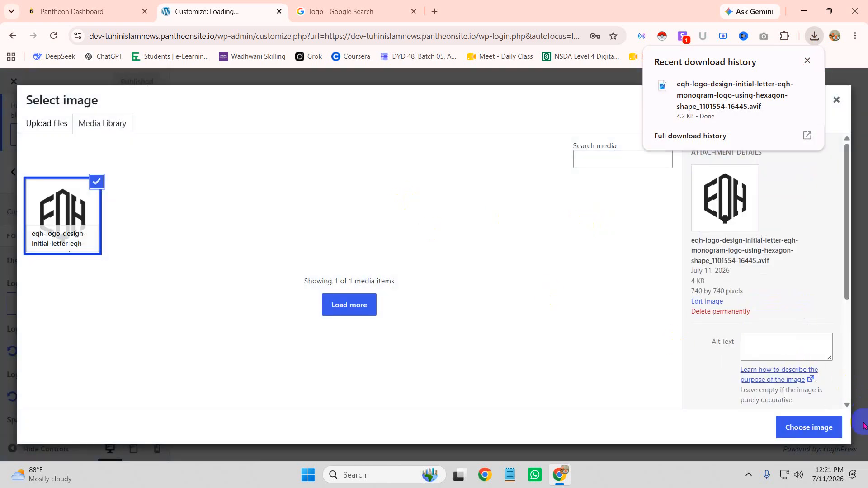
click(831, 427)
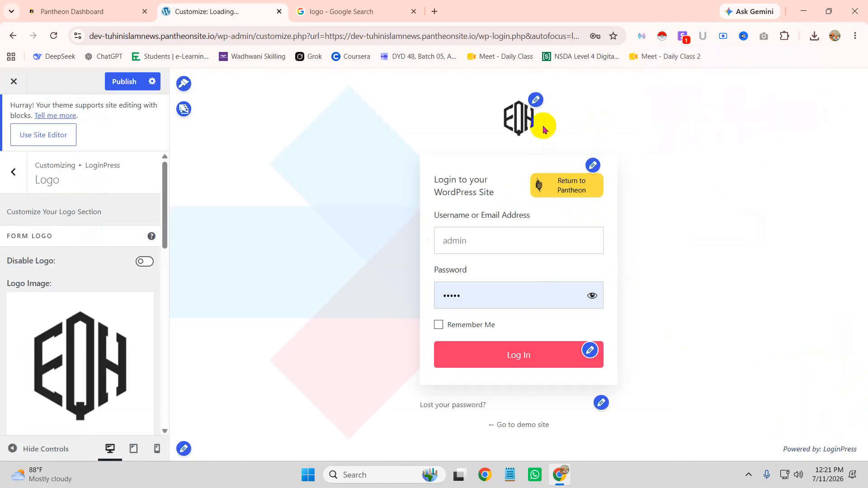
Step: Resize the login logo to 160 px wide and 143 px tall
scroll(93, 271, down, 3)
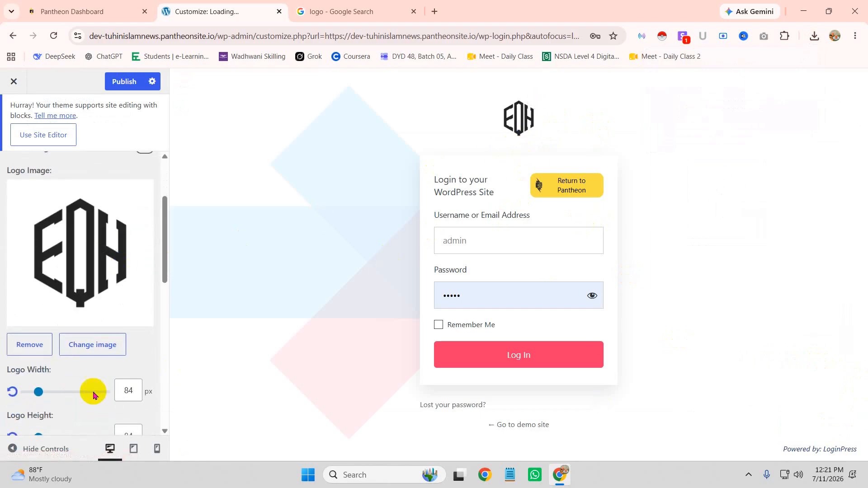
mouse_move(37, 394)
mouse_down()
mouse_move(127, 396)
mouse_move(51, 402)
mouse_up()
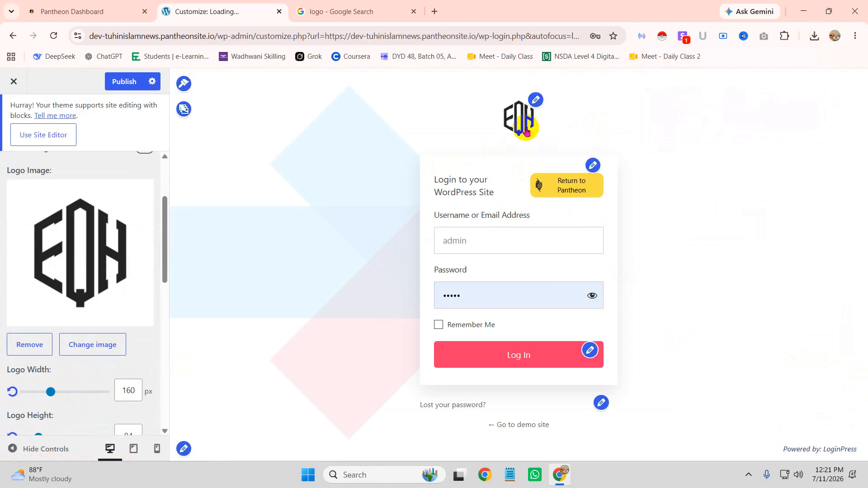
scroll(95, 362, down, 1)
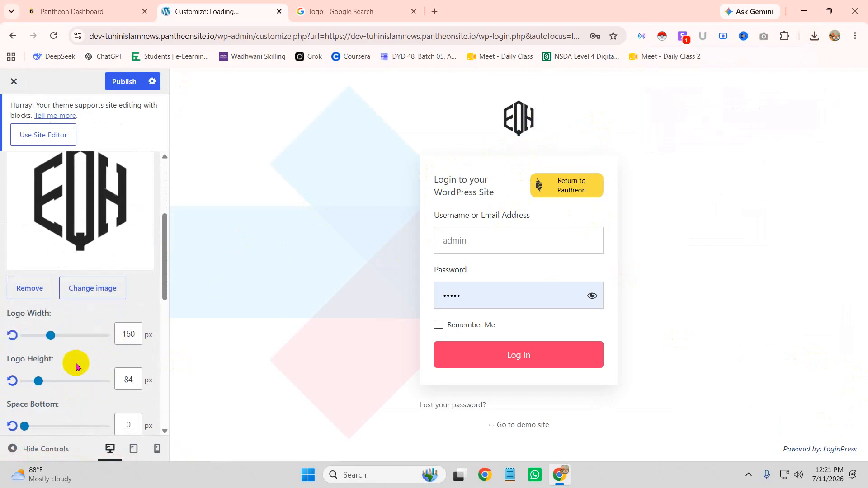
drag(36, 381, 127, 395)
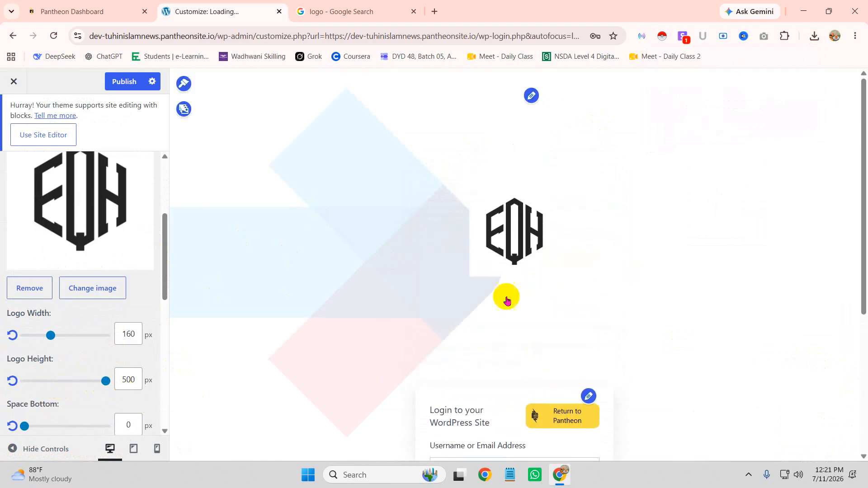
drag(106, 381, 49, 384)
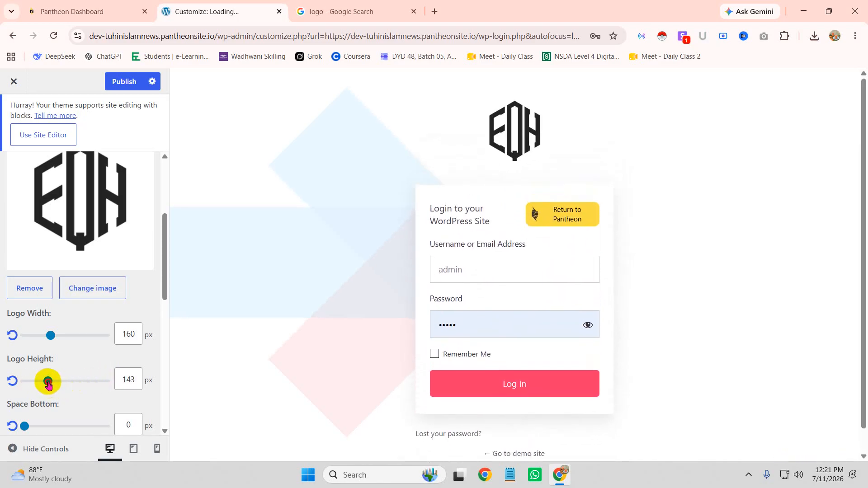
click(435, 12)
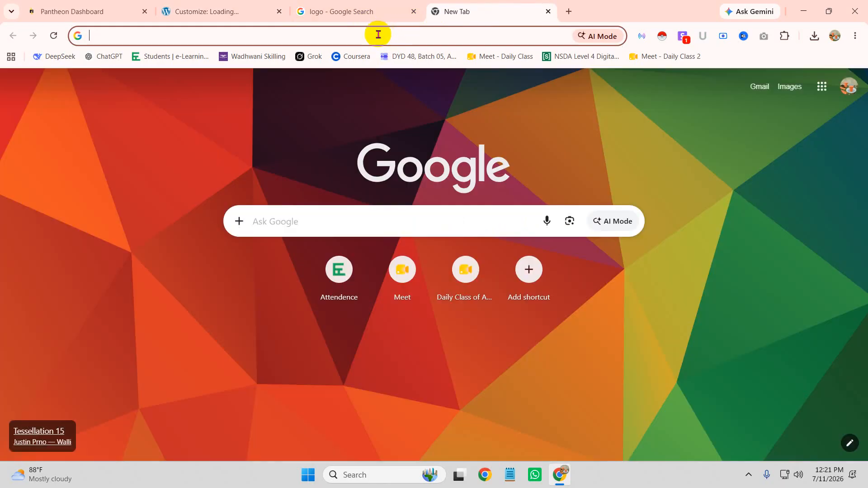
Step: Go to remove.bg via a 'bg remvoer' search and try uploading the AVIF logo, dismissing the error
click(378, 34)
text(bg remvoer)
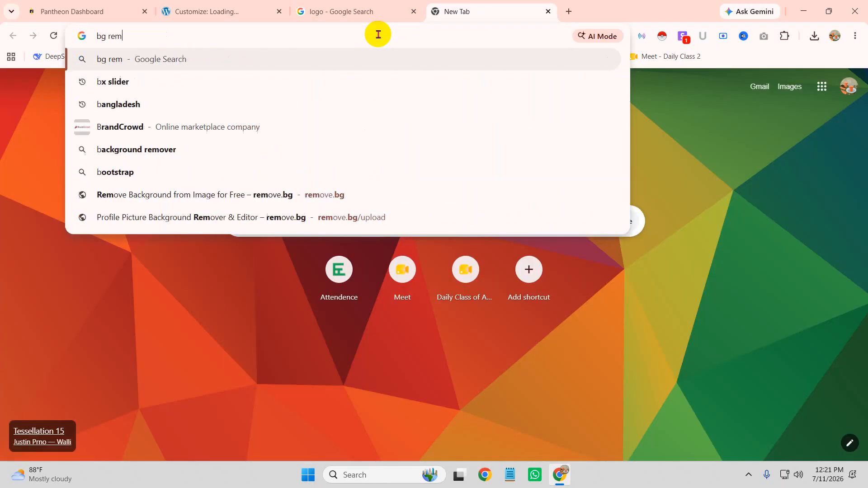
key(Return)
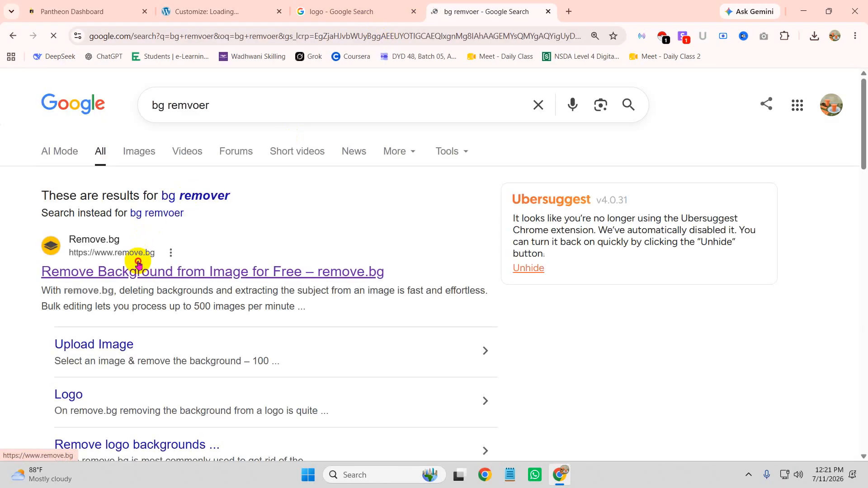
click(809, 38)
drag(738, 105, 660, 281)
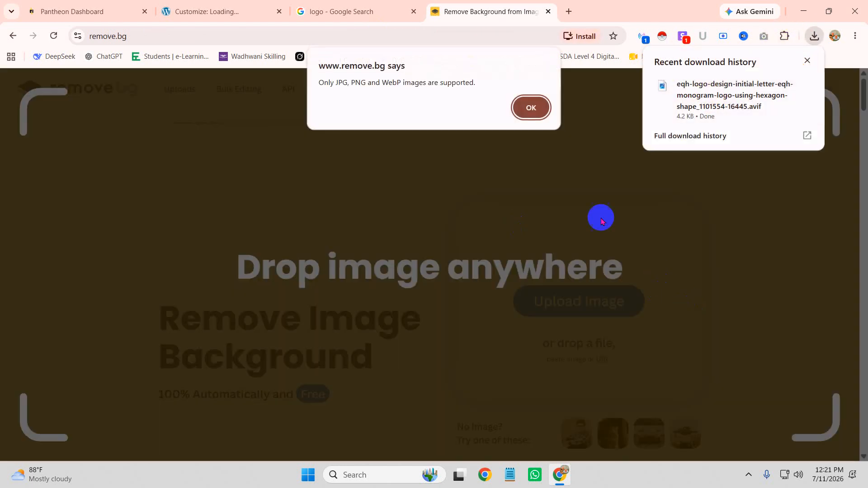
click(530, 107)
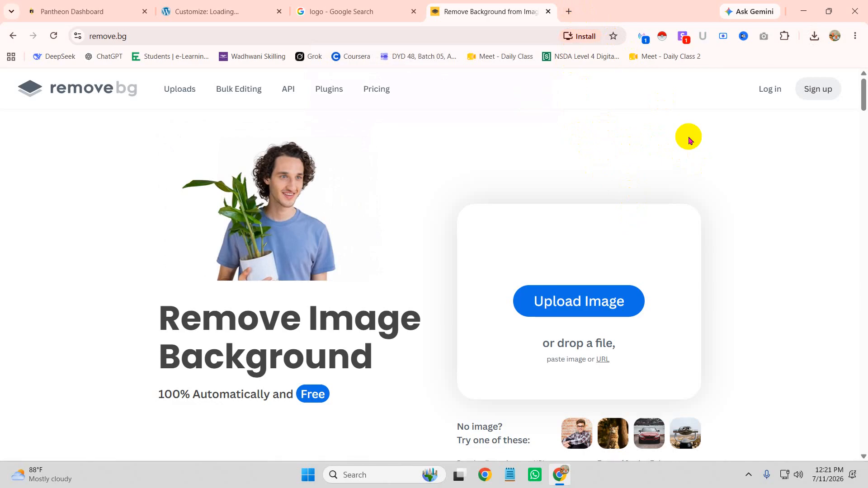
Step: Copy the EQH logo from the customizer preview and paste it into remove.bg
click(244, 11)
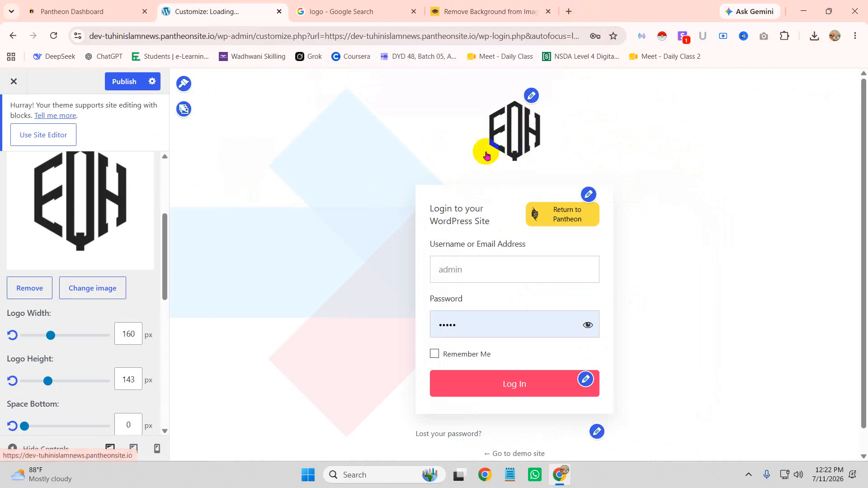
right_click(72, 194)
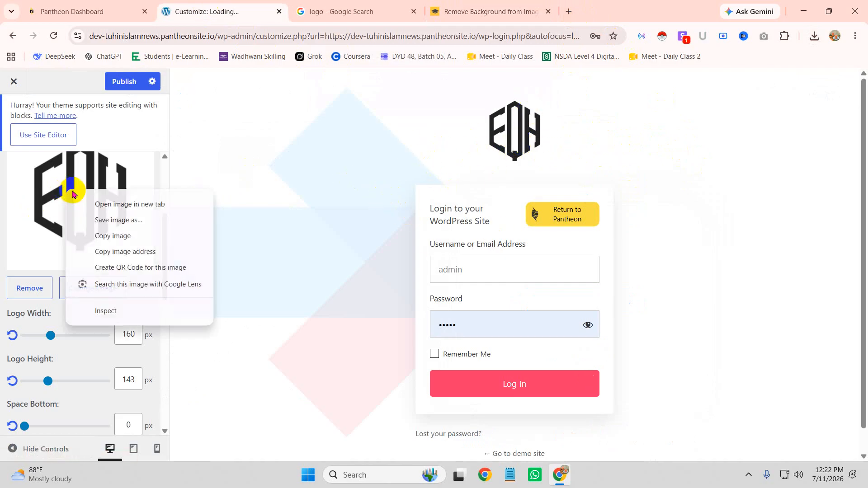
click(114, 236)
click(452, 11)
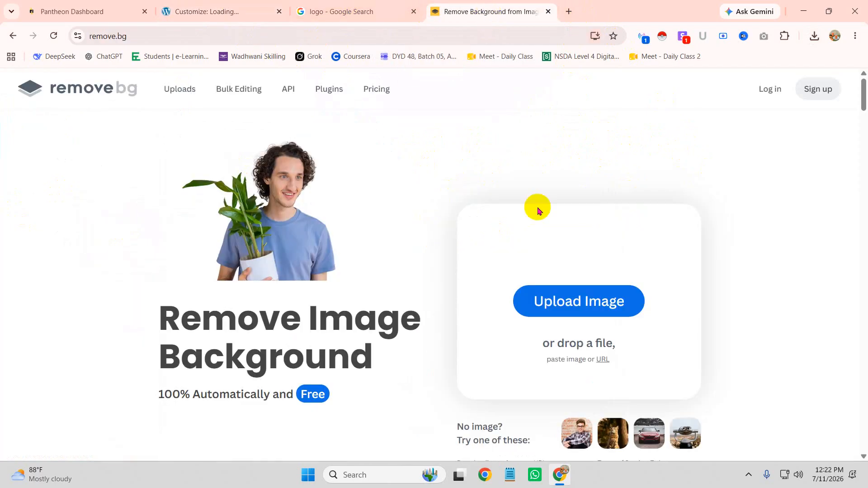
key(ctrl+v)
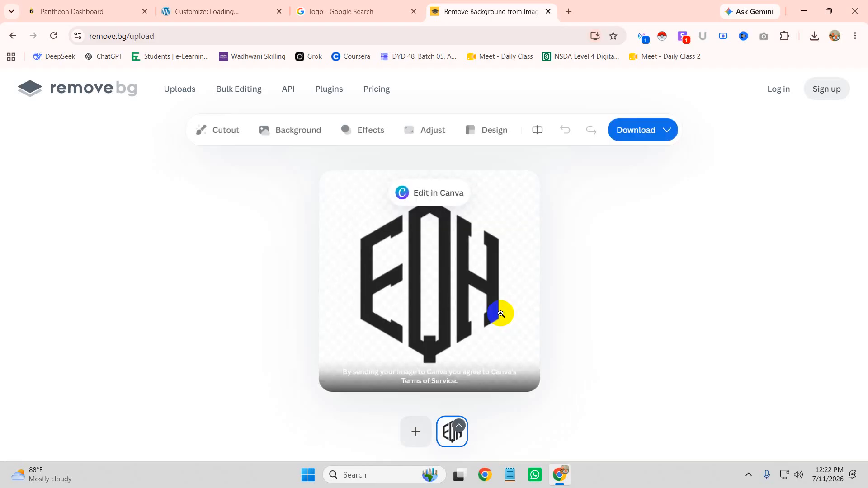
Step: Download the free preview as image-removebg-preview.png into the images folder
click(625, 131)
click(630, 164)
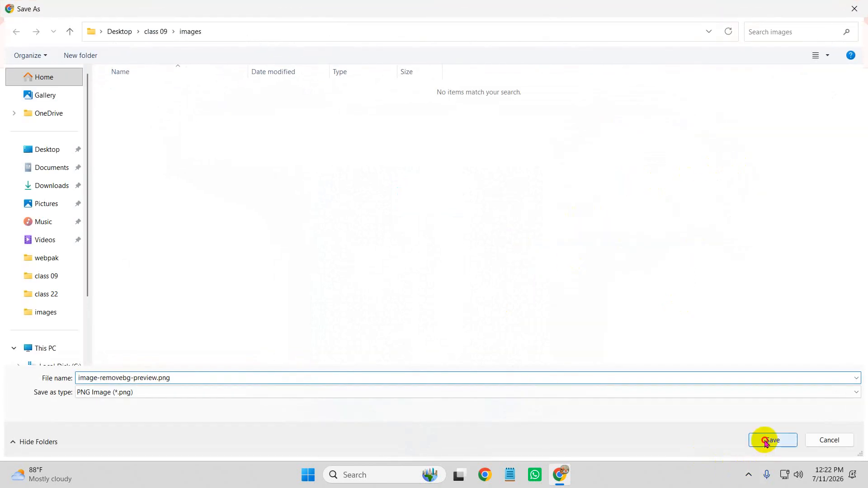
click(767, 439)
Step: Remove the old EQH logo from the LoginPress logo settings
click(345, 12)
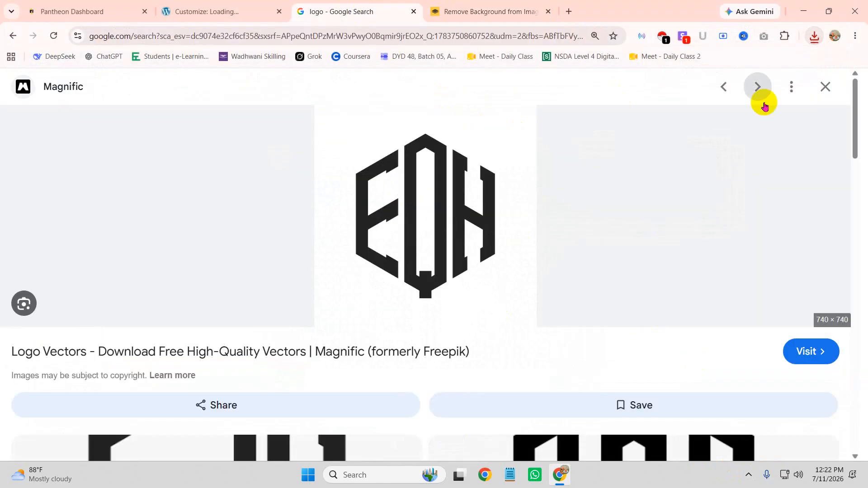
click(238, 14)
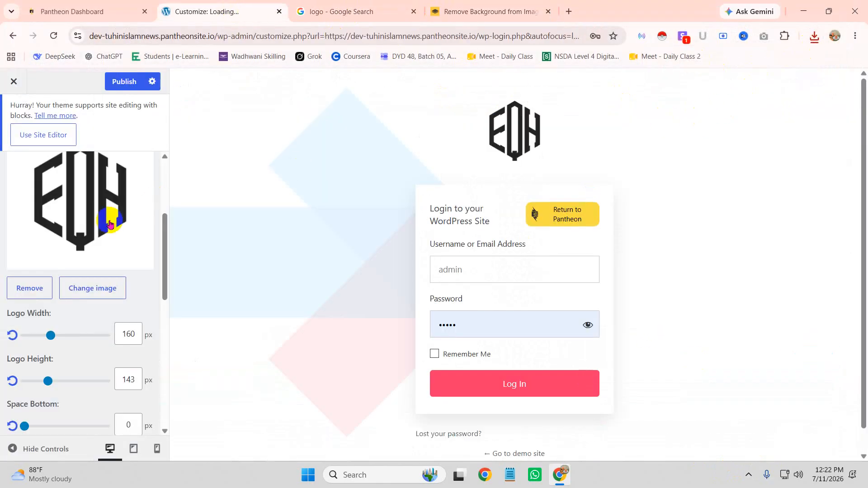
click(30, 288)
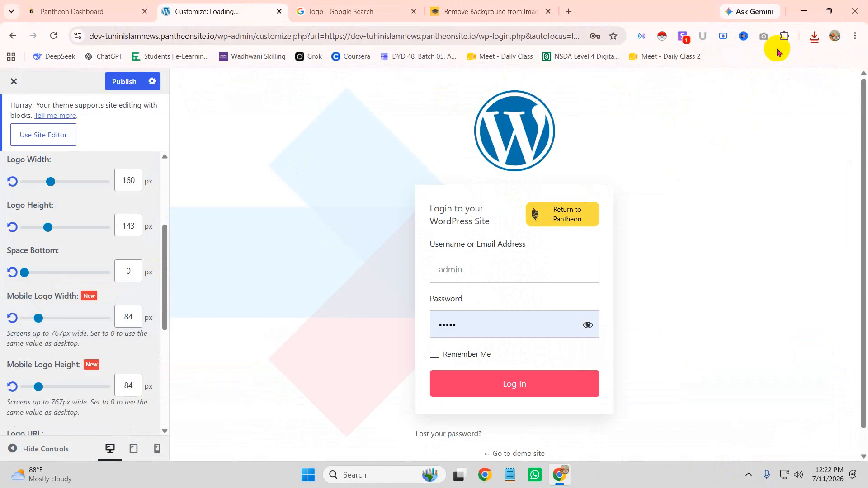
Step: Upload image-removebg-preview.png to the media library and choose it as the login logo
scroll(59, 208, up, 4)
click(52, 303)
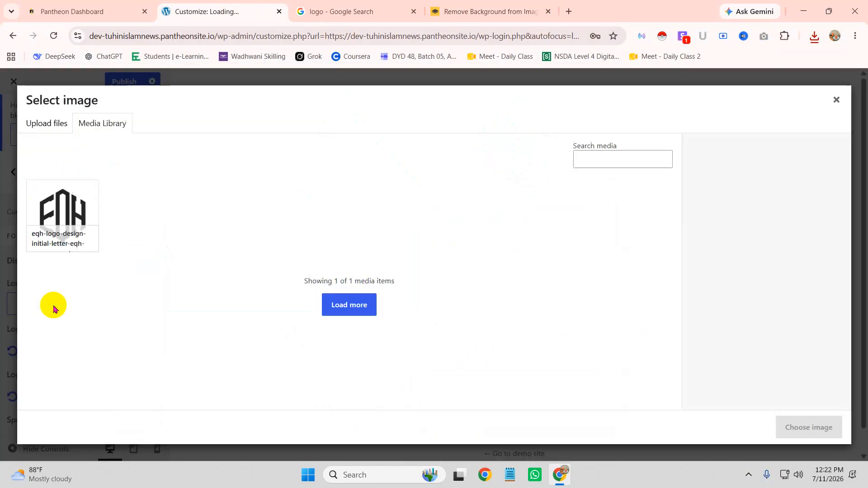
click(812, 35)
drag(687, 83, 261, 328)
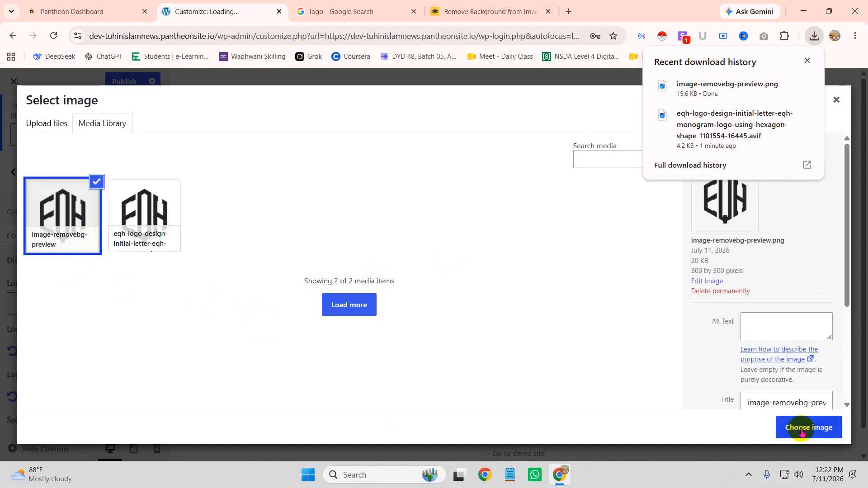
click(801, 427)
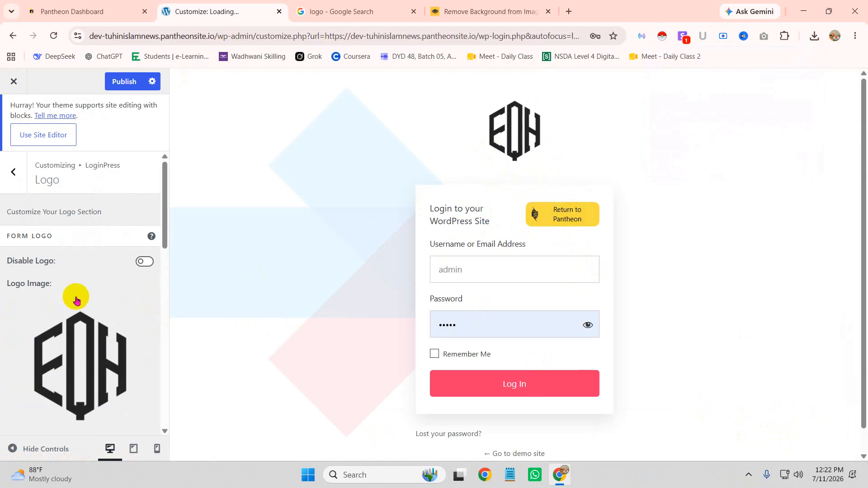
Step: Open the Customize Login Form settings from the preview
scroll(68, 294, down, 5)
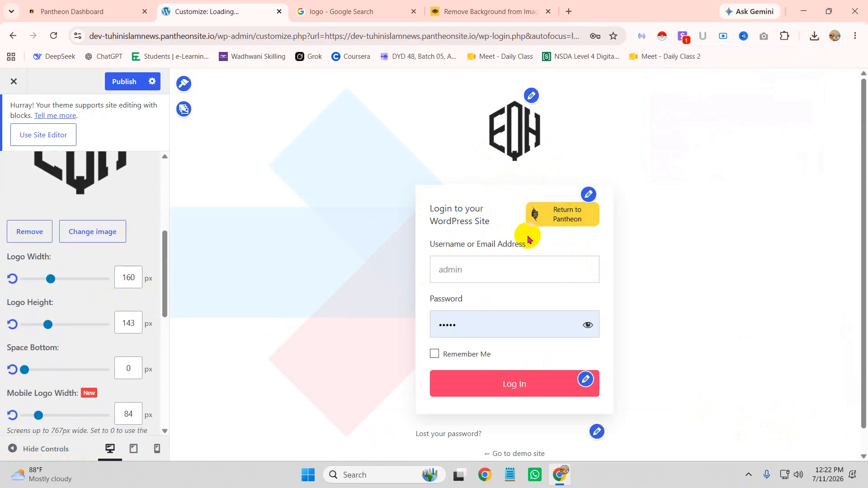
click(487, 269)
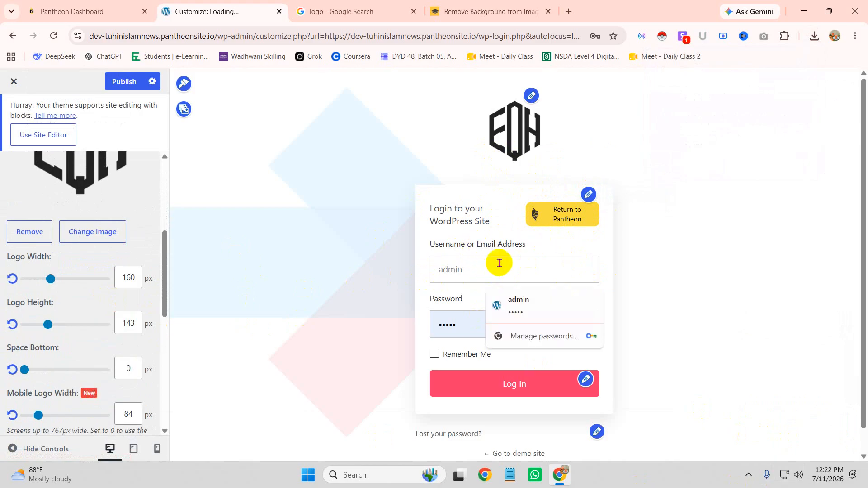
click(588, 194)
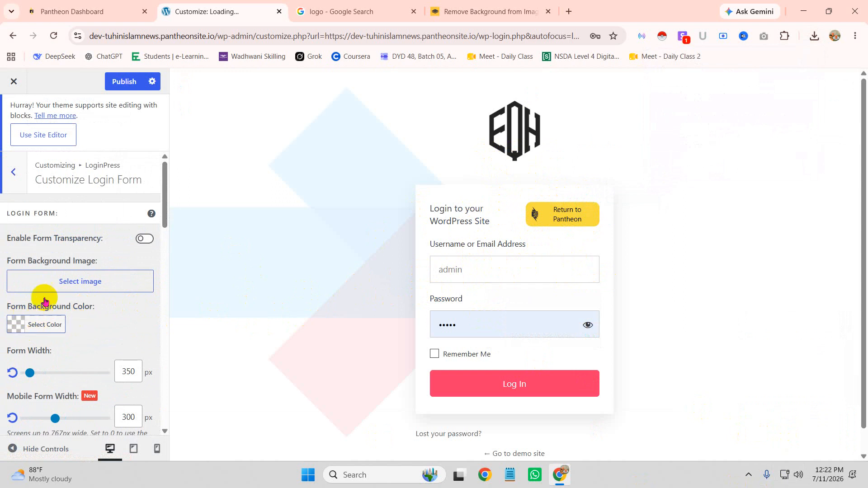
Step: Switch on Enable Form Transparency and bring up the Themes list
click(145, 240)
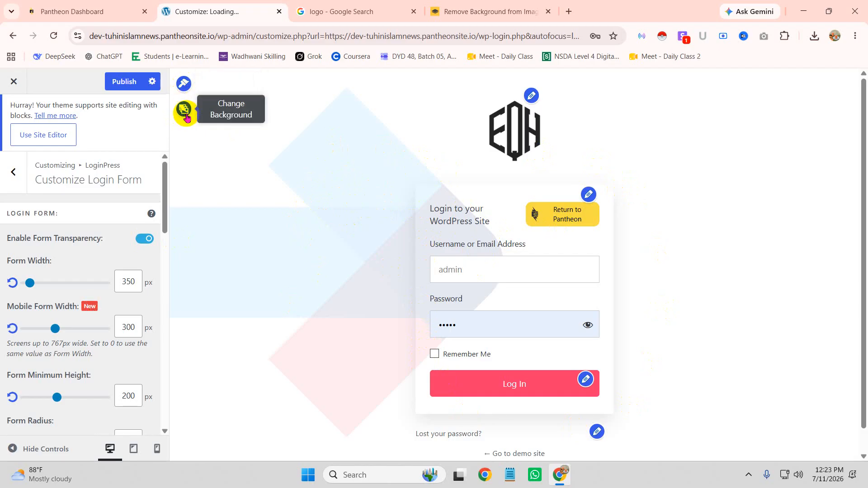
click(184, 83)
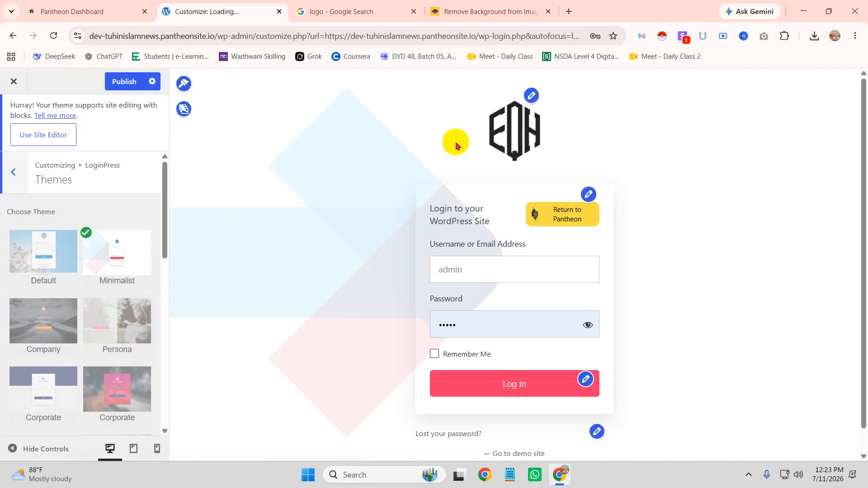
Step: Browse the Themes list and open a premium theme's Unlock Premium Feature pricing page
scroll(86, 368, down, 3)
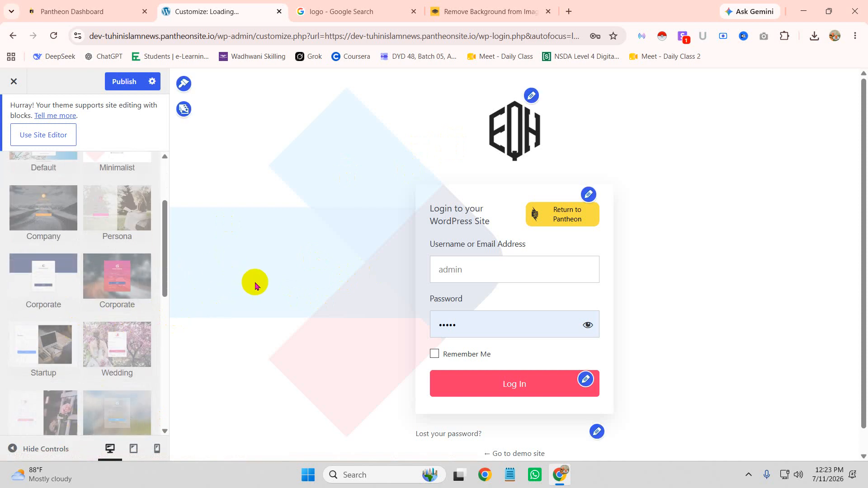
scroll(92, 299, up, 3)
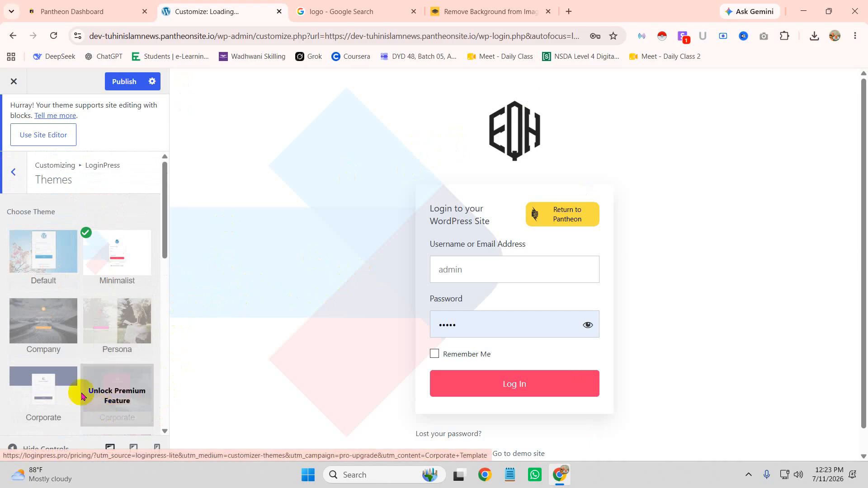
click(53, 327)
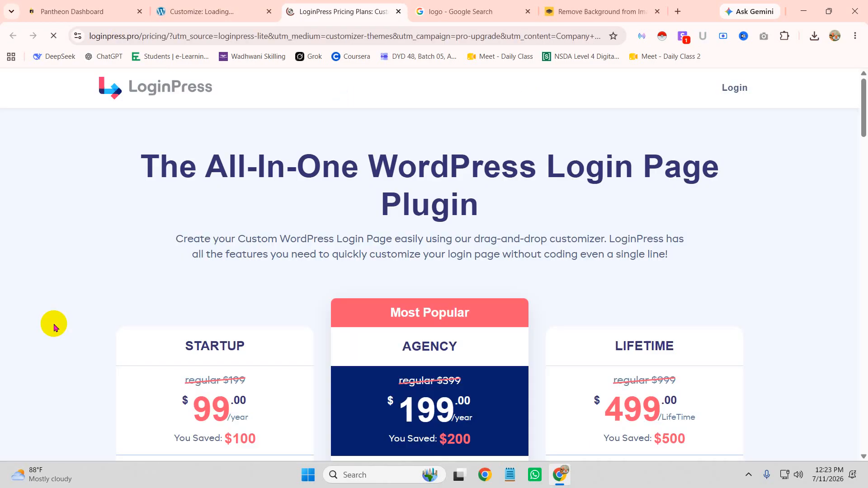
Step: Highlight the Startup 99, Agency 199.00/year and Lifetime plan prices on the pricing page
scroll(580, 274, down, 2)
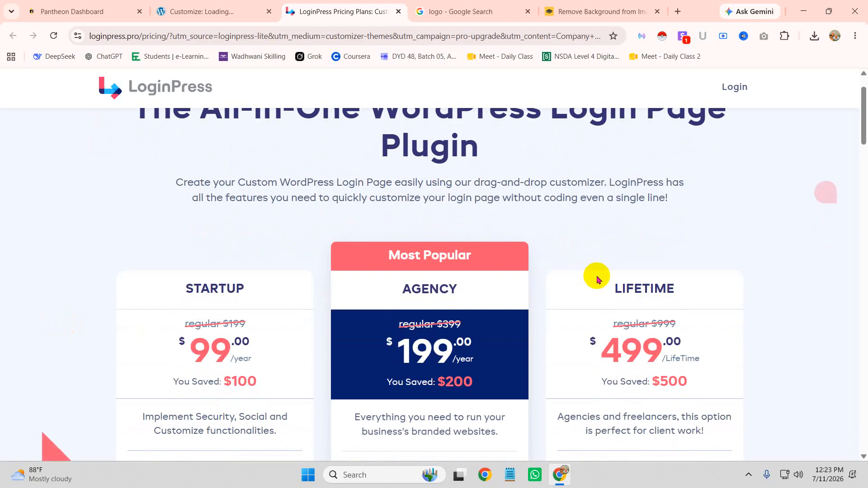
scroll(487, 304, down, 1)
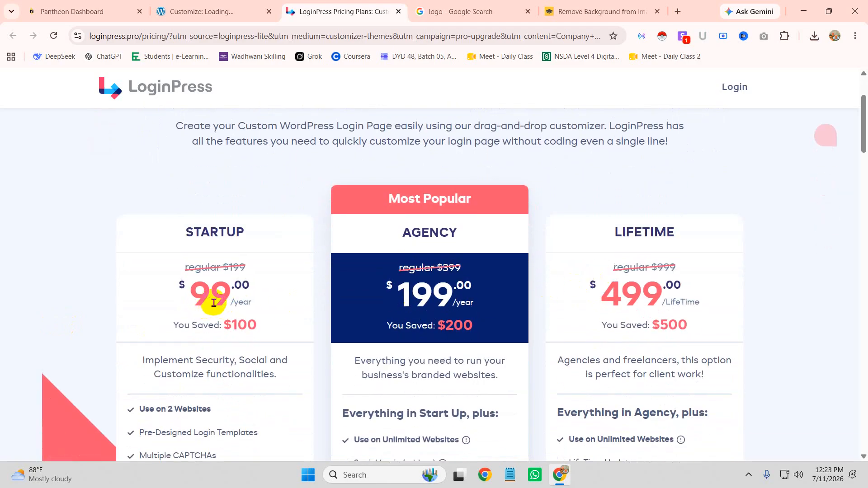
drag(193, 297, 232, 301)
drag(394, 296, 458, 300)
drag(620, 293, 665, 300)
drag(428, 296, 474, 296)
click(457, 313)
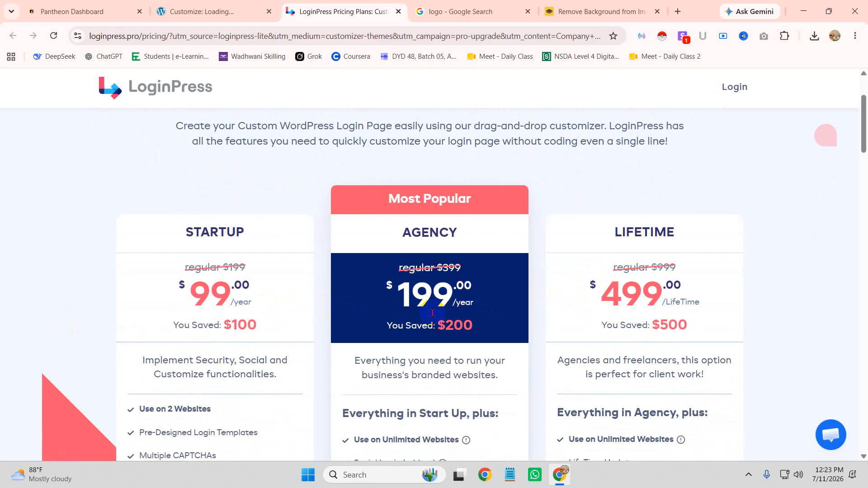
Step: Recheck the Agency plan's $199.00 price, then return to the Customize tab
drag(224, 306, 256, 296)
scroll(286, 316, down, 4)
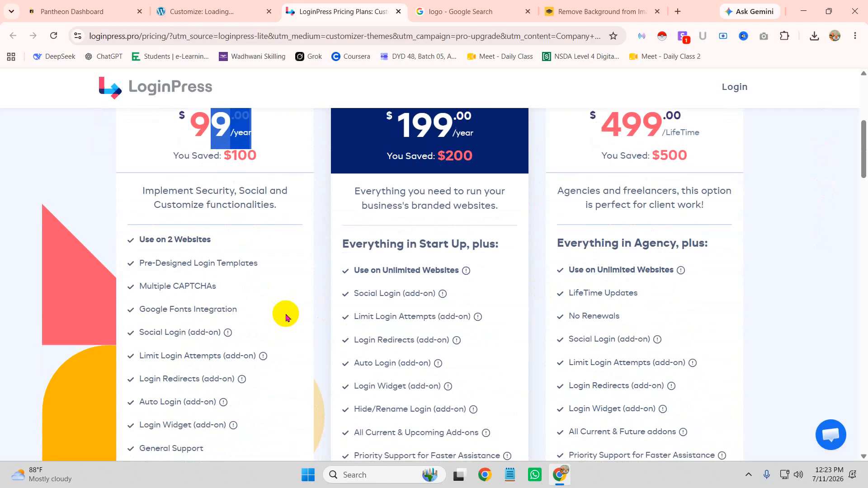
scroll(285, 316, up, 5)
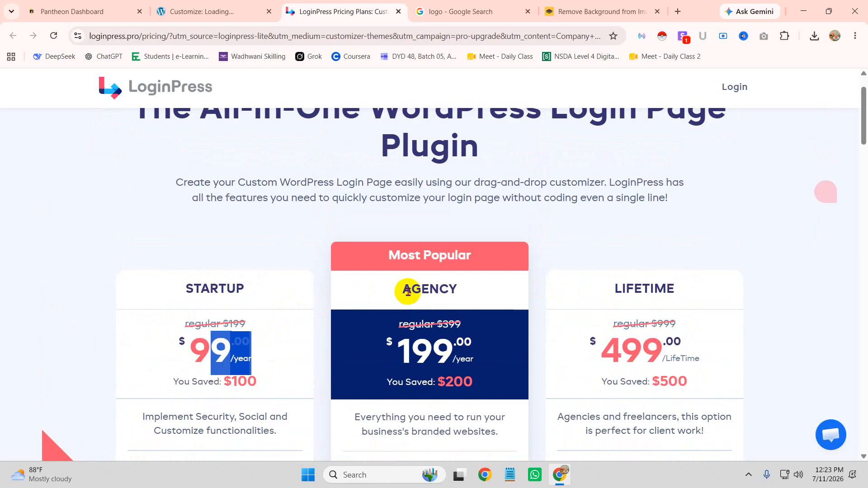
scroll(398, 280, up, 1)
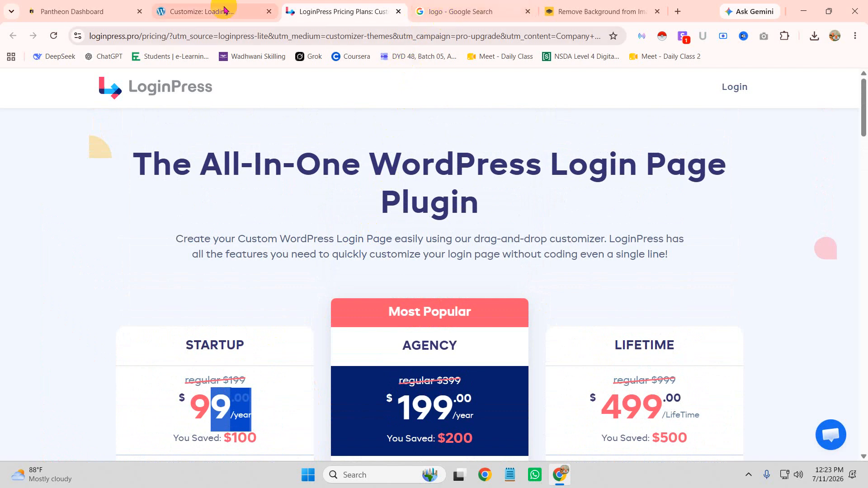
scroll(531, 365, down, 2)
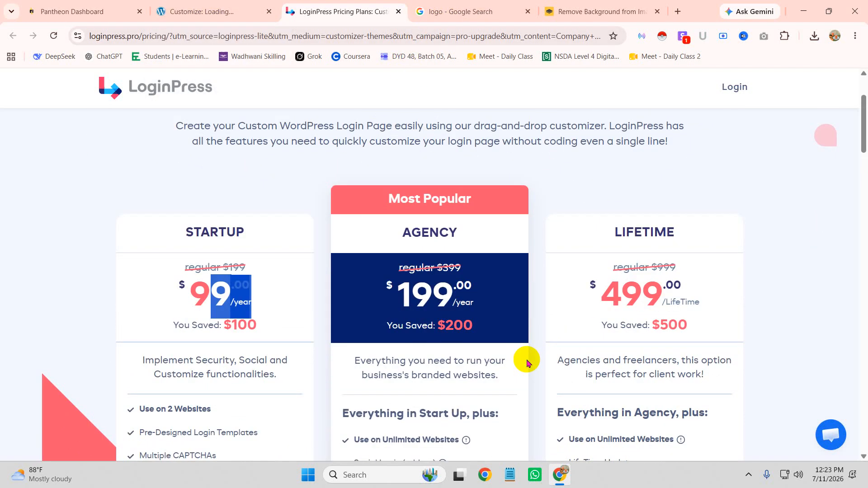
drag(392, 310, 467, 287)
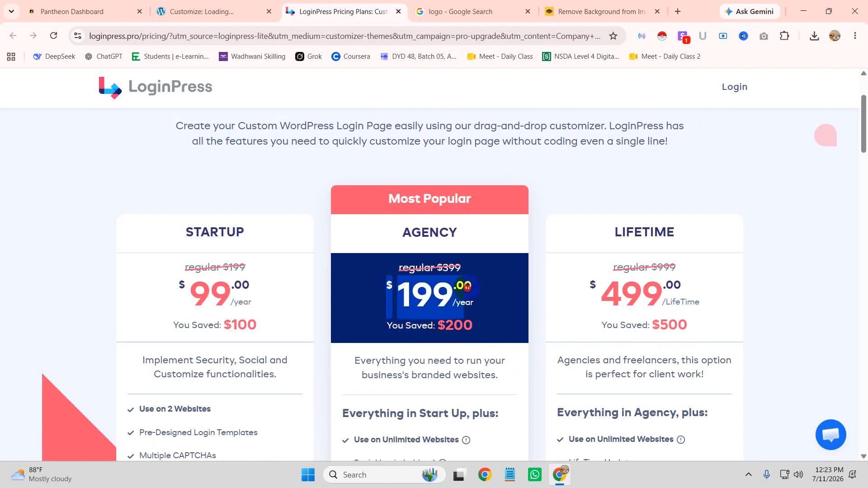
click(492, 355)
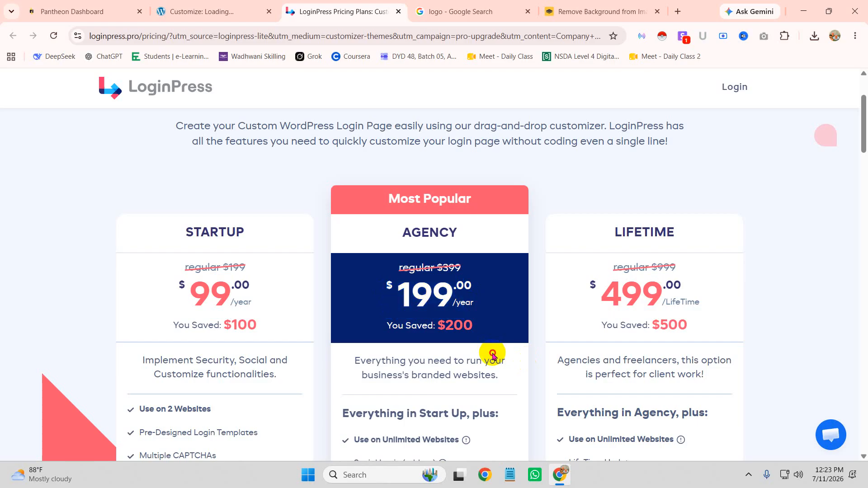
click(202, 11)
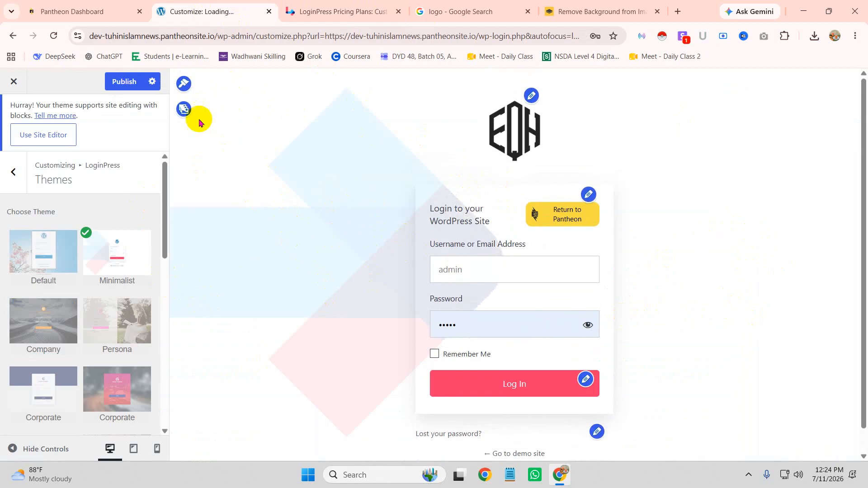
Step: Try several gallery backgrounds, settle on pink wood planks, then open Background Image's media library
click(185, 113)
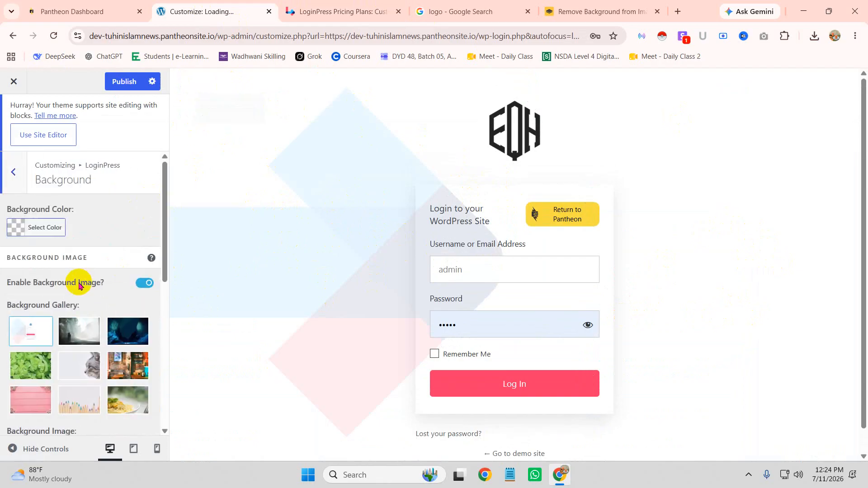
scroll(68, 343, down, 3)
click(34, 256)
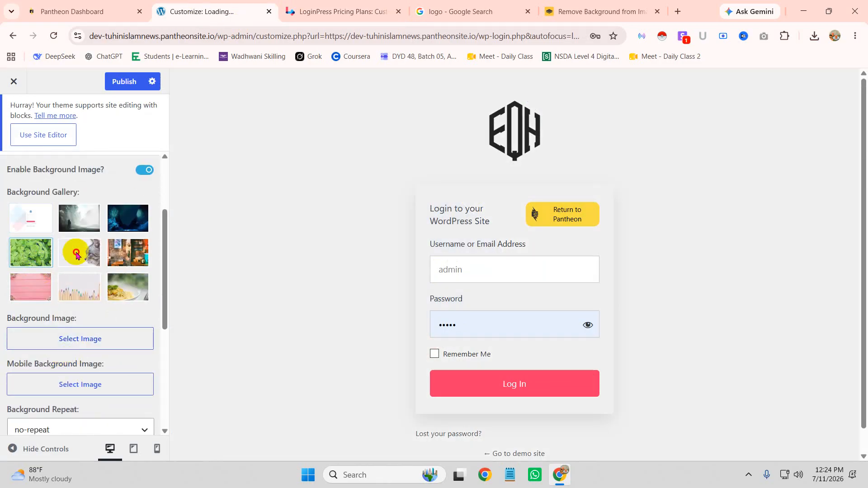
click(76, 255)
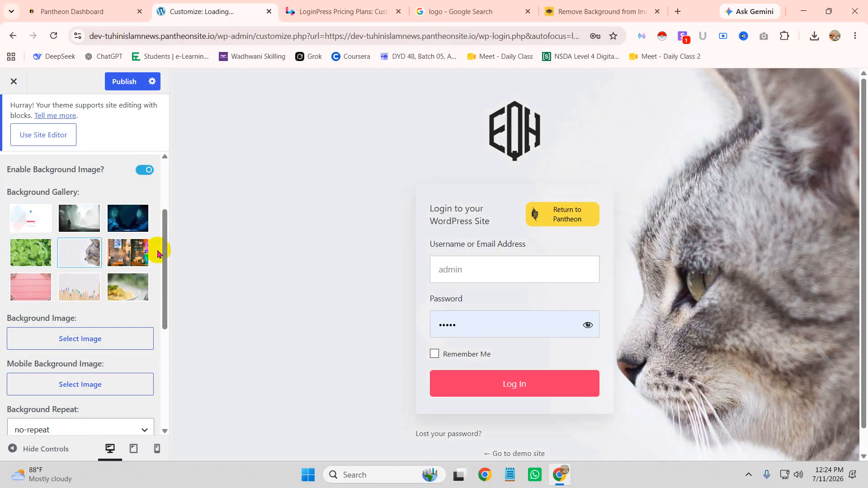
click(136, 254)
click(135, 222)
click(131, 284)
click(87, 297)
click(18, 292)
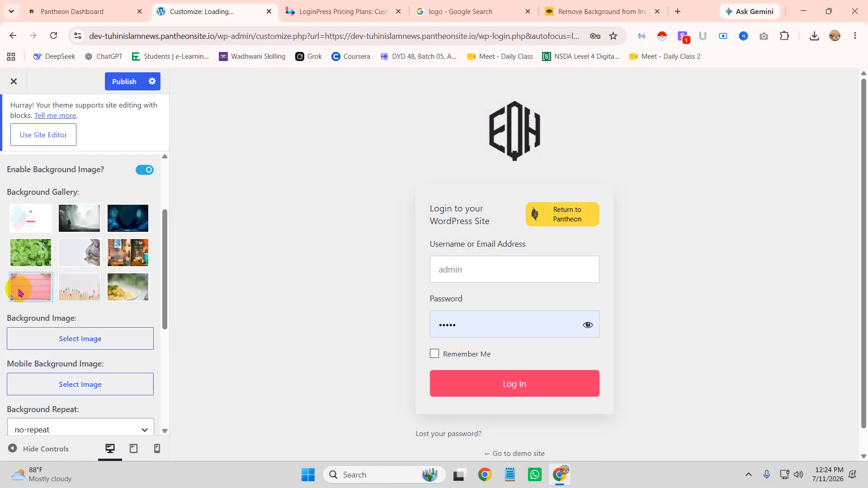
click(87, 339)
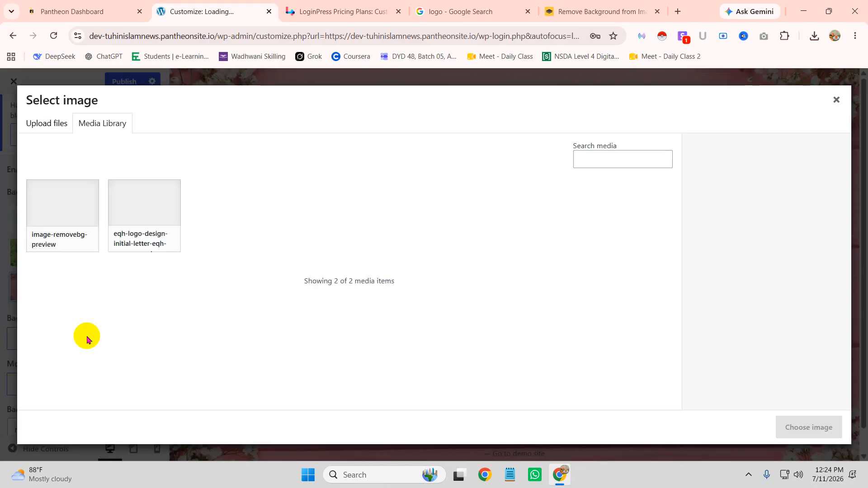
Step: Search Google Images for 'background' and save the blue-and-pink neon smoke image to the images folder
click(606, 13)
click(442, 11)
click(385, 34)
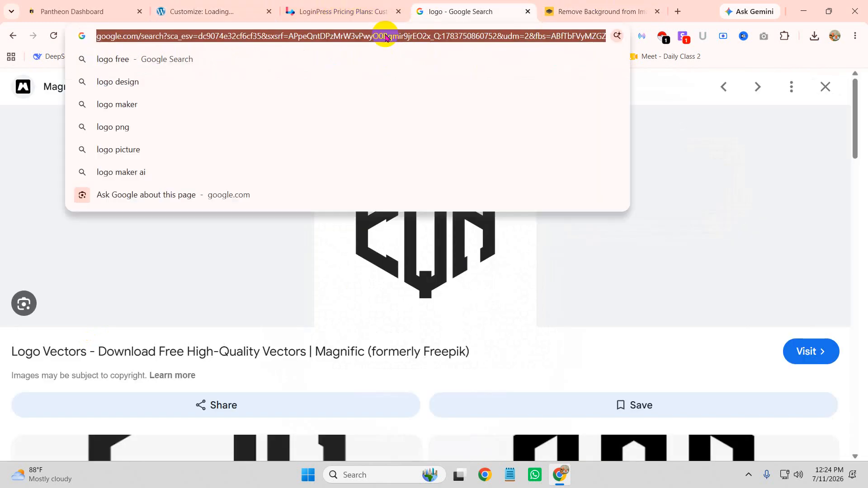
text(background)
key(Return)
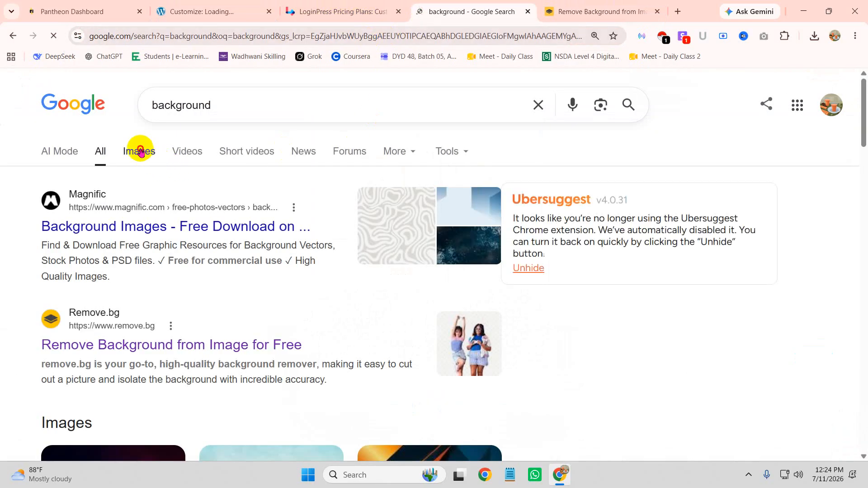
click(138, 151)
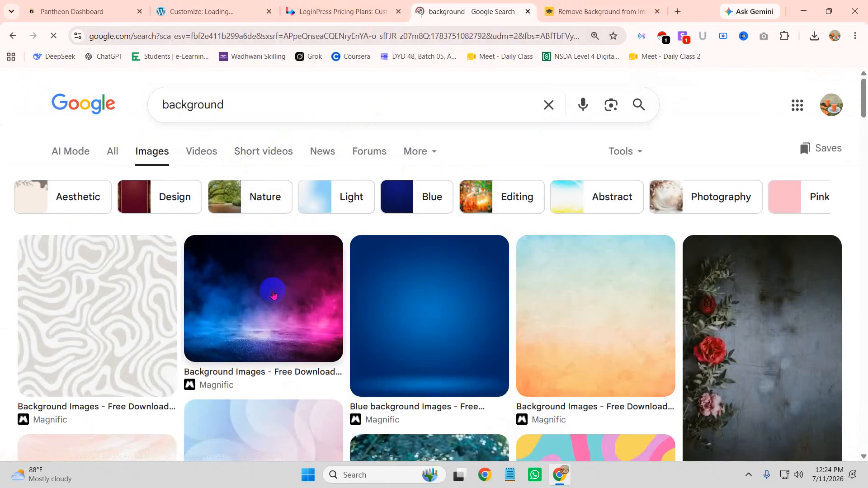
click(273, 294)
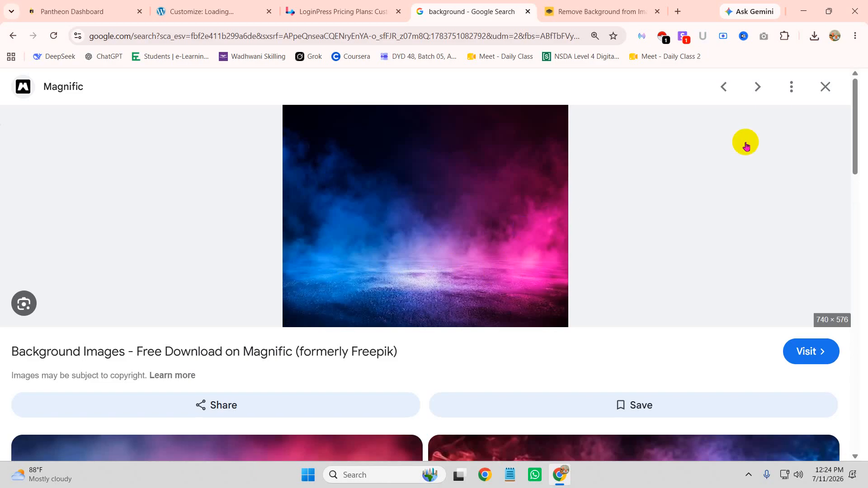
right_click(427, 171)
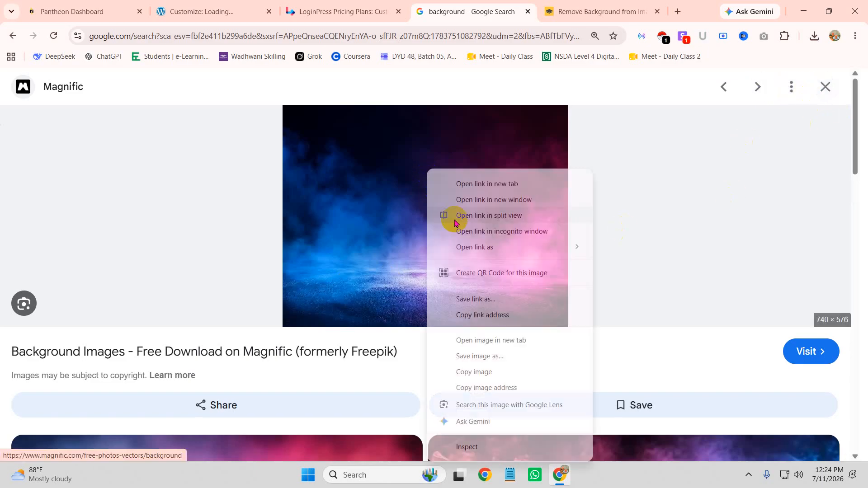
click(471, 356)
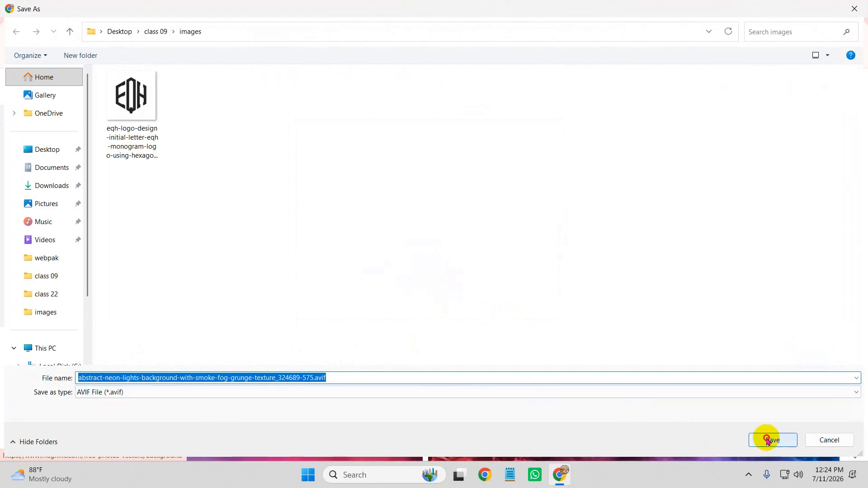
click(771, 440)
Step: Upload the downloaded neon smoke image and set it as the login page background
click(809, 8)
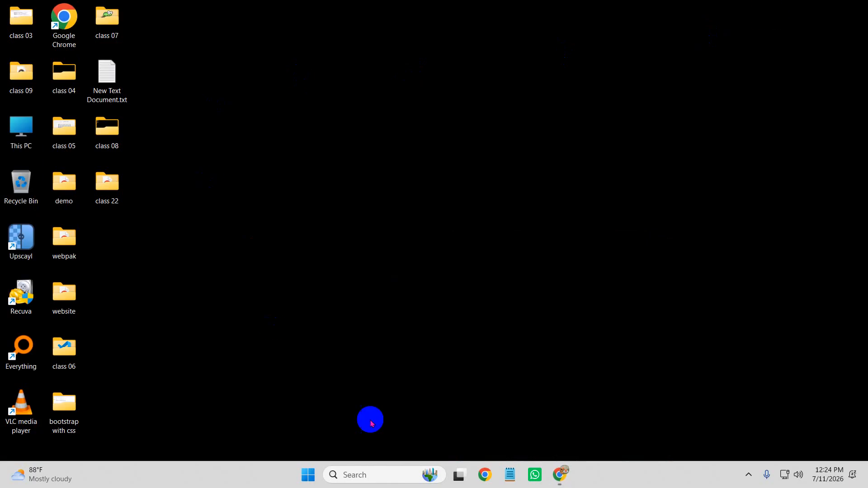
click(560, 476)
click(339, 9)
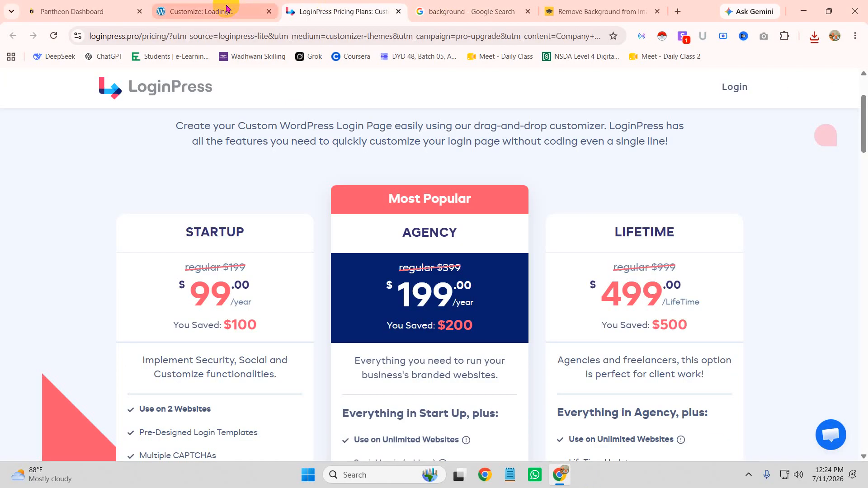
click(218, 11)
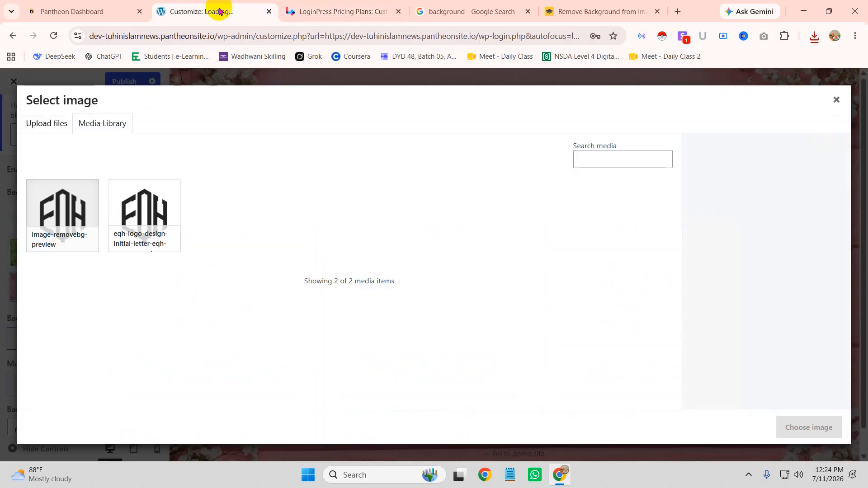
click(813, 36)
drag(683, 107, 473, 295)
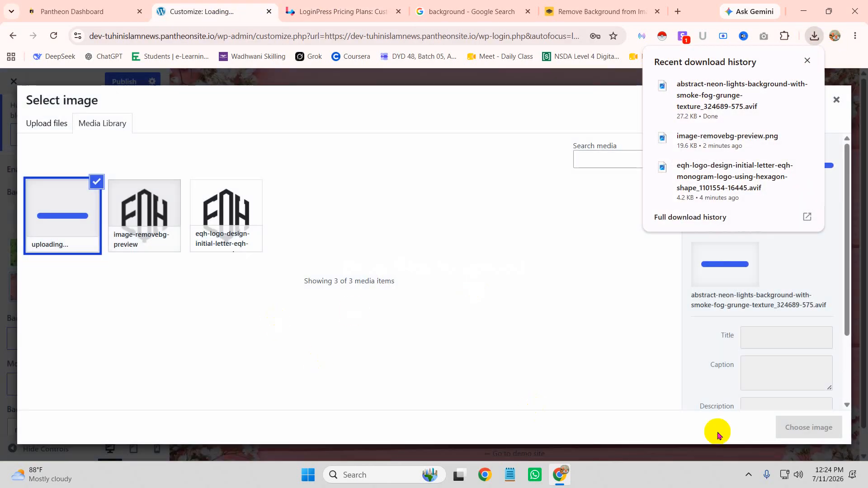
click(798, 427)
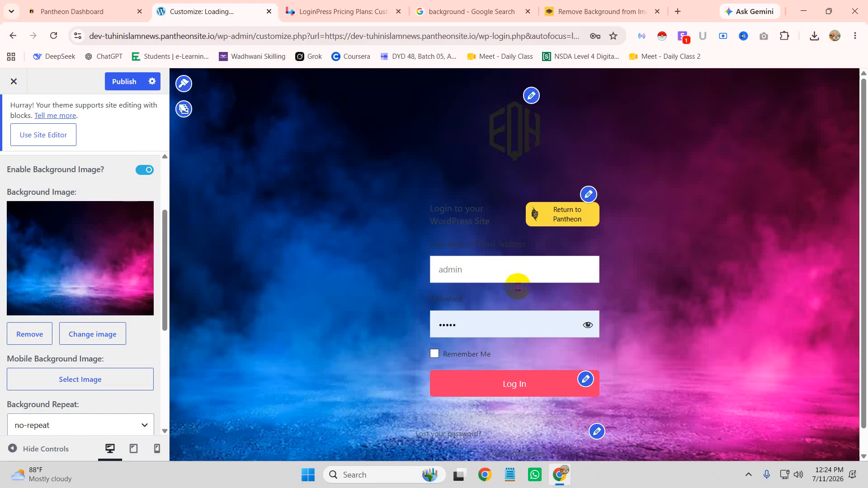
Step: Remove the neon smoke image and apply the first Background Gallery thumbnail, the light diamond pattern
click(123, 315)
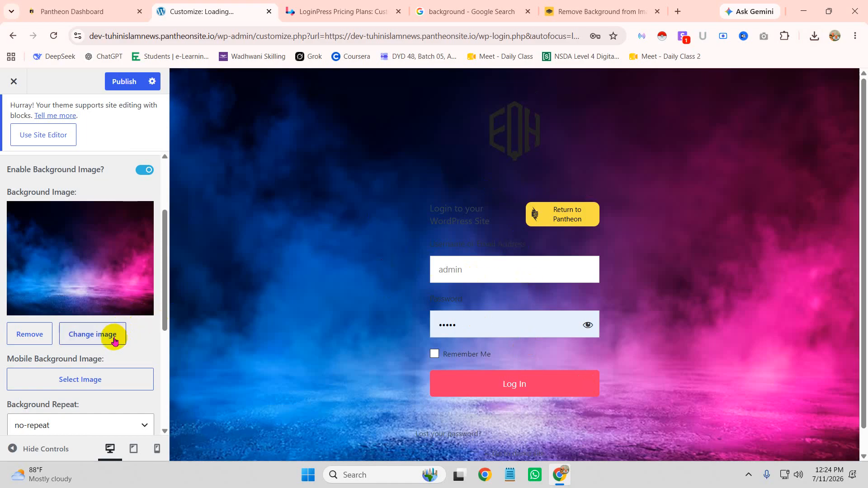
click(93, 335)
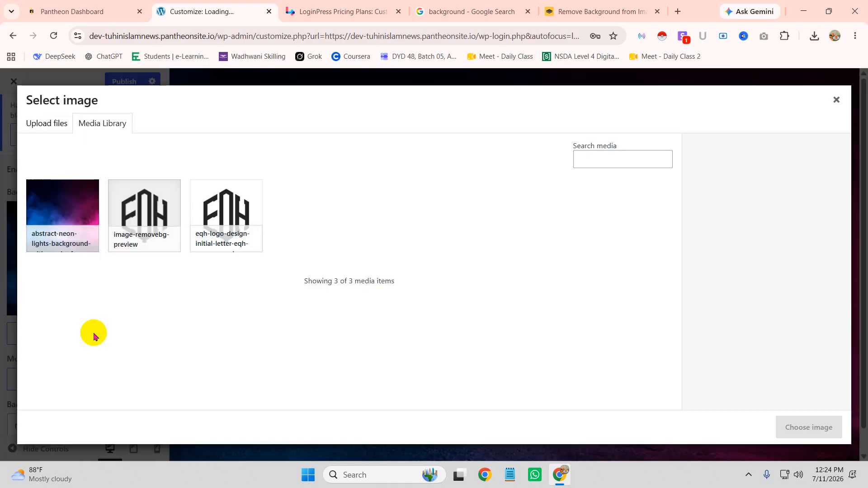
click(836, 100)
click(26, 329)
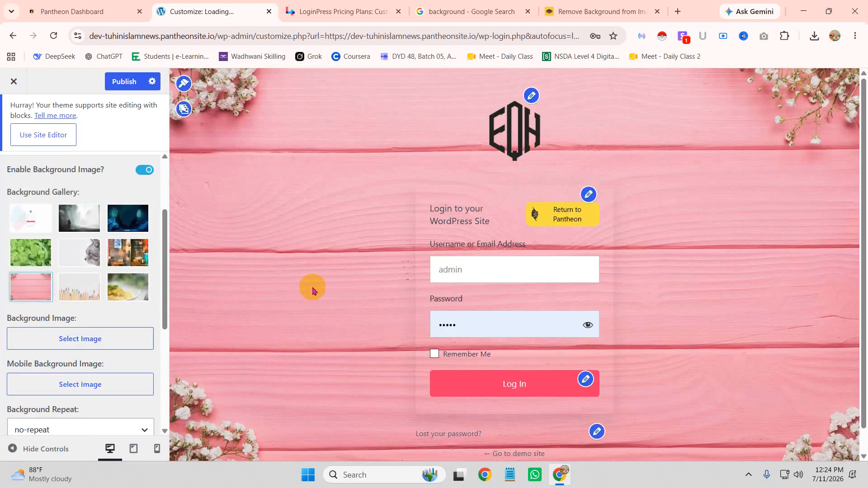
click(30, 225)
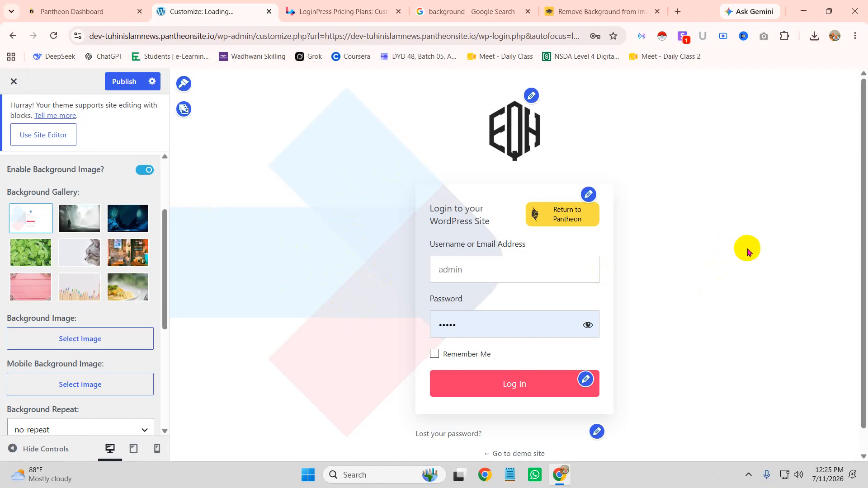
scroll(273, 260, down, 1)
scroll(93, 307, down, 3)
scroll(93, 307, up, 5)
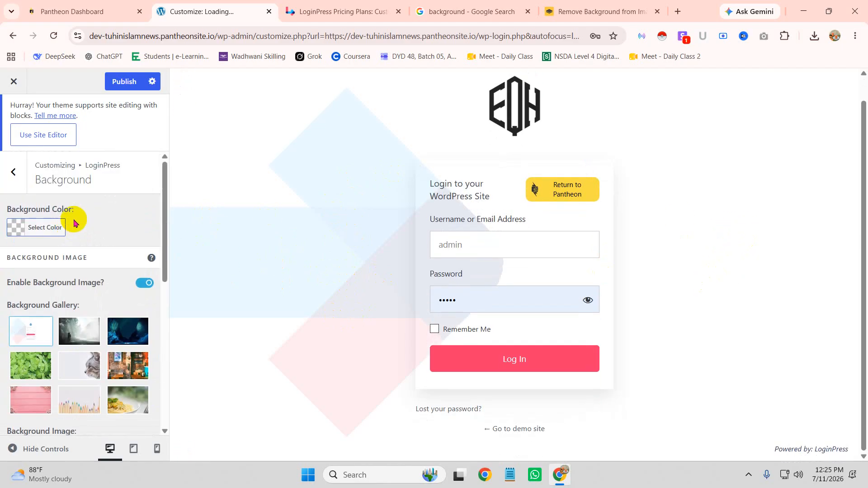
Step: Open the LoginPress Background settings and try a near-white background colour
click(14, 169)
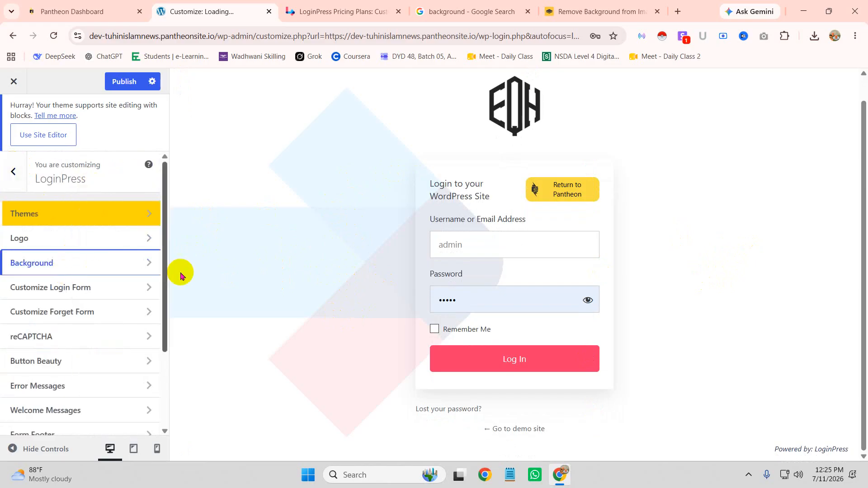
click(588, 170)
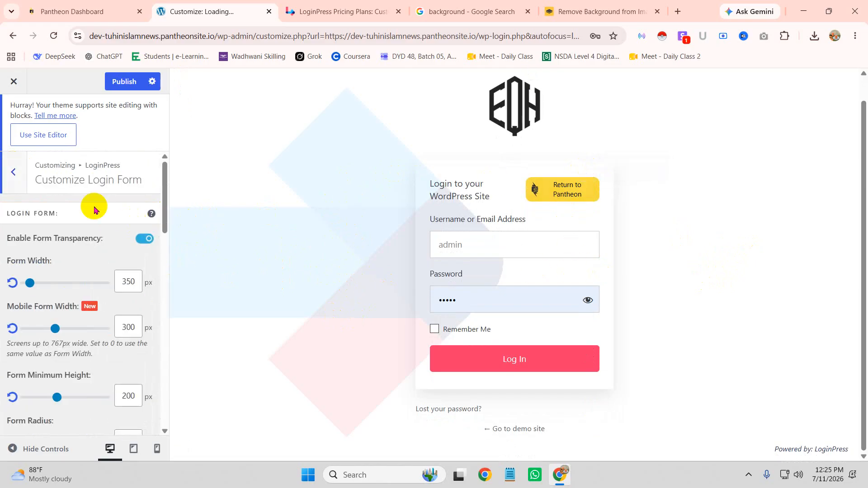
scroll(80, 357, down, 3)
scroll(80, 361, up, 4)
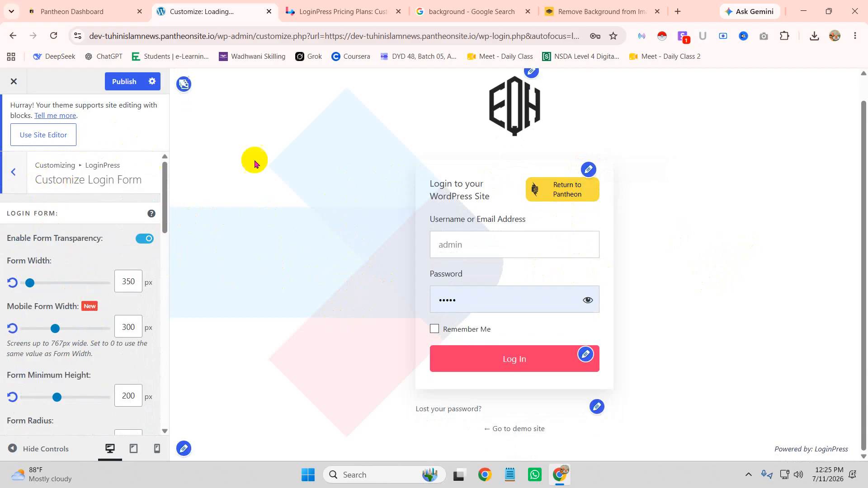
click(184, 86)
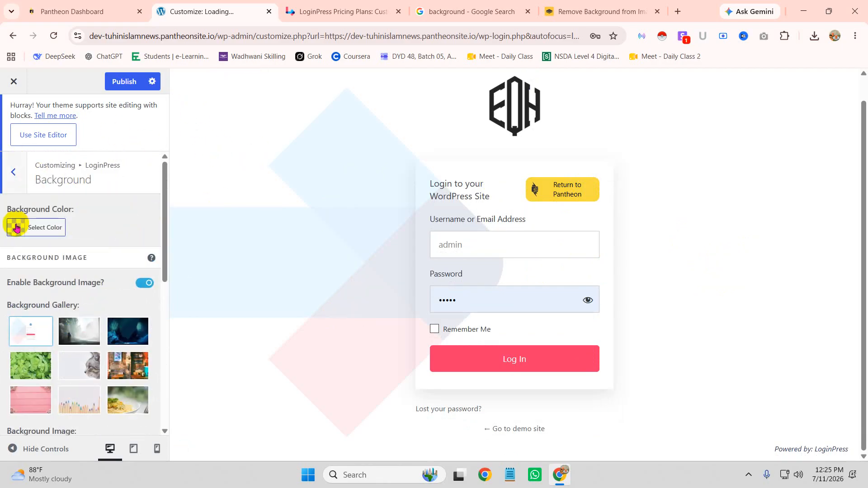
click(16, 226)
click(63, 293)
drag(63, 293, 135, 271)
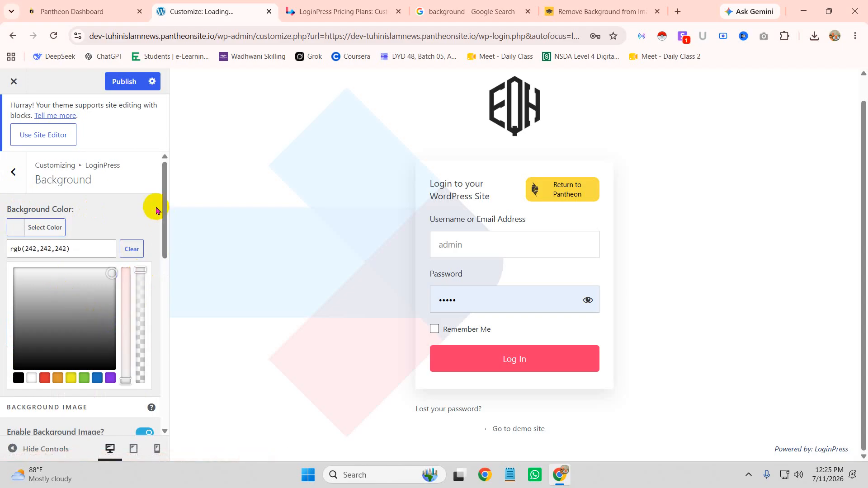
click(139, 207)
Step: Set the background colour to faint green rgba(28,102,12,0.08), then re-enable the background image
scroll(86, 285, down, 4)
scroll(121, 242, up, 3)
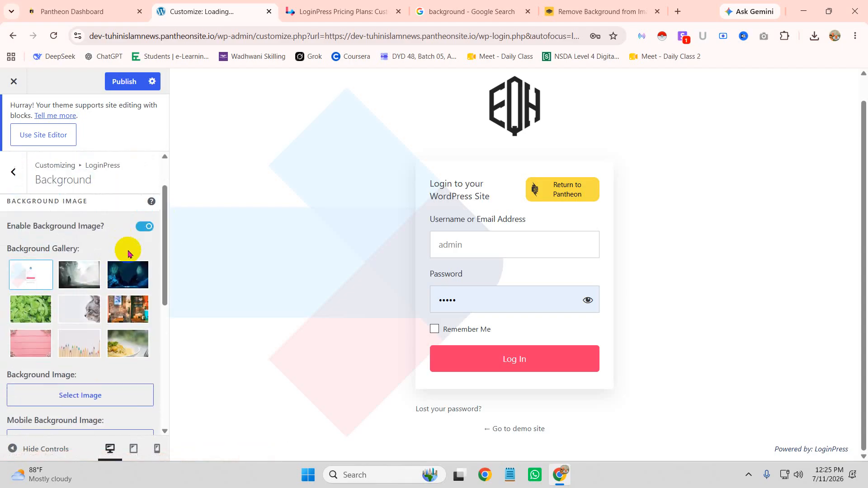
click(142, 228)
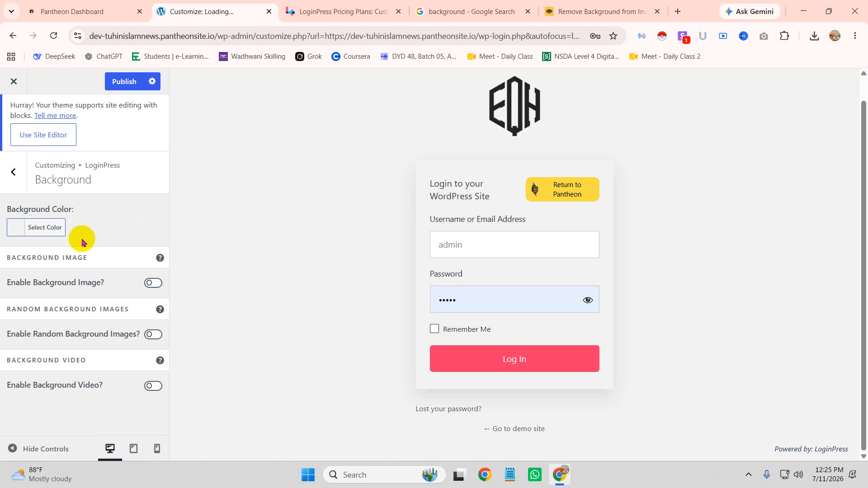
click(21, 227)
click(73, 317)
mouse_move(70, 327)
mouse_down()
mouse_move(54, 358)
mouse_move(116, 306)
mouse_move(55, 273)
mouse_move(136, 267)
mouse_move(128, 348)
mouse_move(116, 359)
mouse_move(124, 365)
mouse_move(106, 296)
mouse_move(112, 278)
mouse_move(83, 311)
mouse_move(44, 329)
mouse_up()
click(44, 380)
drag(140, 270, 141, 374)
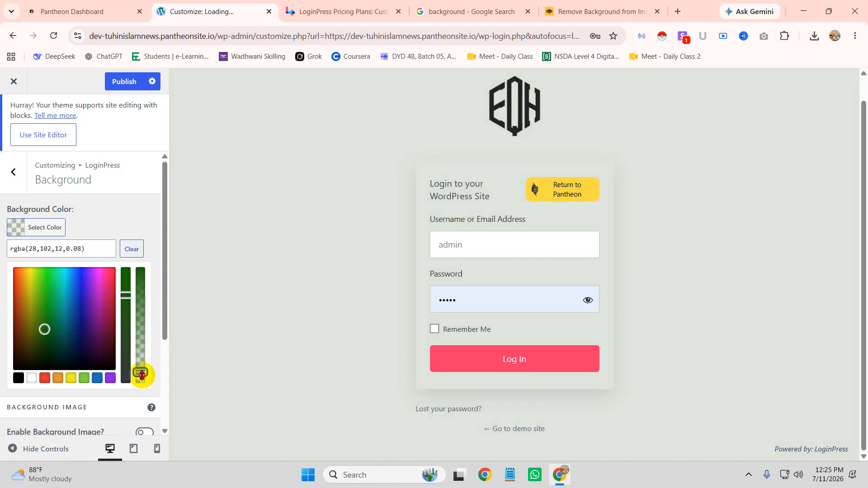
click(123, 219)
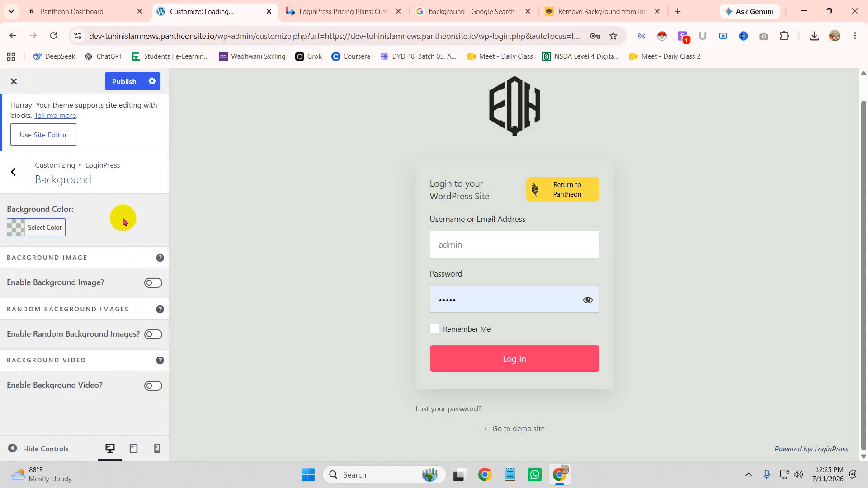
click(153, 282)
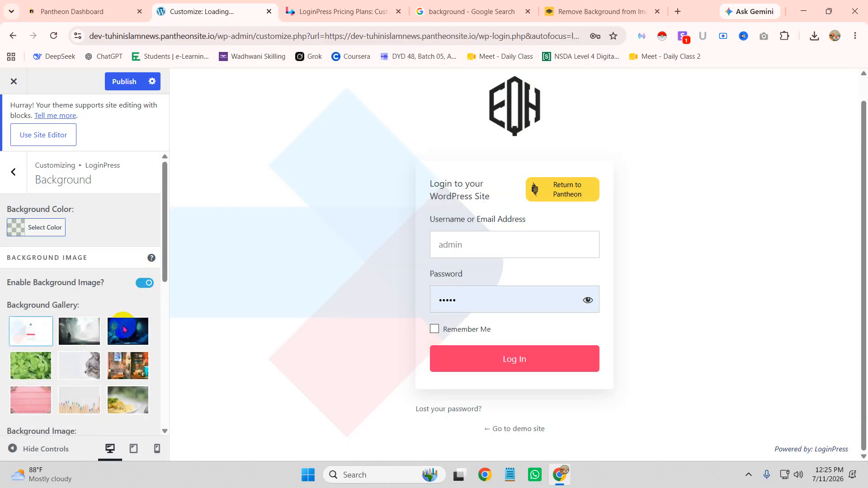
Step: Keep the background at no-repeat and, after trying several positions, anchor it at right top
scroll(122, 328, down, 4)
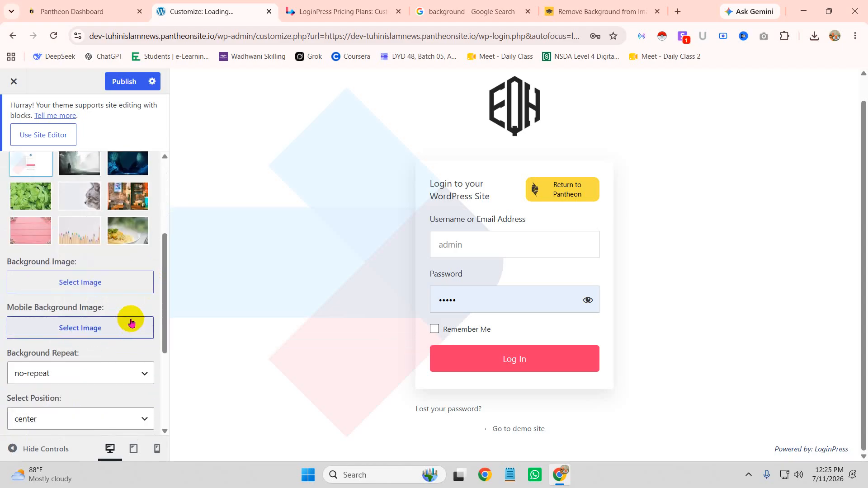
scroll(131, 316, down, 1)
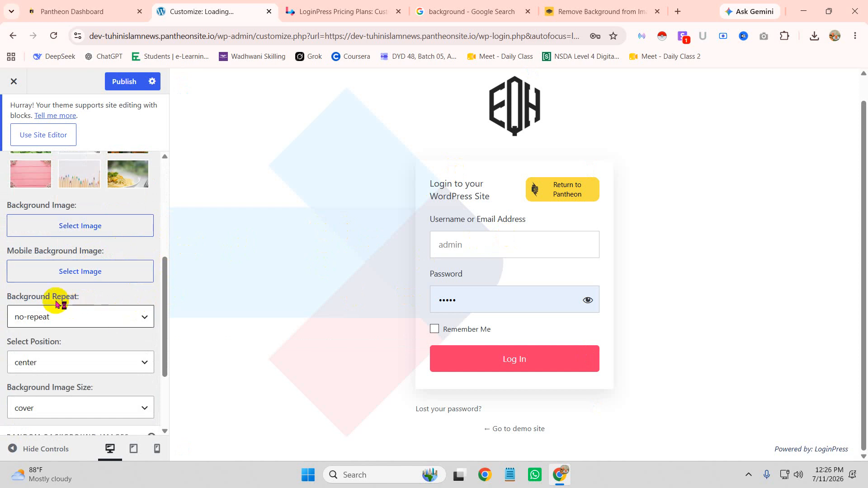
click(84, 318)
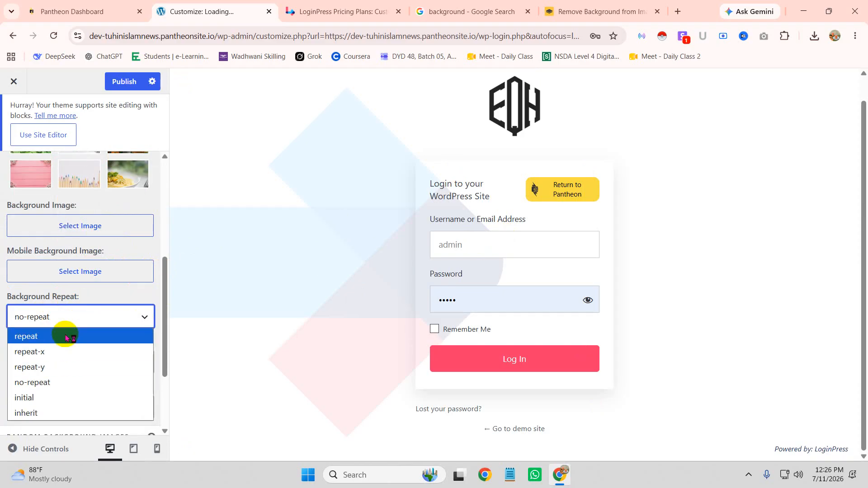
click(94, 293)
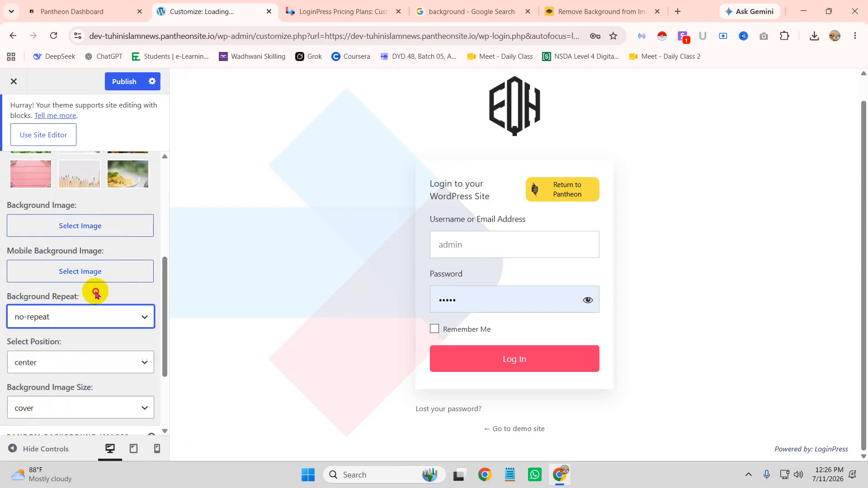
scroll(93, 299, down, 3)
click(65, 254)
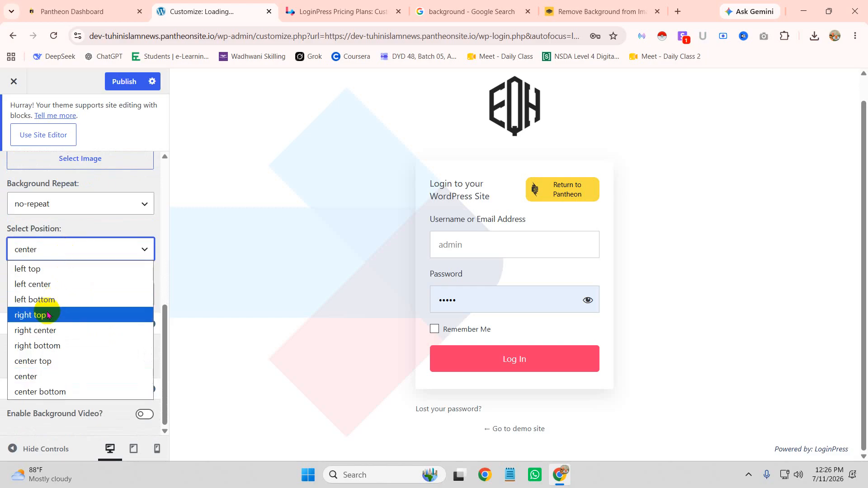
click(49, 314)
click(105, 248)
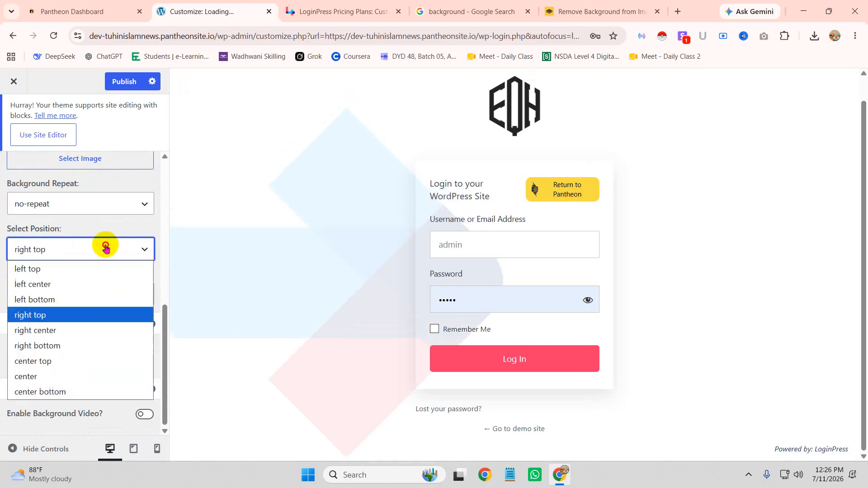
click(52, 345)
click(60, 250)
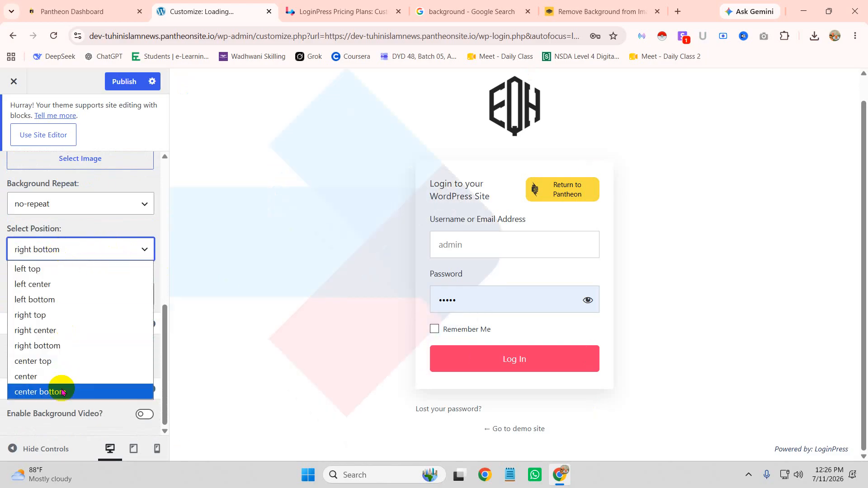
click(58, 391)
click(102, 248)
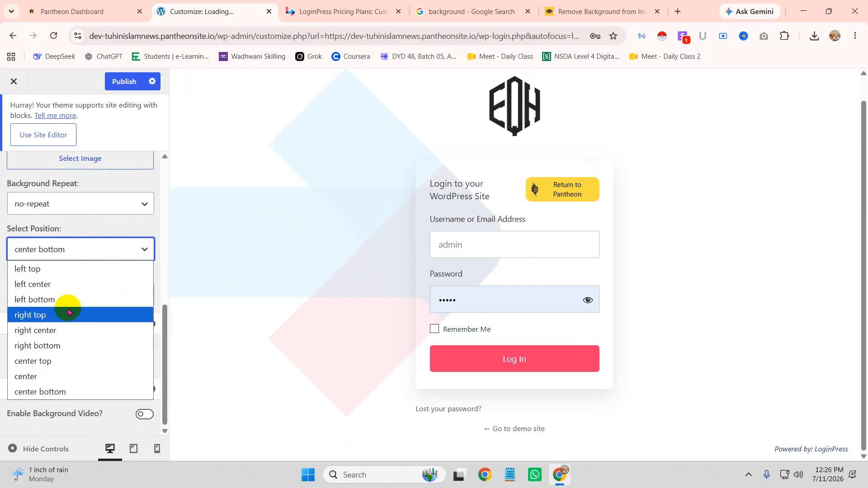
click(65, 270)
click(70, 249)
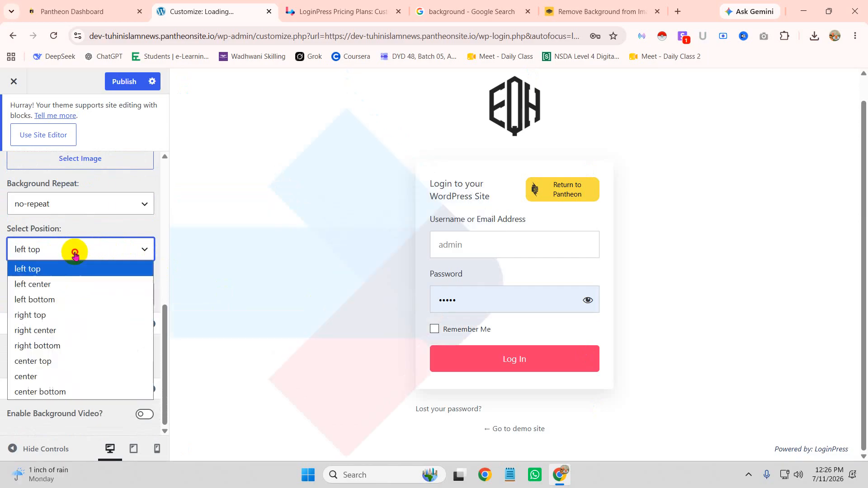
click(48, 321)
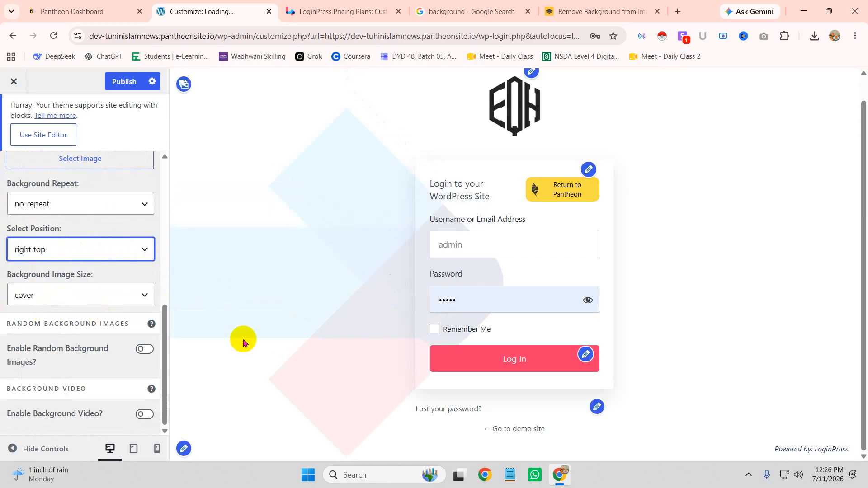
Step: Try contain and auto, then set the background image size back to cover
click(65, 297)
click(66, 344)
click(68, 299)
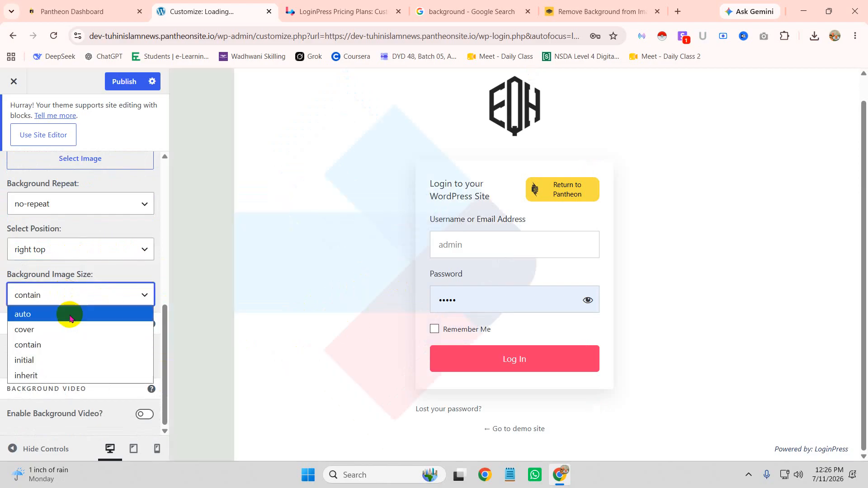
click(70, 315)
click(76, 300)
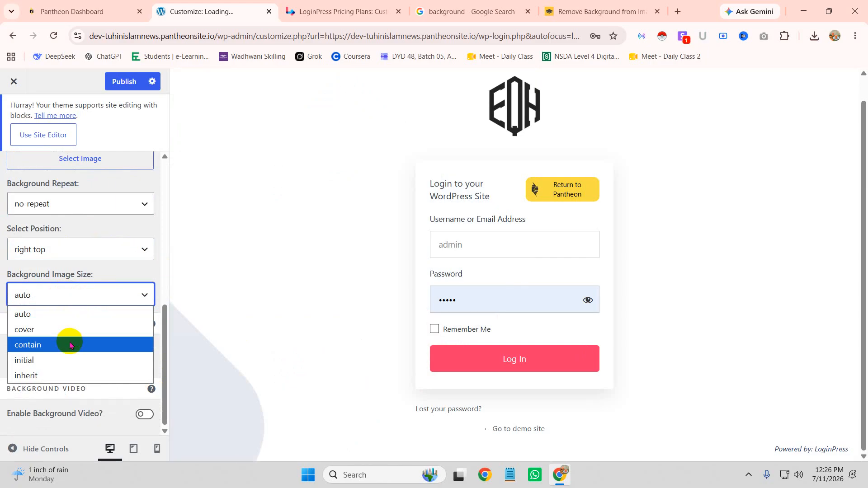
click(74, 328)
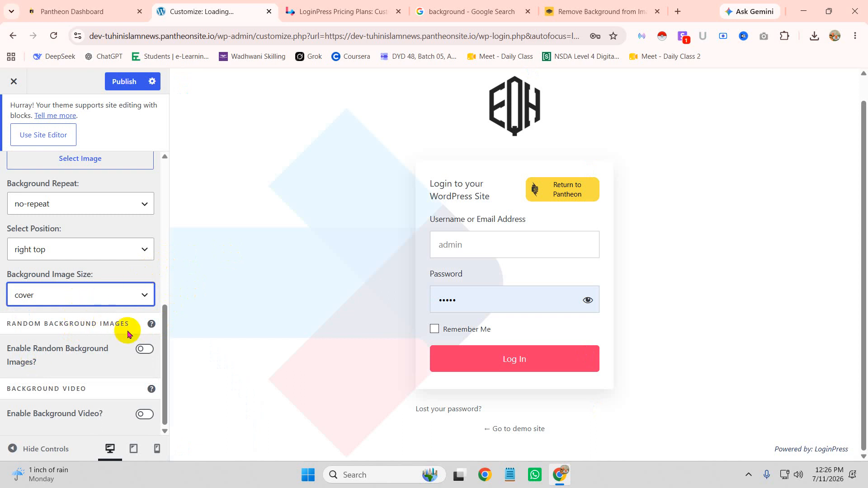
Step: Try Random Background Images, then switch it back off
click(147, 349)
scroll(45, 322, down, 3)
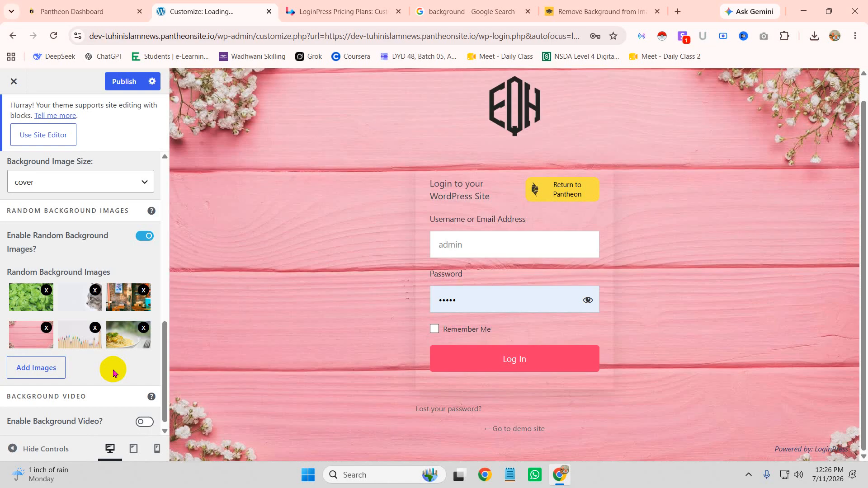
click(145, 237)
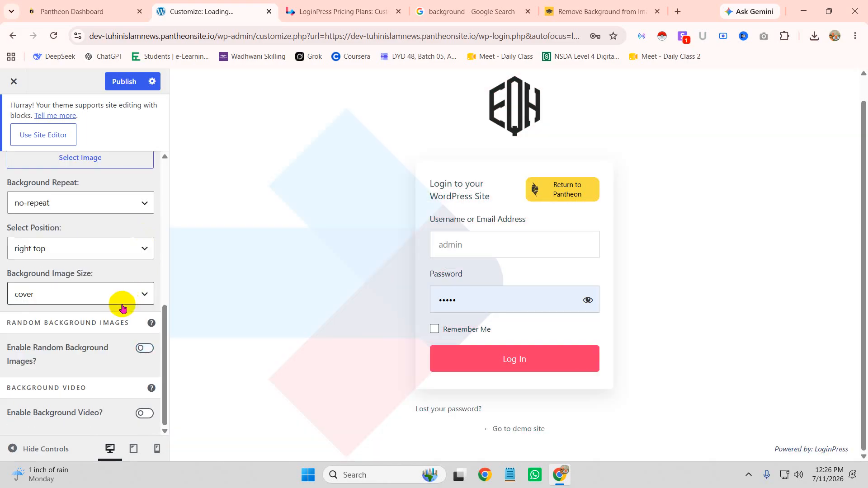
Step: Enable the background video with YouTube as its source and open a new browser tab
click(142, 414)
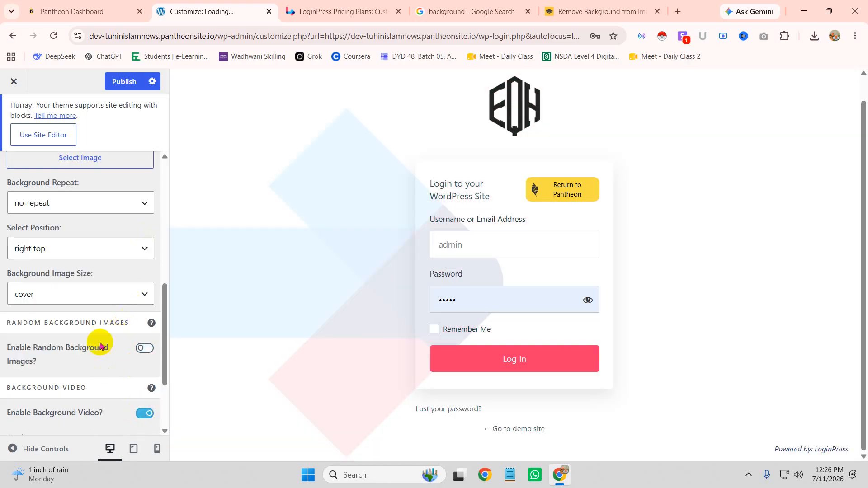
scroll(104, 368, down, 3)
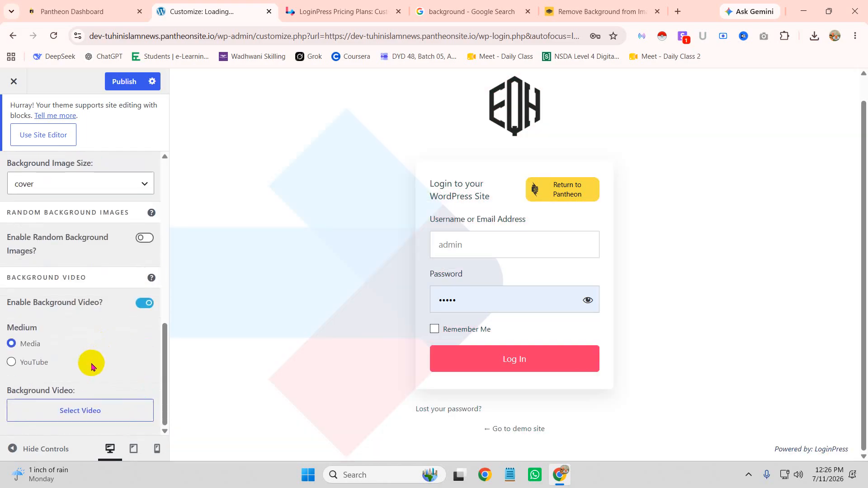
click(10, 362)
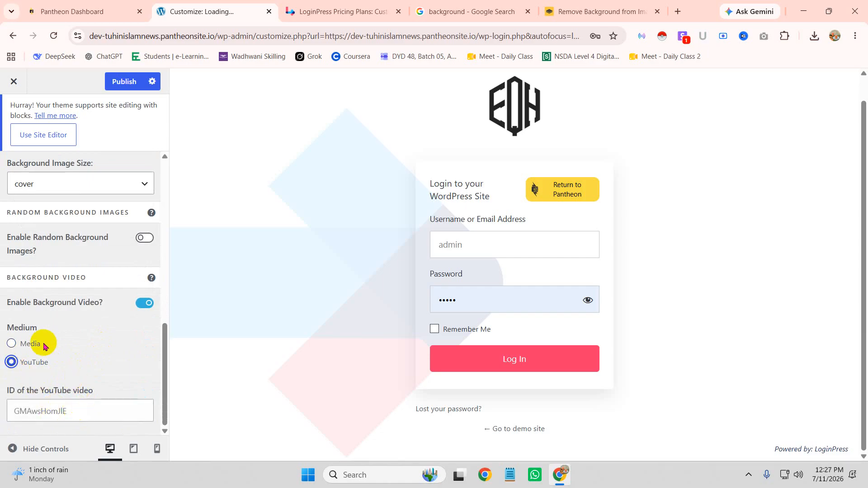
click(13, 343)
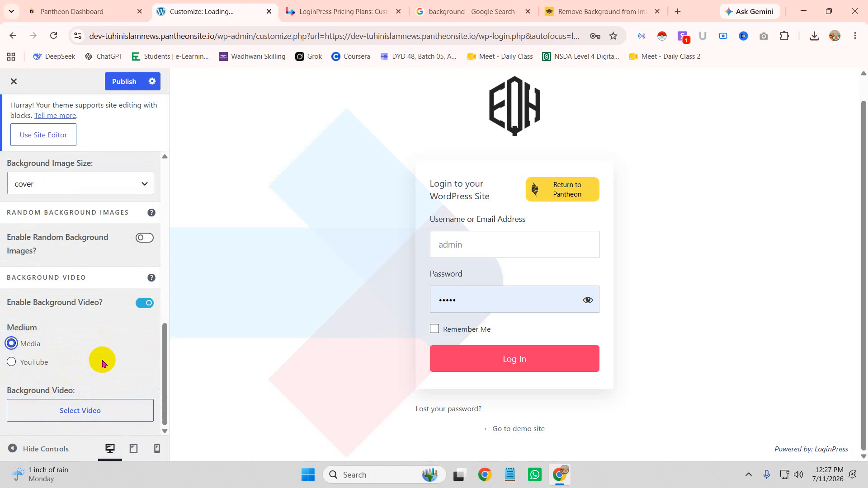
click(12, 362)
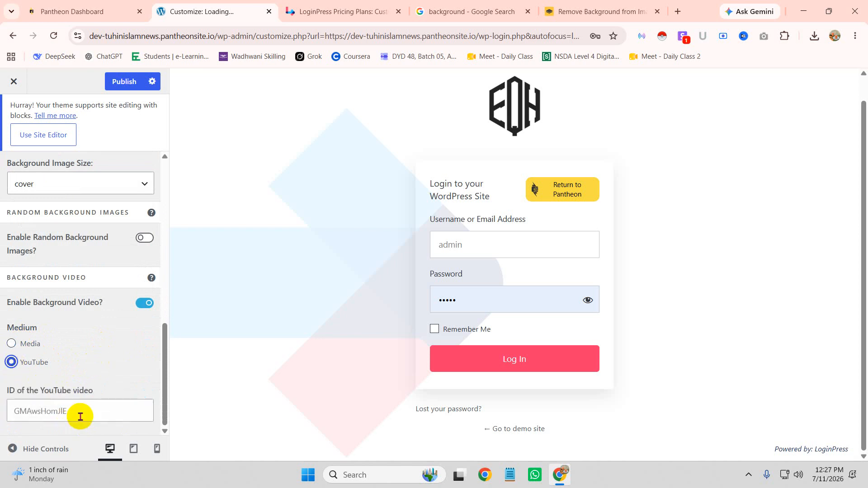
click(677, 12)
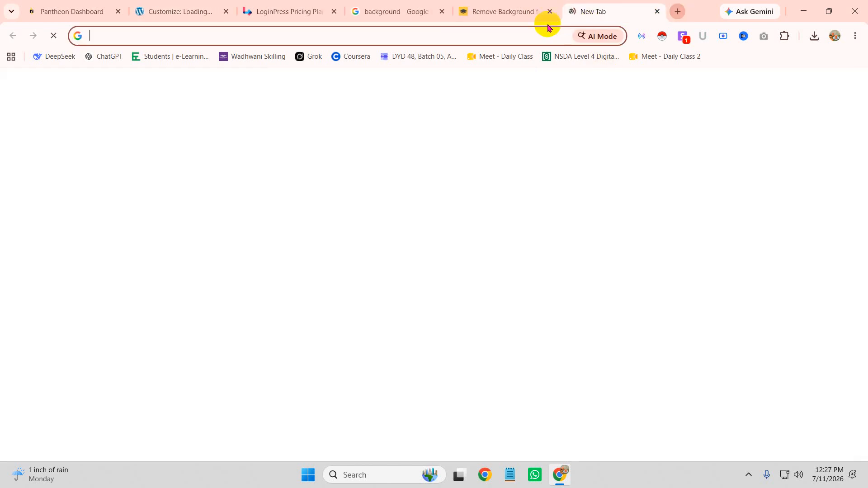
Step: Go to youtube.com and search for 'background video'
click(512, 34)
text(youtube.)
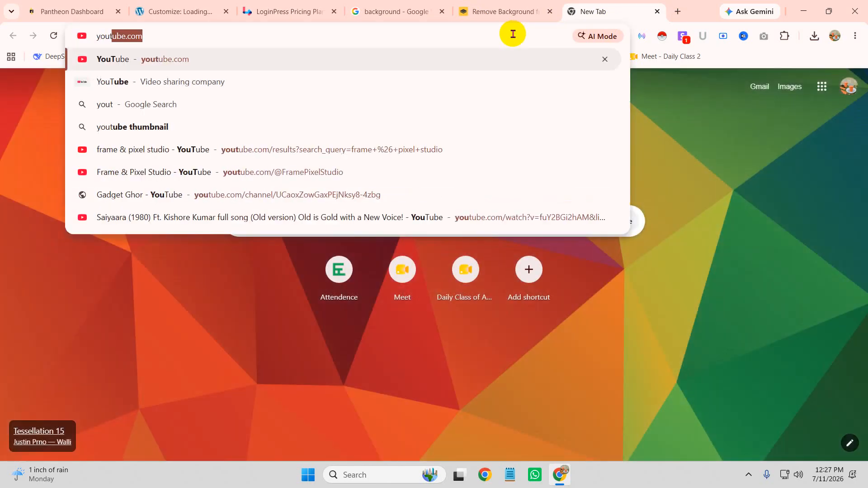
key(Return)
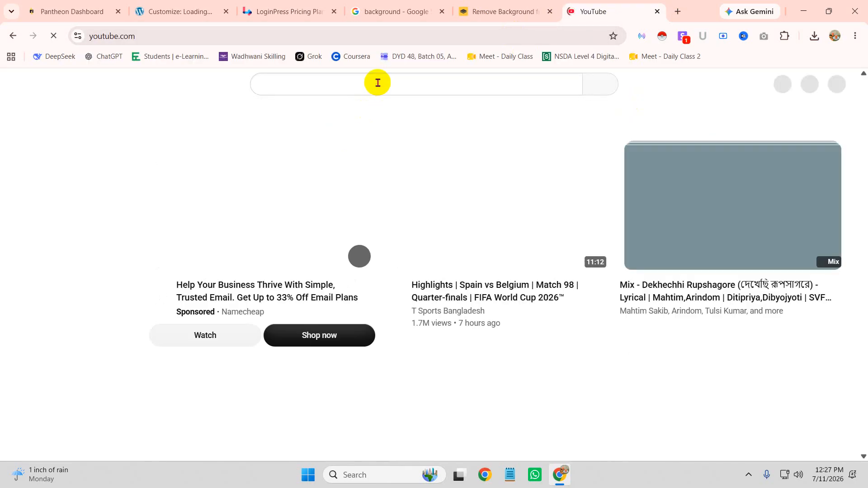
click(377, 83)
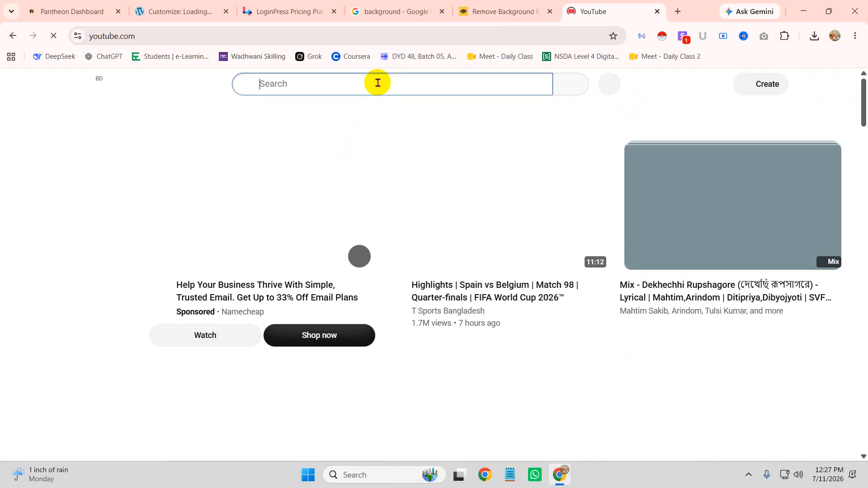
text(backgrou)
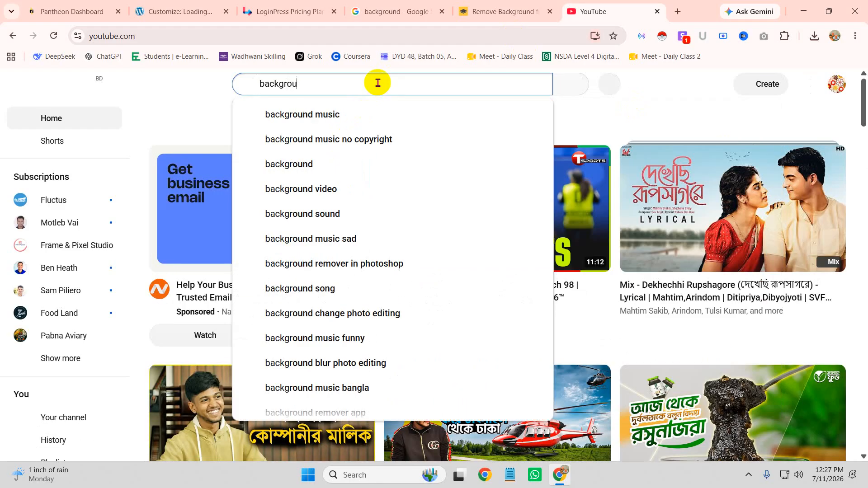
text(nd i)
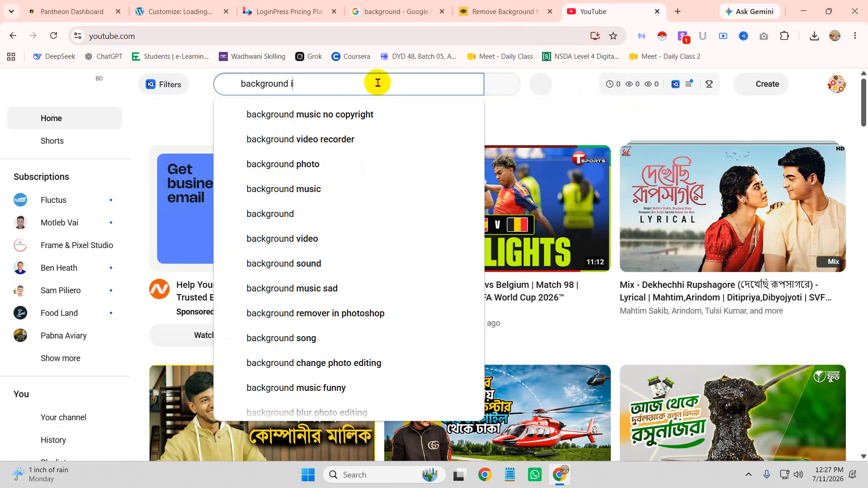
key(BackSpace)
text(video)
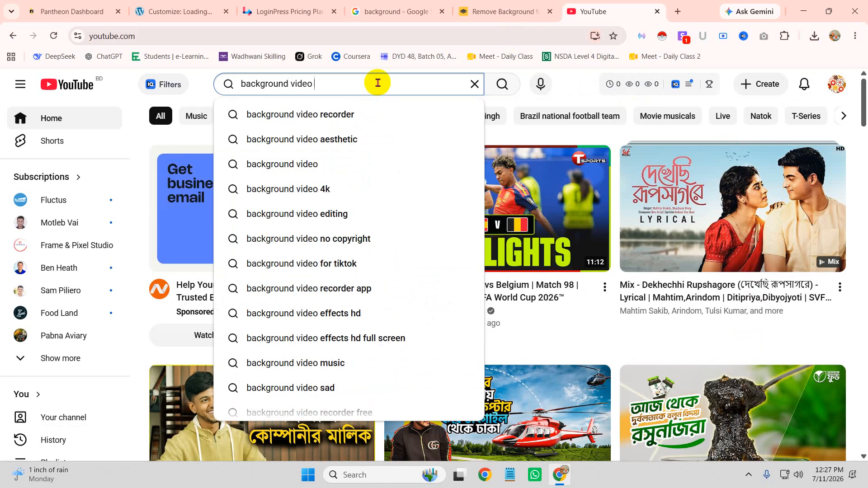
key(Return)
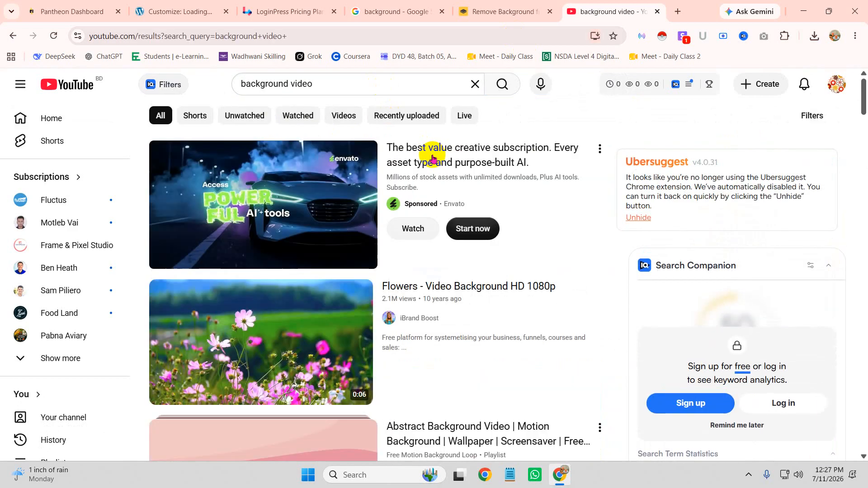
Step: Open the Flowers - Video Background HD 1080p clip, skip the ad, and copy its video ID
scroll(313, 244, down, 2)
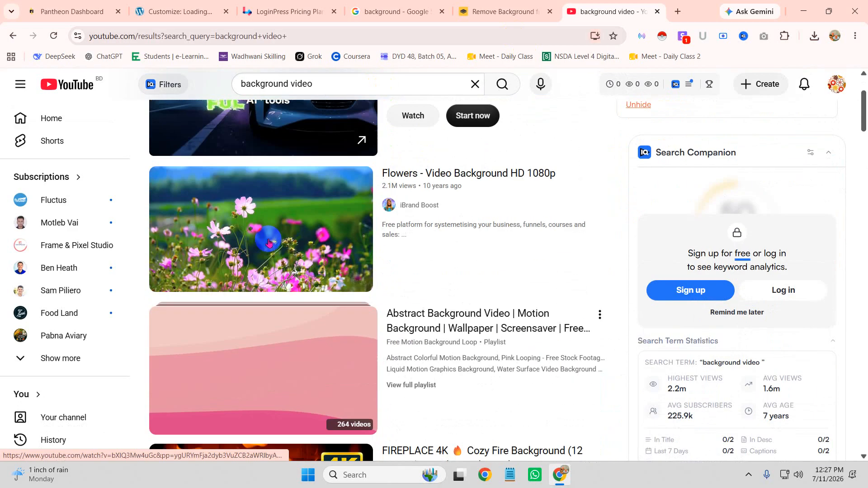
click(268, 242)
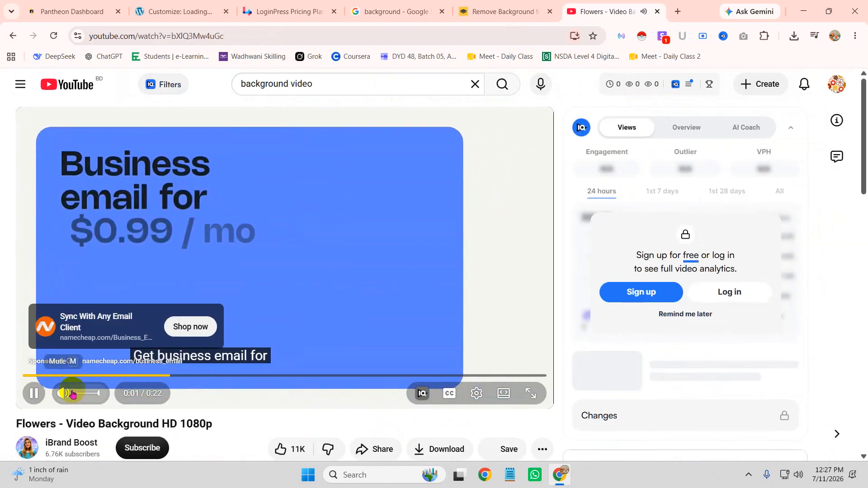
click(72, 393)
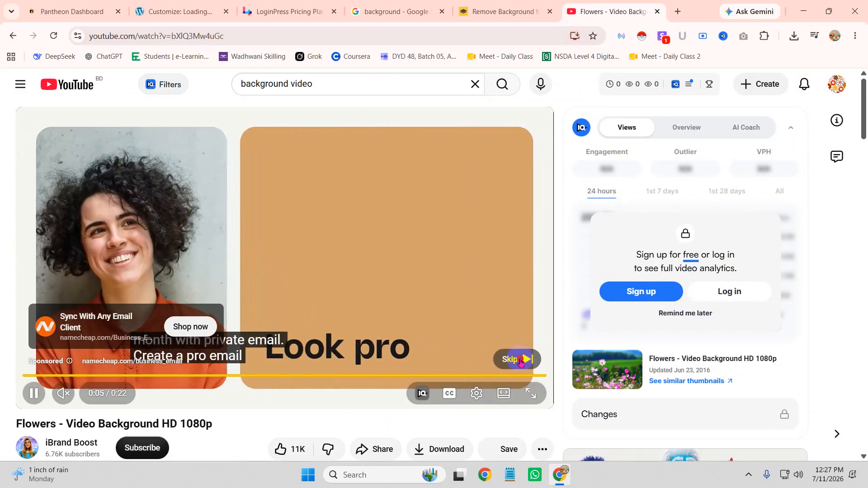
click(523, 360)
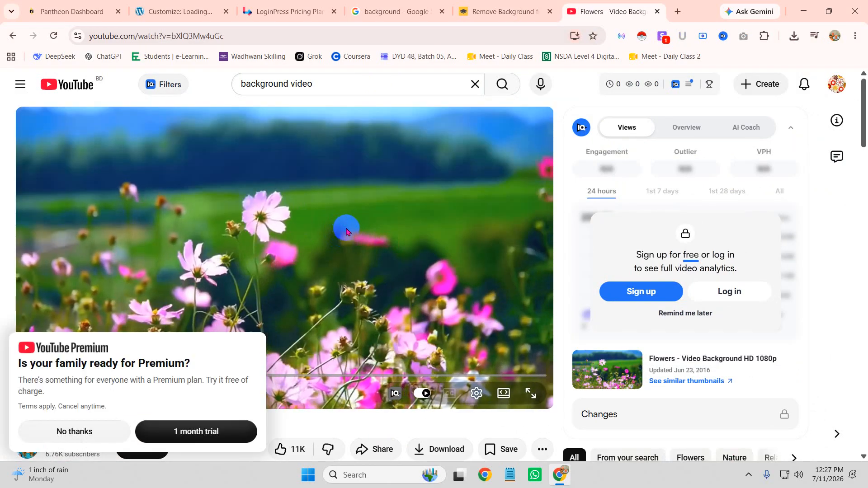
right_click(342, 228)
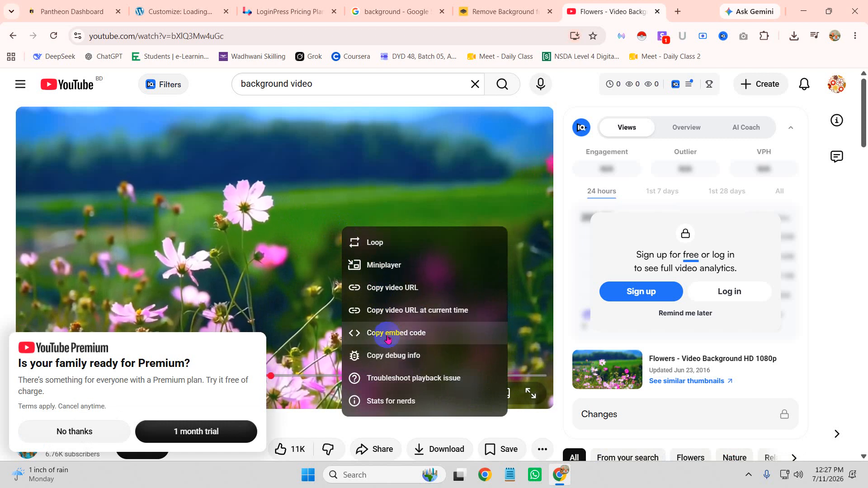
click(359, 288)
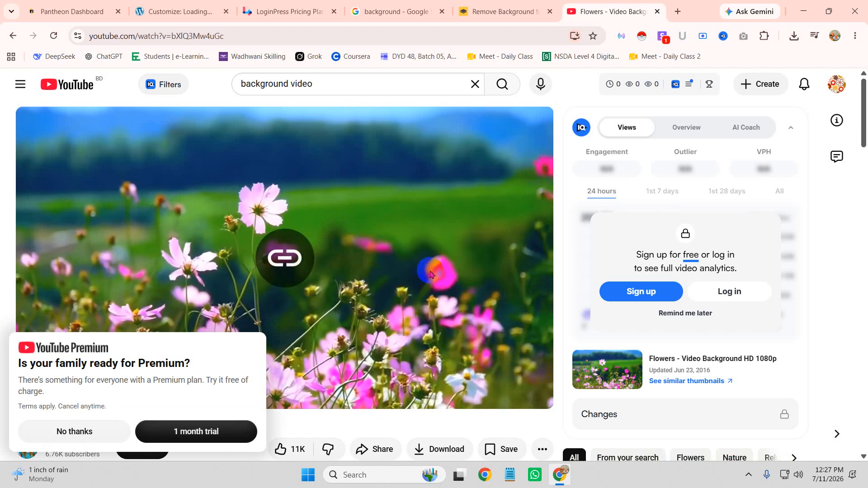
click(192, 39)
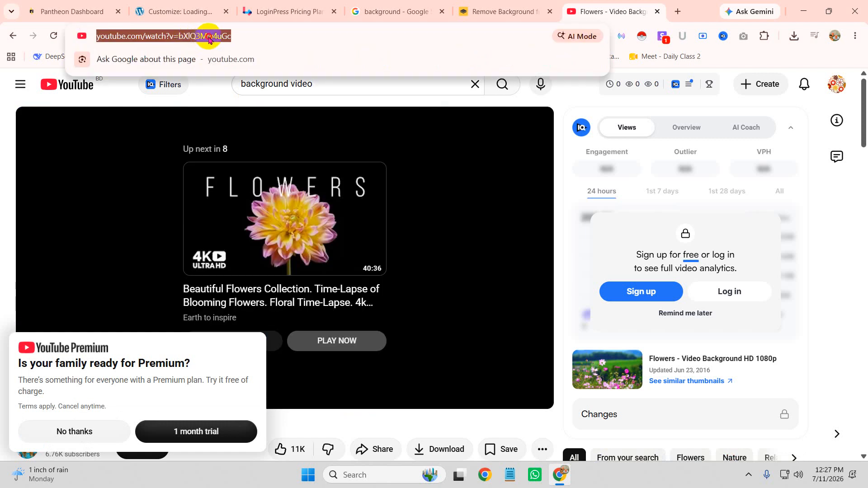
double_click(208, 38)
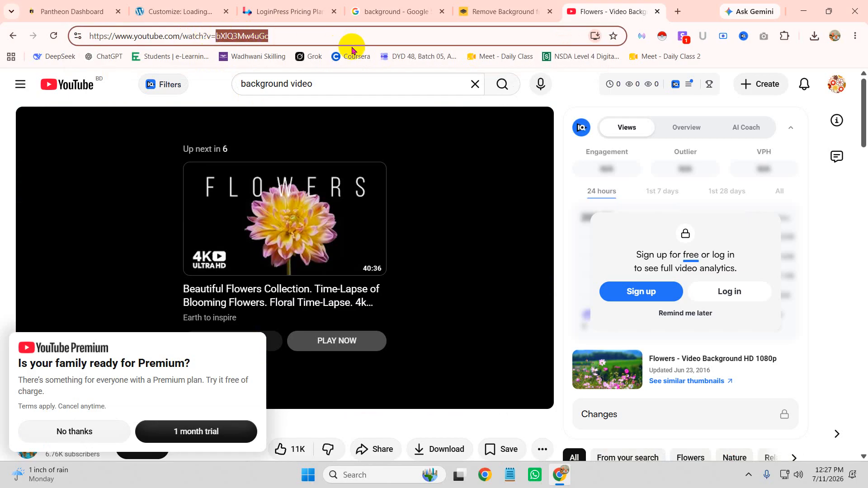
click(395, 11)
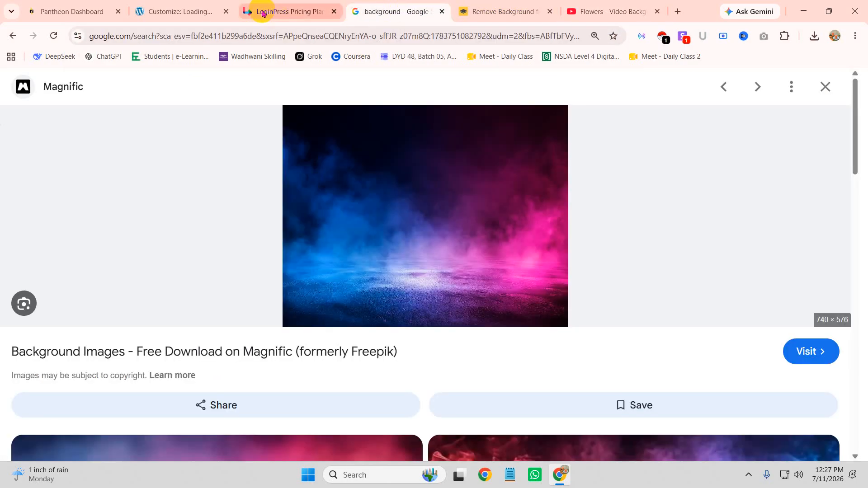
Step: Paste the Flowers video ID bXlQ3Mw4uGc into the customizer's YouTube video field
click(264, 10)
click(196, 6)
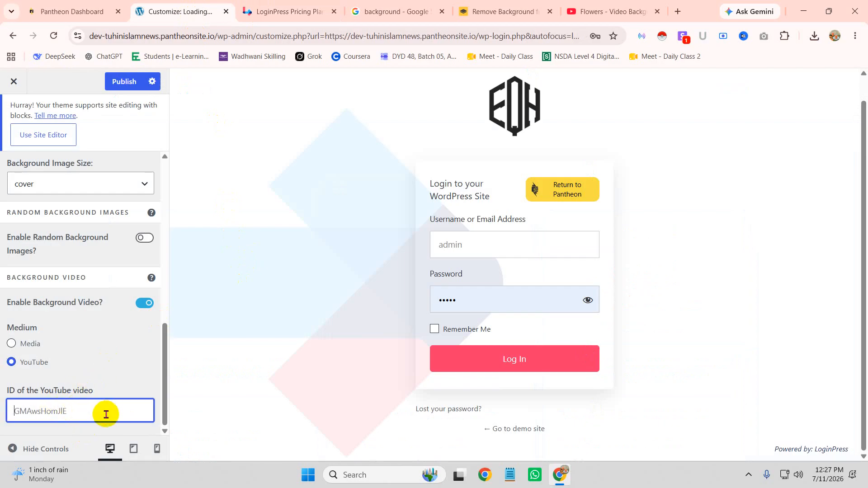
key(ctrl+v)
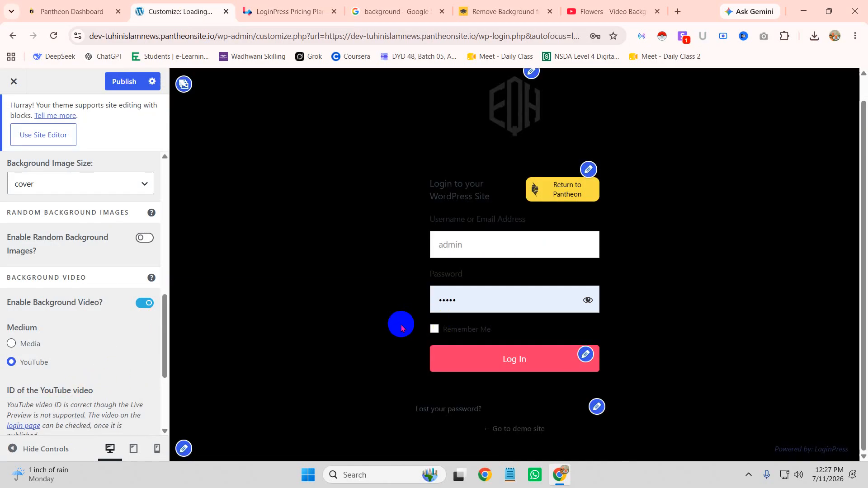
Step: Try contain and fill, then set the background video size to cover
scroll(79, 343, down, 3)
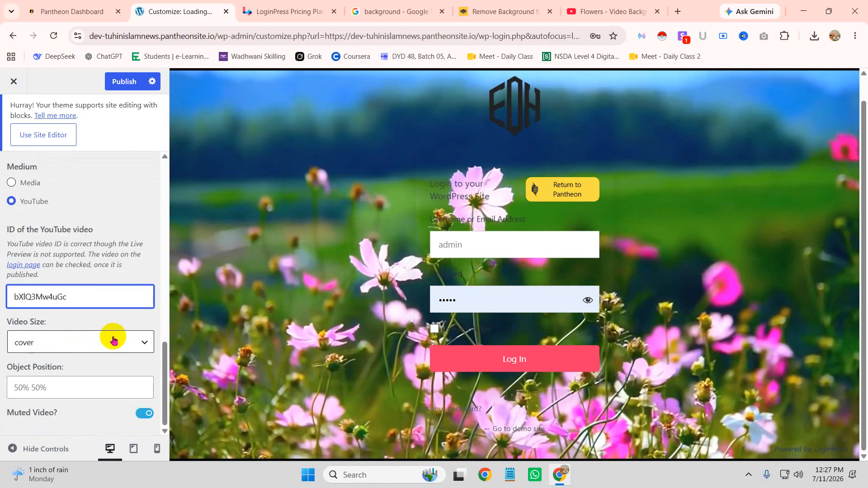
click(113, 340)
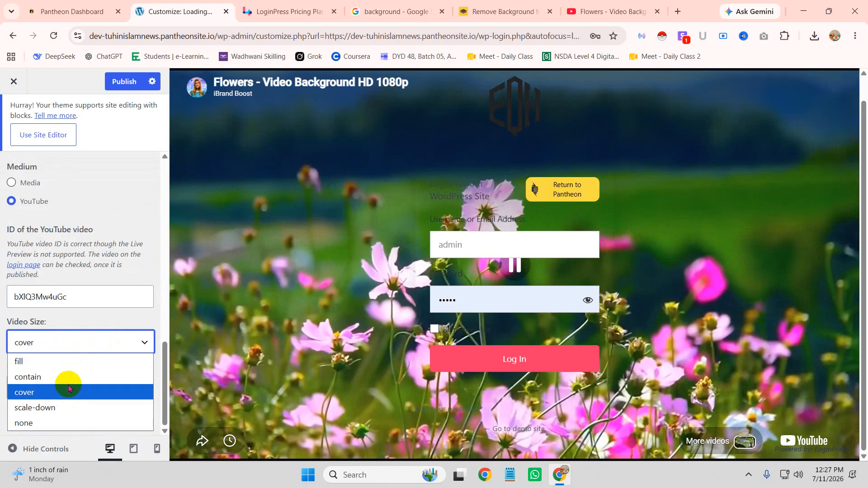
click(70, 378)
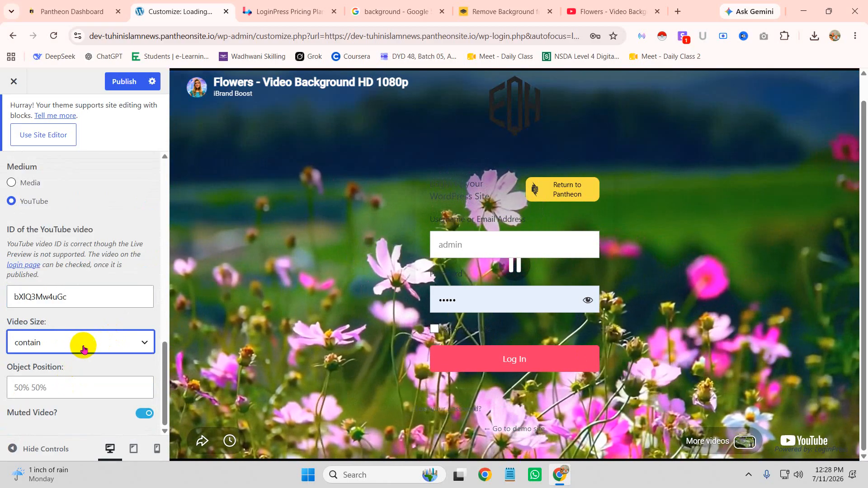
click(84, 348)
click(53, 366)
click(68, 356)
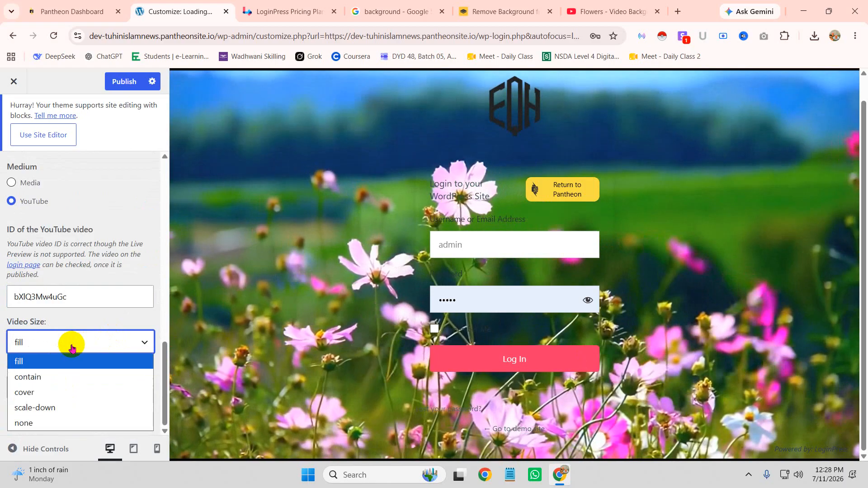
click(43, 390)
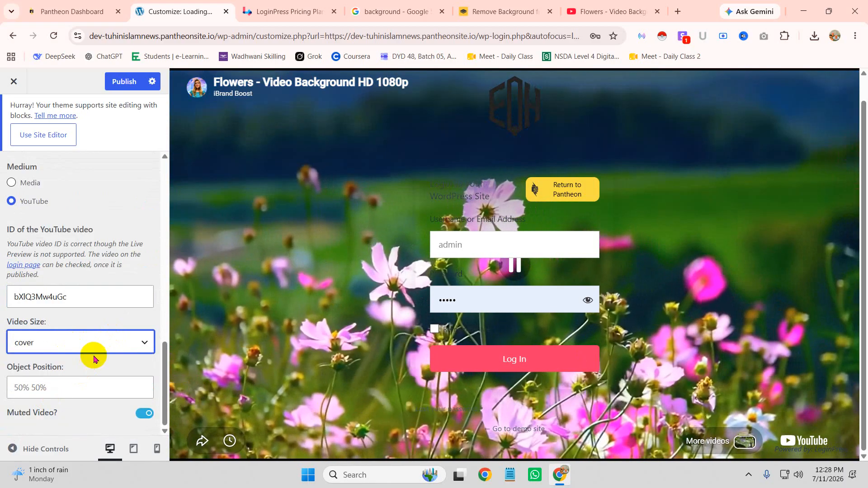
click(109, 390)
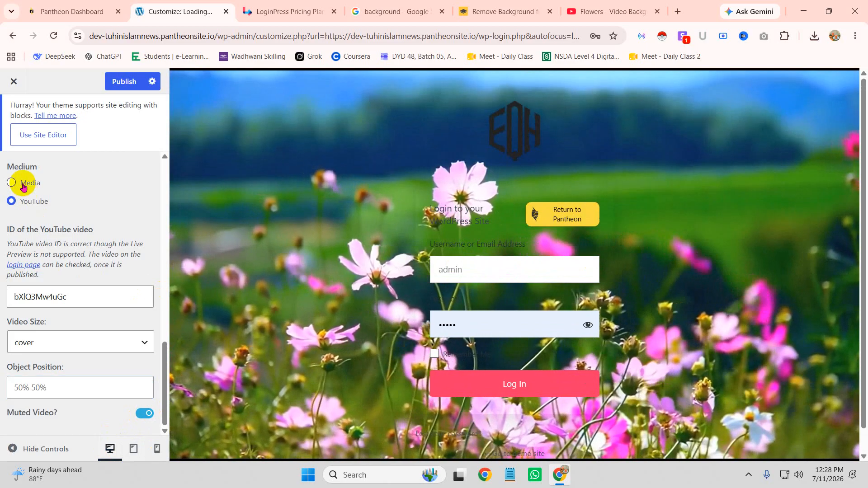
click(23, 186)
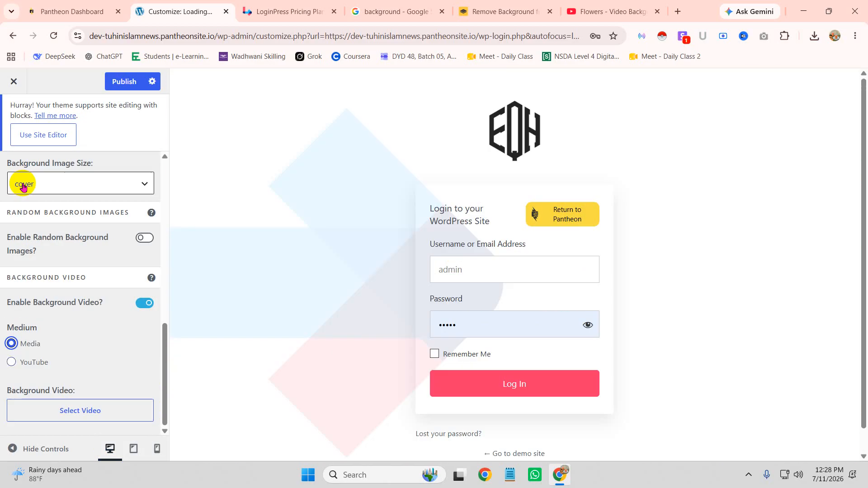
click(42, 402)
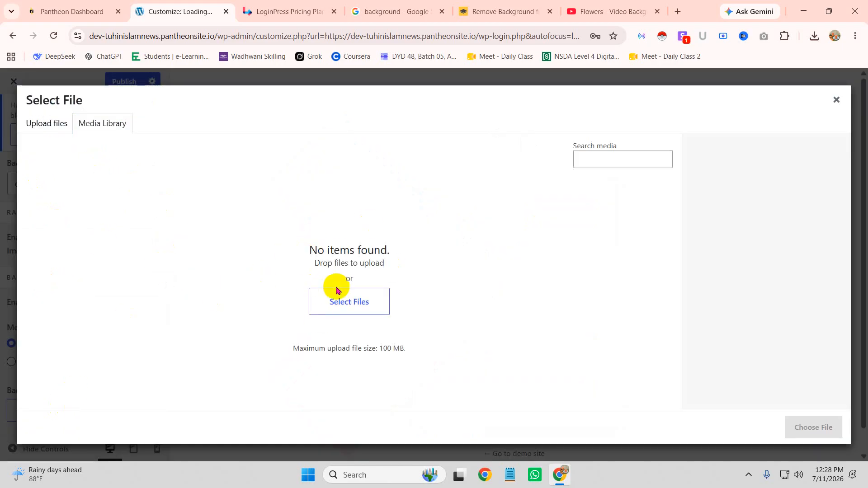
click(834, 99)
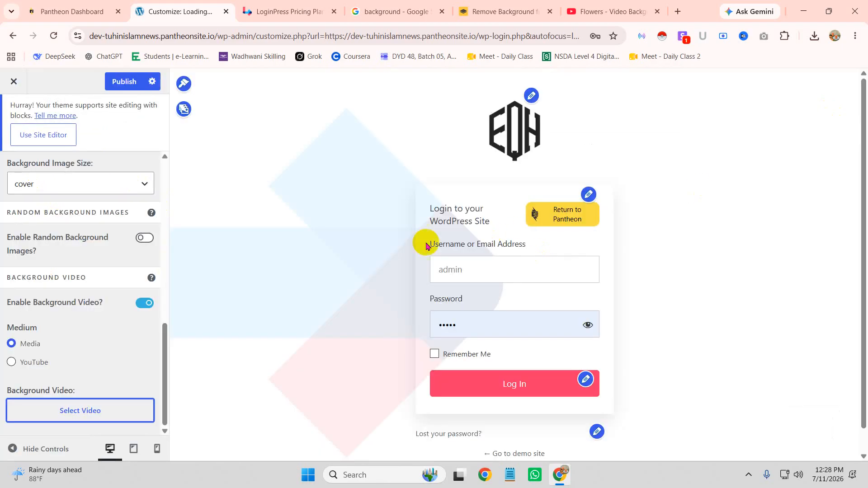
click(16, 363)
click(717, 316)
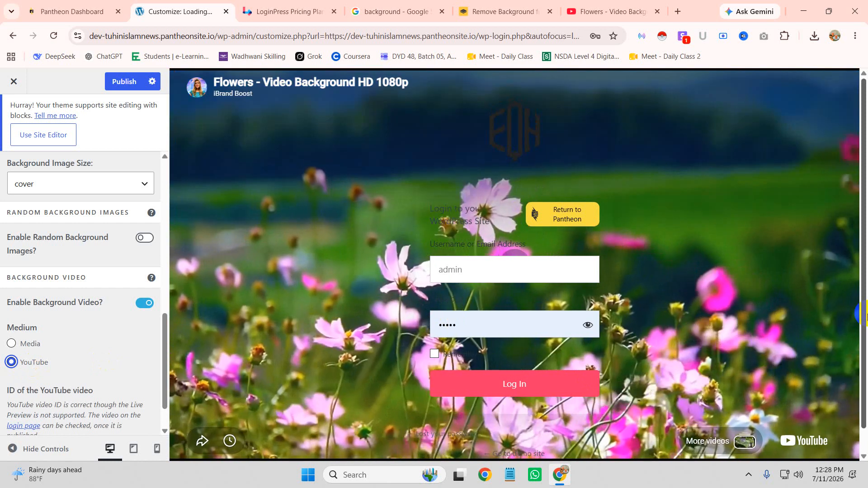
Step: Publish the video background changes
scroll(64, 208, up, 10)
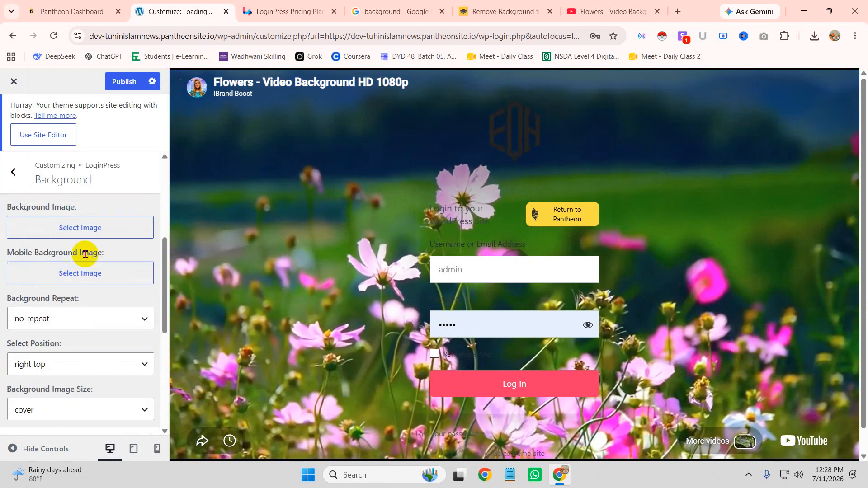
scroll(127, 257, up, 2)
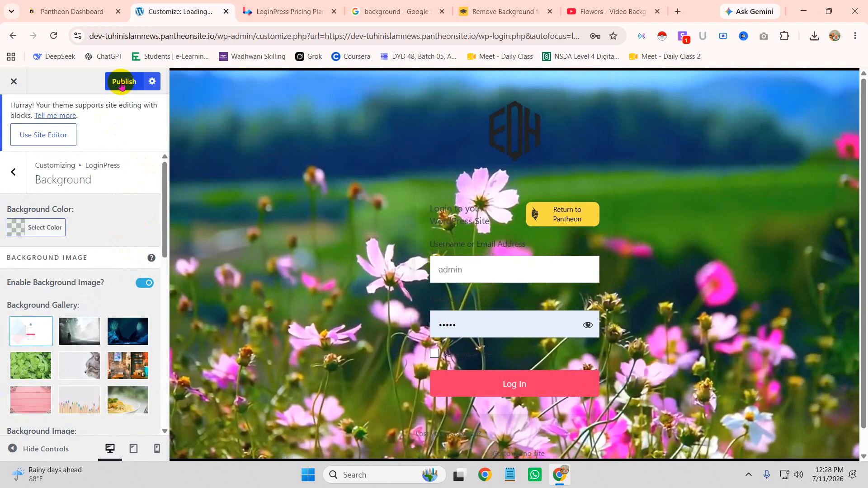
click(121, 85)
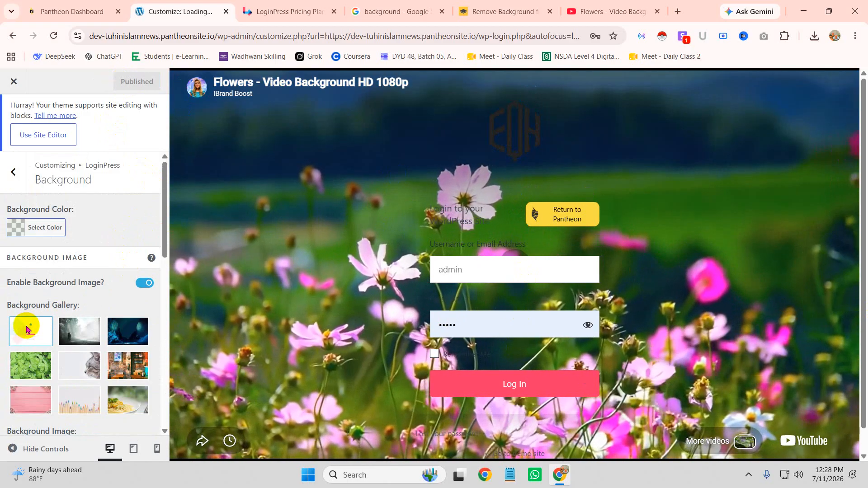
Step: Turn off the background video, publish again, and return to the LoginPress section list
scroll(79, 295, down, 4)
scroll(79, 295, down, 6)
click(142, 256)
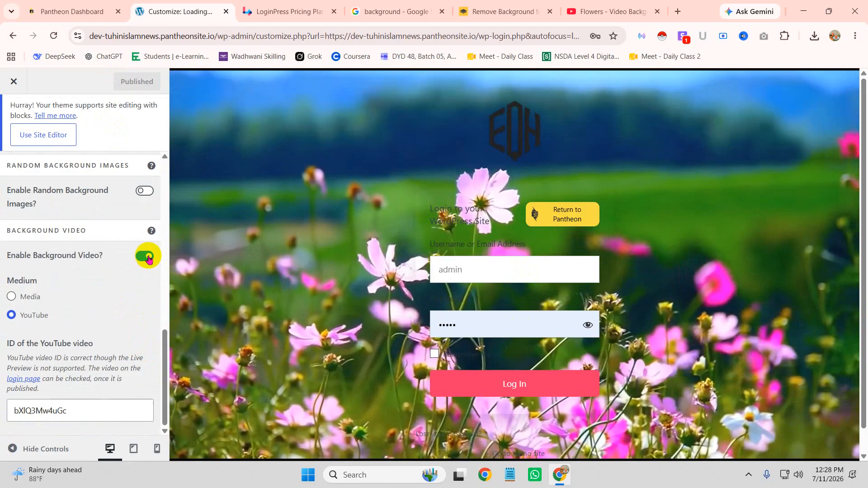
scroll(104, 268, up, 3)
scroll(104, 269, up, 6)
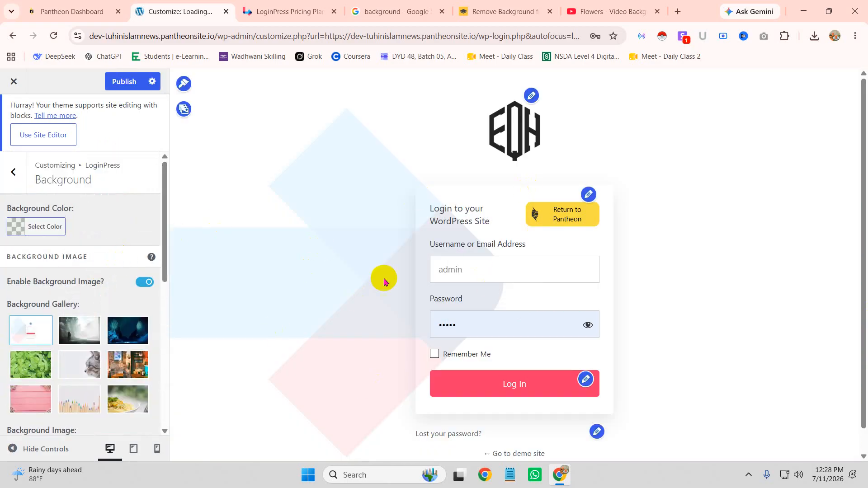
click(122, 81)
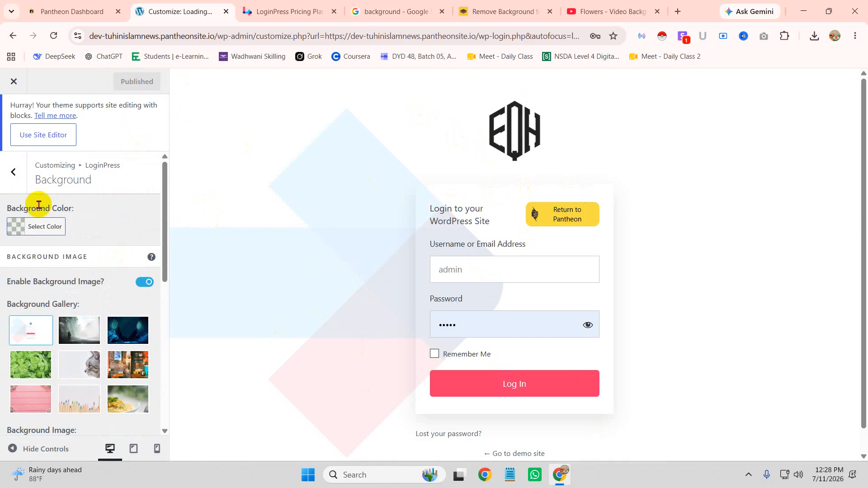
click(11, 172)
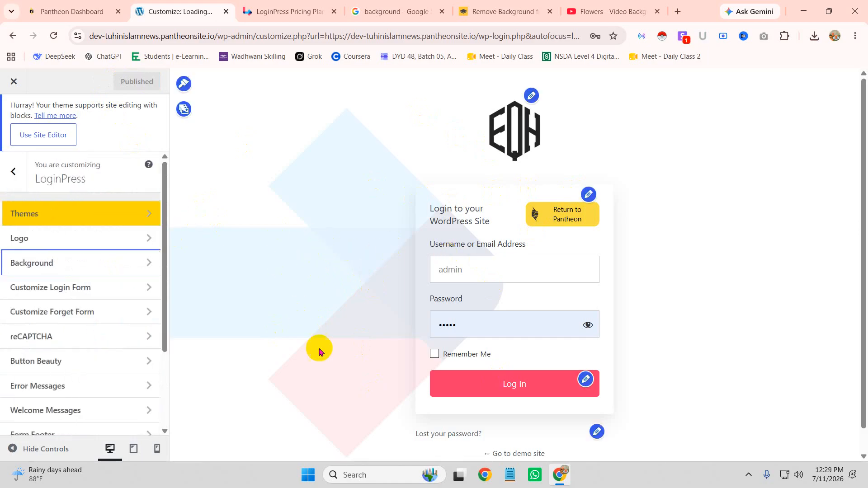
Step: In Customize Login Form, set the form width to 380 px and minimum height to 0
click(588, 194)
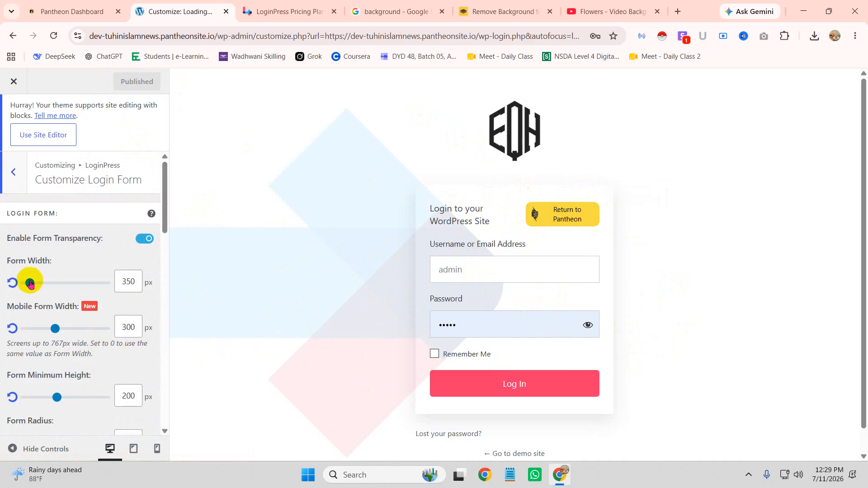
drag(29, 282, 36, 302)
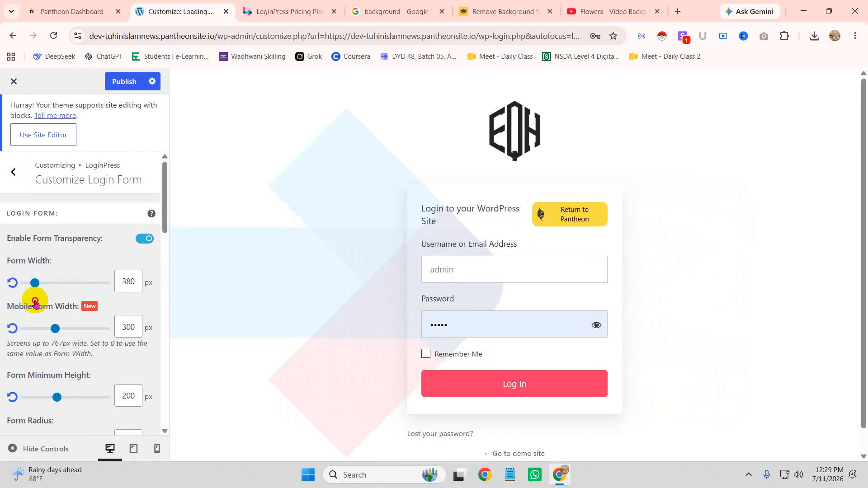
scroll(95, 312, down, 1)
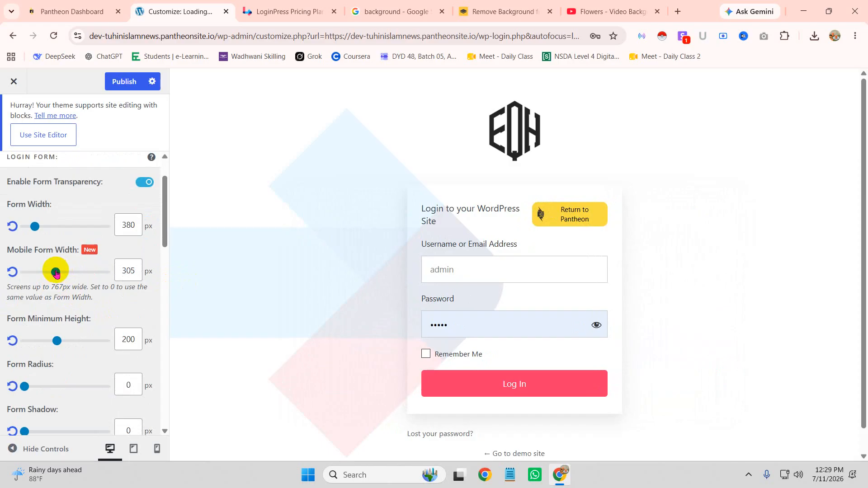
scroll(81, 280, down, 1)
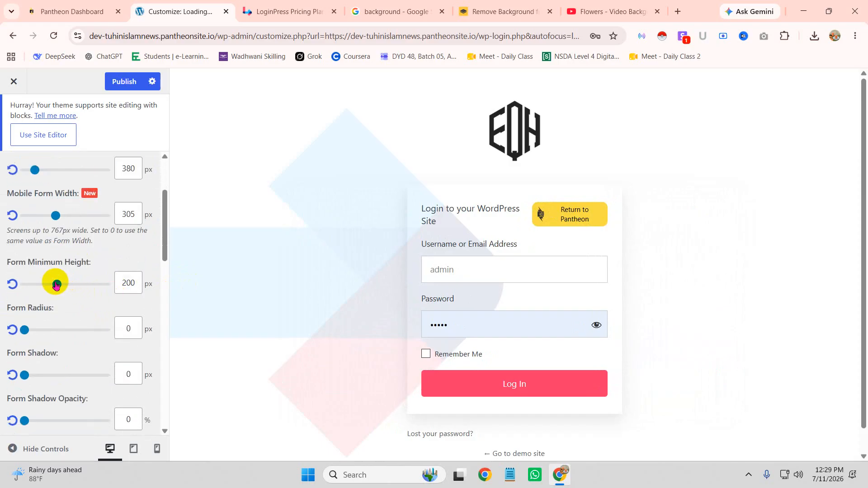
drag(71, 288, 21, 304)
scroll(101, 302, down, 1)
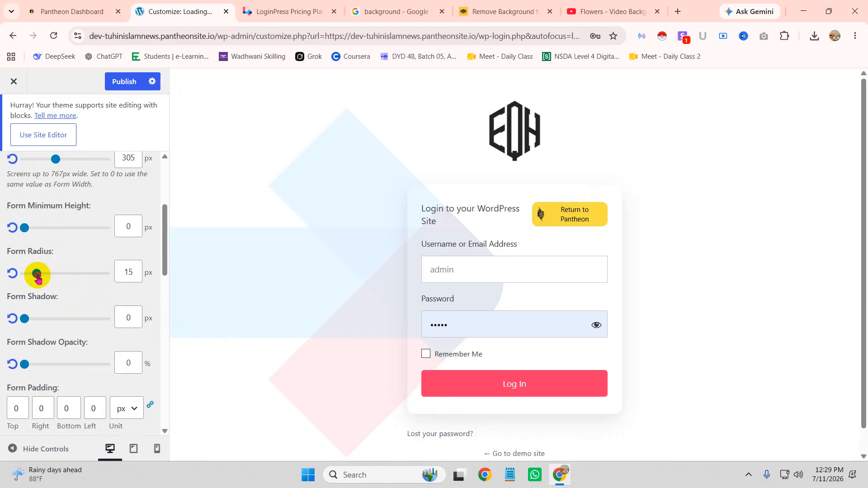
scroll(118, 300, down, 2)
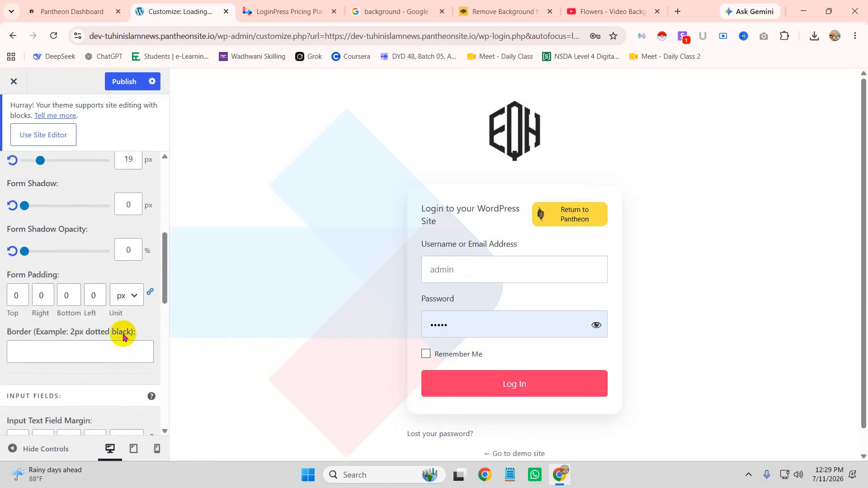
scroll(123, 337, down, 2)
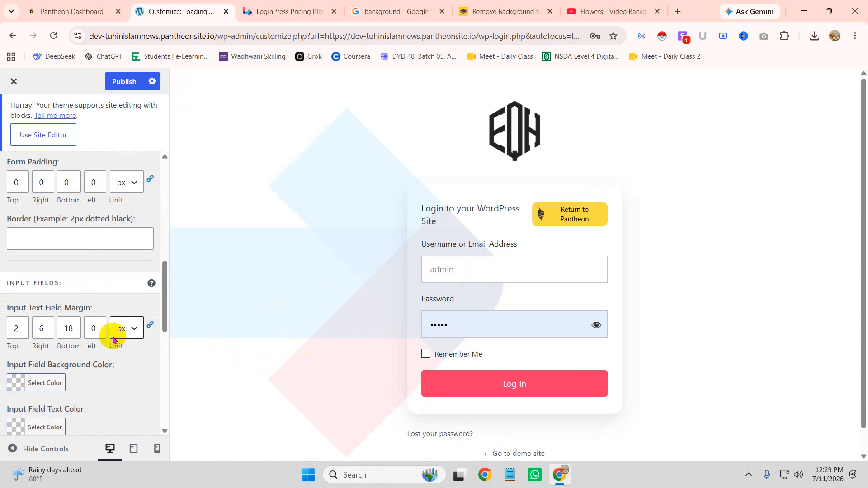
Step: Apply '5px double red' as the form border, then select and clear the Border field text
click(43, 240)
click(86, 269)
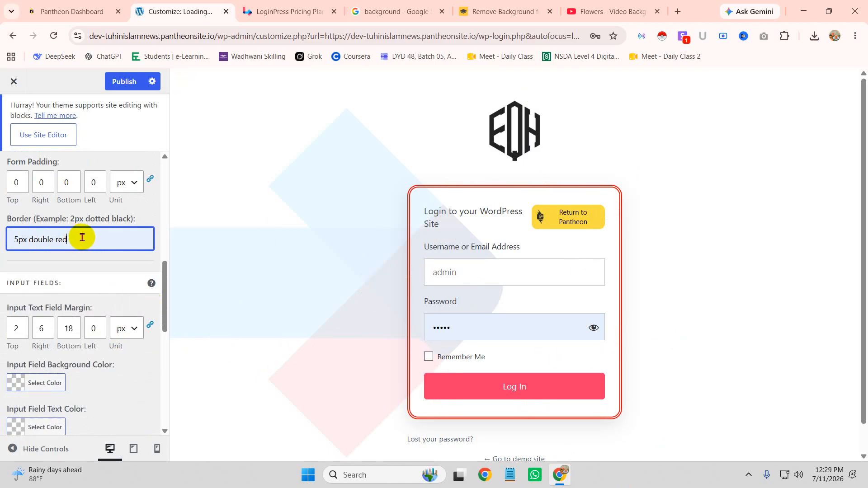
drag(81, 237, 2, 239)
key(BackSpace)
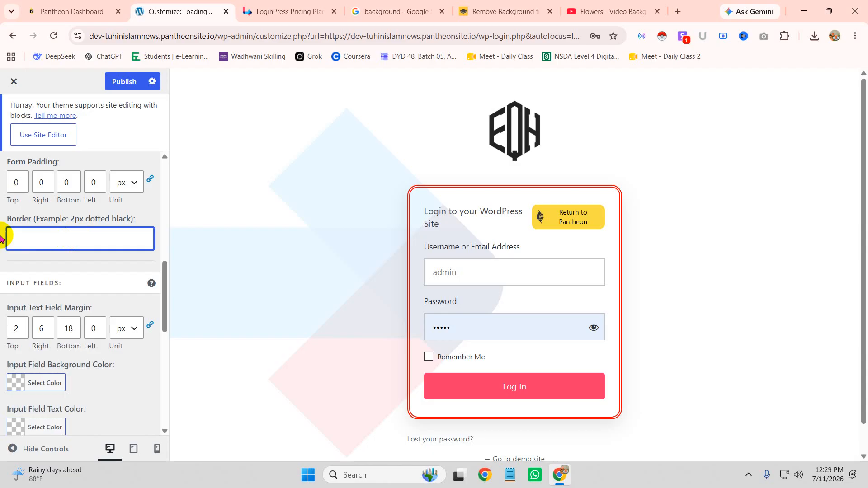
scroll(73, 276, down, 4)
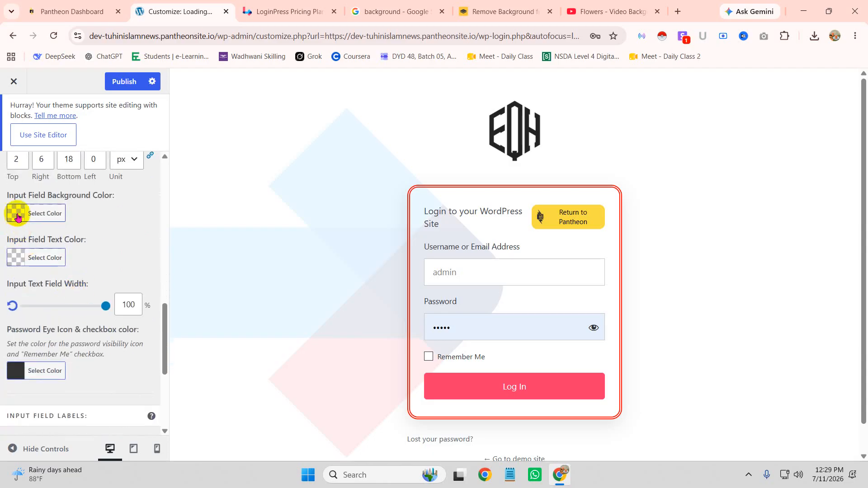
Step: Set the login input fields to a near-black rgb(10,10,10) background with white text
click(17, 214)
drag(78, 280, 86, 371)
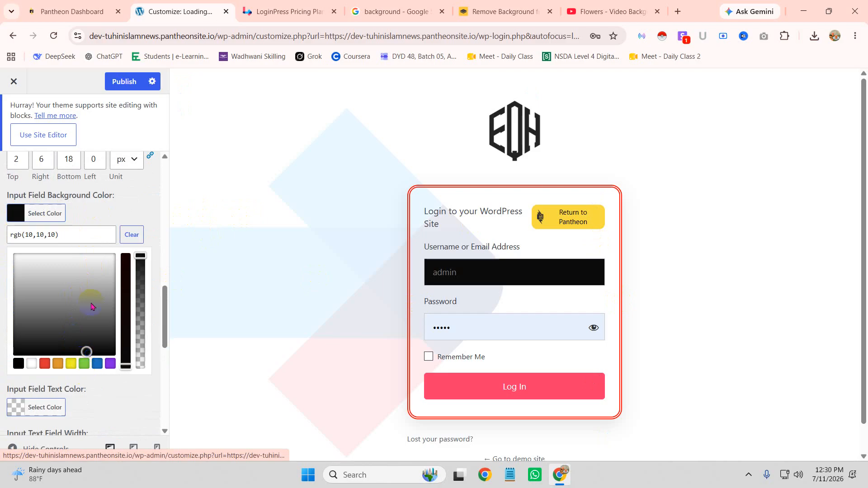
click(118, 198)
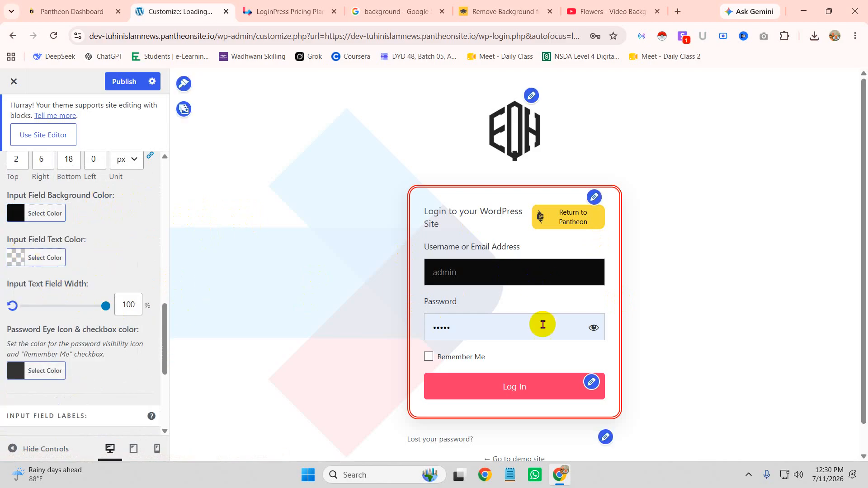
click(9, 262)
click(64, 323)
click(130, 221)
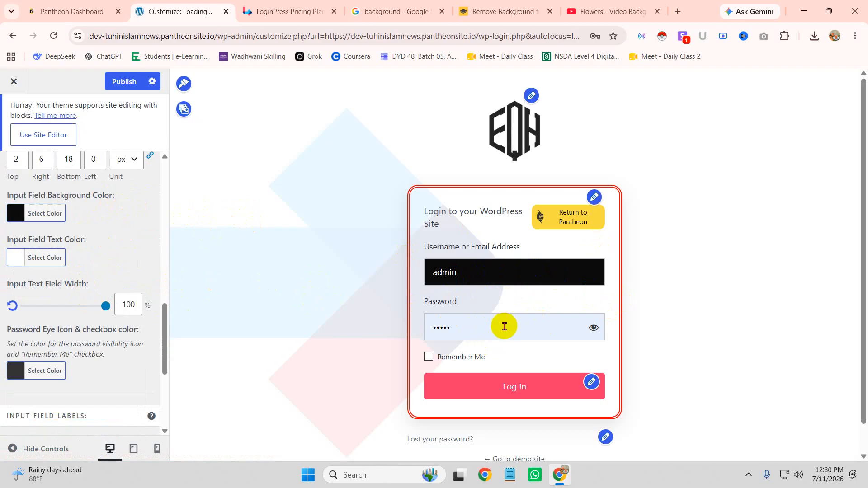
scroll(94, 254, up, 3)
scroll(94, 255, up, 3)
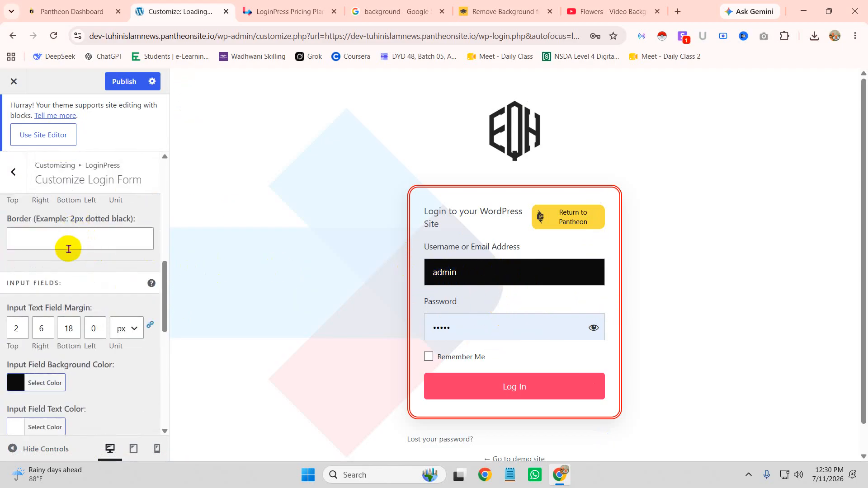
Step: Publish the login form styling changes
click(67, 350)
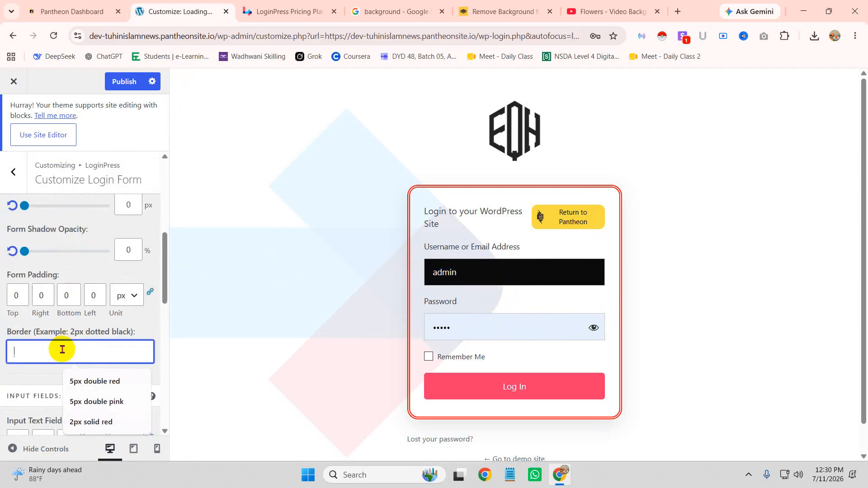
click(125, 83)
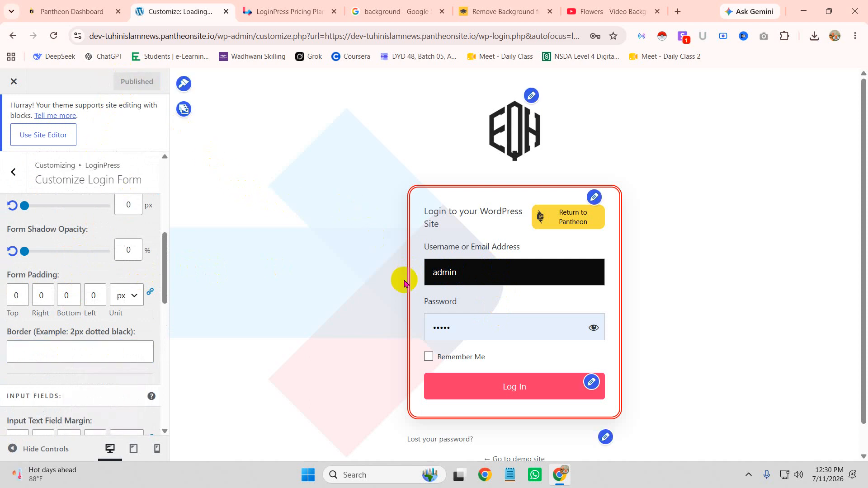
scroll(498, 365, down, 1)
scroll(542, 383, up, 1)
scroll(436, 349, down, 1)
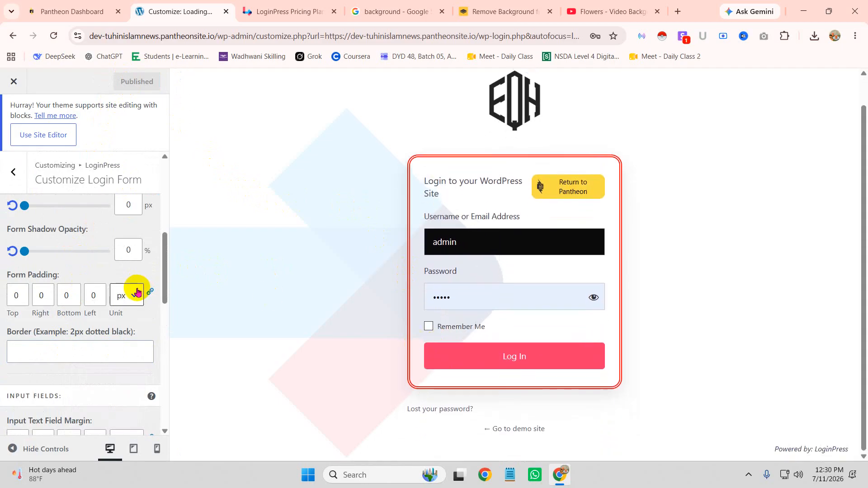
Step: Return to the list of LoginPress customizer sections
click(451, 246)
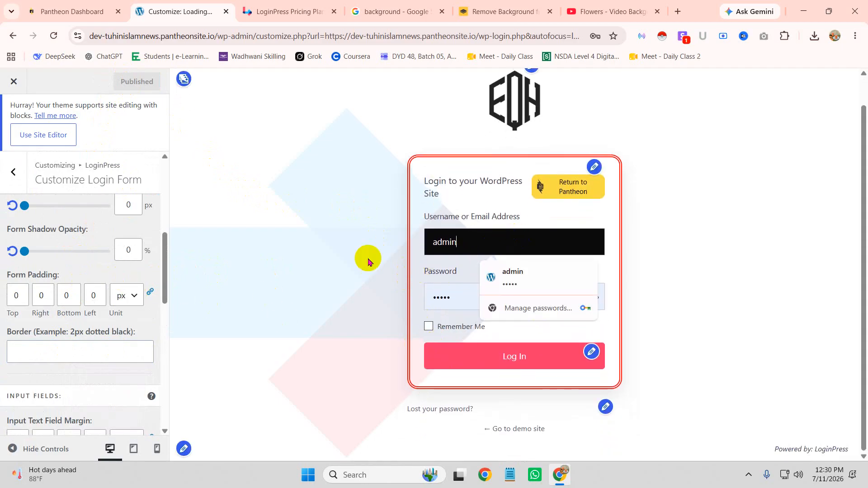
scroll(361, 235, up, 1)
click(13, 172)
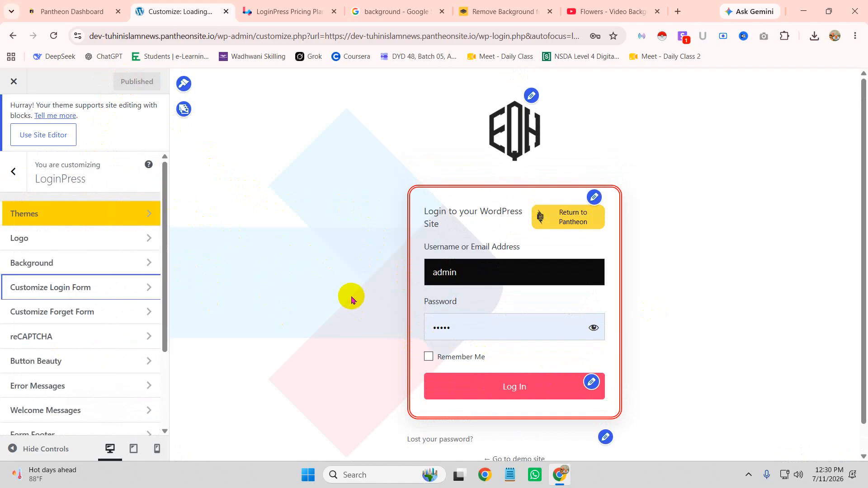
Step: In Error Messages, replace the incorrect-username text with 'নিজের নাম ভুলে গেলে ছলবে নাহ'
click(53, 387)
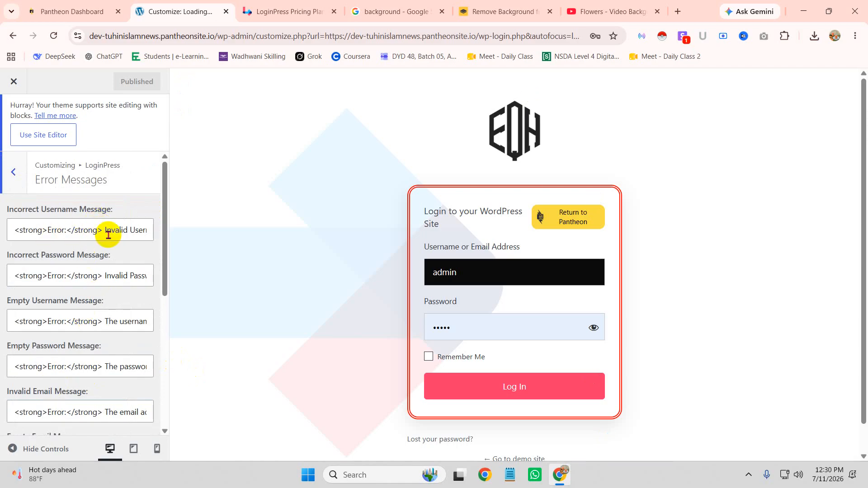
drag(104, 231, 182, 235)
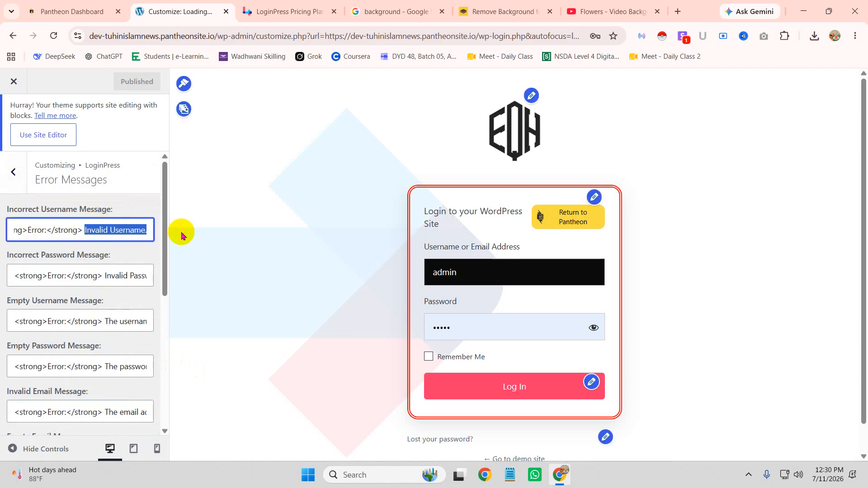
key(BackSpace)
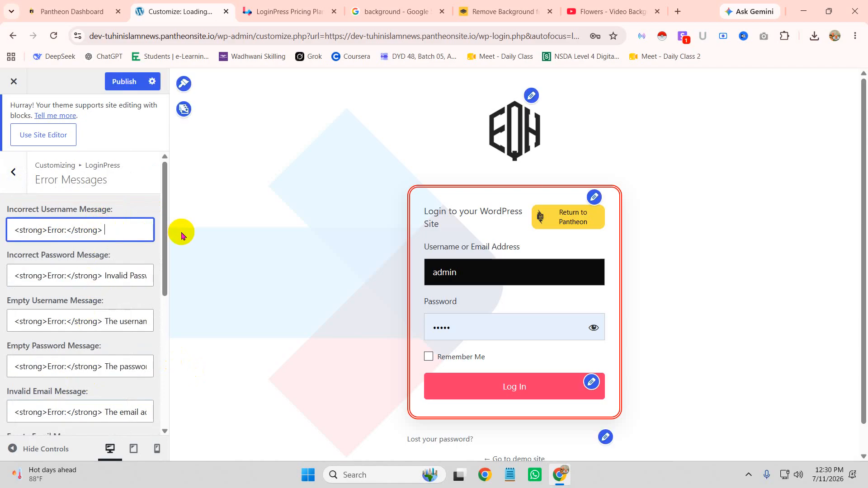
text(নিজের না)
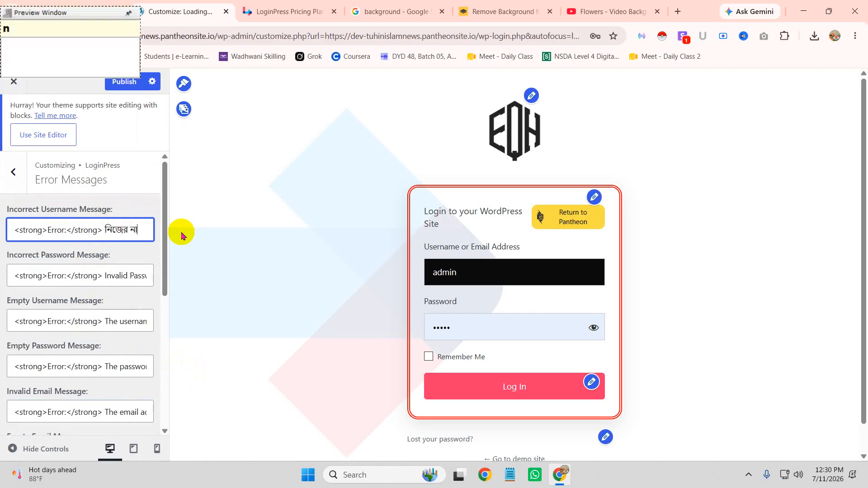
text(ম ভুলে গেলে ছ)
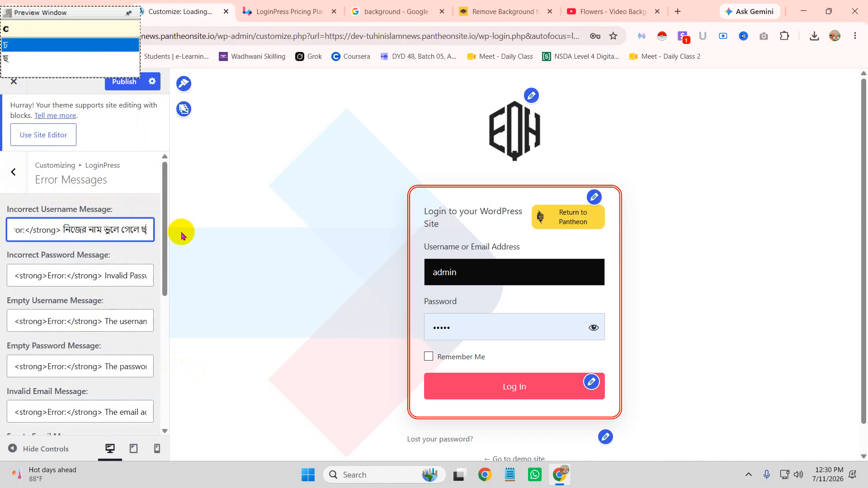
text(লবে নাহ)
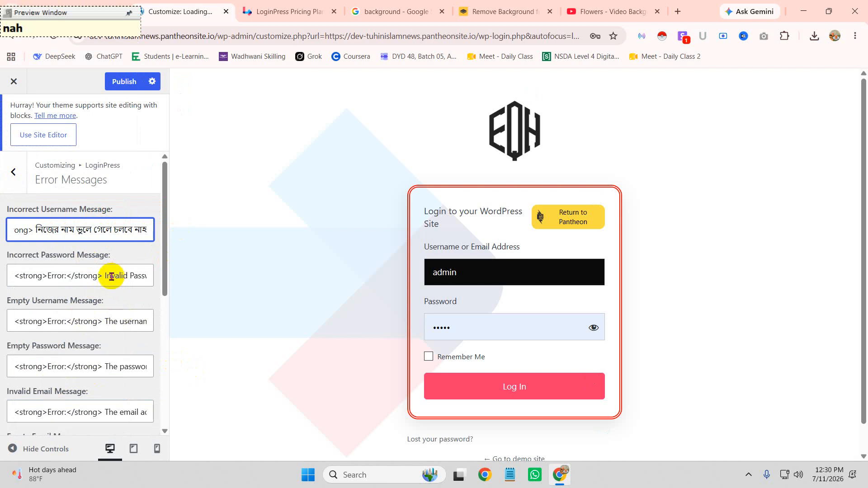
Step: Replace the incorrect-password message with Bengali wording, then select the empty-username default text
drag(105, 275, 260, 276)
text(na)
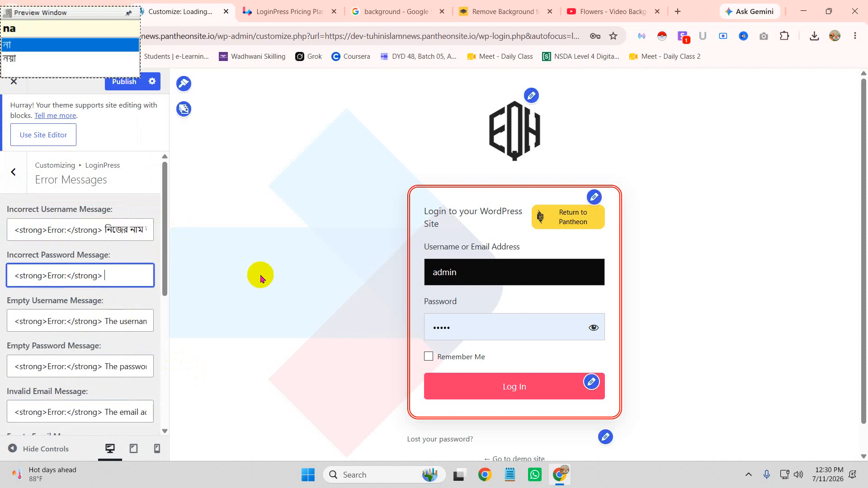
text(on)
key(BackSpace)
key(BackSpace)
text(on)
text(yer eka)
text(unTe )
text(Du)
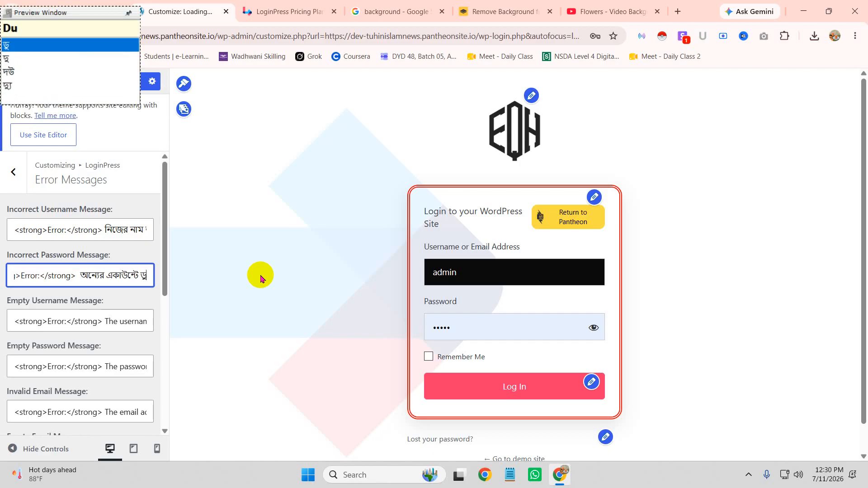
key(BackSpace)
text(huka )
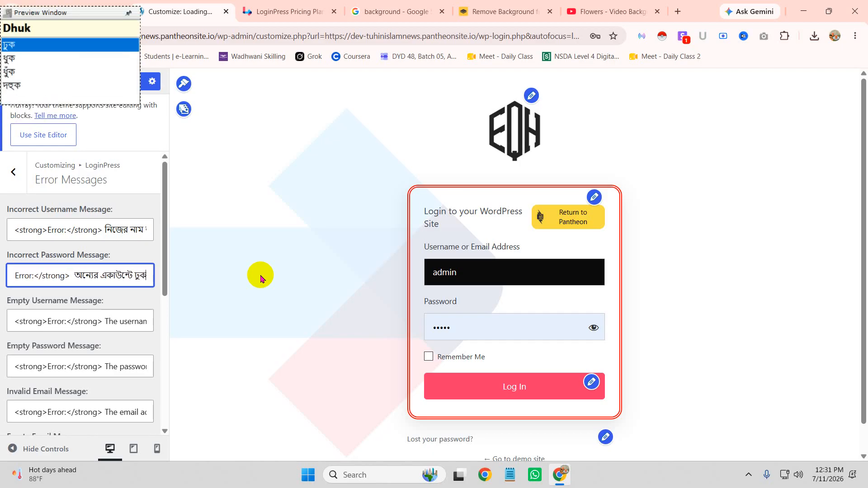
text(jabe nah)
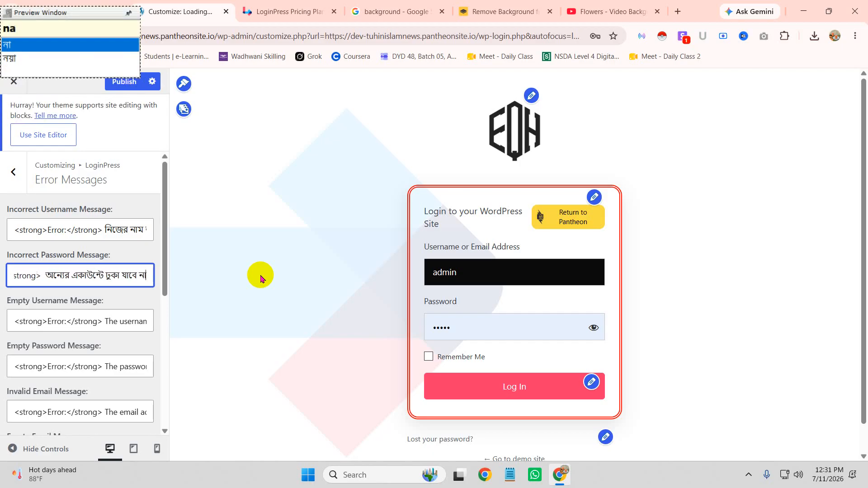
drag(105, 321, 232, 325)
Step: Enter a Bengali empty-username message and clear the default empty-password wording
key(BackSpace)
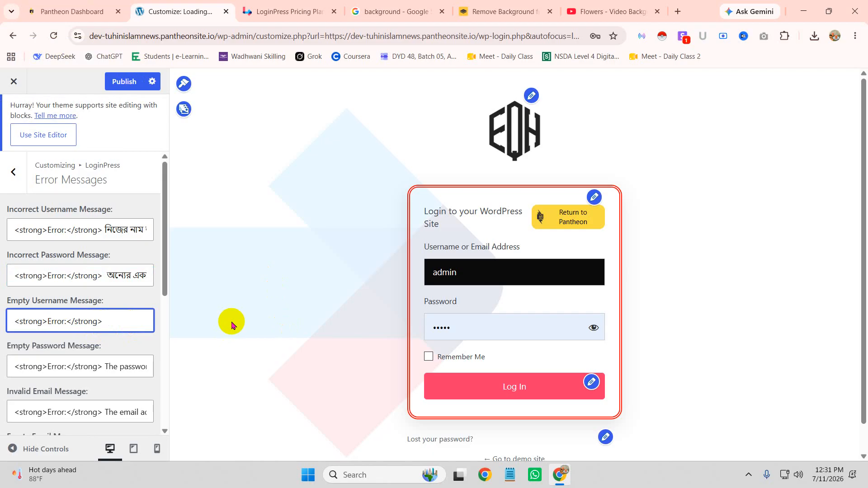
text(sob ki)
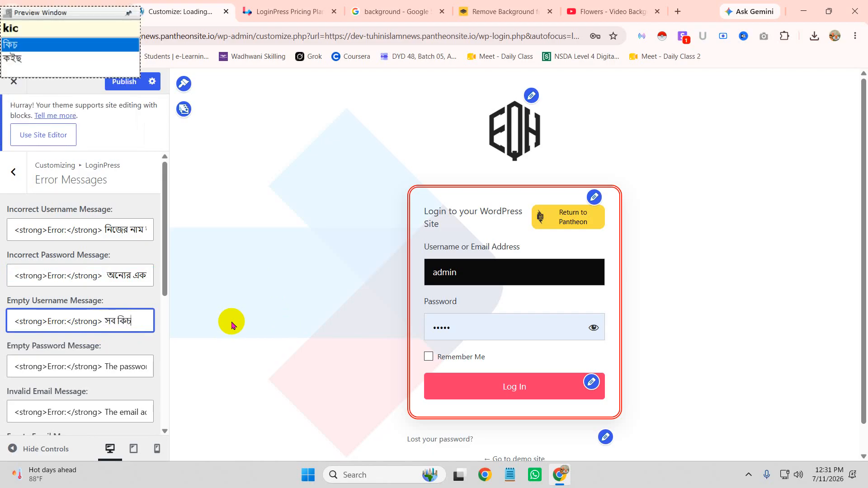
text(chu vule gele hobe)
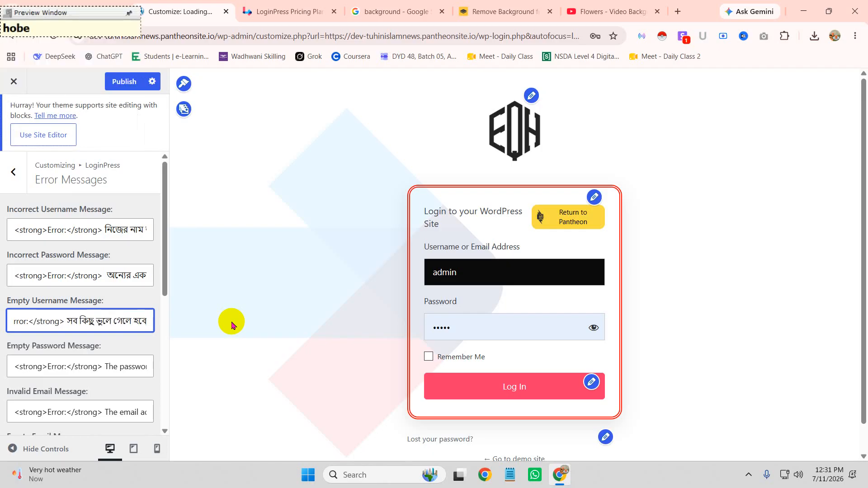
click(107, 364)
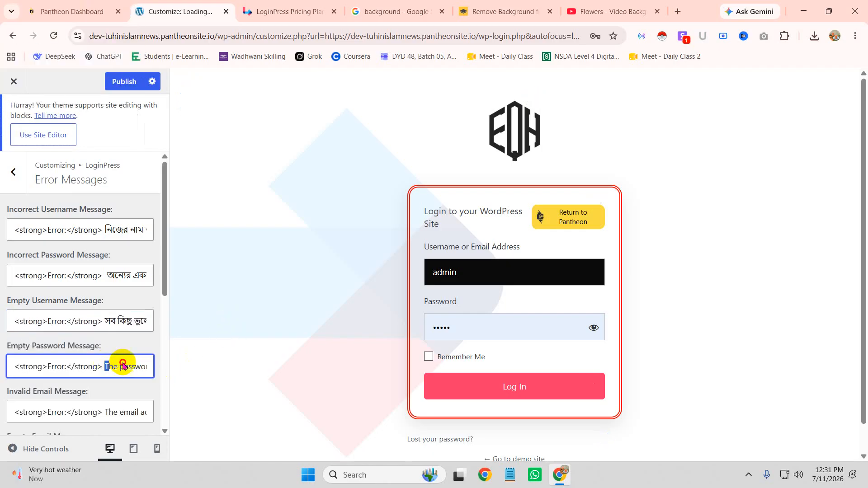
drag(106, 364, 290, 361)
key(BackSpace)
Step: Set the empty-password message to 'সর্বনাশ' and publish the error messages
text(srrb)
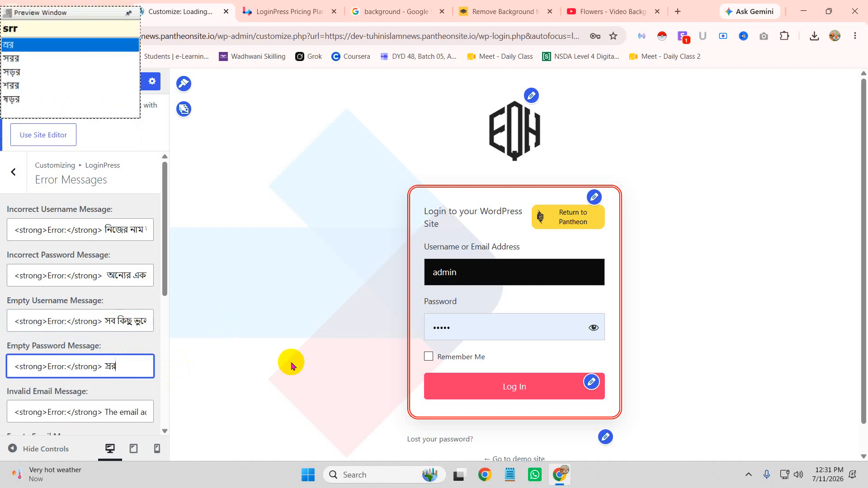
key(BackSpace)
key(BackSpace)
key(BackSpace)
key(BackSpace)
text(o)
key(BackSpace)
text(so)
key(BackSpace)
key(BackSpace)
key(BackSpace)
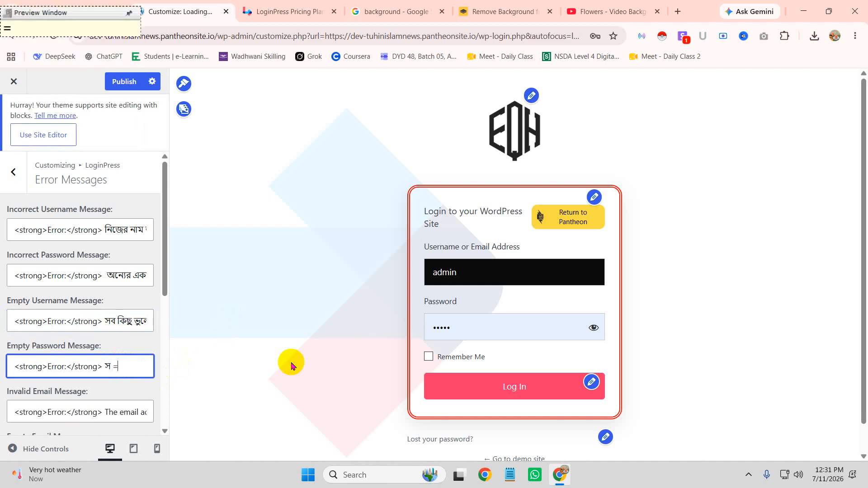
text(sorrbnash)
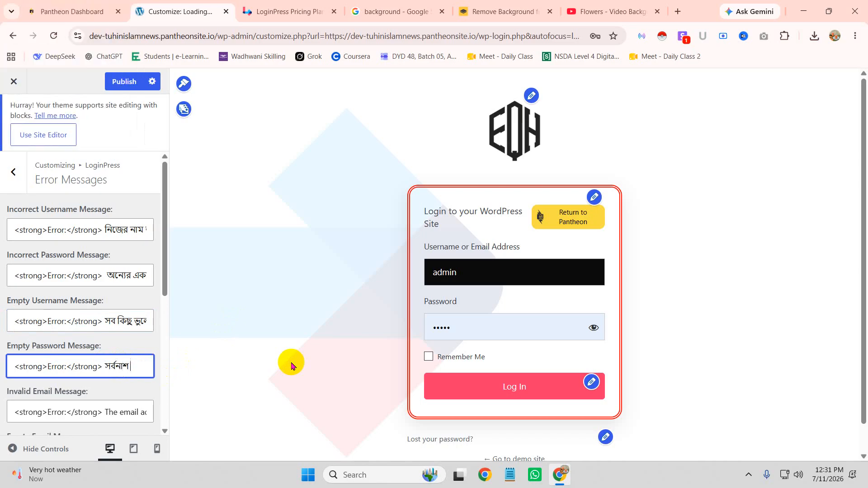
click(125, 83)
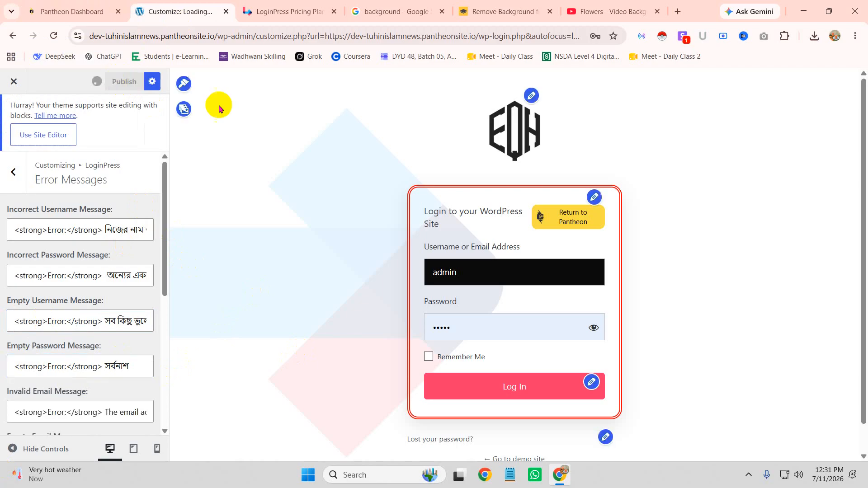
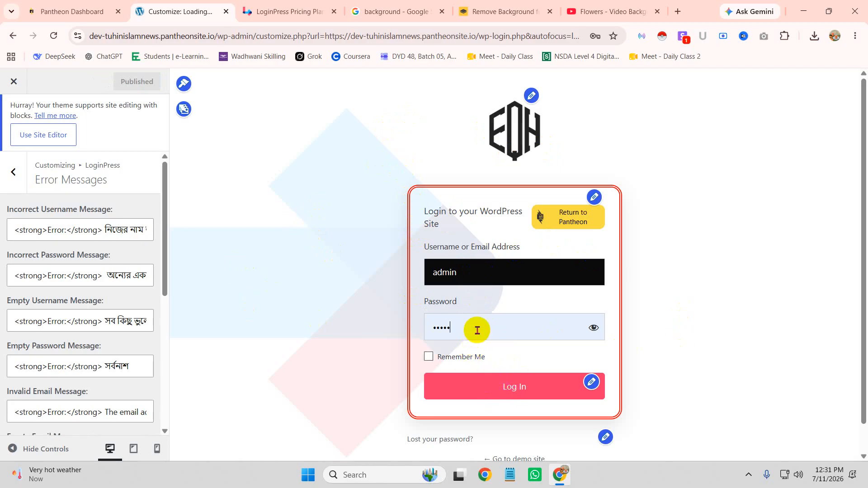
Step: Copy the wp-admin address and load it in a new incognito window past the sandbox notice
click(477, 330)
key(BackSpace)
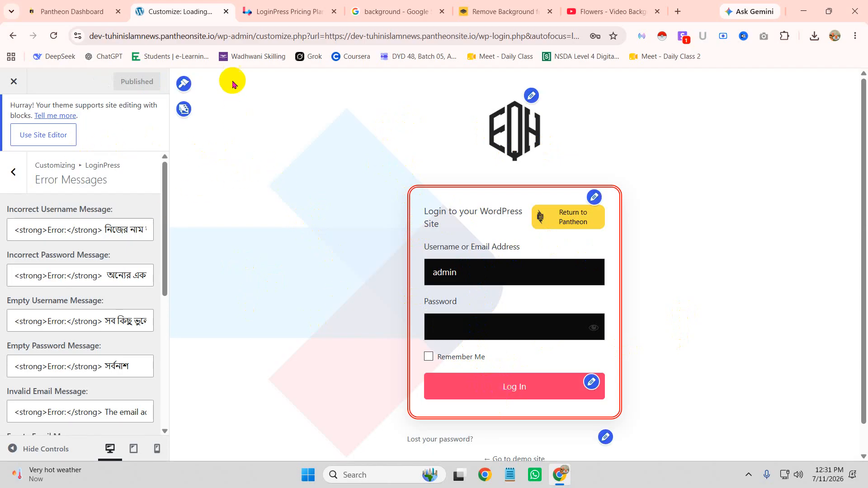
click(214, 37)
click(248, 37)
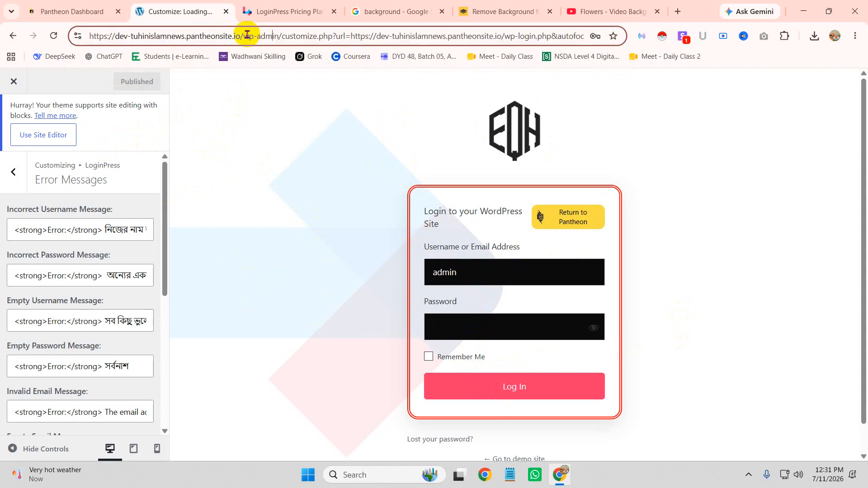
drag(277, 36, 95, 40)
key(ctrl+c)
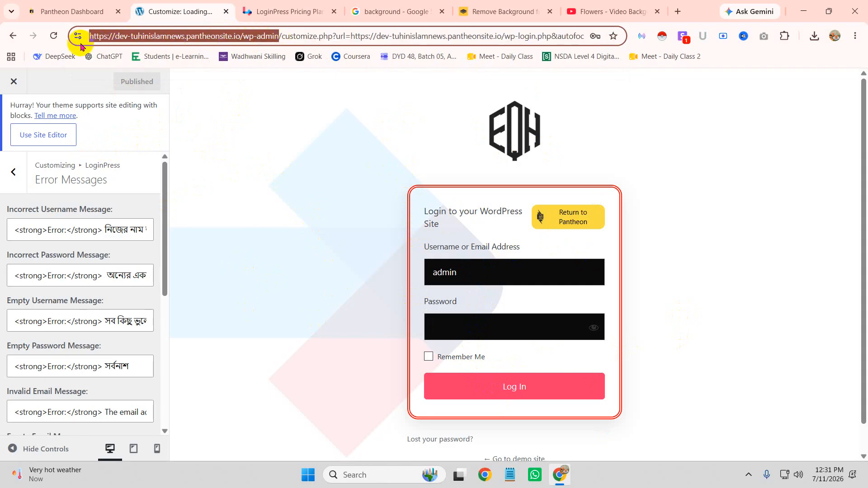
click(854, 36)
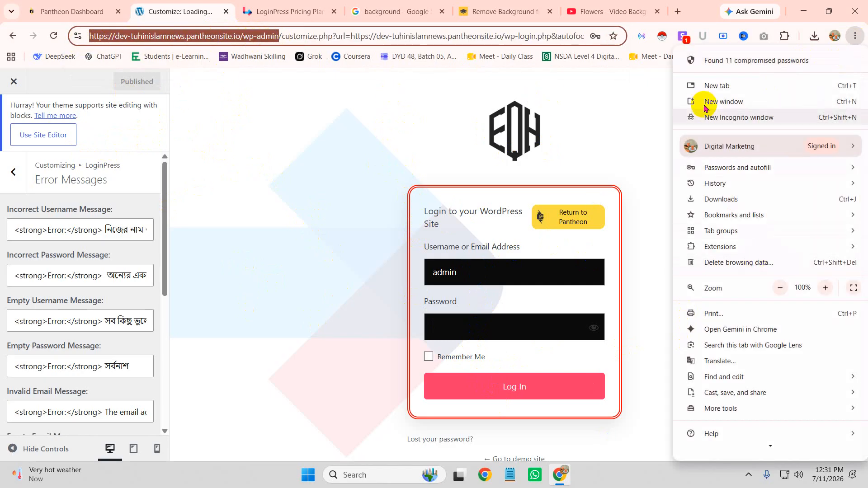
click(720, 117)
key(ctrl+v)
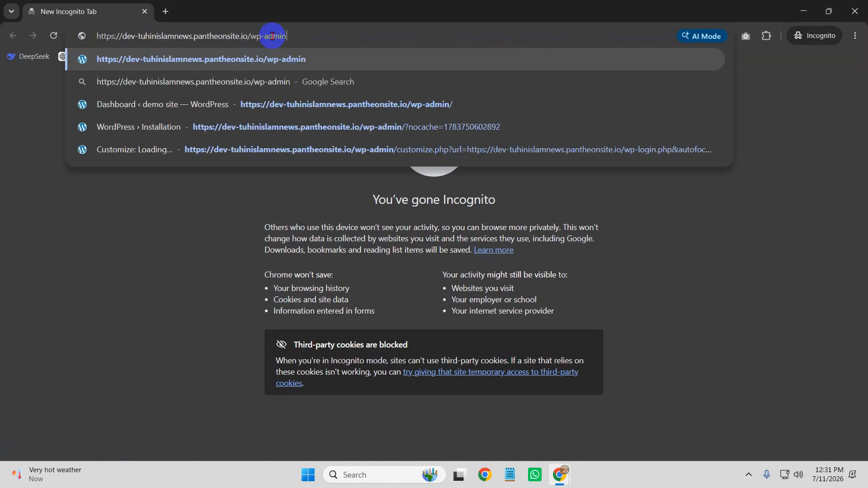
key(Return)
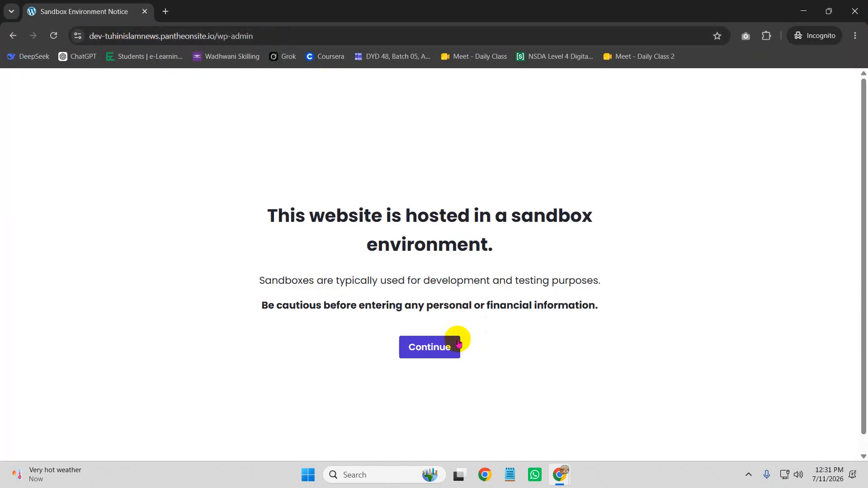
click(459, 345)
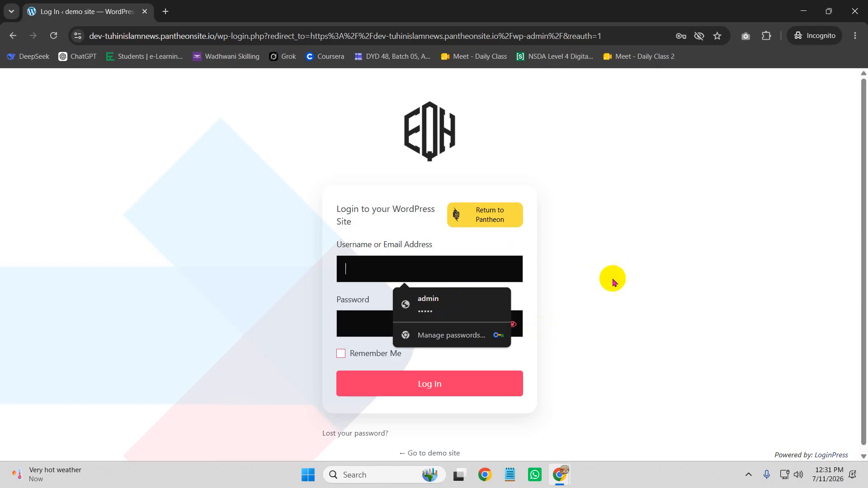
Step: Attempt admin logins with an empty and then a wrong password to show the Bengali error
click(415, 303)
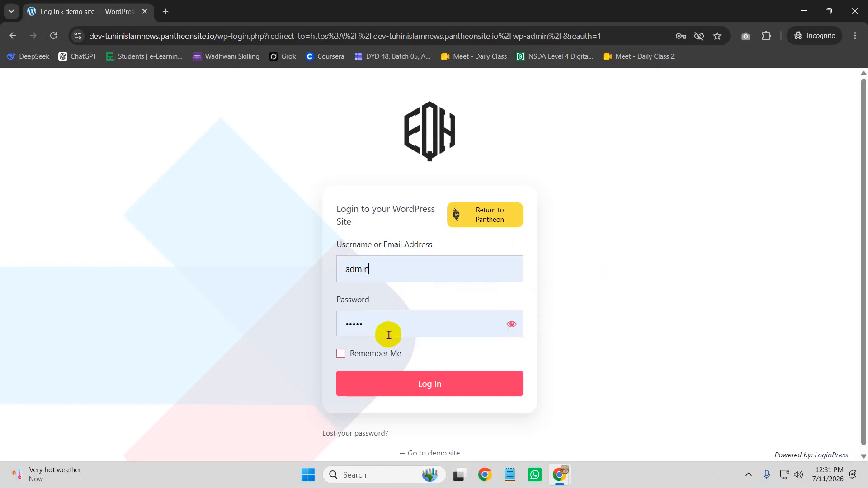
key(BackSpace)
click(420, 384)
click(397, 331)
key(ctrl+v)
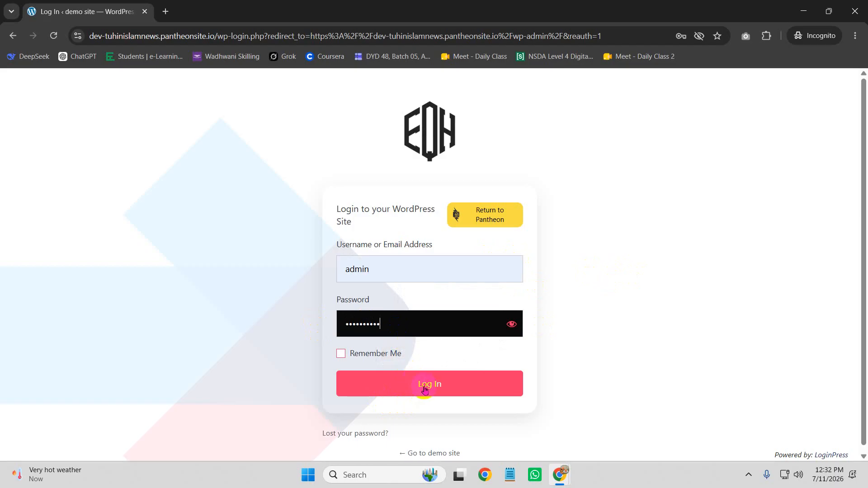
drag(353, 195, 606, 218)
click(606, 221)
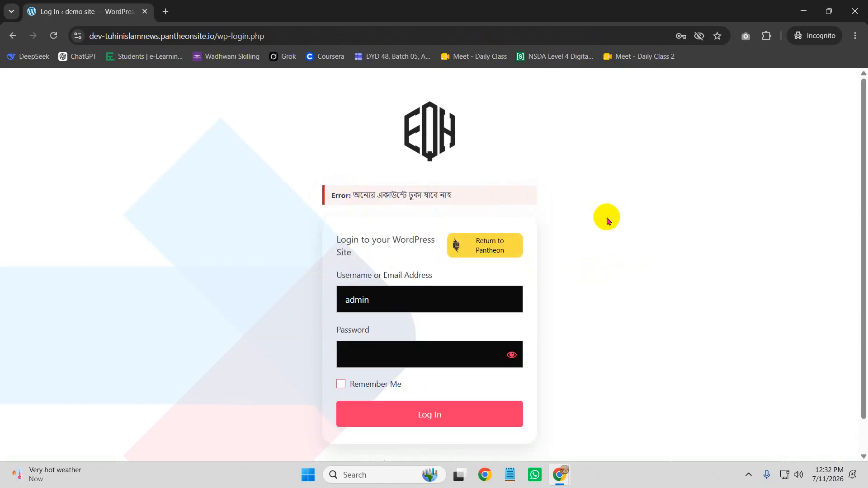
Step: Log in with the wrong username 'aa' and a test password to show the username error
click(391, 310)
text(aa)
click(372, 354)
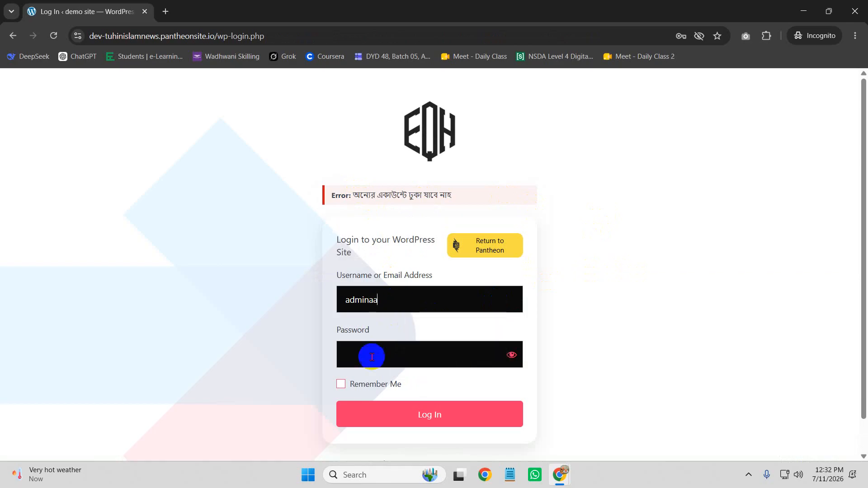
text(admin)
click(419, 421)
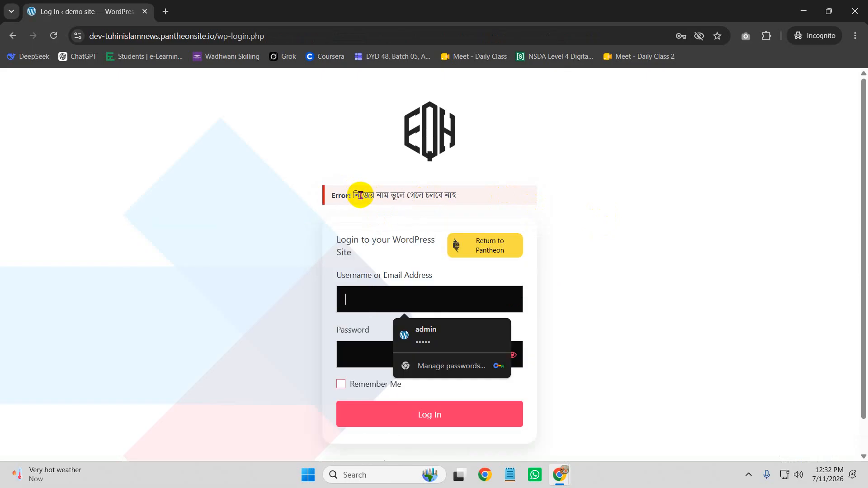
drag(357, 195, 533, 205)
click(533, 204)
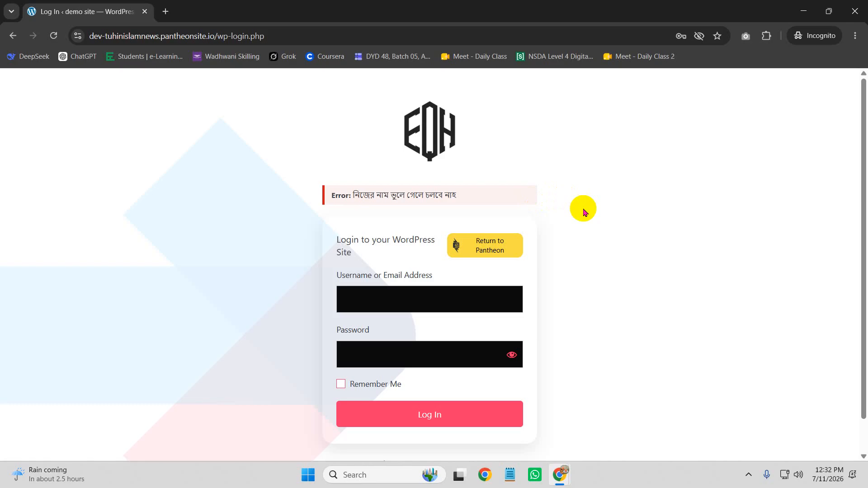
scroll(602, 208, down, 1)
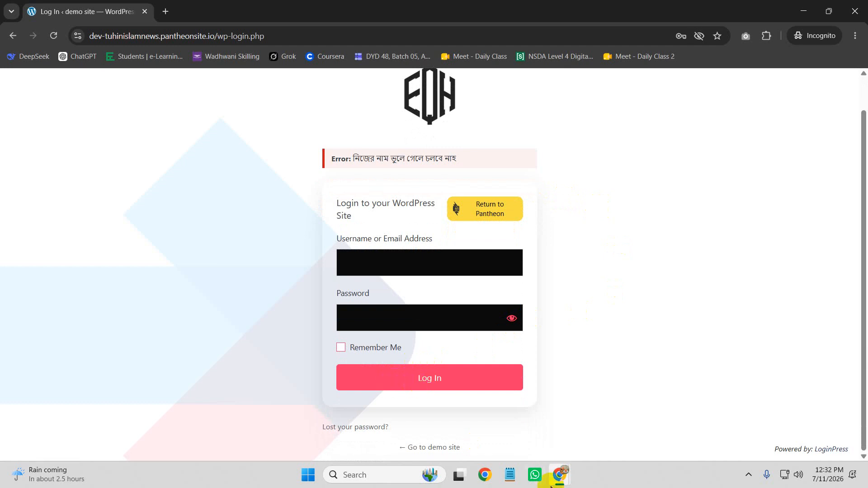
mouse_move(556, 477)
click(502, 402)
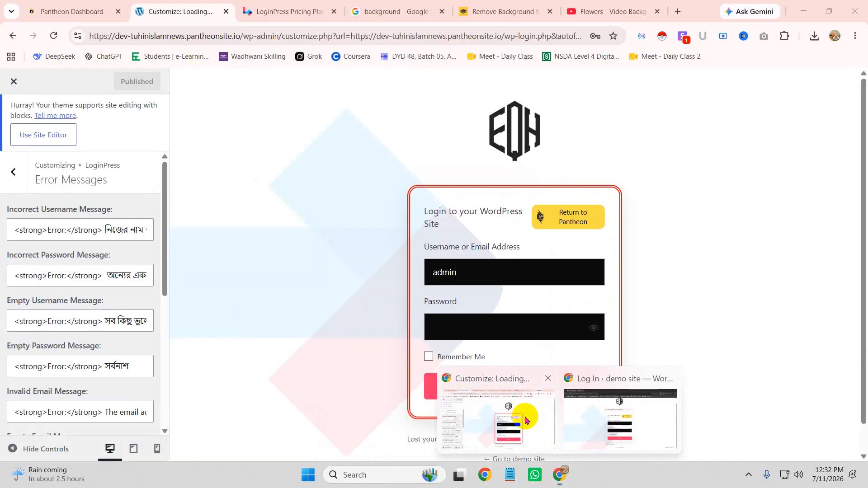
Step: Open the Log In button's Button Beauty settings from the Customizer preview
click(592, 382)
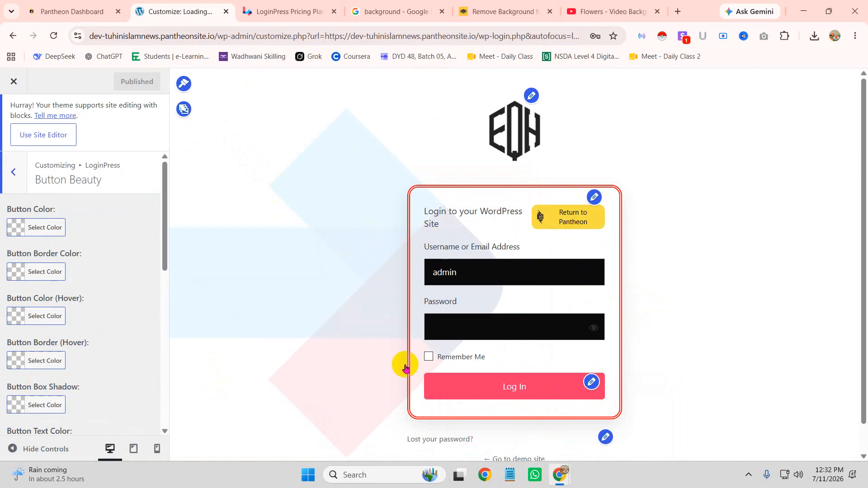
mouse_move(559, 471)
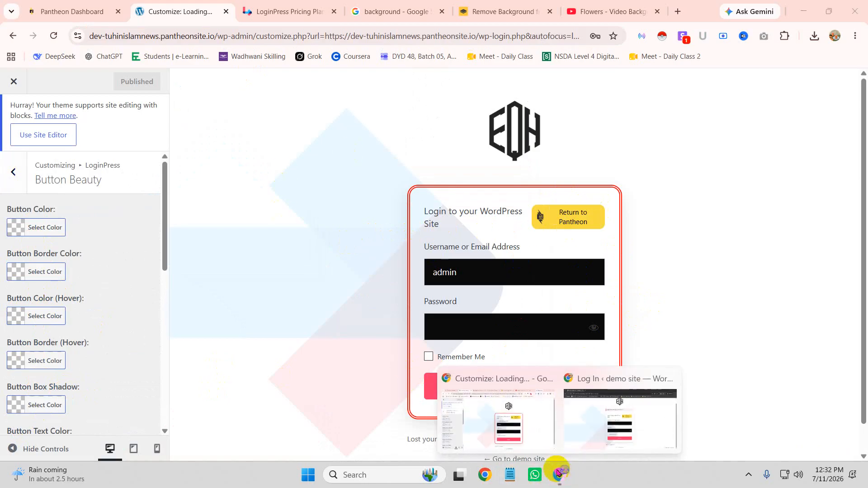
click(529, 433)
Step: Bring the incognito login page forward and open the context menu on the login box
click(587, 417)
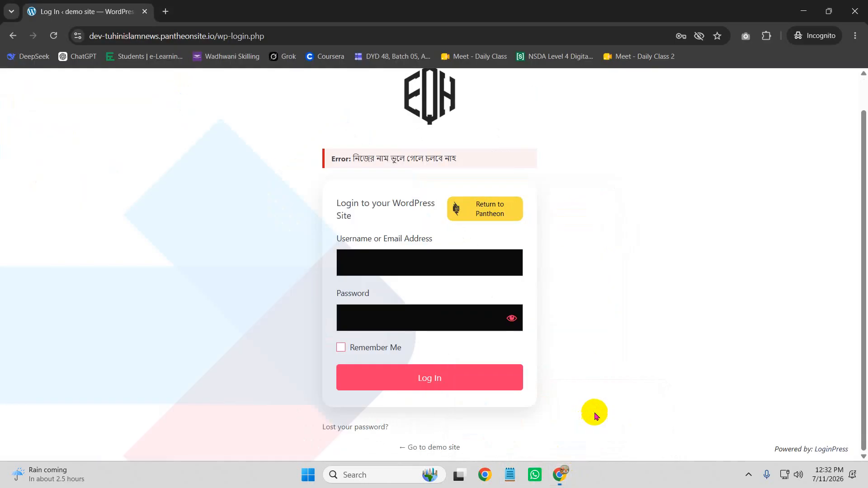
scroll(510, 302, up, 1)
scroll(499, 278, down, 1)
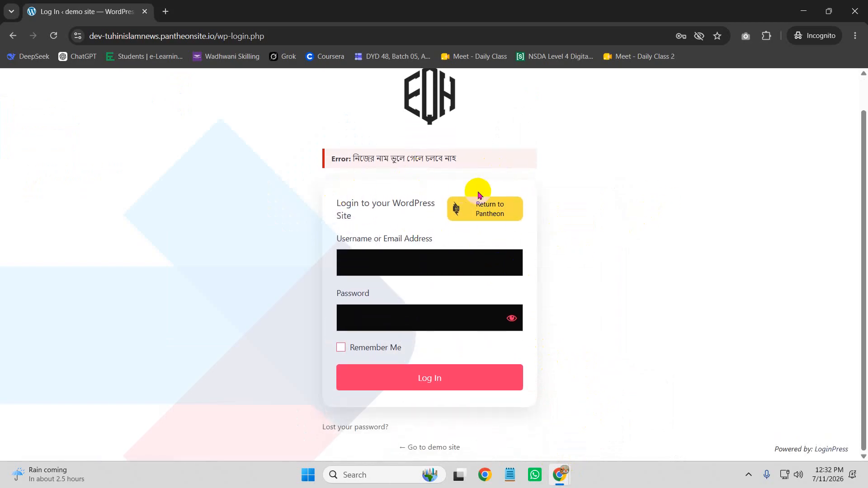
click(479, 216)
drag(329, 201, 361, 219)
click(364, 215)
right_click(347, 204)
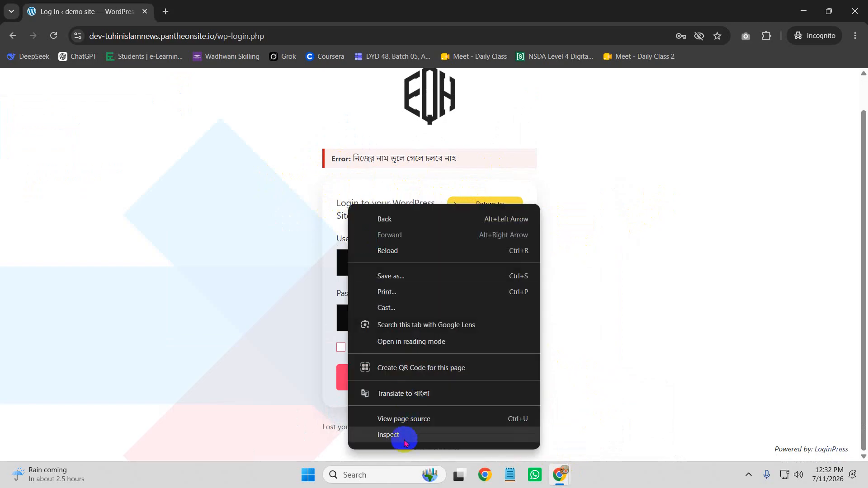
Step: In DevTools, give div#return-to-pantheon a display: none rule to hide the Return to Pantheon box
click(388, 435)
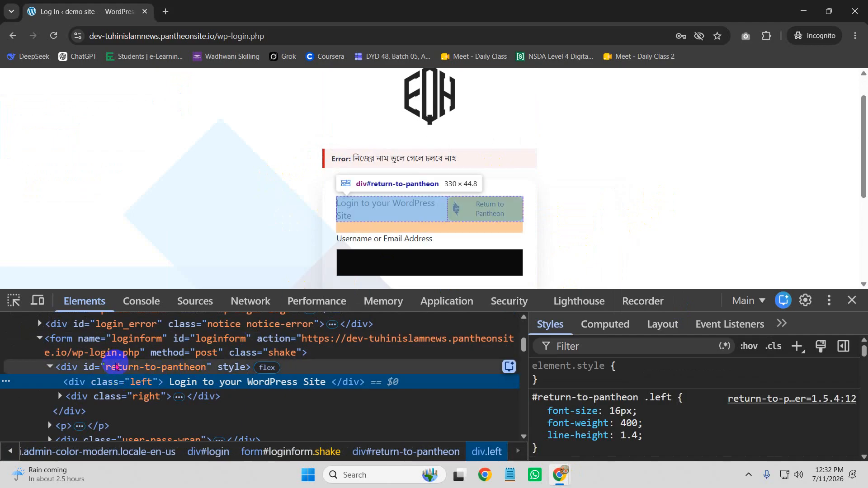
click(117, 366)
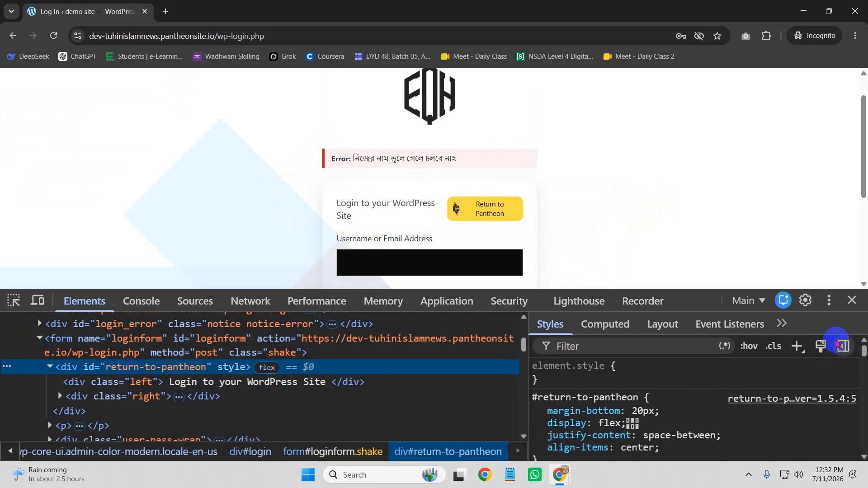
click(795, 346)
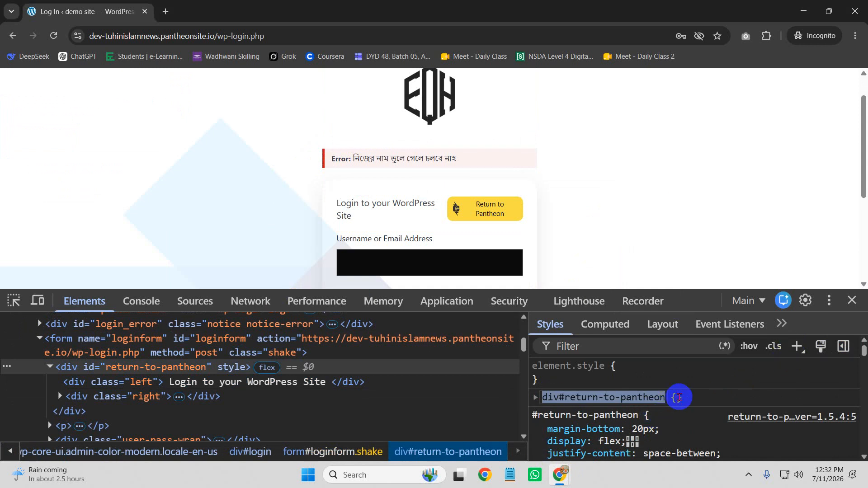
click(686, 399)
click(694, 407)
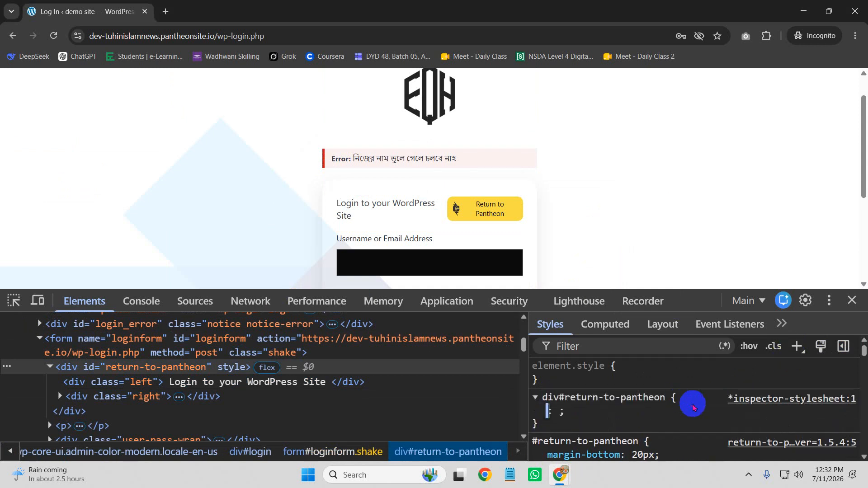
text(display:none;)
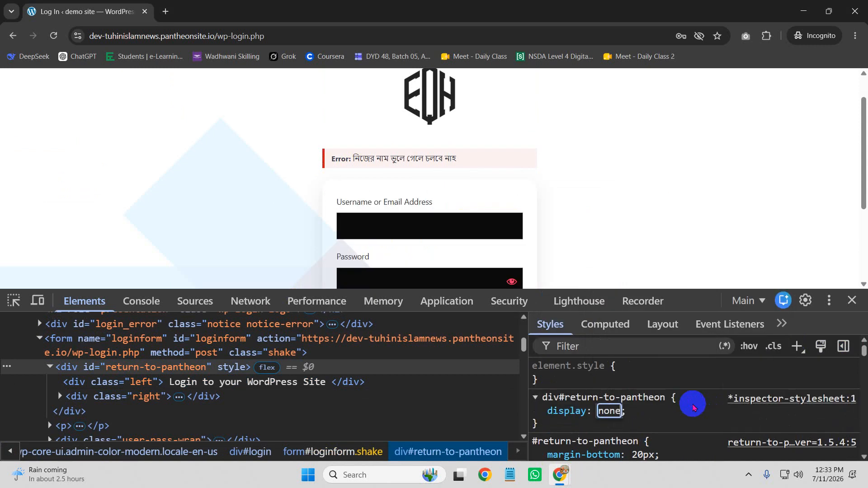
click(669, 417)
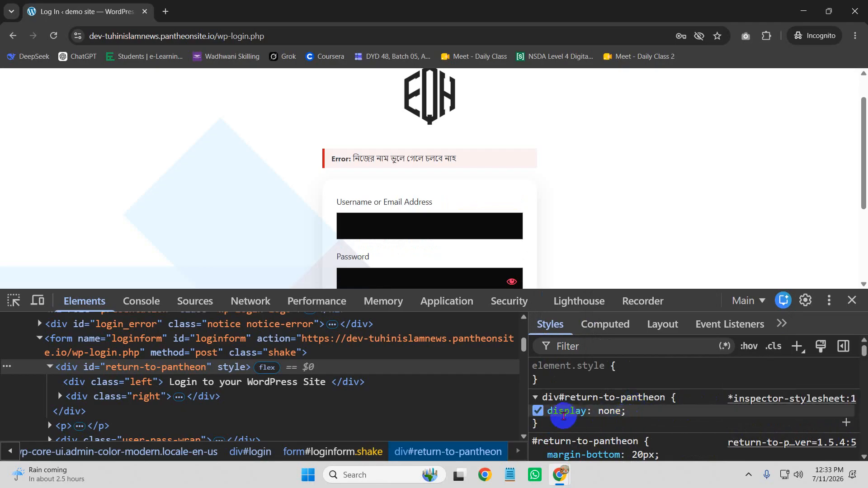
drag(549, 422, 534, 400)
key(ctrl+c)
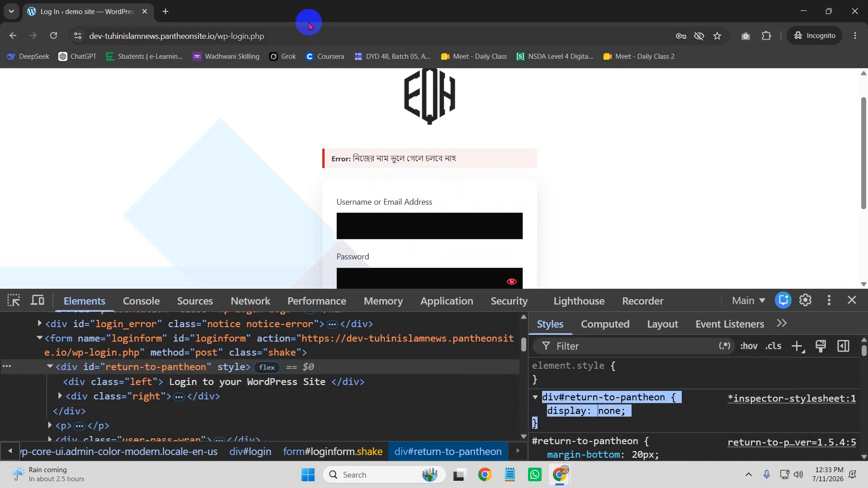
mouse_move(561, 474)
click(486, 417)
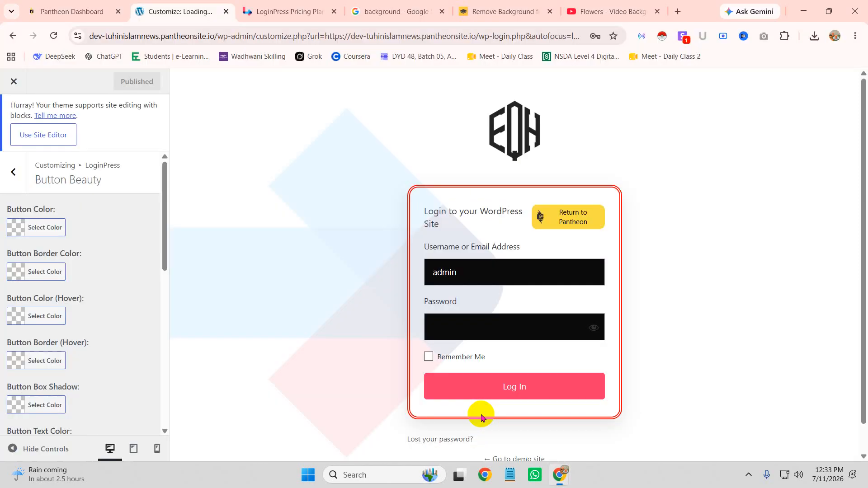
Step: Paste the div#return-to-pantheon hiding rule into Additional CSS and publish it
click(13, 172)
click(12, 175)
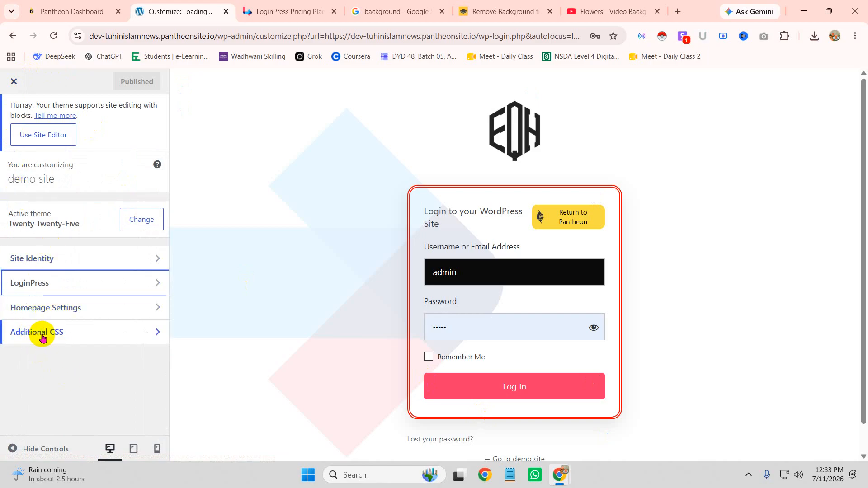
click(42, 335)
scroll(77, 343, down, 5)
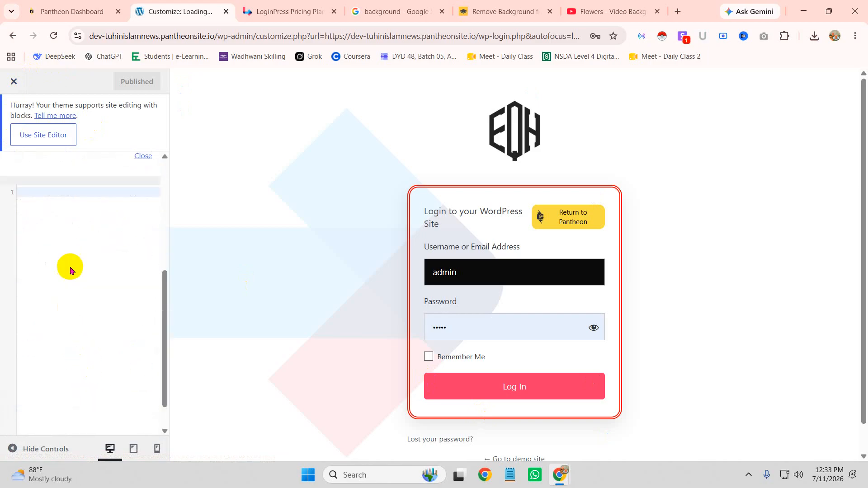
key(ctrl+v)
click(126, 82)
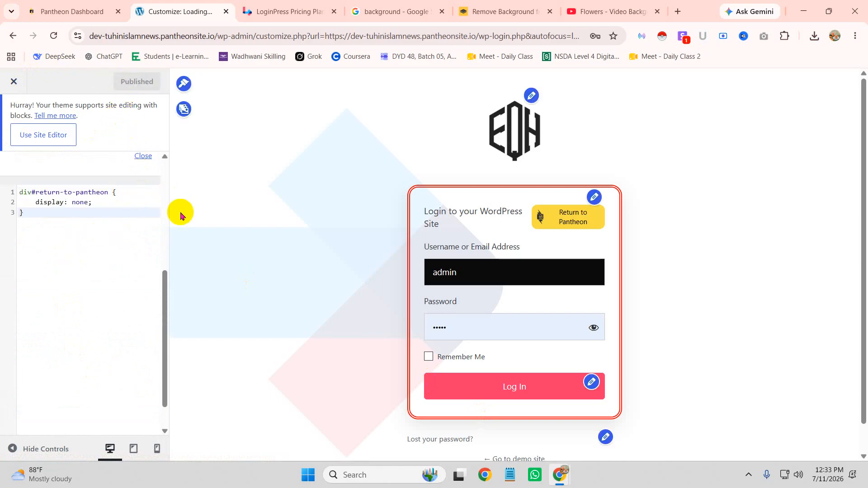
click(53, 35)
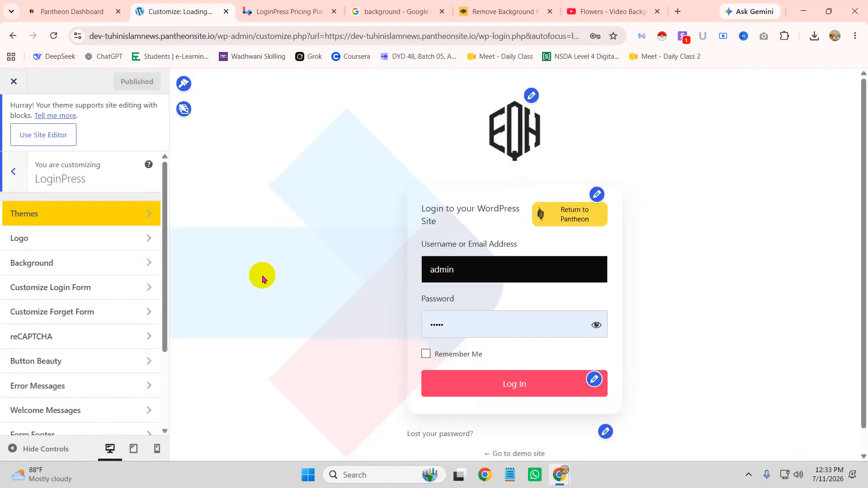
Step: Check LoginPress's custom CSS/JS section, then go back to Additional CSS
scroll(84, 375, down, 3)
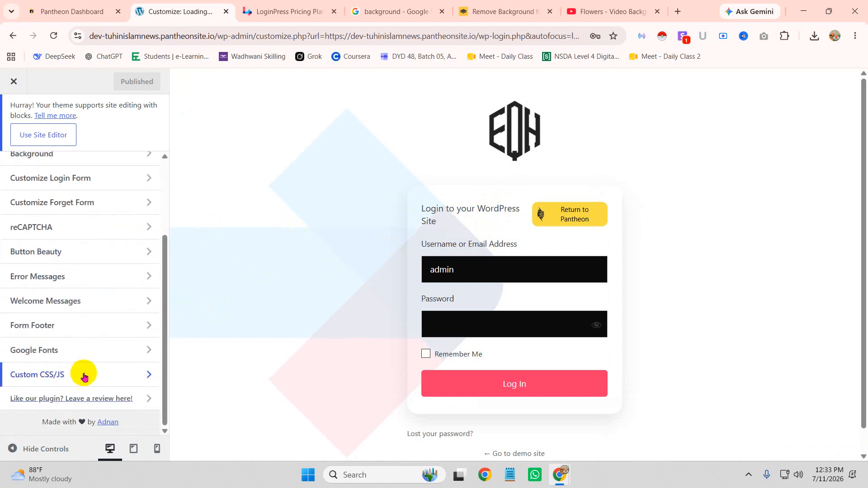
click(70, 376)
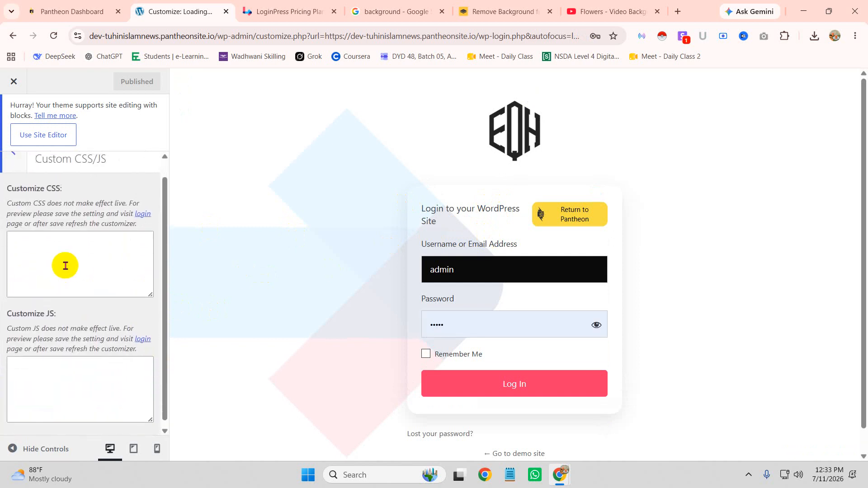
scroll(55, 271, up, 1)
click(14, 177)
scroll(14, 217, up, 3)
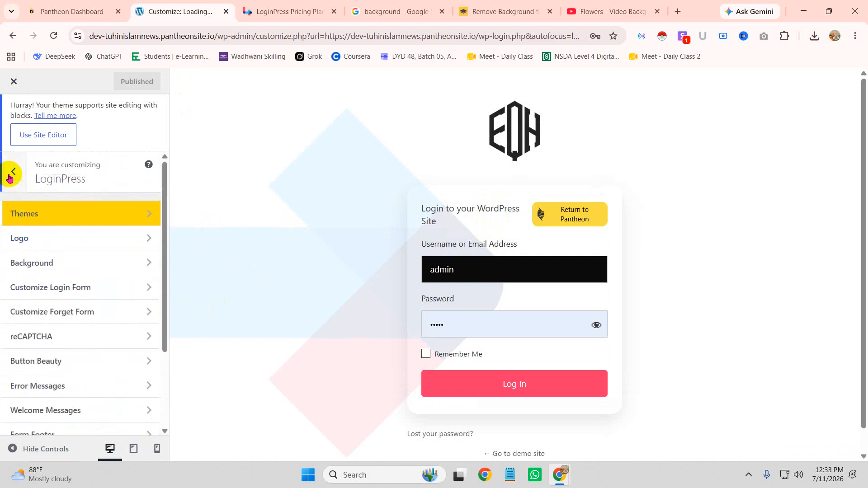
click(10, 170)
click(66, 341)
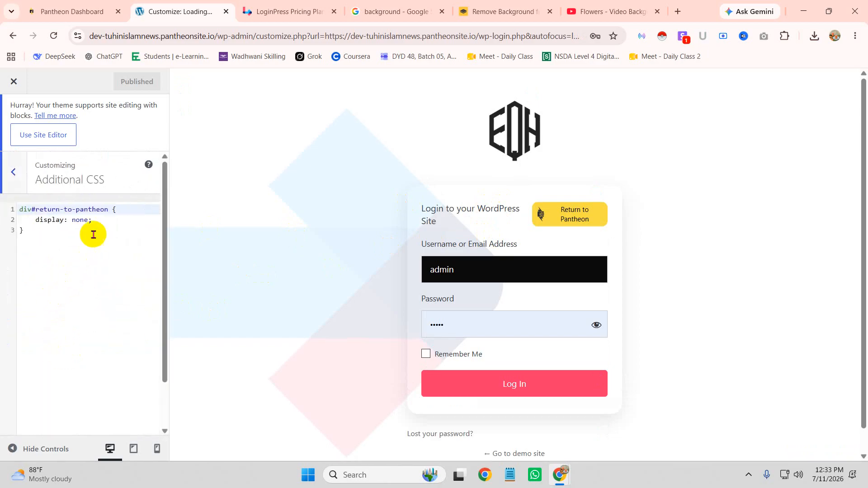
Step: Change the rule to display: none !important and publish the updated CSS
click(85, 217)
text(!im)
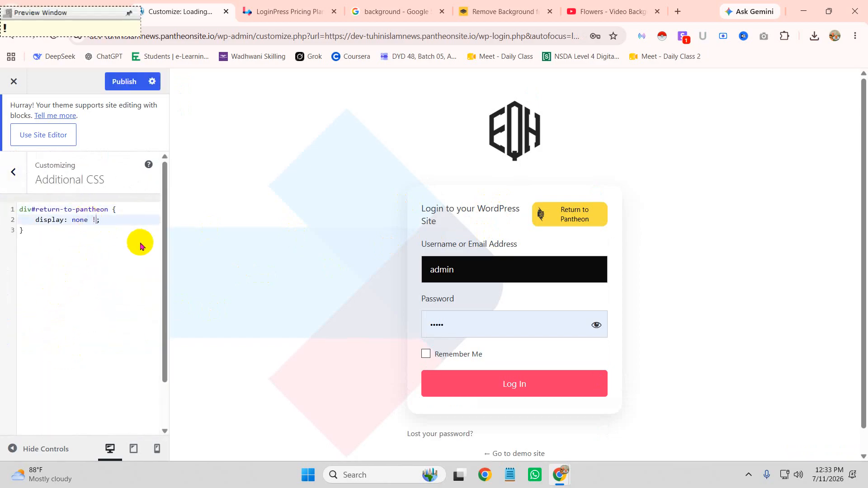
key(BackSpace)
key(BackSpace)
key(BackSpace)
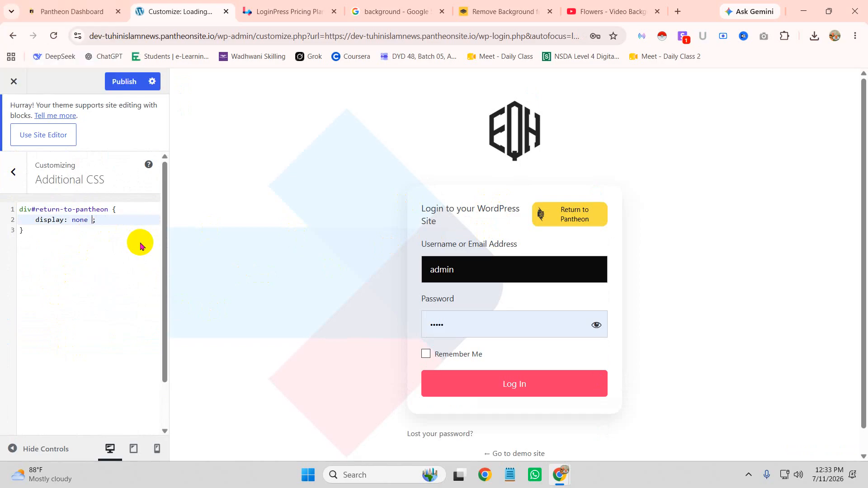
text(!i)
key(Return)
click(123, 81)
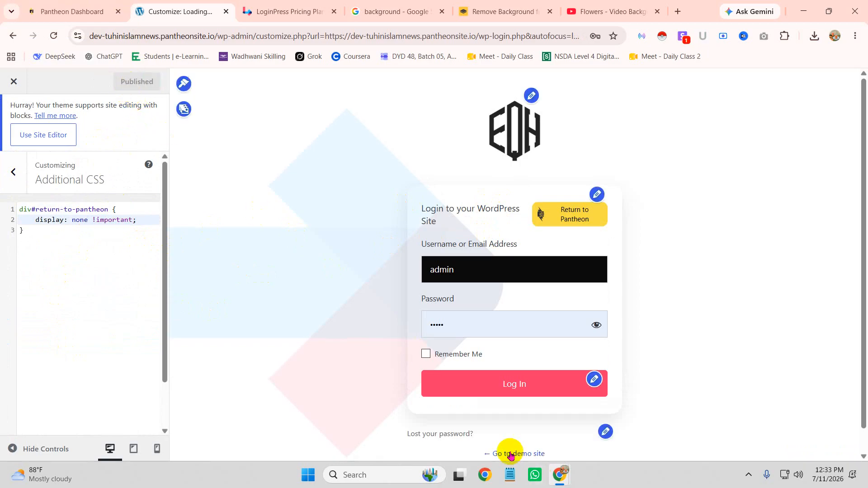
mouse_move(559, 475)
click(620, 420)
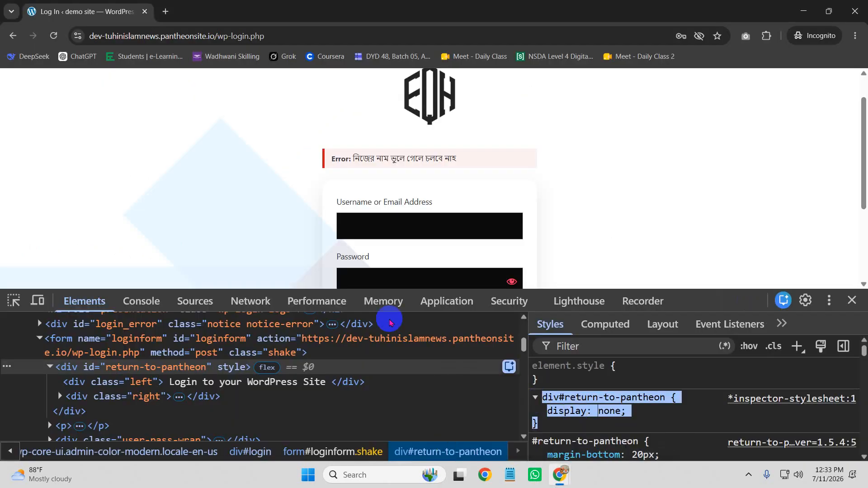
Step: Reload the login page and inspect the Log In button element in DevTools
click(53, 36)
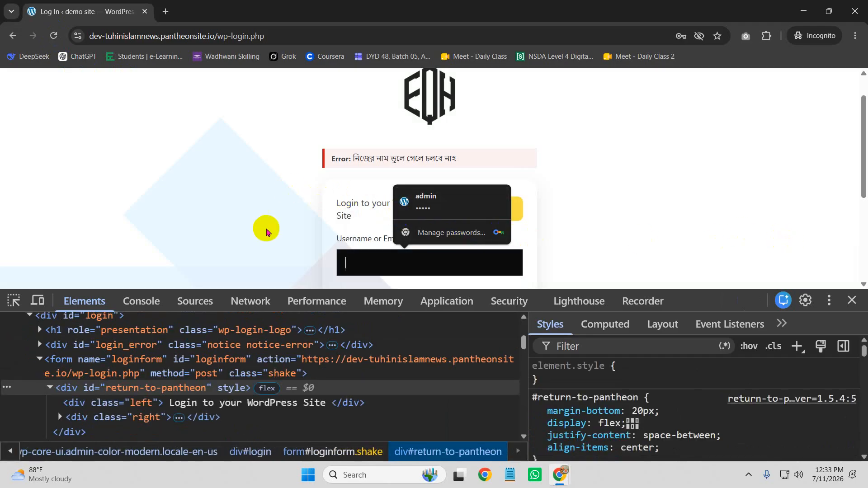
click(53, 36)
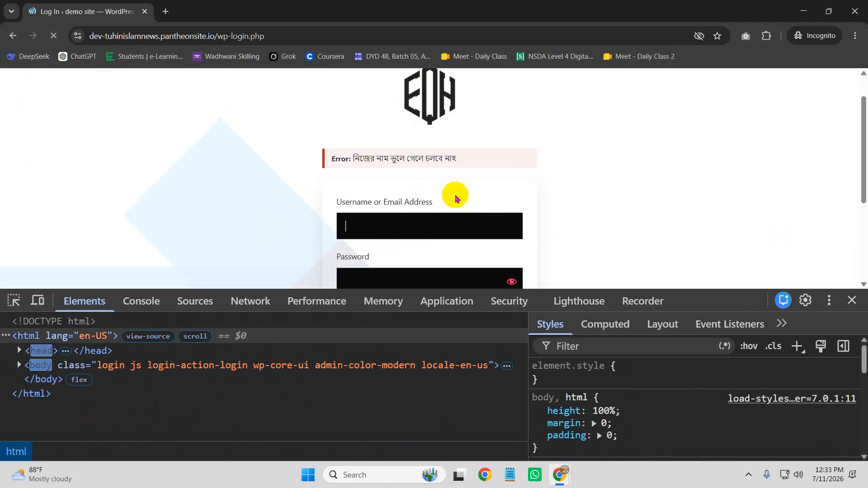
key(F12)
scroll(497, 303, down, 1)
right_click(380, 381)
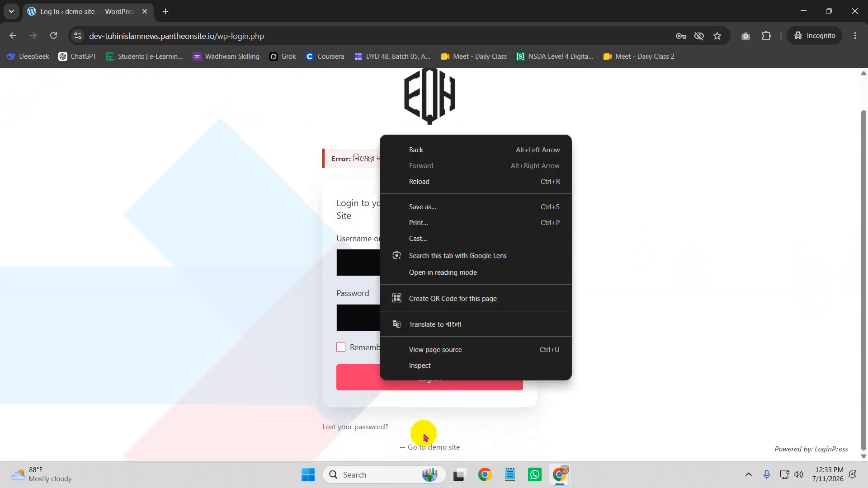
click(436, 375)
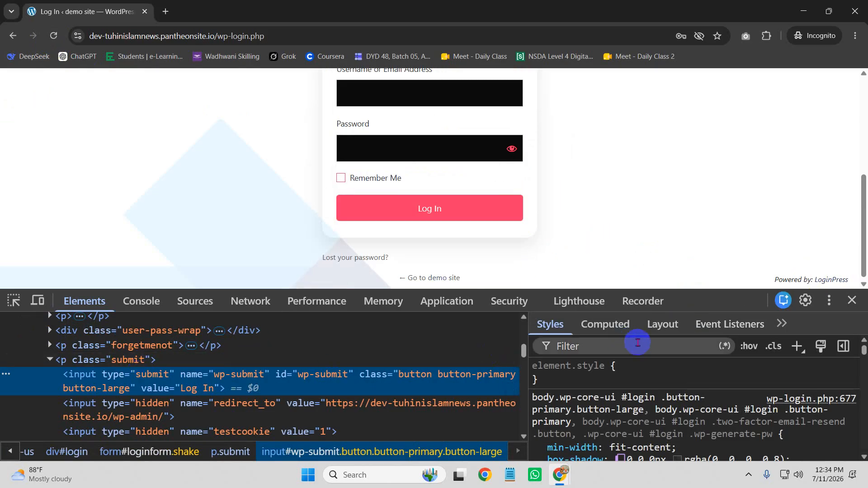
Step: Add an input#wp-submit rule with a linear-gradient background marked !important
click(804, 357)
click(637, 398)
click(656, 405)
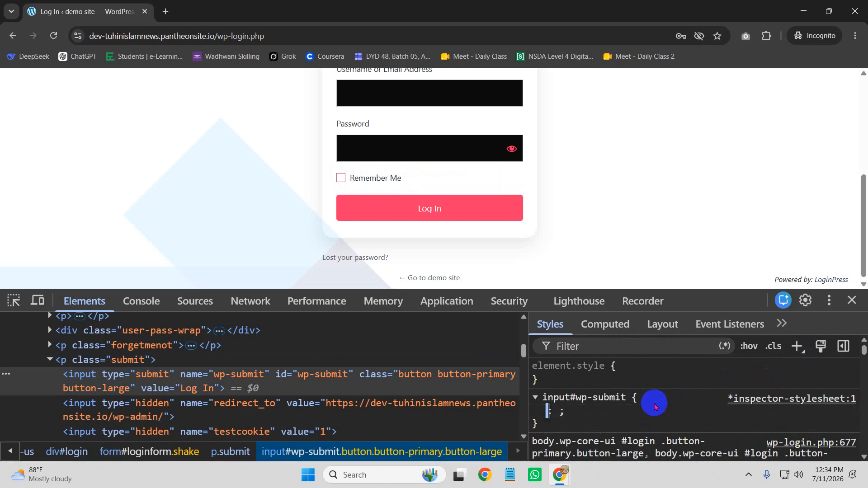
text(back)
key(Tab)
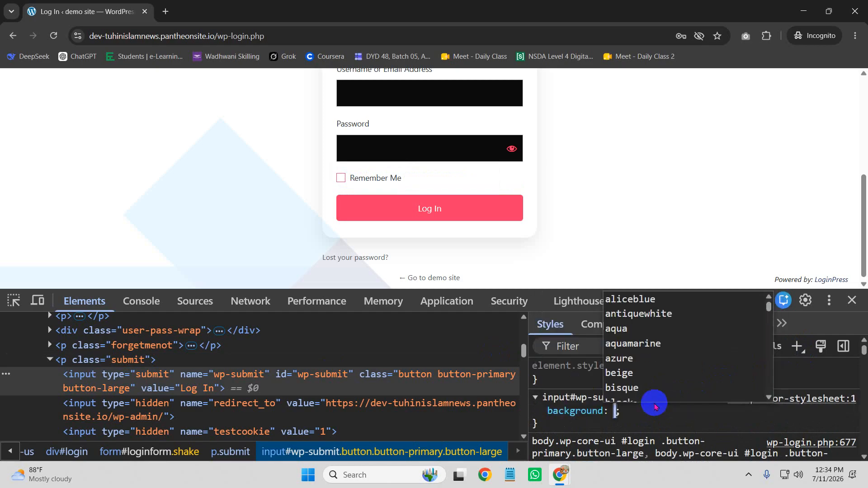
text(lin)
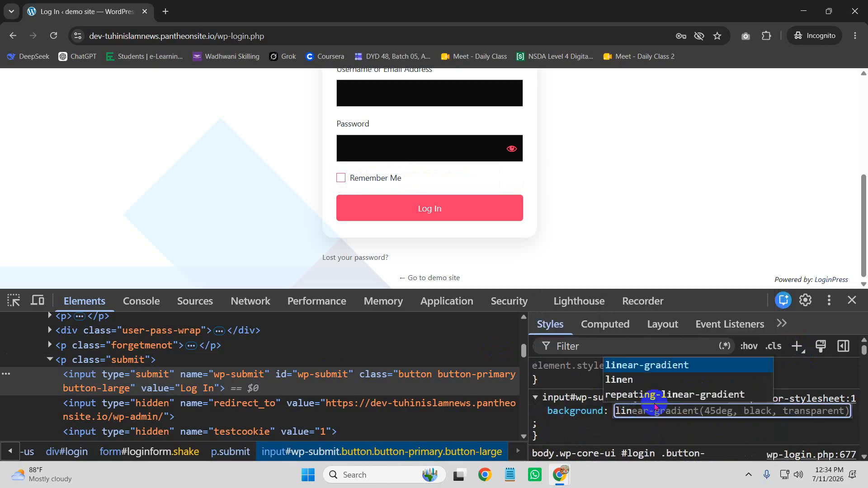
key(Tab)
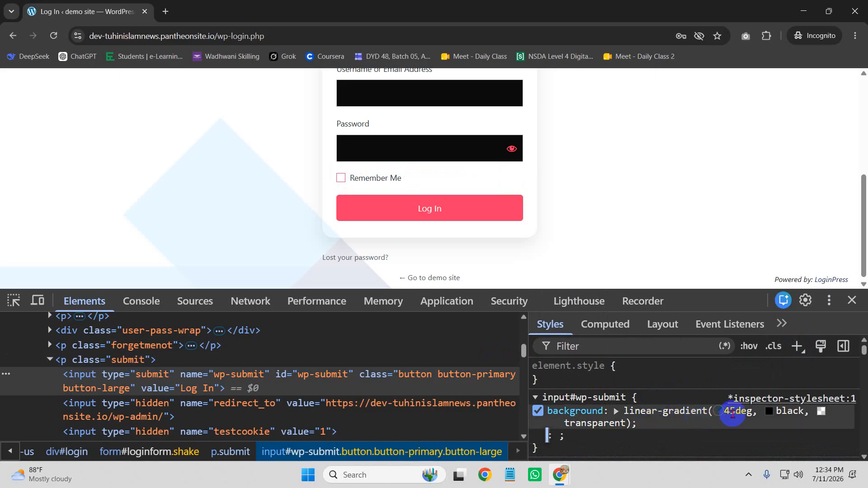
click(617, 424)
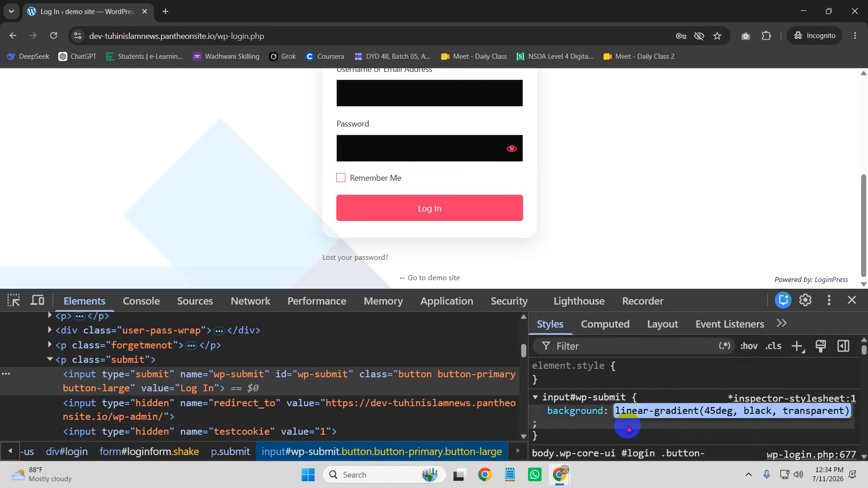
click(665, 424)
text(!i)
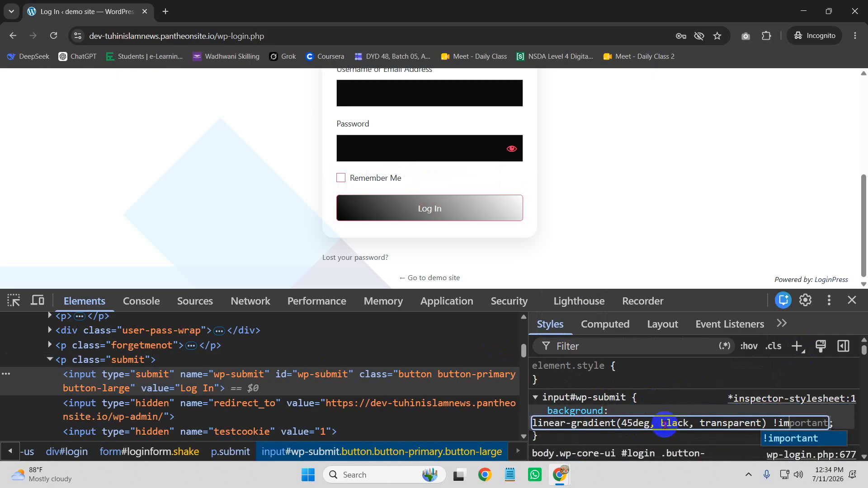
text(m)
key(Return)
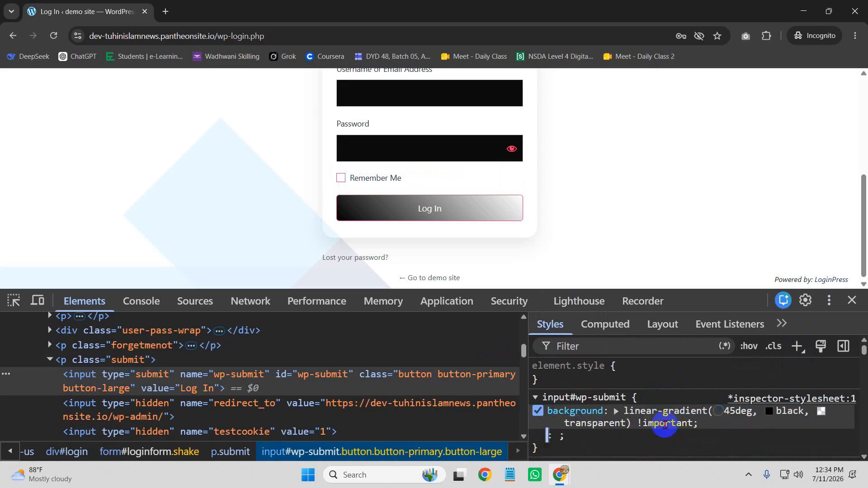
Step: Change the gradient colours to blue and red
click(735, 411)
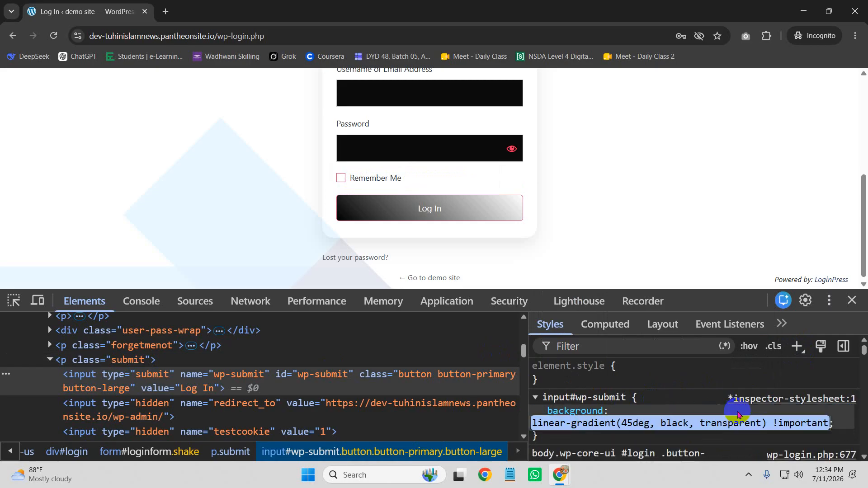
double_click(668, 423)
text(black)
key(BackSpace)
key(BackSpace)
key(BackSpace)
text(ue)
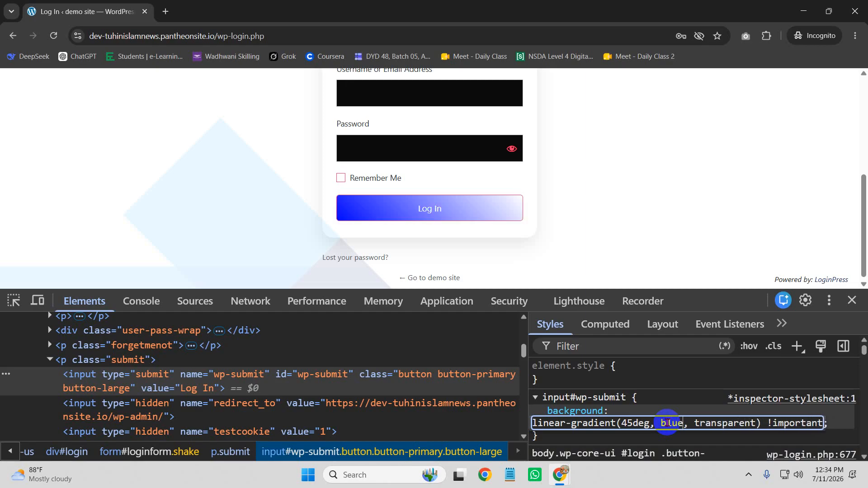
double_click(723, 429)
text(red)
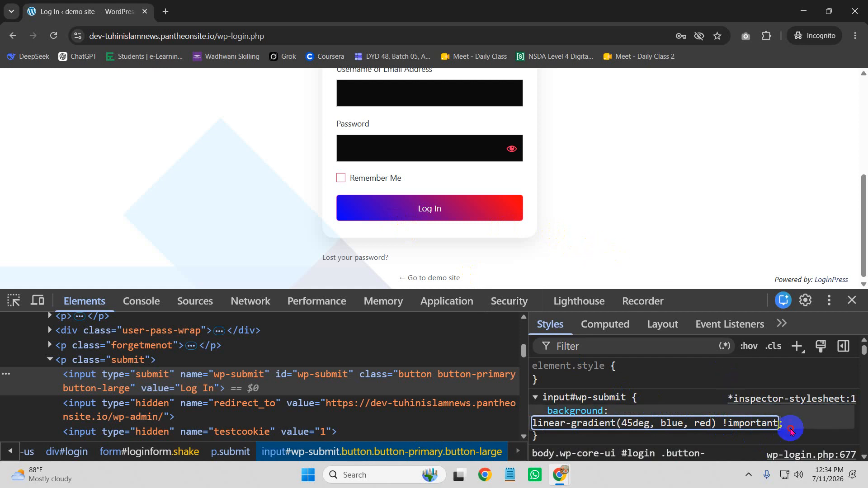
key(Return)
Step: Add border: none !important and a 20px !important border-radius to the button
text(border)
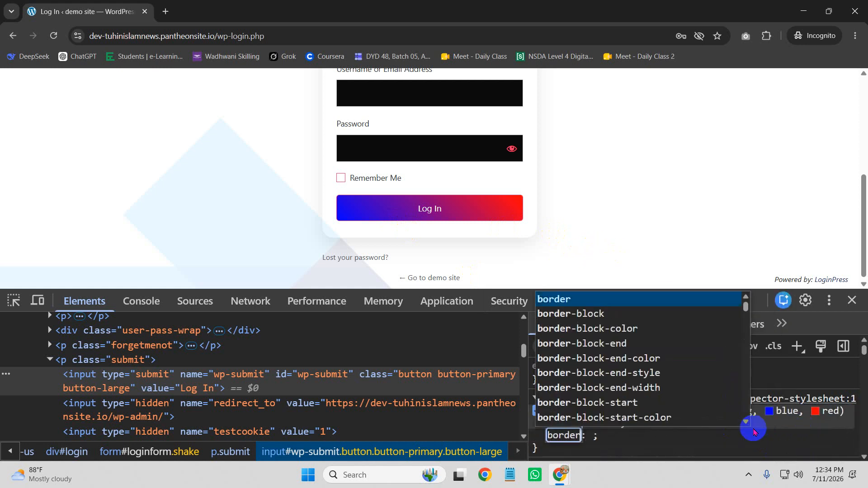
key(Tab)
text(none)
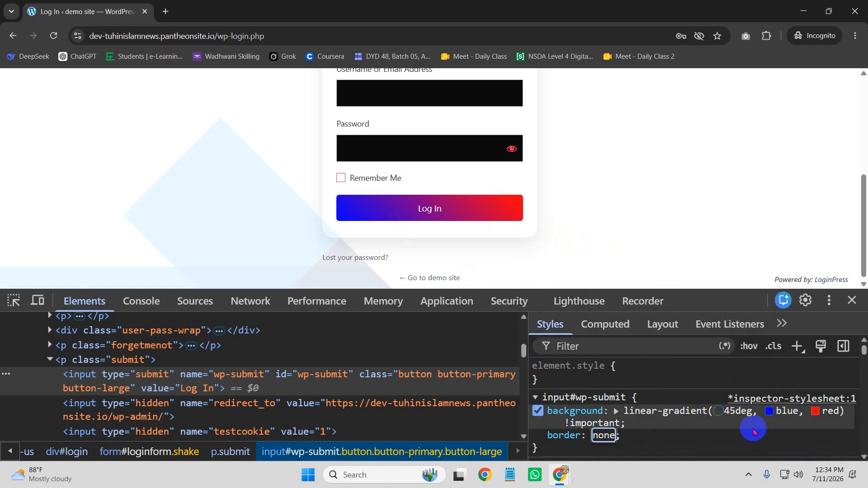
text( !im)
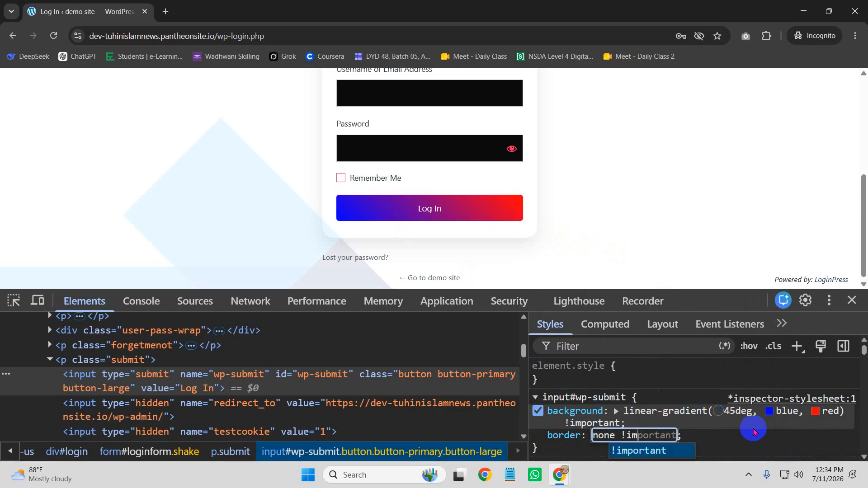
key(Tab)
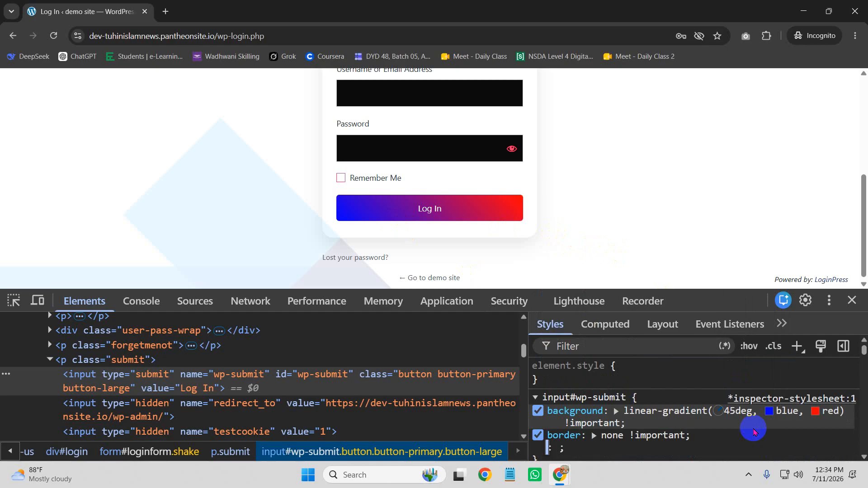
text(border)
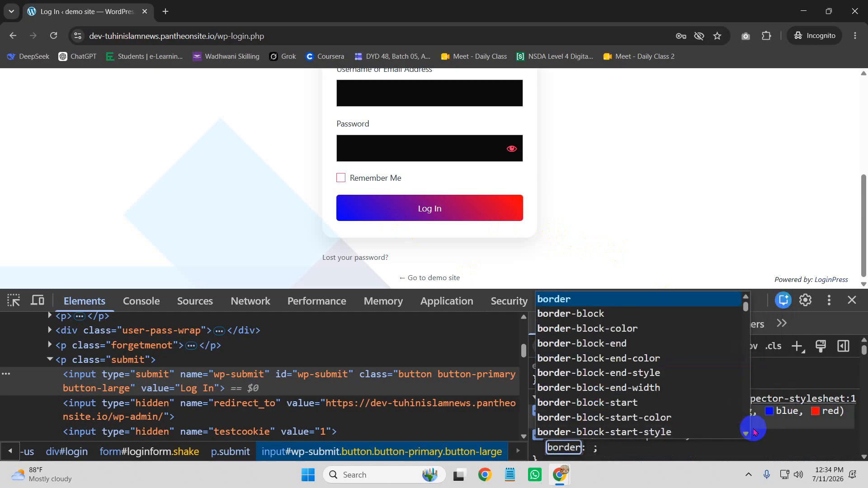
text(-radius)
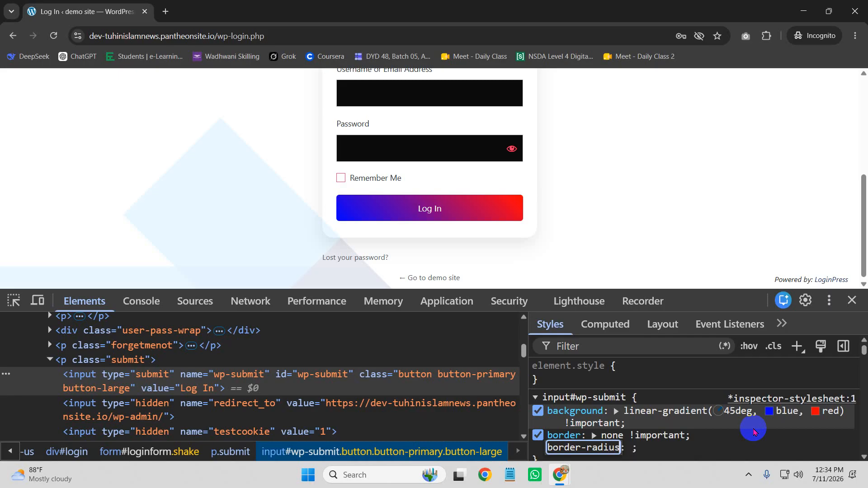
key(Tab)
text(10)
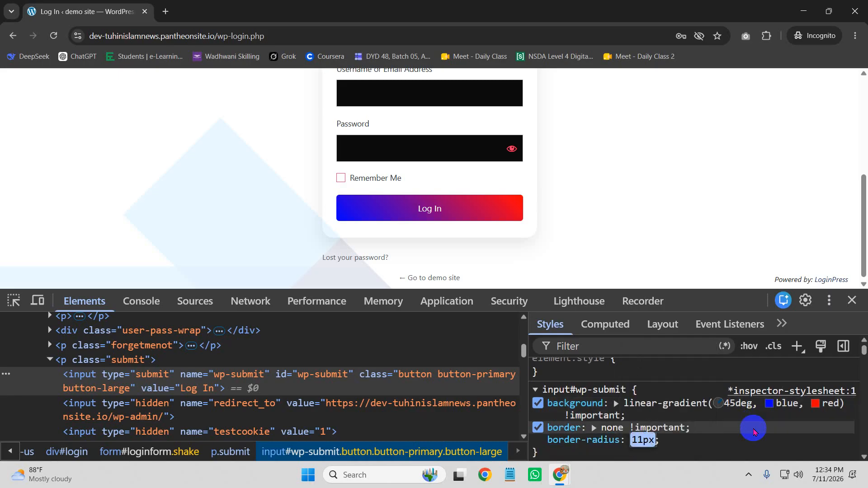
text(px !im)
key(Return)
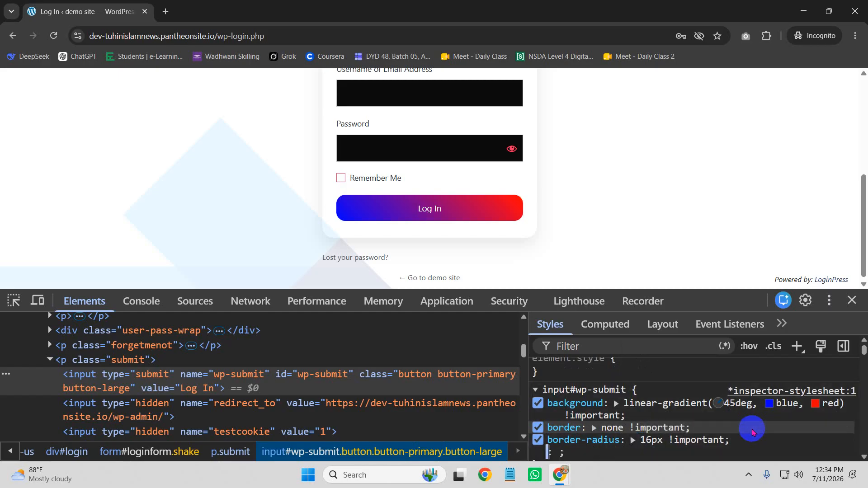
click(644, 439)
click(645, 439)
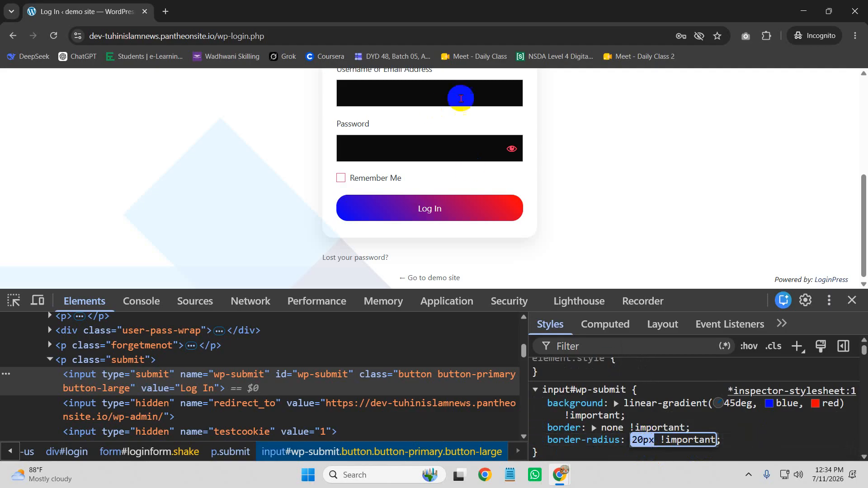
click(732, 439)
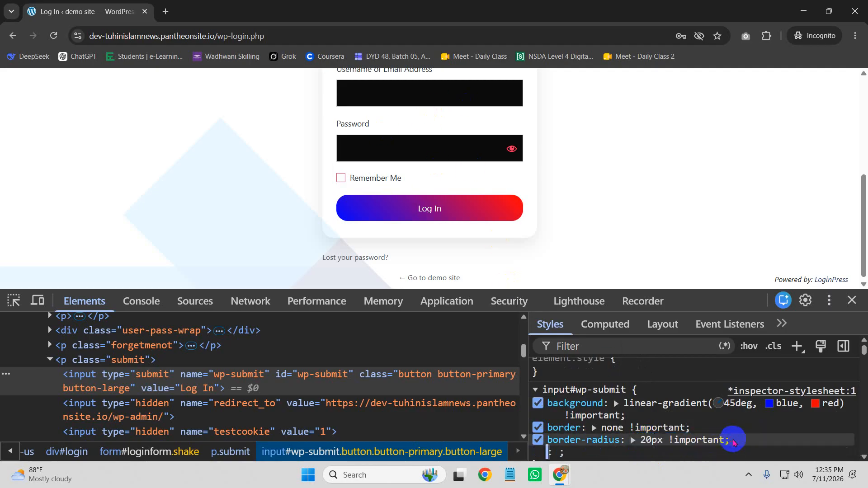
Step: Add text-transform: uppercase to the Log In button rule
text(text-tran)
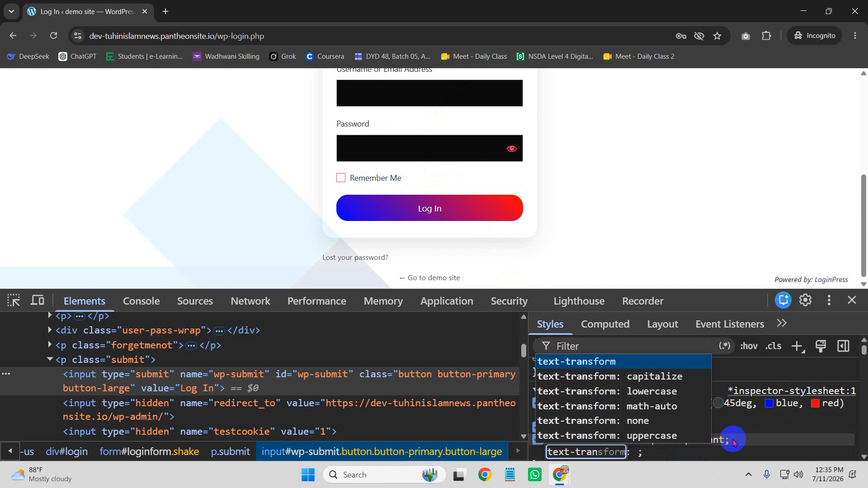
key(Tab)
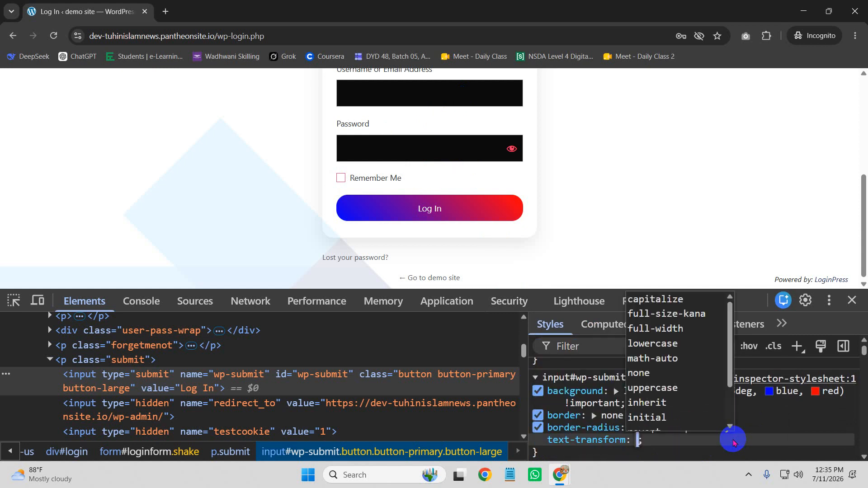
text(upp)
key(Return)
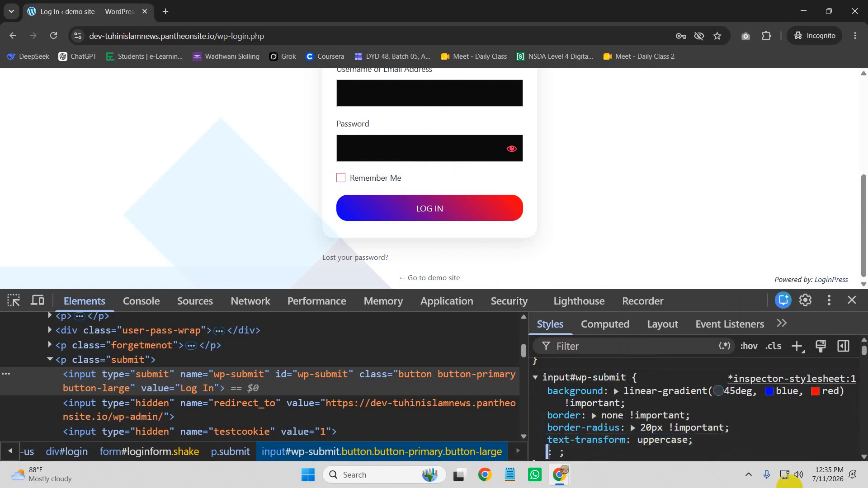
scroll(560, 415, down, 1)
click(574, 408)
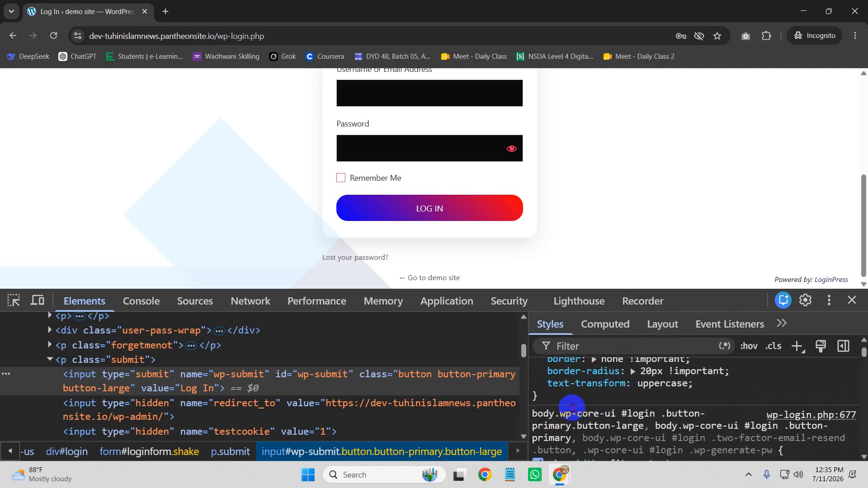
Step: Copy the input#wp-submit rule and paste it below the existing Additional CSS rule
mouse_move(553, 396)
mouse_down()
mouse_move(523, 343)
mouse_move(548, 382)
mouse_up()
key(ctrl+c)
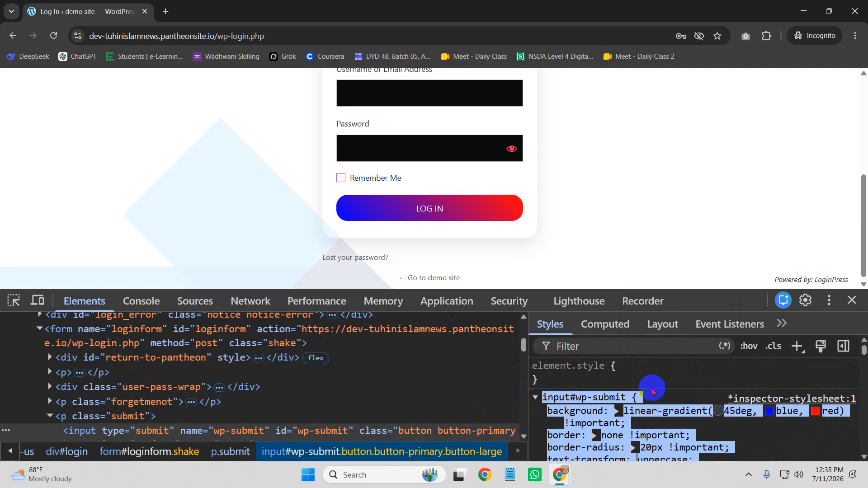
mouse_move(559, 474)
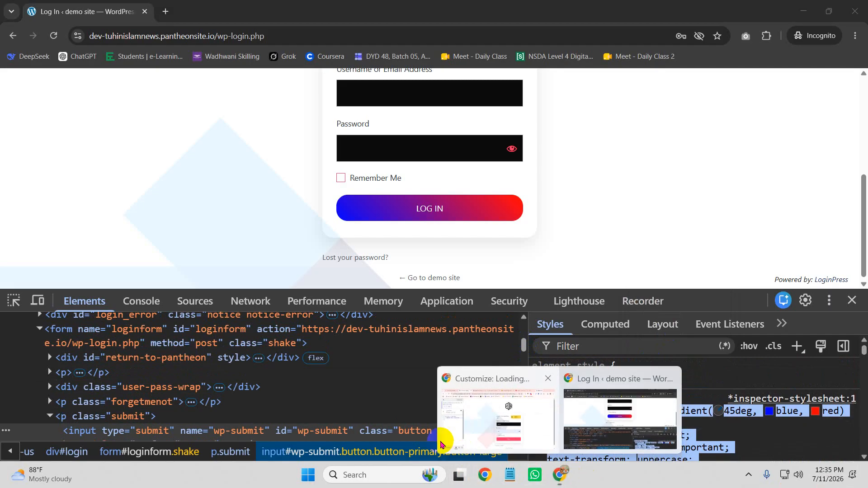
click(443, 432)
click(68, 232)
key(Return)
key(Return)
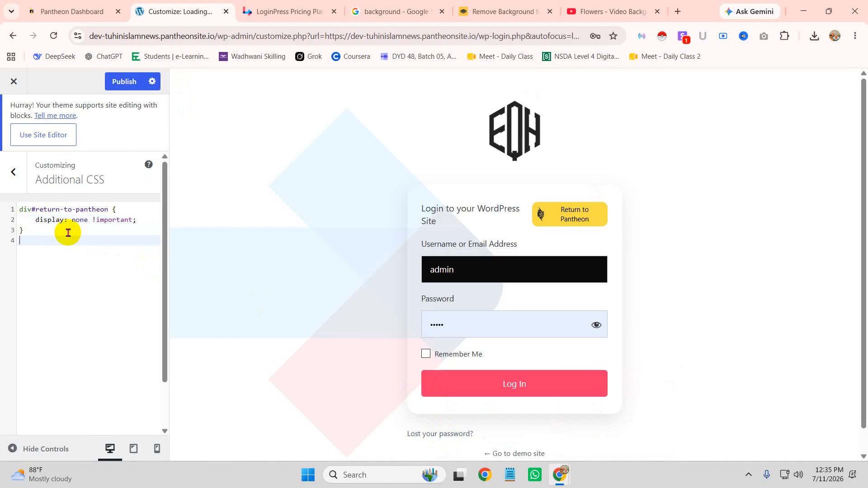
key(ctrl+v)
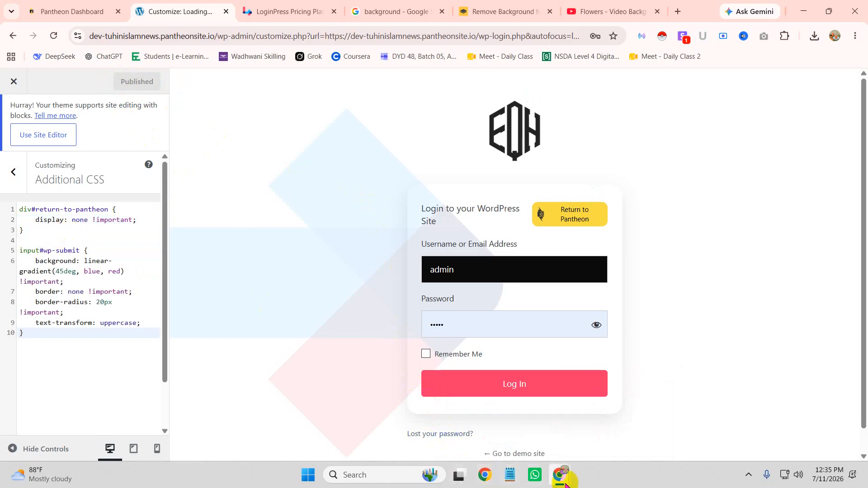
Step: Reload the incognito login page to check the Log In button styling
mouse_move(565, 483)
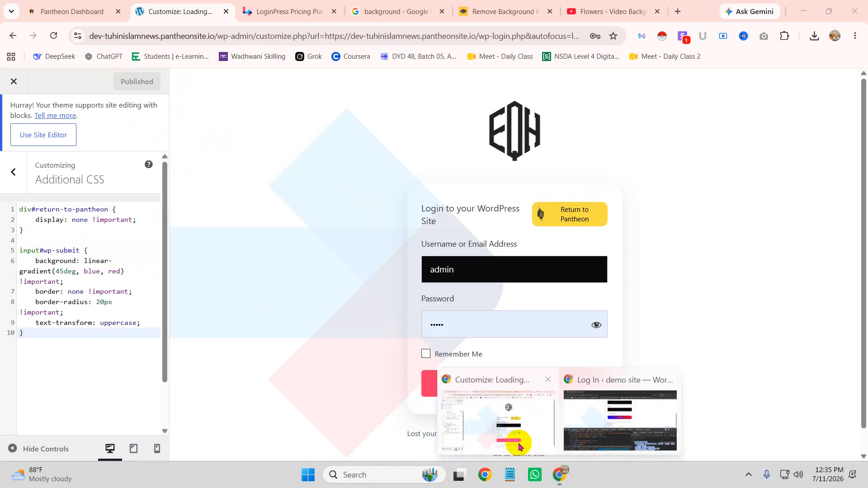
click(612, 427)
click(53, 36)
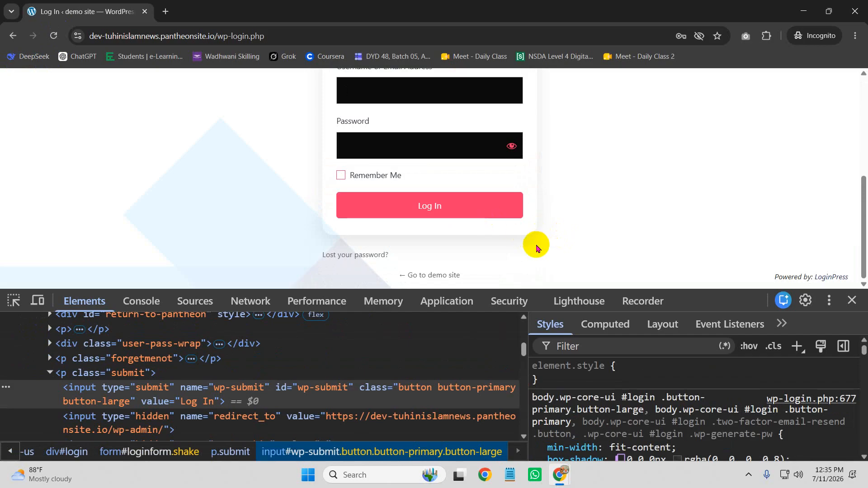
Step: Reload the login page again, still a plain pink Log In button, and return to the Customizer
click(53, 35)
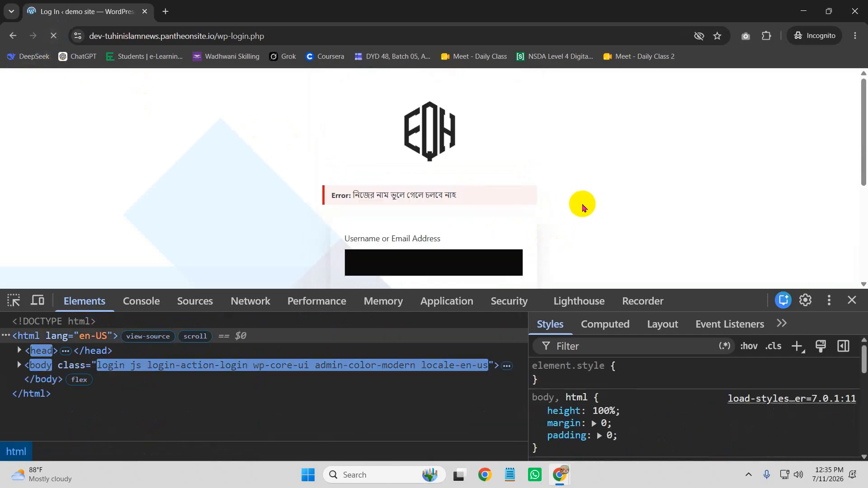
scroll(585, 226, down, 4)
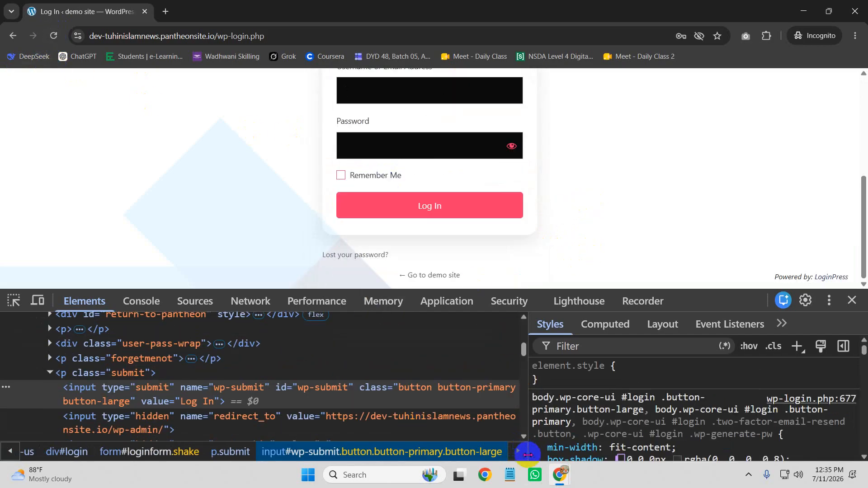
mouse_move(560, 475)
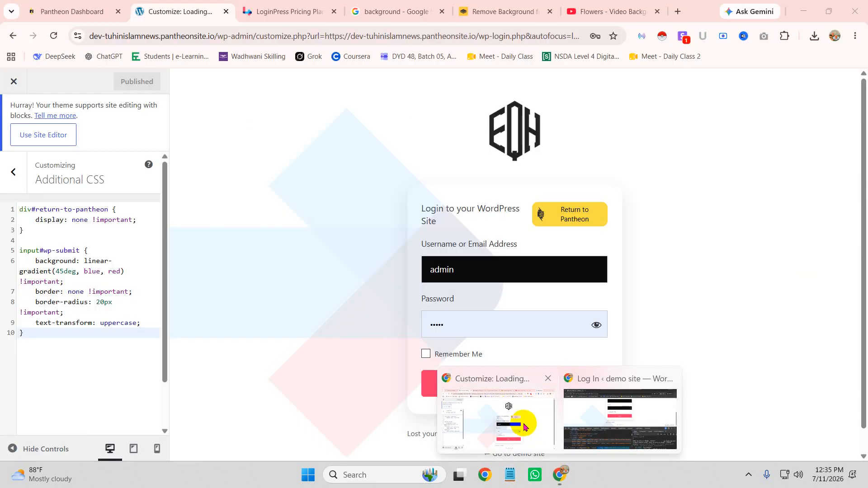
click(524, 427)
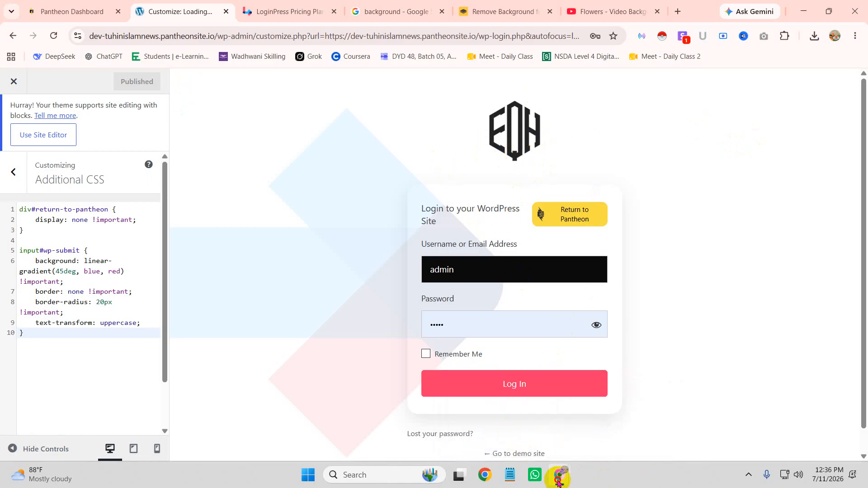
Step: Inspect the login logo and add new style rules for its link and h1.wp-login-logo heading
mouse_move(560, 474)
click(623, 416)
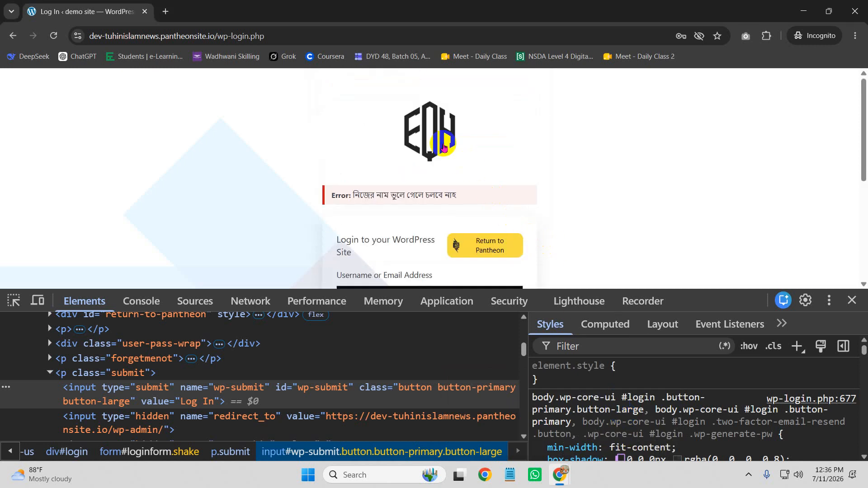
right_click(430, 136)
click(454, 267)
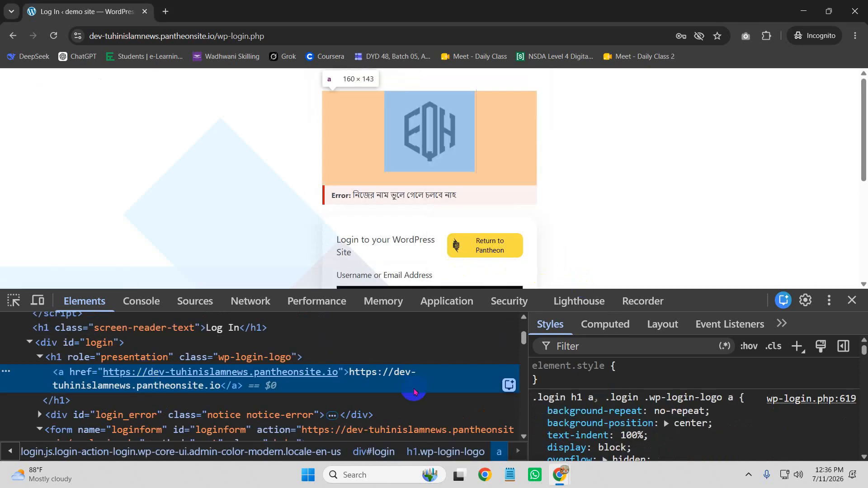
click(796, 347)
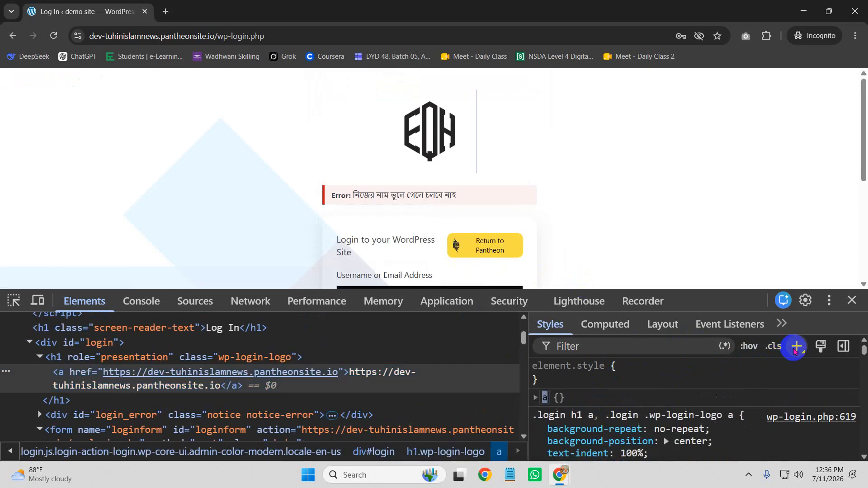
click(563, 398)
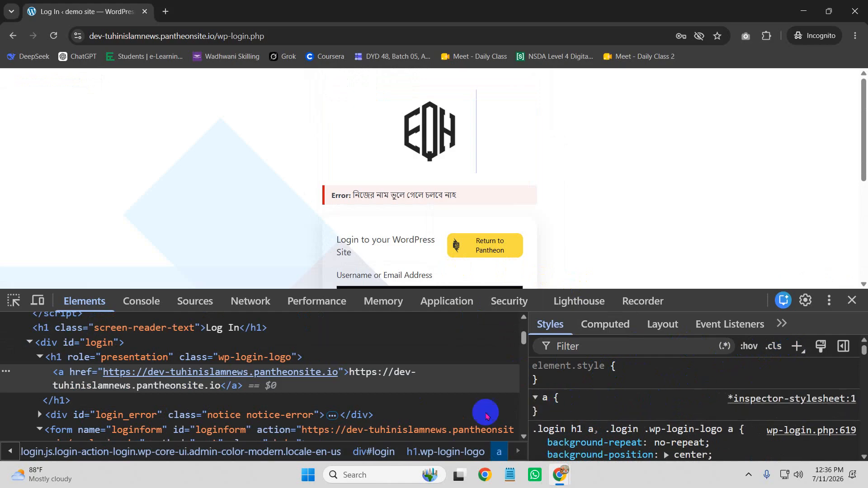
click(116, 354)
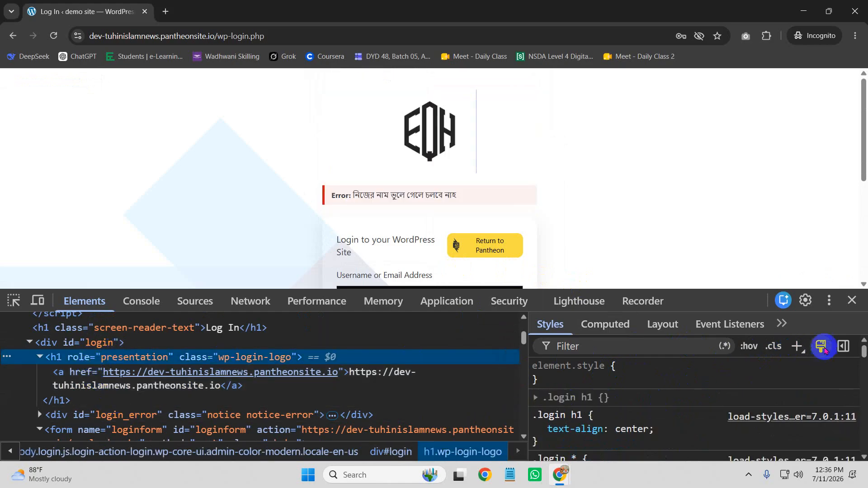
click(796, 346)
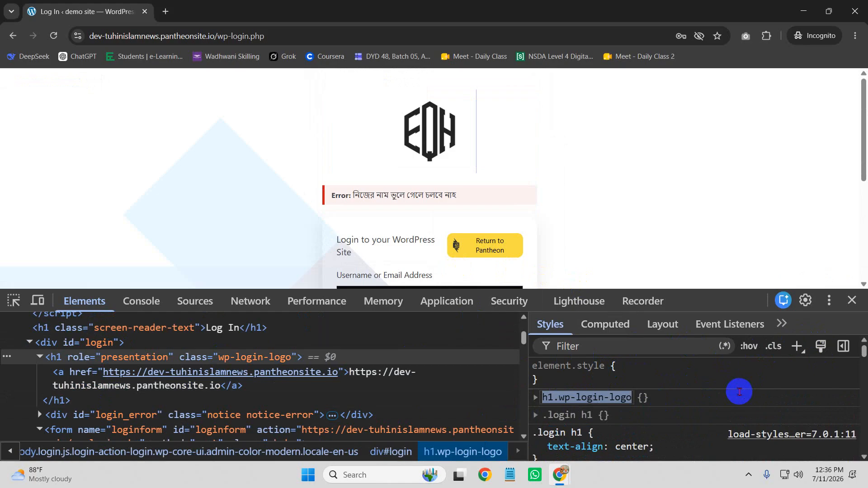
key(Right)
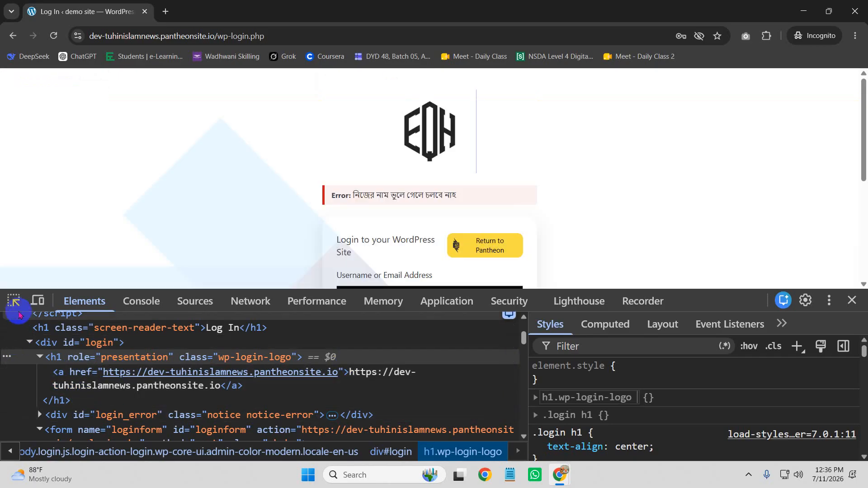
Step: Re-select the logo heading and change a new rule's selector from h1.wp-login-logo to .wp-login-logo
click(14, 301)
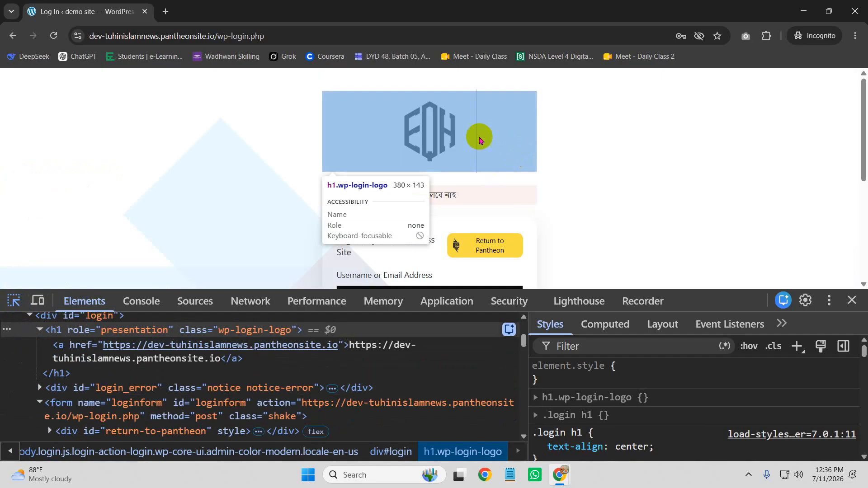
click(449, 136)
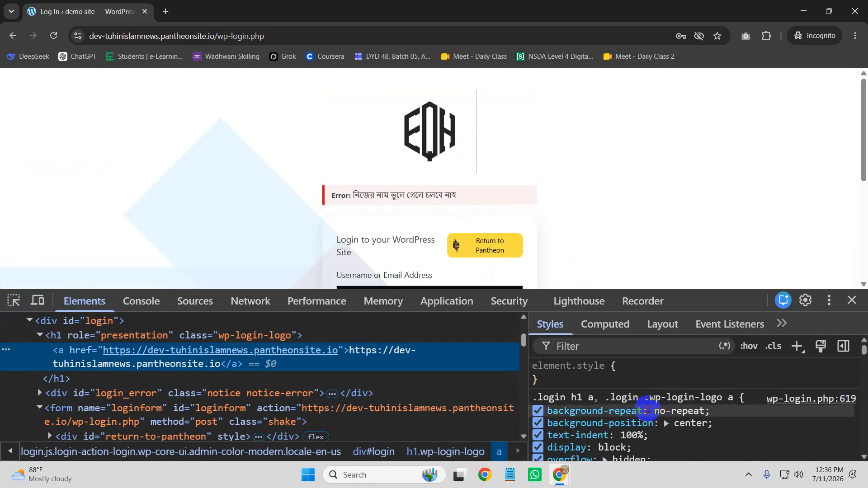
click(595, 379)
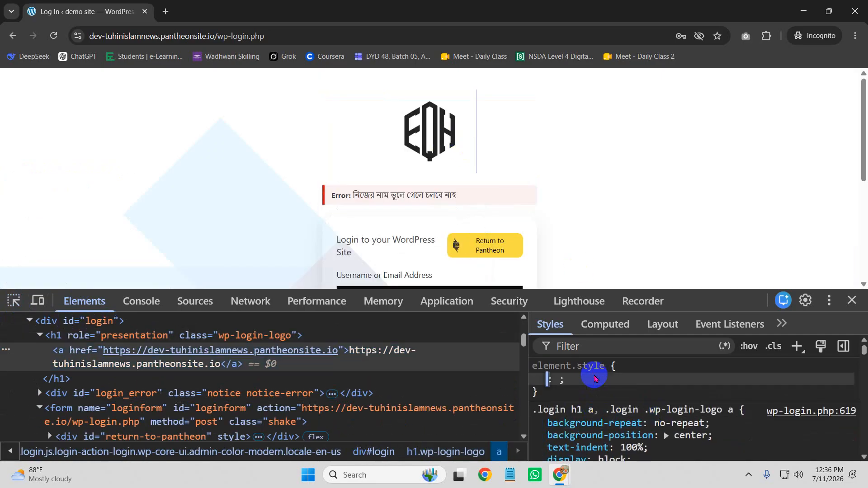
click(209, 335)
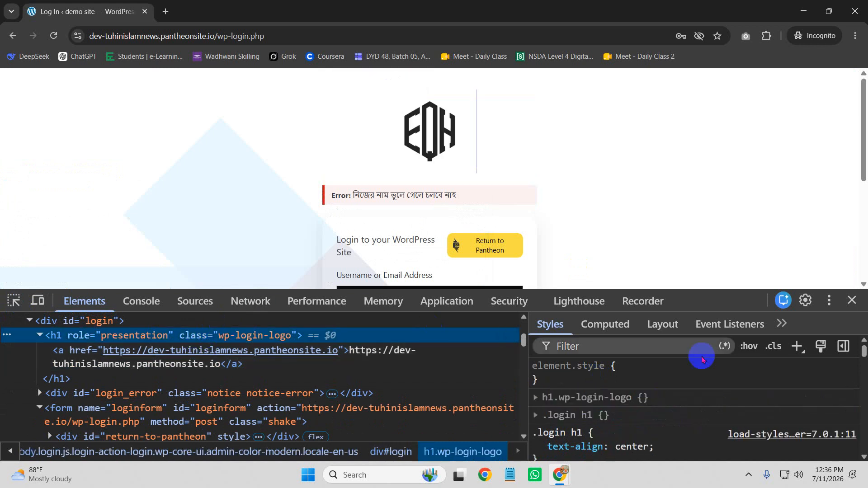
click(796, 346)
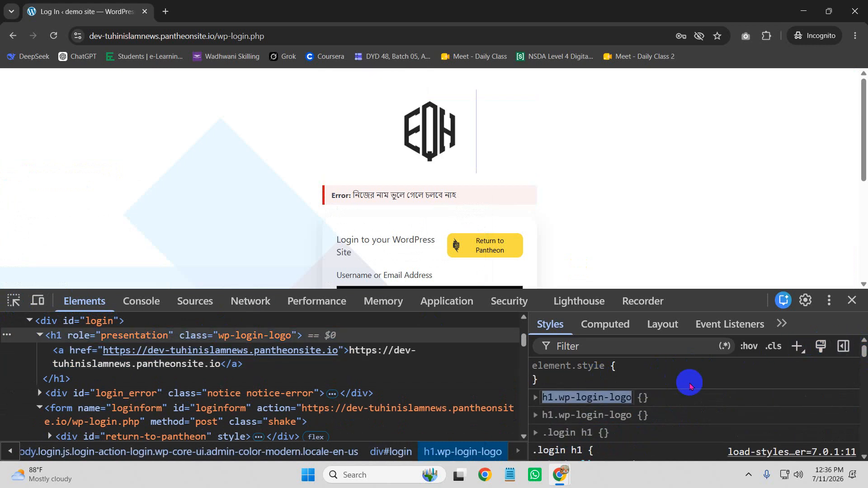
click(574, 397)
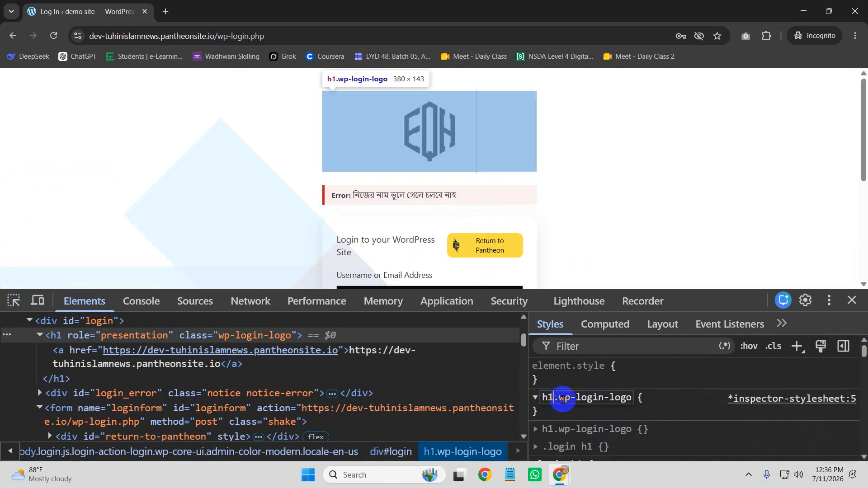
key(BackSpace)
key(BackSpace)
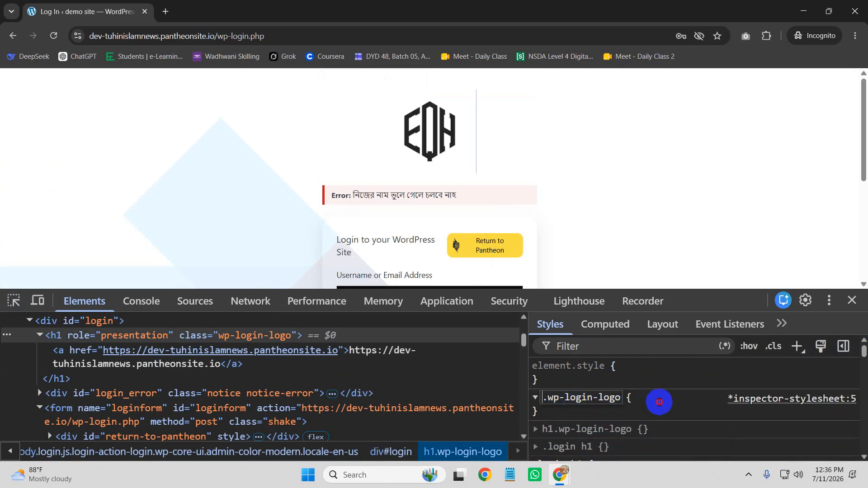
Step: Give the .wp-login-logo rule width: 300px !important and height: 200px
key(Return)
text(width)
key(Tab)
text(300p)
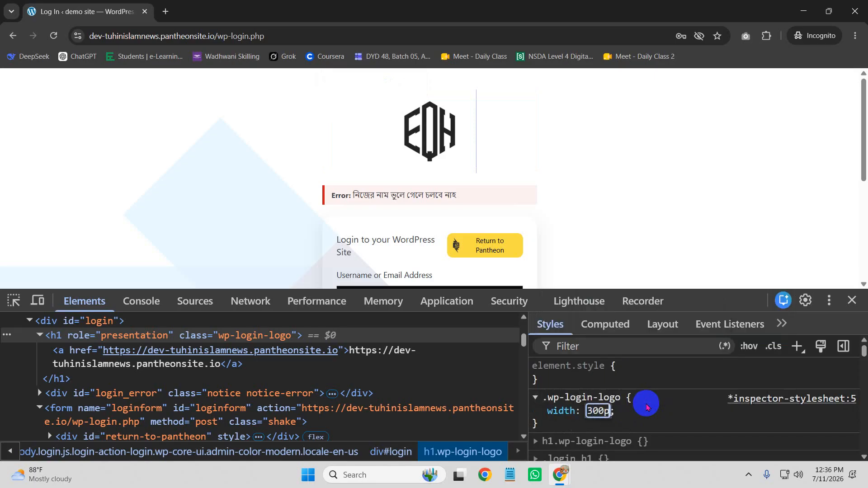
text(x )
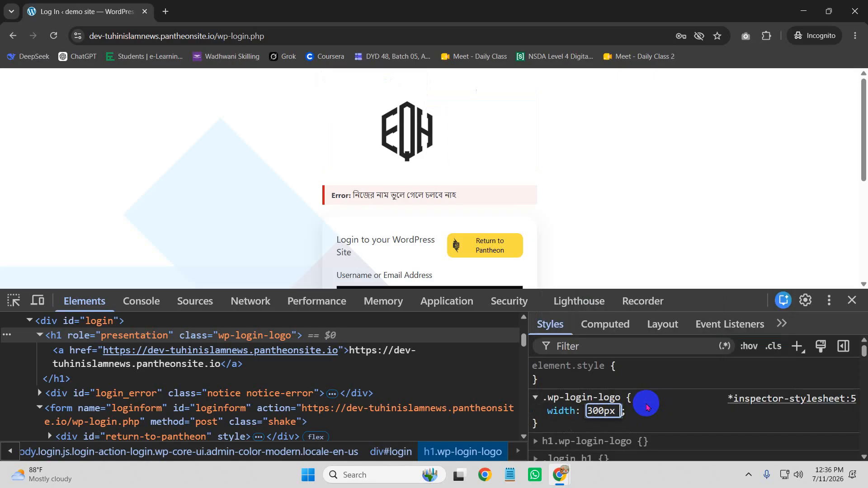
text(!important)
key(Return)
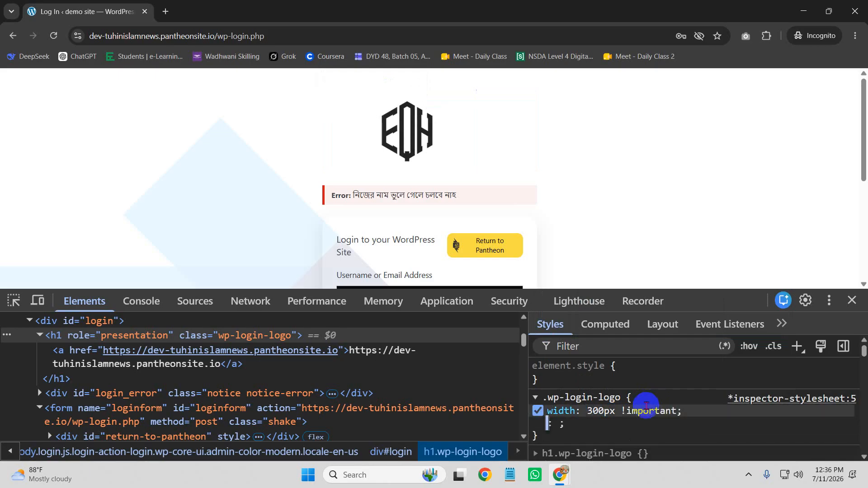
text(height)
key(Tab)
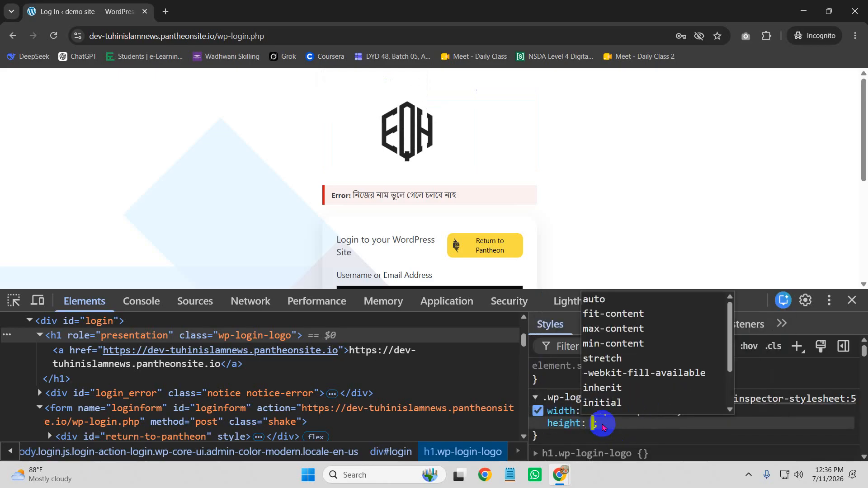
text(200px)
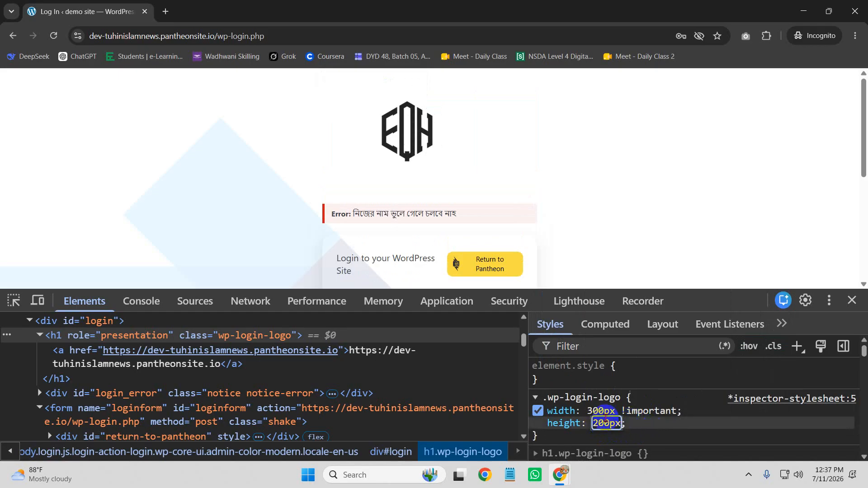
click(610, 397)
Step: Retarget the rule's selector to .wp-login-logo a and check the logo's link in a new tab
click(623, 398)
click(596, 398)
click(620, 399)
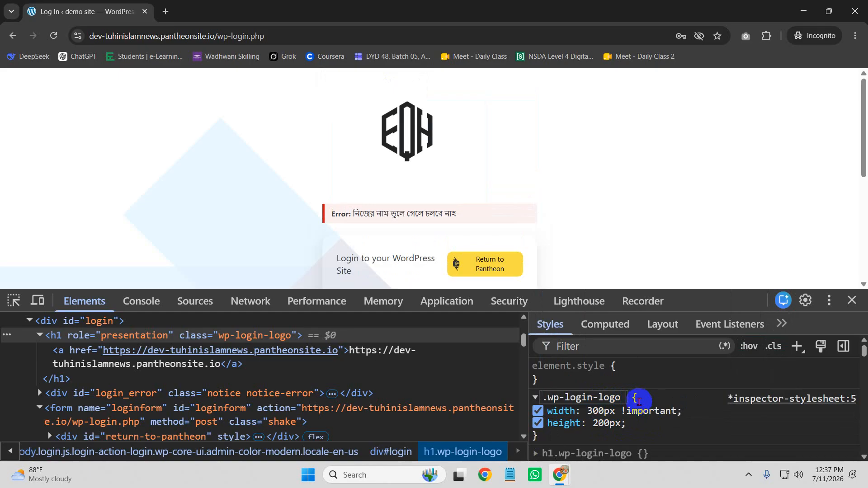
text(a)
key(Return)
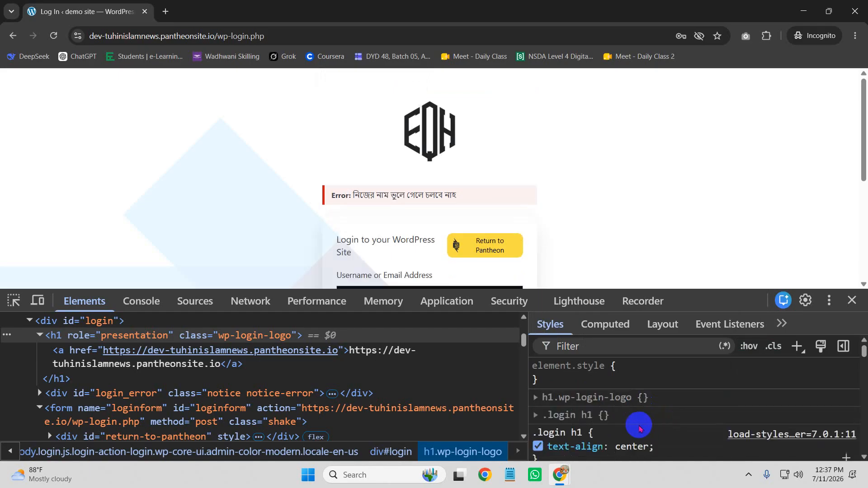
scroll(632, 409, down, 2)
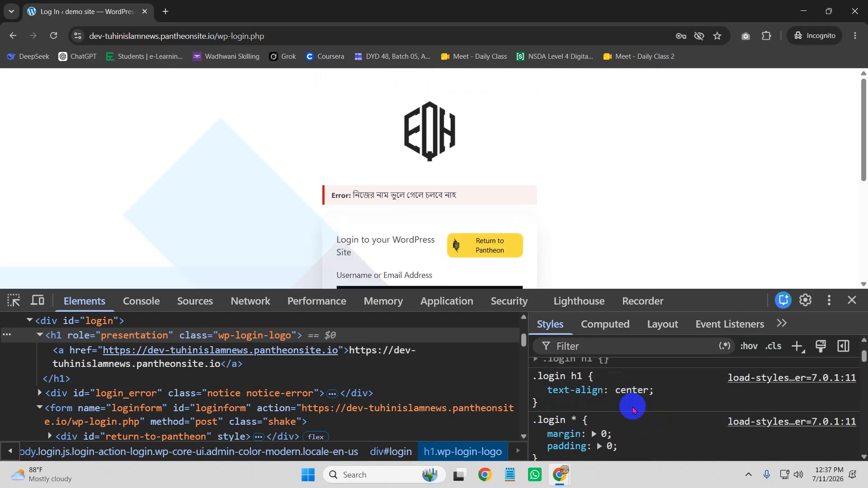
scroll(633, 409, up, 3)
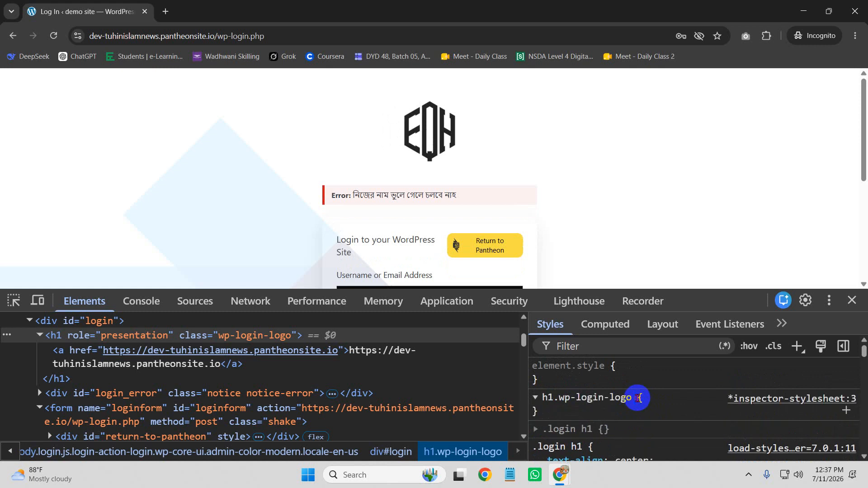
click(637, 397)
click(183, 352)
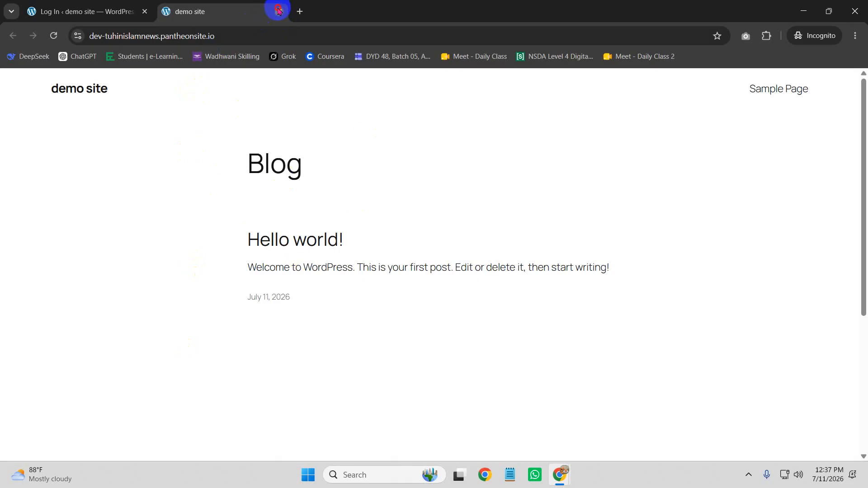
click(278, 10)
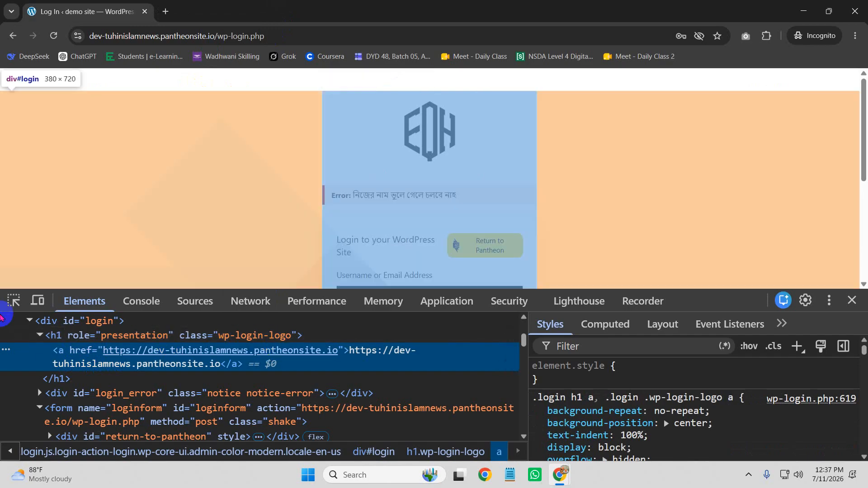
Step: Pick the logo link and add inline width: 300px !important, then raise it to 359px
click(13, 301)
click(426, 138)
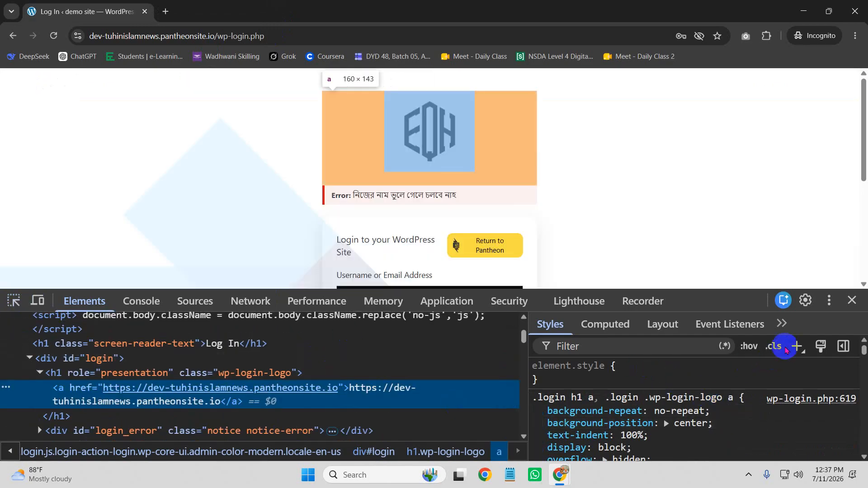
click(645, 371)
text(width: 300)
text(px)
text( !important)
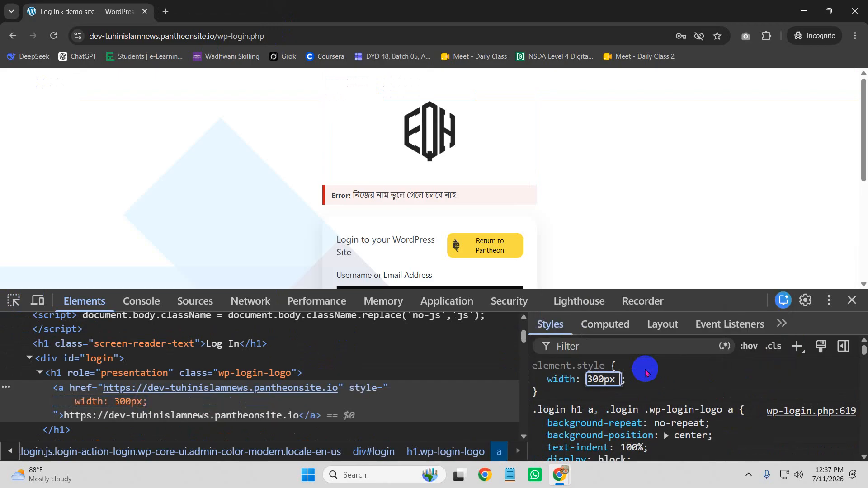
key(Return)
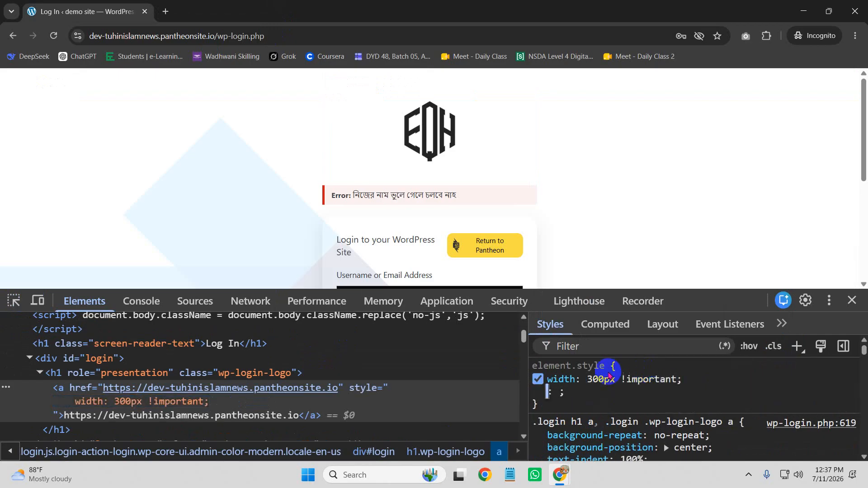
click(583, 375)
click(596, 377)
click(595, 377)
key(Up)
key(Up)
key(Up)
key(Up)
key(Up)
key(Up)
key(Up)
key(Up)
key(Up)
key(Up)
key(Up)
key(Up)
key(Up)
key(Up)
key(Up)
key(Up)
key(Up)
key(Up)
key(Up)
key(Up)
key(Up)
key(Up)
key(Up)
key(Up)
key(Up)
key(Up)
key(Up)
click(271, 359)
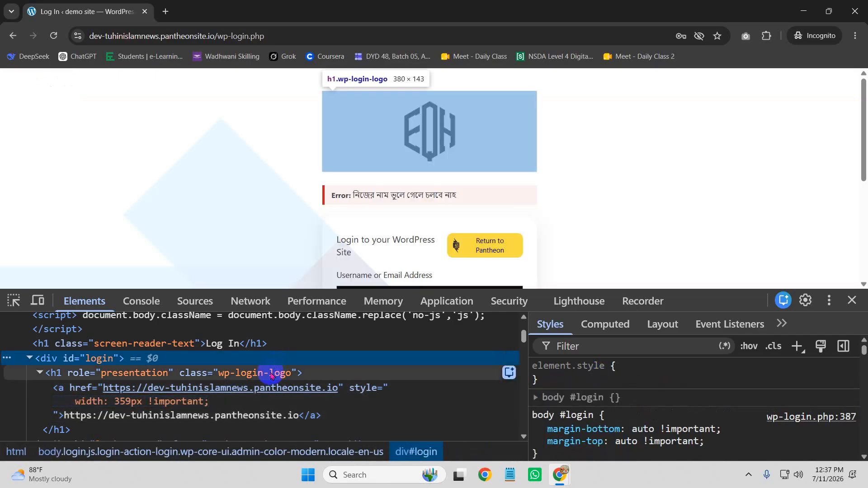
Step: Add inline width: 300px and a height to the logo heading, raising the height to 145px
click(271, 373)
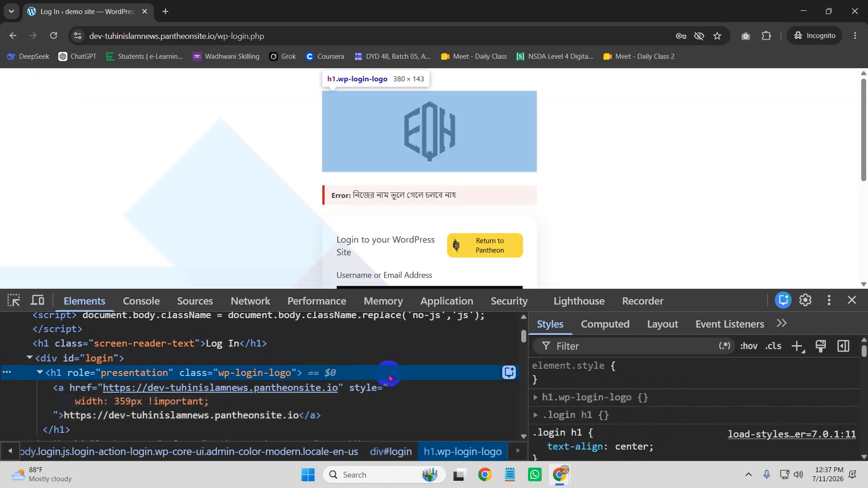
click(561, 386)
click(598, 381)
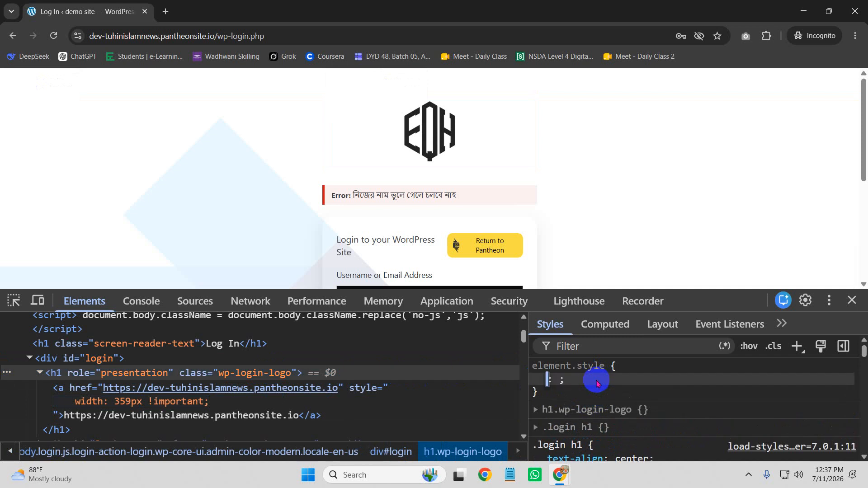
text(width: 300)
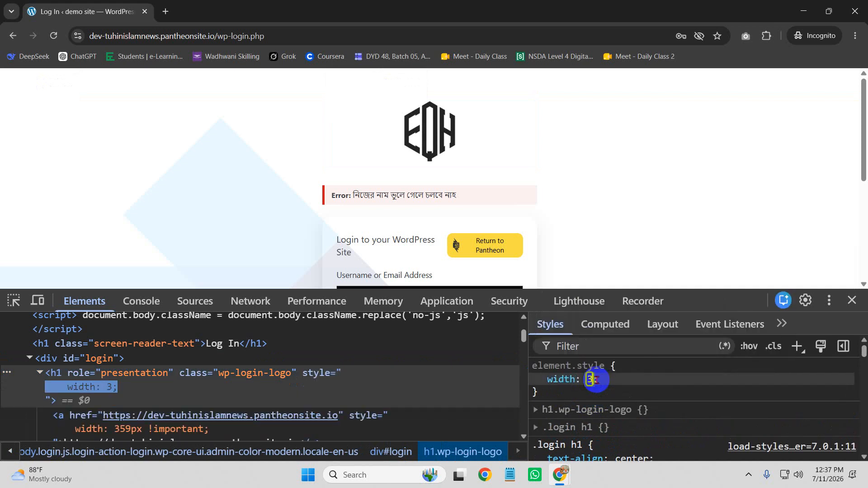
text(px;)
key(Return)
text(h)
key(Tab)
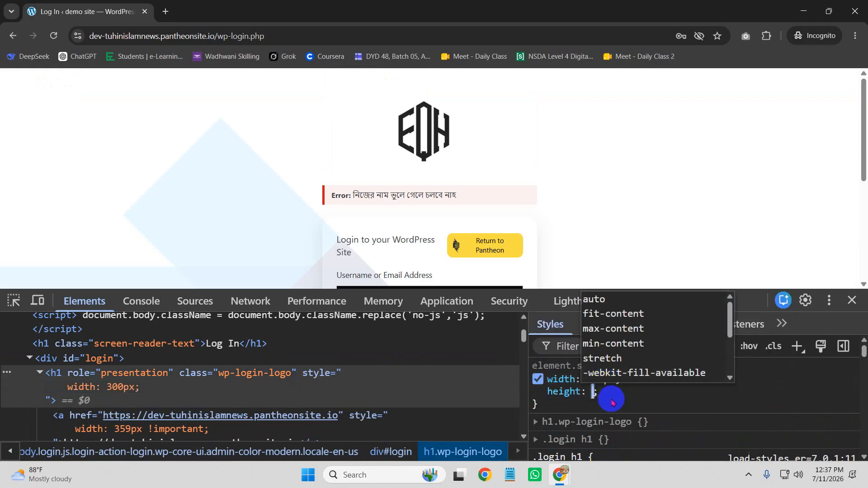
text(10p)
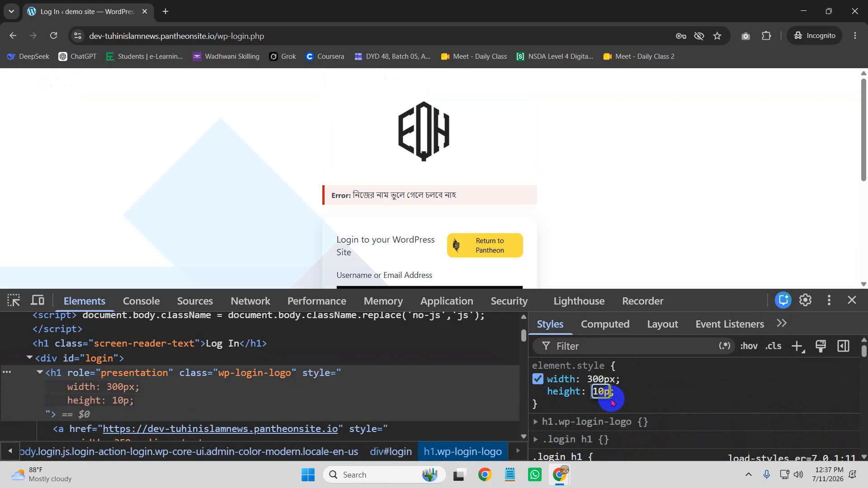
text(x)
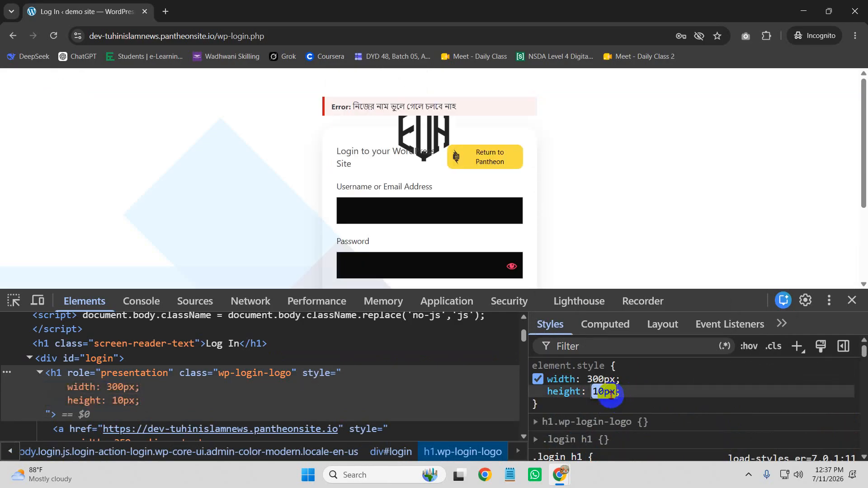
key(Up)
key(Up)
key(Up)
key(Up)
key(Up)
key(Up)
key(Up)
key(Up)
key(Up)
key(Up)
key(Up)
key(Up)
key(Up)
key(Up)
key(Up)
key(Up)
key(Up)
key(Up)
key(Up)
key(Up)
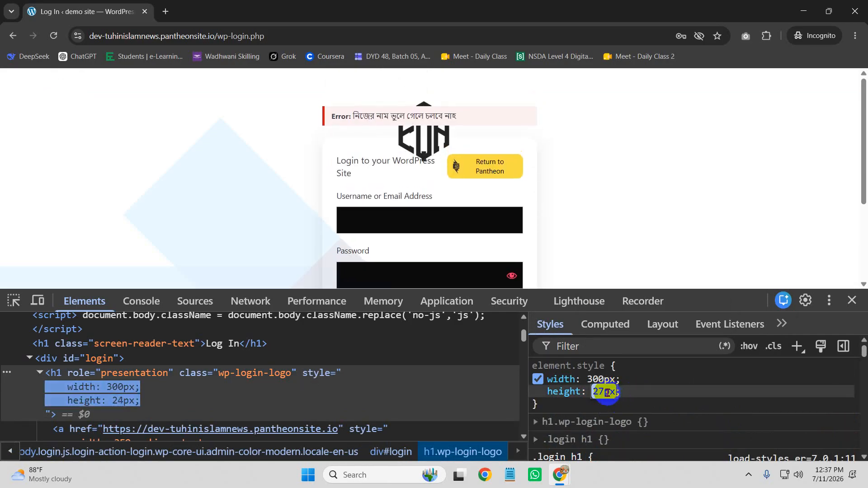
key(Up)
key(Up)
key(Up)
key(Up)
key(Up)
key(Up)
key(Up)
key(Up)
key(Up)
key(Up)
key(Up)
key(Up)
key(Up)
key(Up)
key(Up)
key(Up)
key(Up)
key(Up)
key(Up)
key(Up)
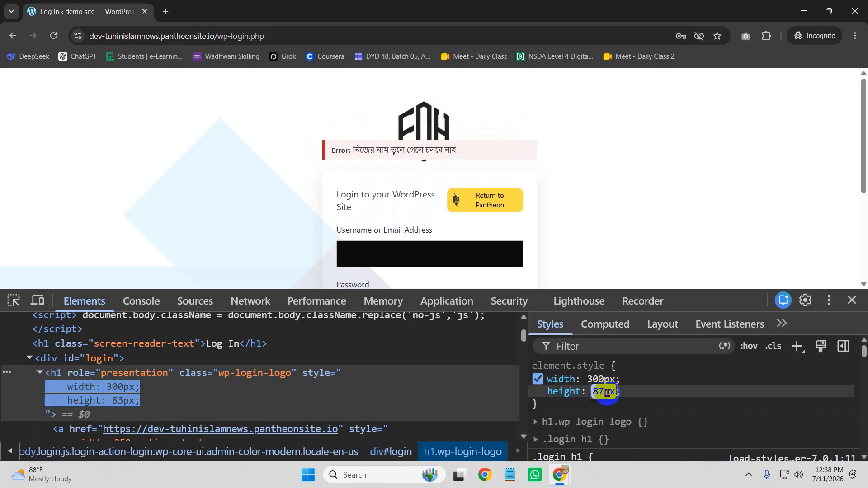
key(Up)
key(Up)
key(Up)
key(Up)
key(Up)
key(Up)
key(Up)
key(Up)
key(Up)
key(Up)
key(Up)
key(Up)
key(Up)
key(Up)
key(Up)
key(Up)
key(Up)
key(Up)
key(Up)
key(Up)
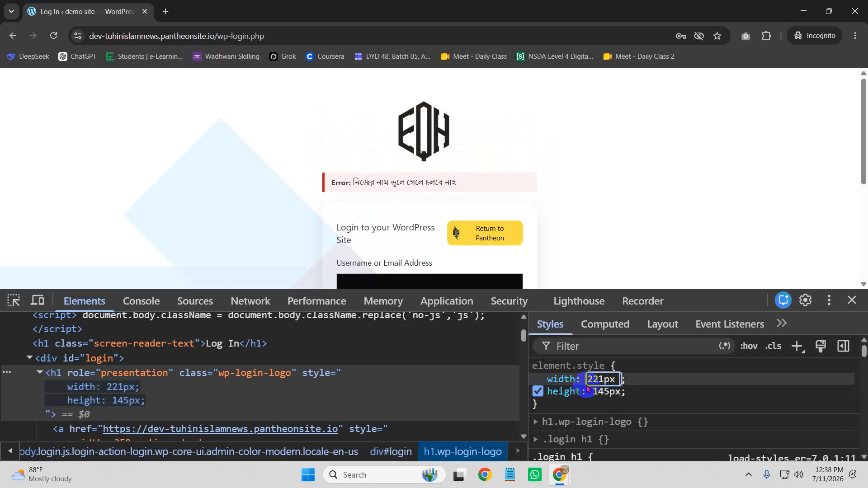
Step: Make the heading width !important, lower it to 137px, and close DevTools
text(!important)
key(Tab)
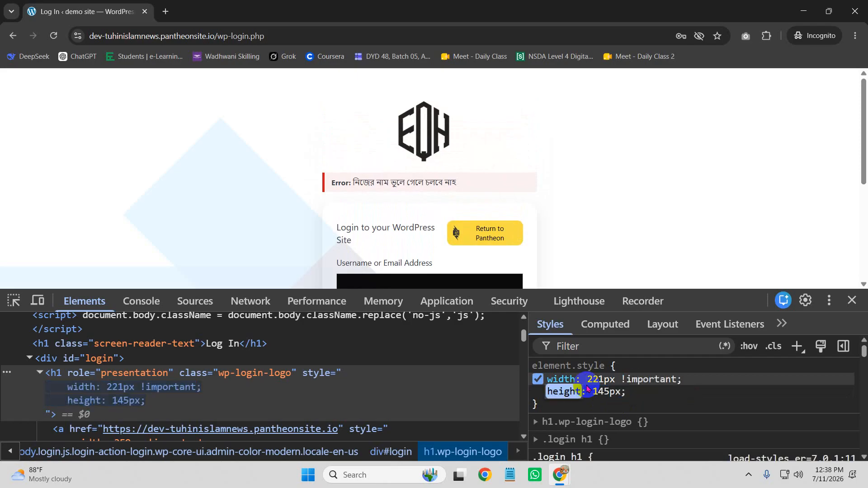
click(605, 378)
key(Down)
key(Down)
key(Down)
key(Down)
key(Down)
key(Down)
key(Down)
key(Down)
key(Down)
key(Down)
key(Down)
key(Down)
key(Down)
key(Down)
key(Down)
key(Down)
key(Down)
key(Down)
key(Down)
key(Down)
key(Down)
key(Down)
key(Down)
key(Down)
key(Down)
key(Down)
key(Down)
key(Down)
key(Down)
key(Down)
key(Down)
key(Down)
key(Down)
key(Down)
key(Down)
key(Down)
key(Down)
key(Down)
key(Down)
key(Down)
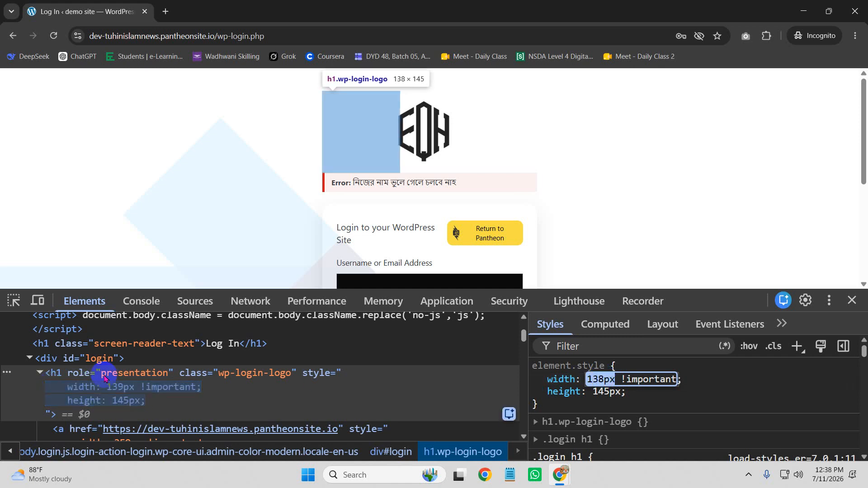
key(Down)
key(Down)
scroll(164, 402, down, 1)
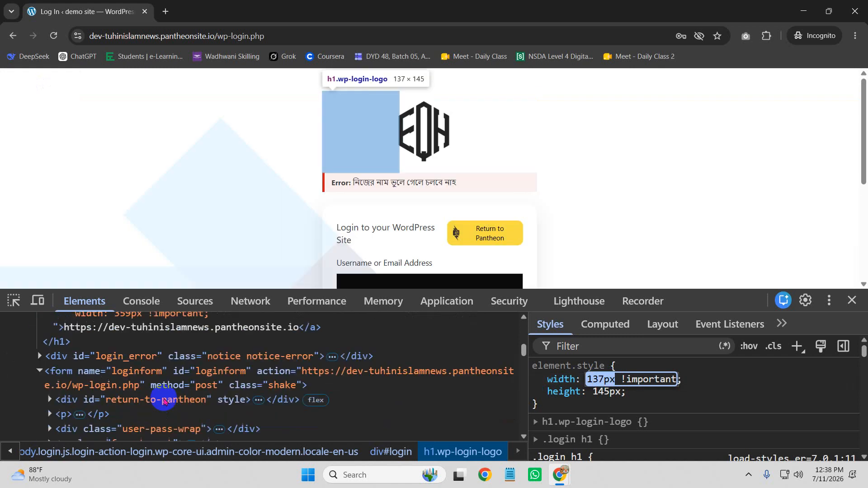
scroll(164, 402, down, 3)
click(852, 299)
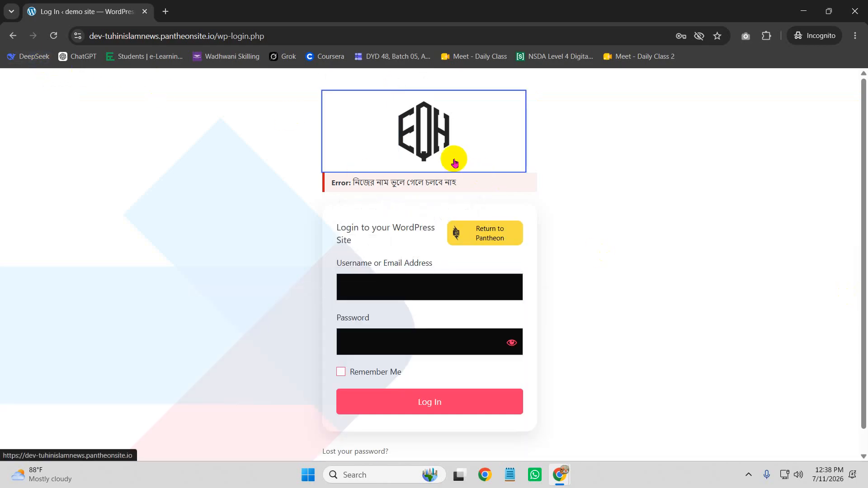
Step: Inspect the login logo and turn off its background-size: contain declaration
right_click(409, 134)
click(474, 264)
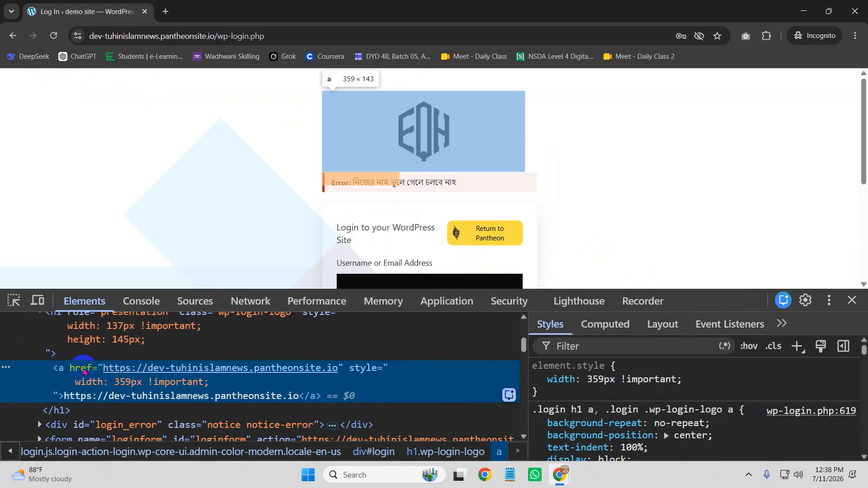
scroll(692, 416, down, 3)
scroll(689, 413, down, 3)
scroll(612, 394, up, 4)
scroll(563, 407, down, 3)
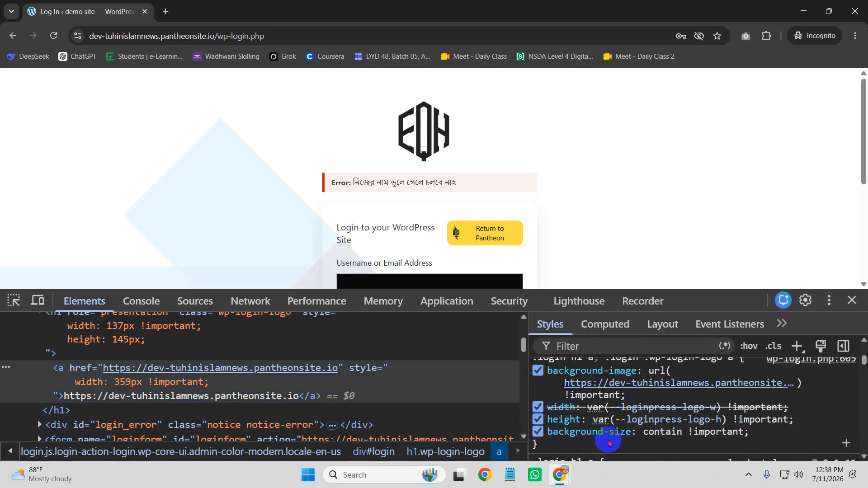
click(608, 442)
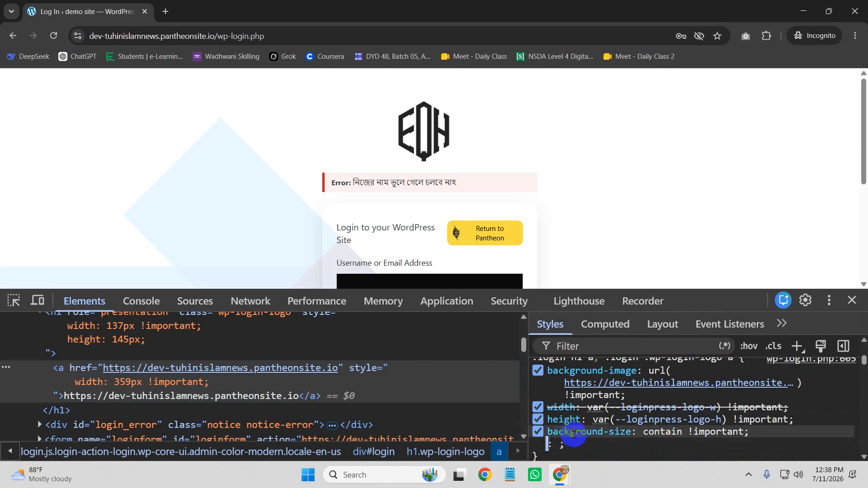
click(538, 432)
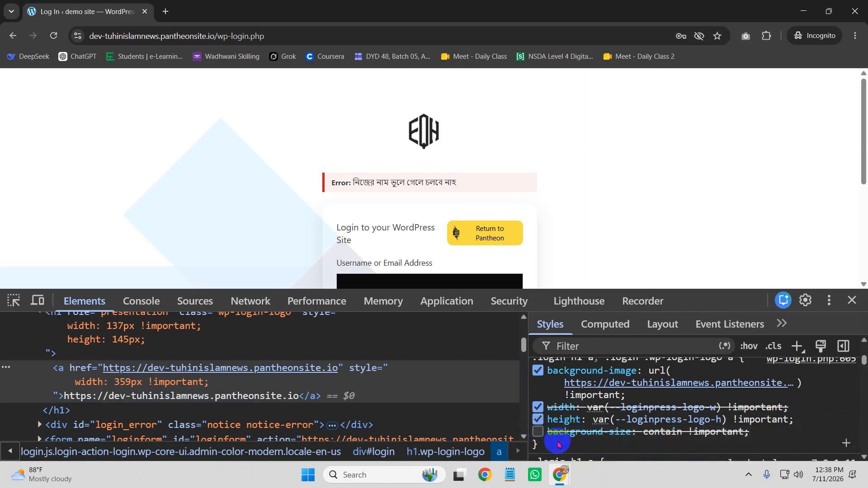
Step: Add background-size to the logo rule and arrow-adjust its value to 26%
text(ba)
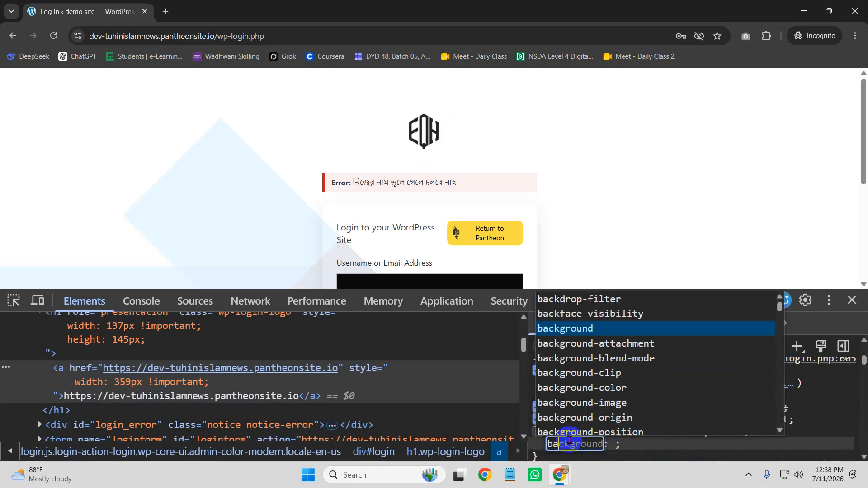
key(Down)
key(Down)
key(Down)
key(Down)
key(Down)
key(Down)
key(Down)
key(Down)
key(Down)
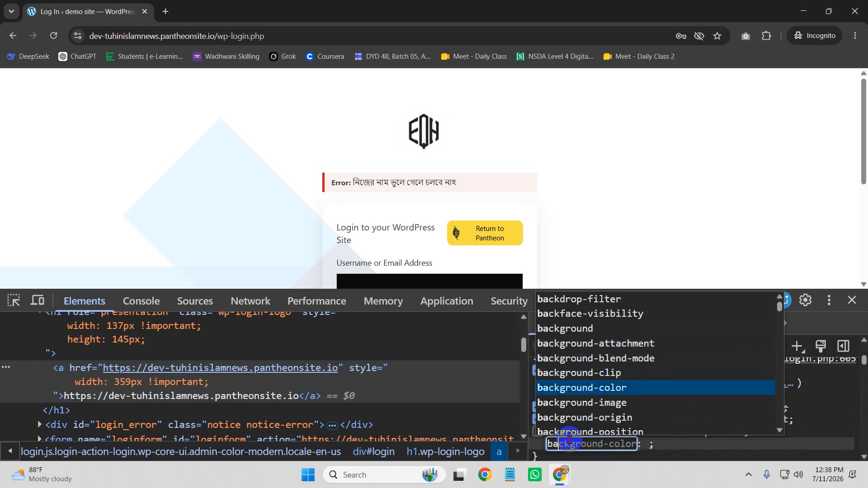
key(Down)
key(Down)
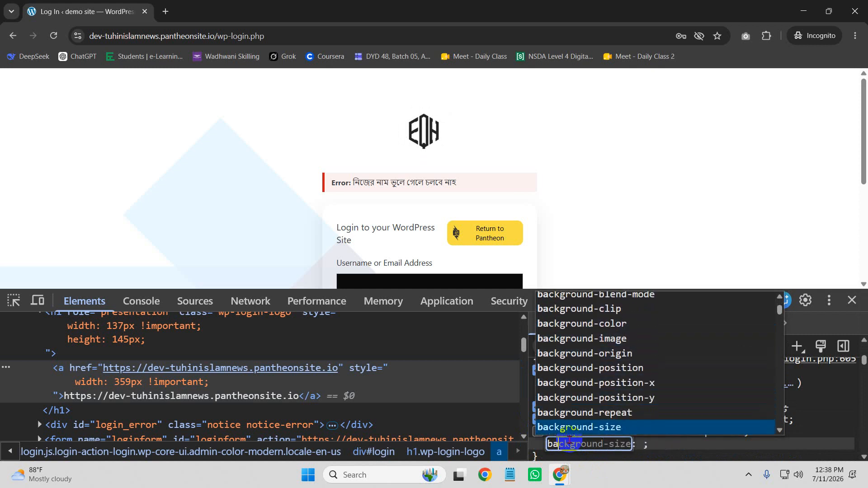
key(Return)
text(11)
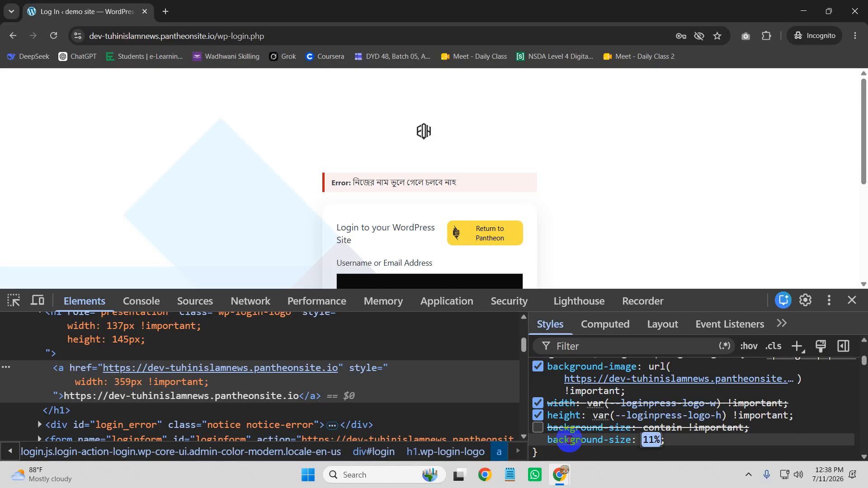
key(Up)
key(Up)
key(Up)
key(Up)
key(Up)
key(Up)
key(Up)
key(Up)
key(Up)
key(Up)
key(Up)
key(Up)
key(Up)
key(Up)
key(Up)
key(Up)
key(Up)
key(Up)
key(Up)
key(Up)
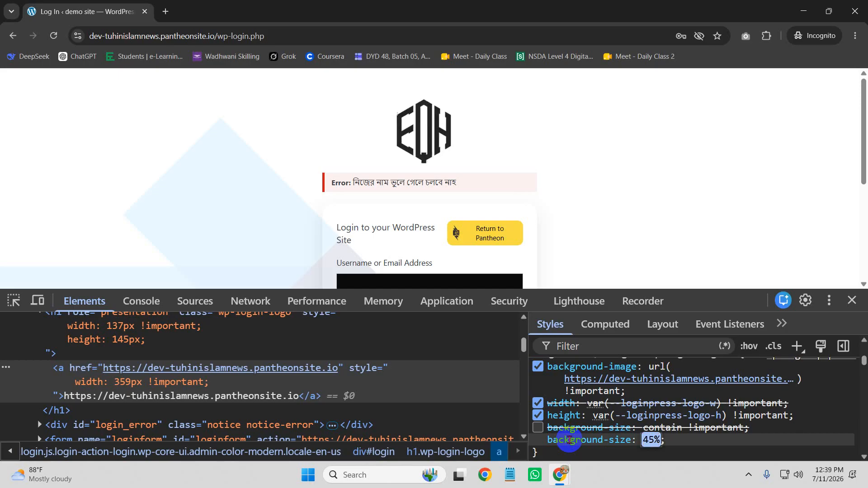
key(Up)
key(Up)
key(Up)
key(Up)
key(Up)
key(Up)
key(Up)
key(Up)
key(Up)
key(Up)
key(Up)
key(Up)
key(Up)
key(Up)
key(Up)
key(Up)
key(Up)
key(Up)
key(Up)
key(Up)
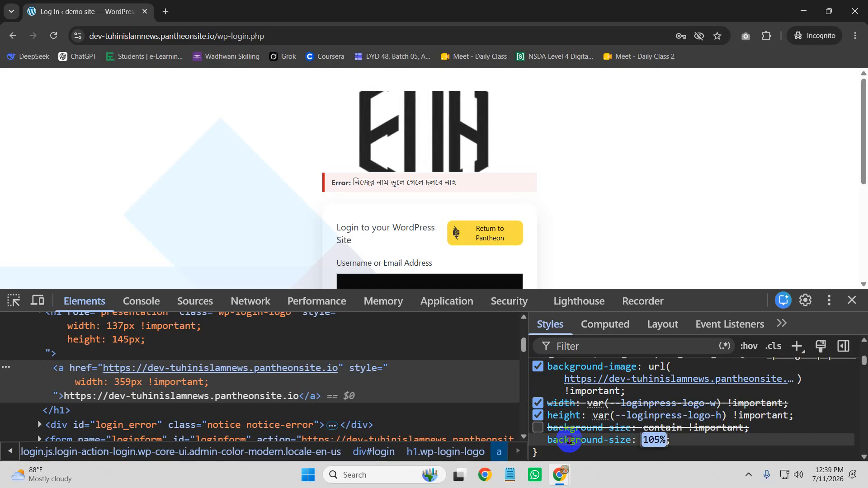
key(Down)
key(Down)
key(Down)
key(Down)
key(Down)
key(Down)
key(Down)
key(Down)
key(Down)
key(Down)
key(Down)
key(Down)
key(Down)
key(Down)
key(Down)
key(Down)
key(Down)
key(Down)
key(Down)
key(Down)
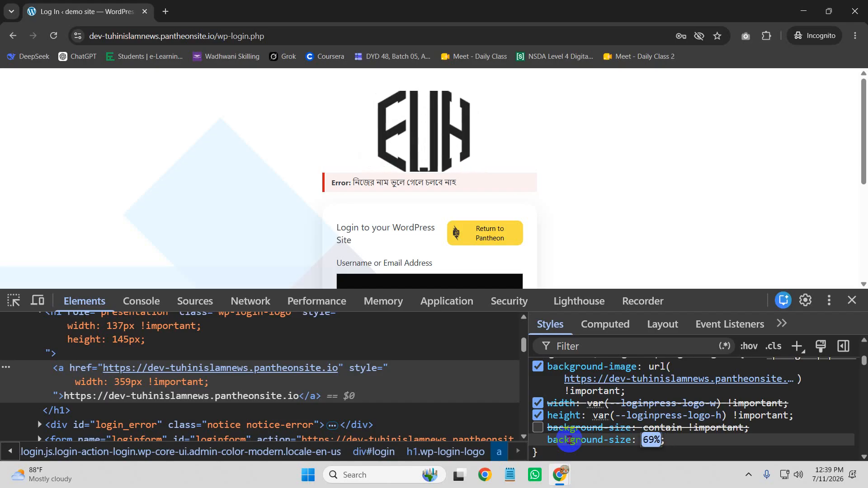
key(Down)
key(Down)
key(Down)
key(Down)
key(Down)
key(Down)
key(Down)
key(Down)
key(Down)
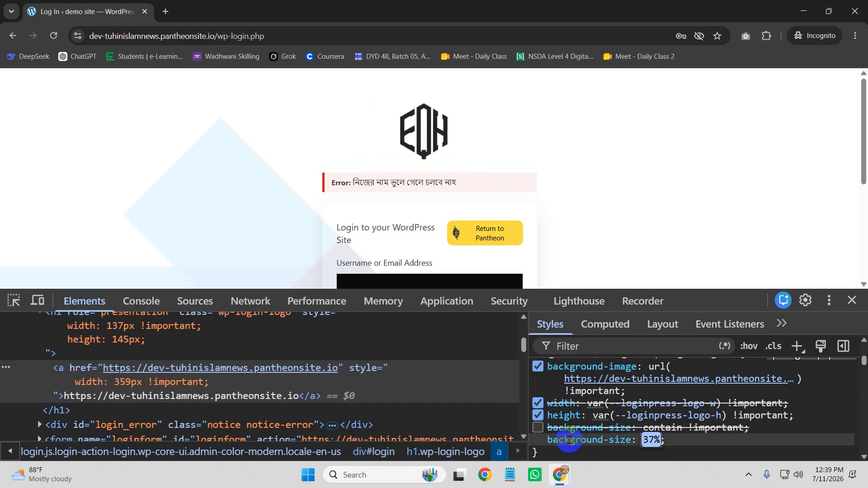
key(Down)
key(Down)
key(Down)
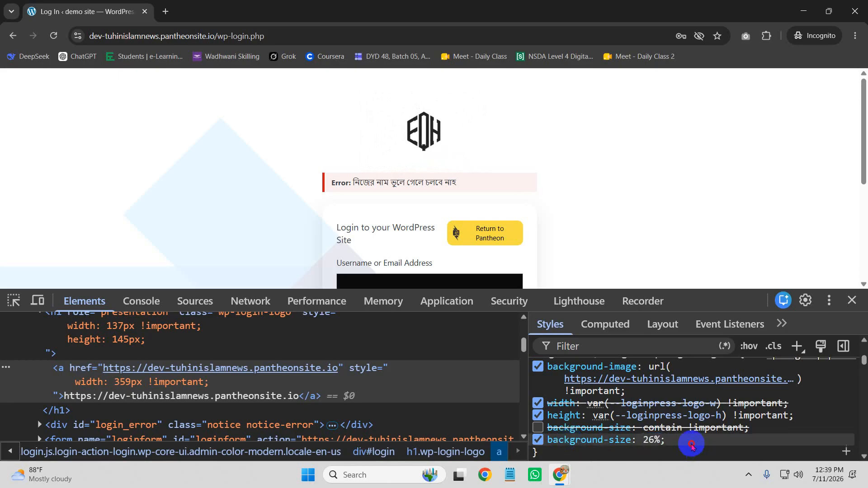
drag(662, 439, 571, 410)
scroll(547, 383, up, 2)
scroll(553, 438, down, 3)
scroll(581, 442, up, 1)
scroll(573, 422, down, 2)
scroll(616, 419, down, 4)
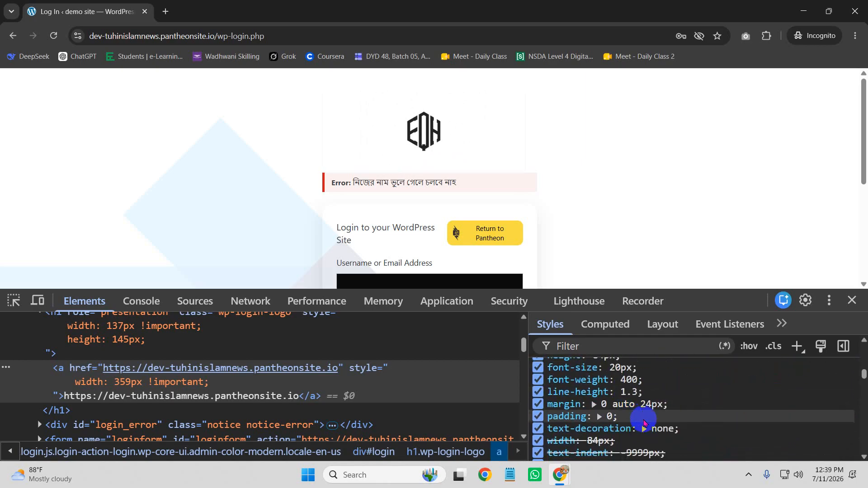
scroll(651, 418, up, 5)
scroll(655, 420, up, 2)
scroll(662, 425, down, 3)
scroll(669, 433, up, 2)
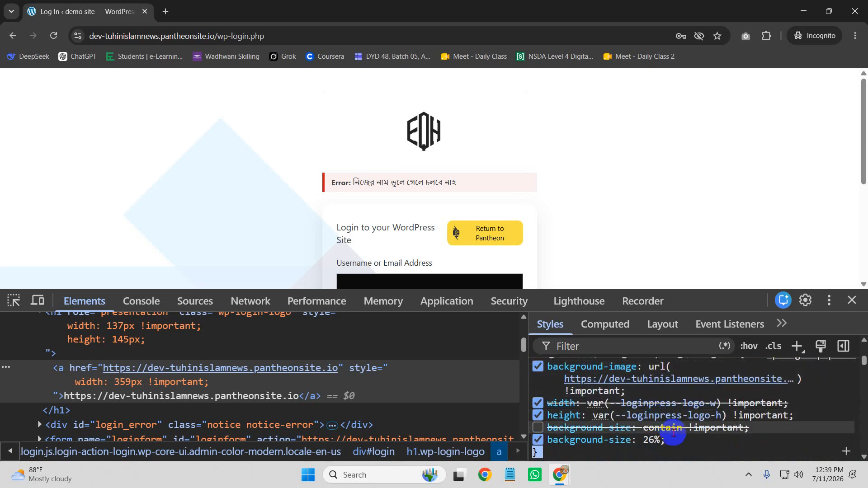
Step: Select the logo rule's declarations in the Styles pane for copying
click(676, 444)
drag(677, 441, 567, 372)
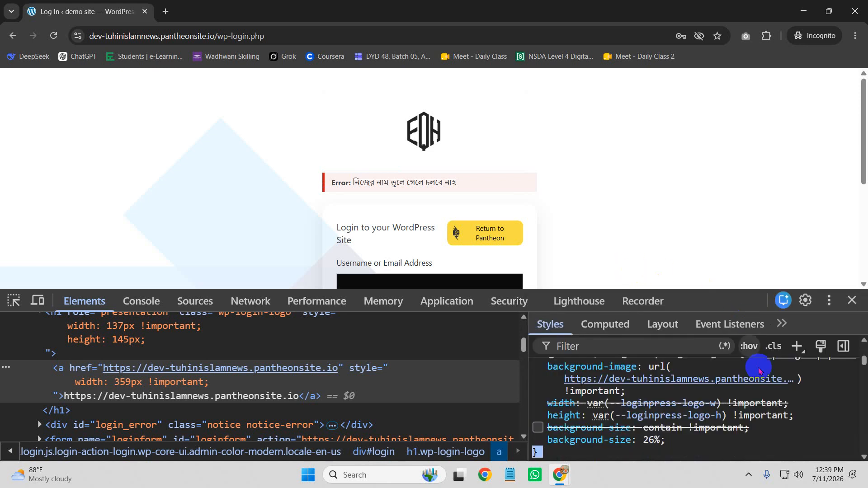
key(ctrl+minus)
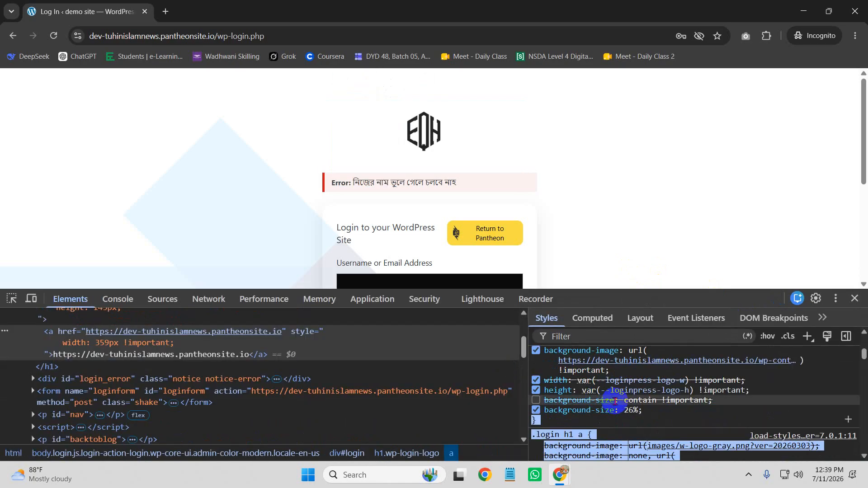
scroll(659, 406, up, 1)
scroll(661, 406, down, 1)
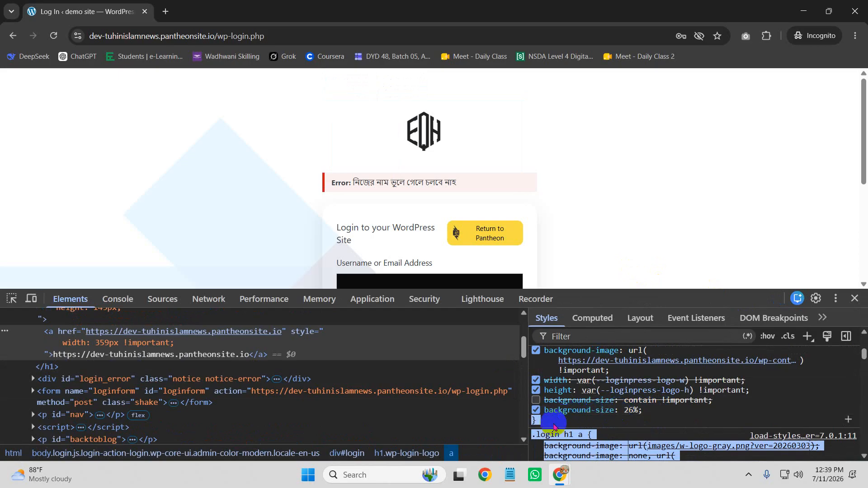
click(544, 421)
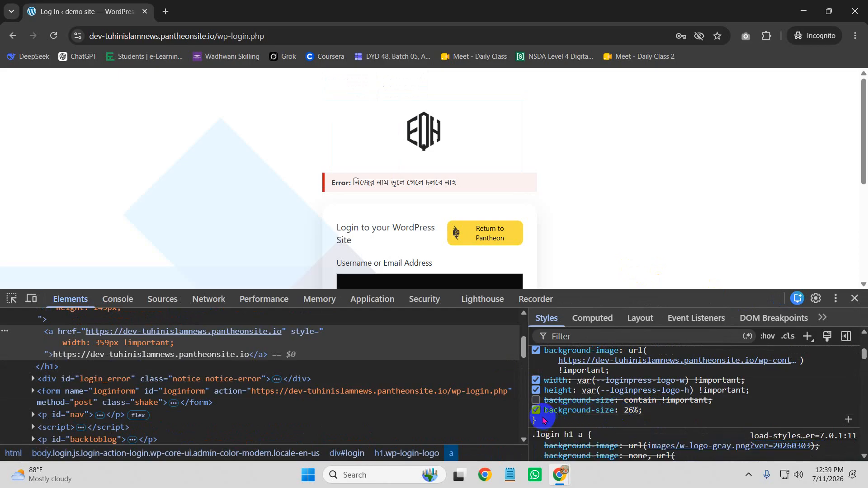
drag(542, 411, 538, 393)
drag(541, 422, 529, 396)
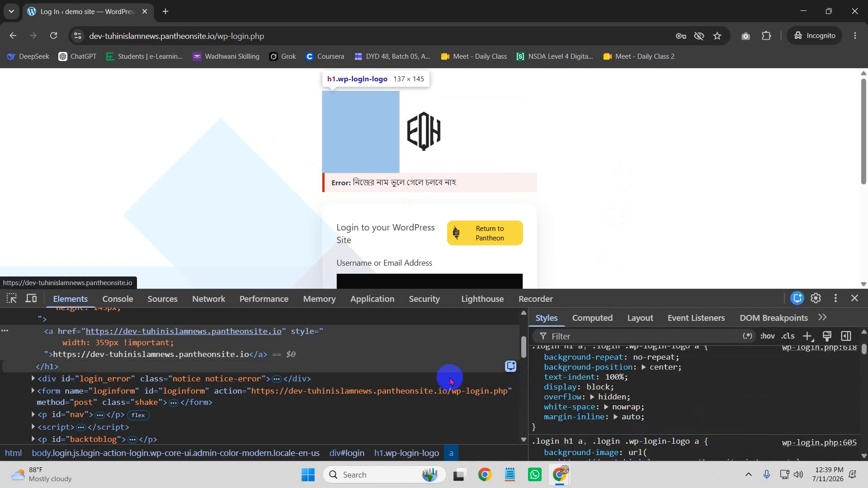
click(559, 475)
Step: Paste the copied .login h1 a rule below the existing Additional CSS and publish
click(501, 436)
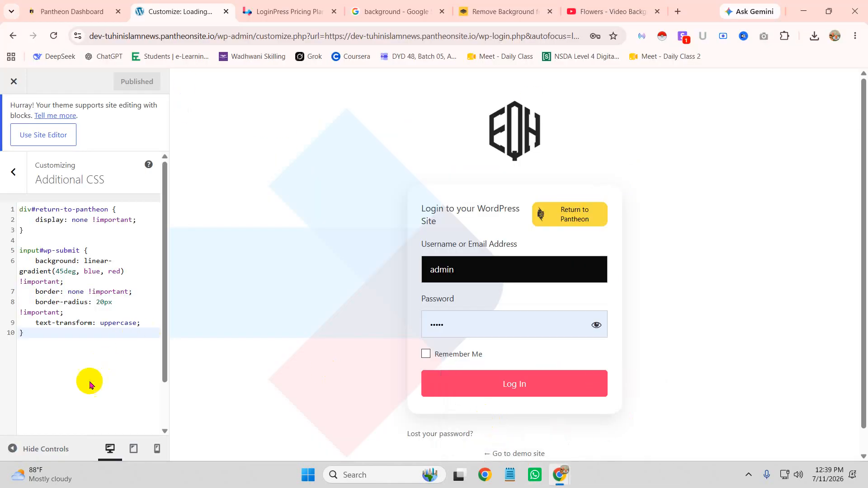
key(Return)
key(Return)
key(Return)
key(ctrl+v)
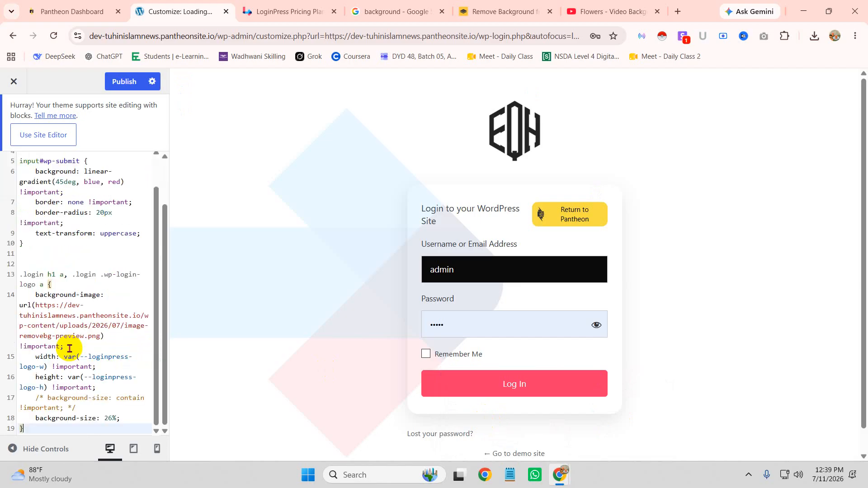
click(124, 82)
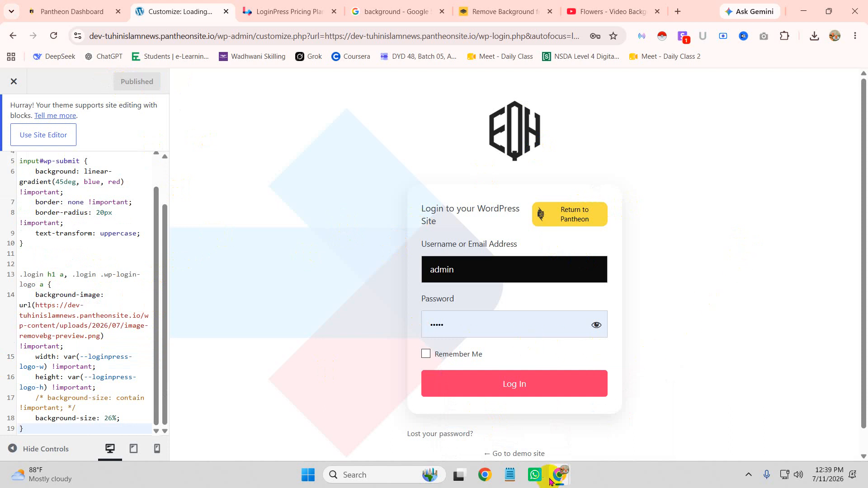
Step: Return to the incognito login page and inspect the form#loginform element and its shake rule
mouse_move(559, 483)
click(617, 446)
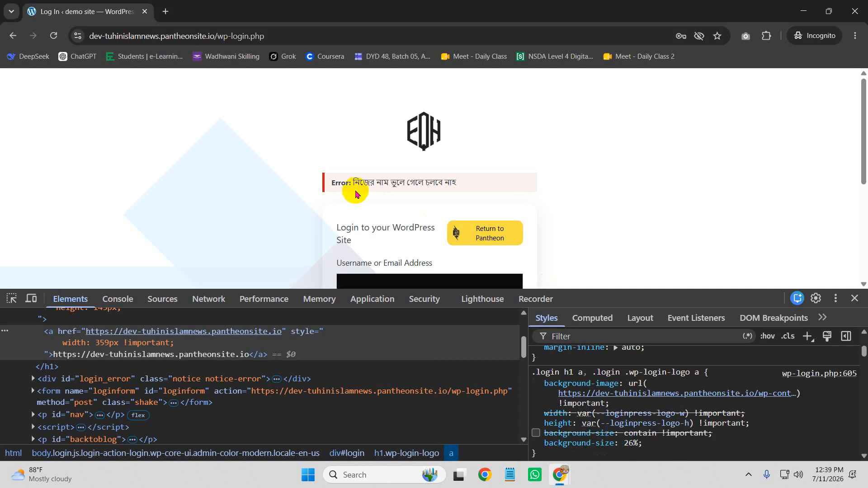
scroll(343, 206, down, 2)
scroll(334, 242, down, 1)
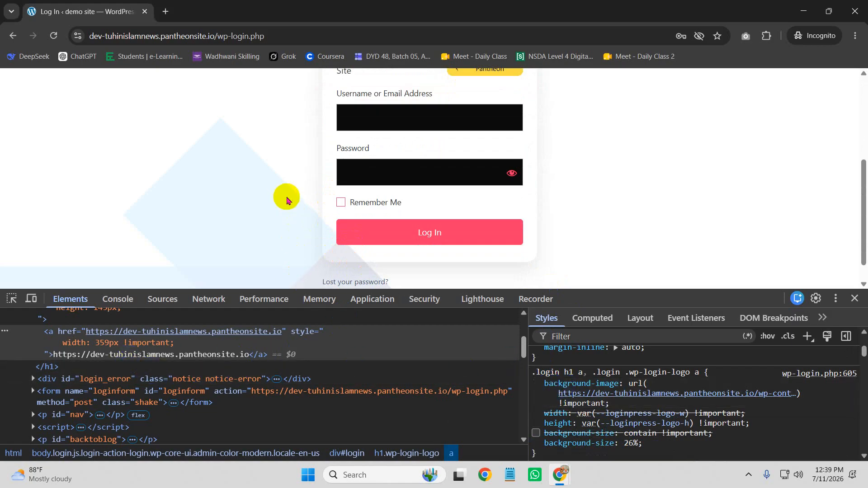
right_click(326, 204)
click(368, 432)
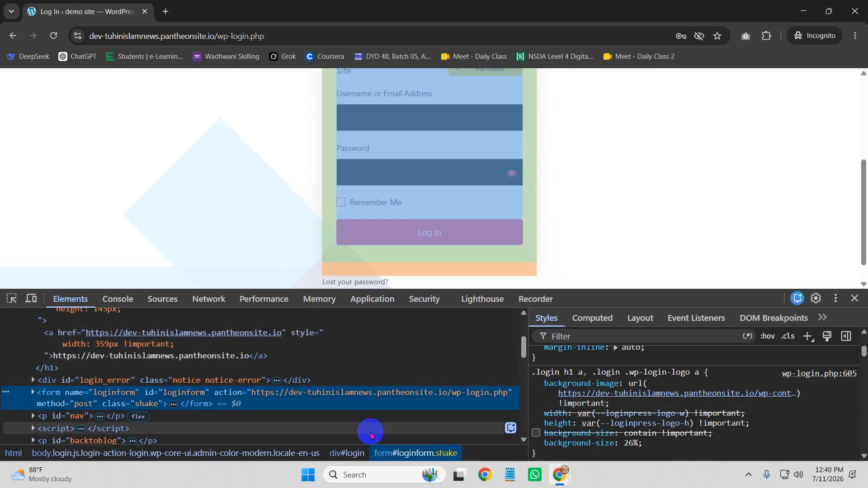
scroll(108, 384, up, 5)
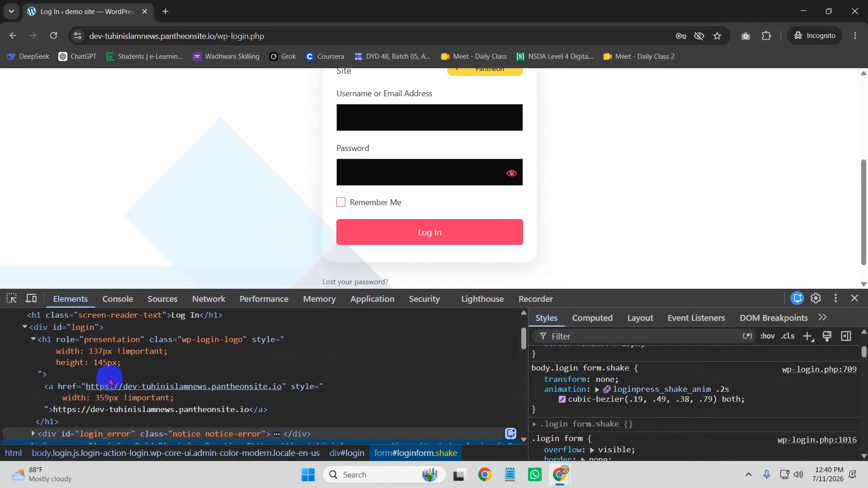
click(11, 299)
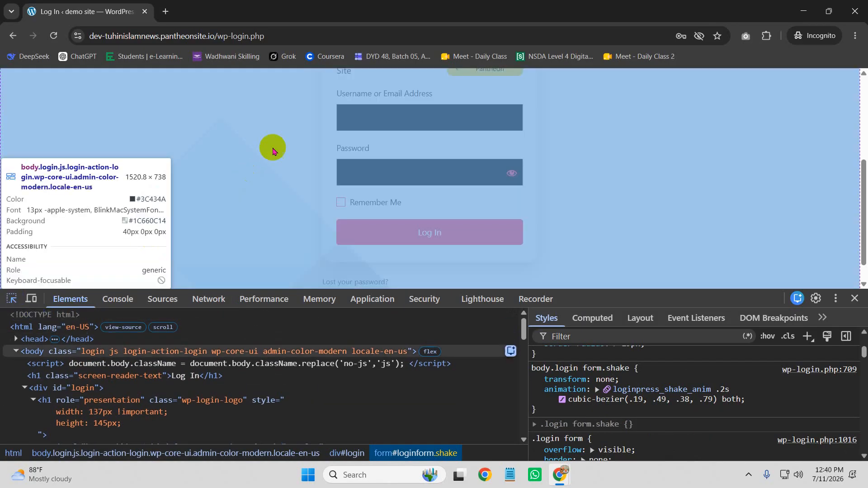
scroll(333, 144, up, 1)
click(330, 125)
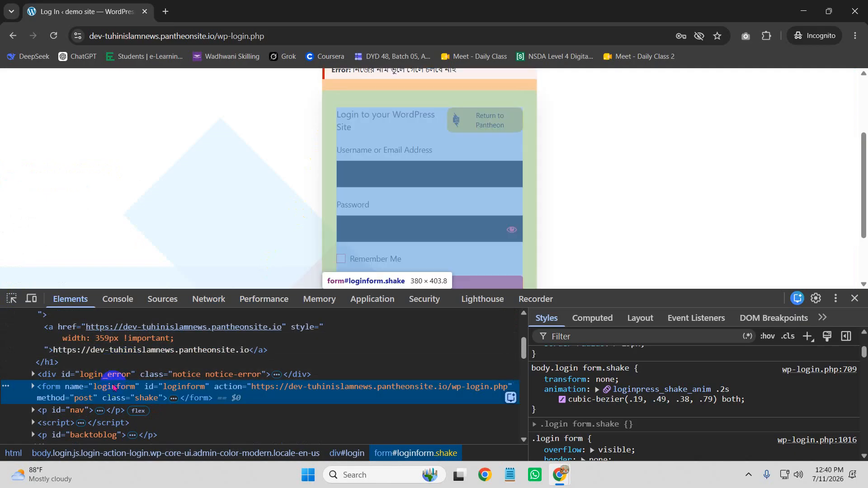
Step: Add border: 2px solid black to the body.login form.shake rule and check the page
click(611, 412)
text(border)
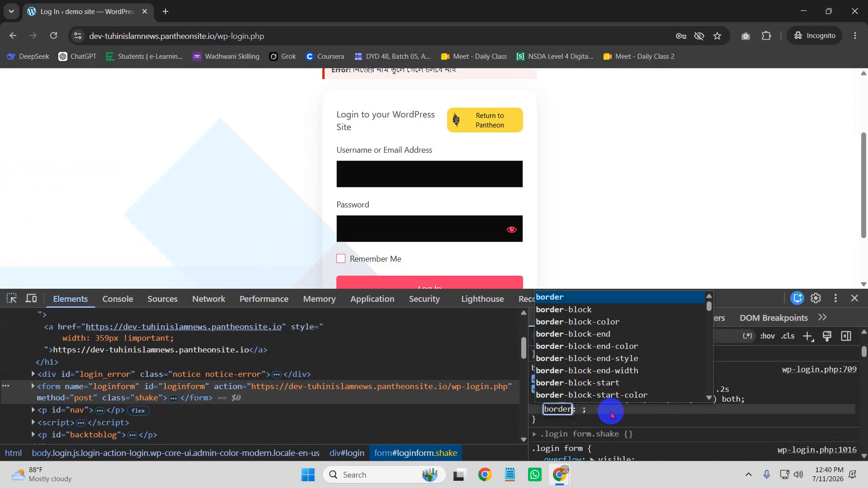
key(Tab)
text(2px solid black)
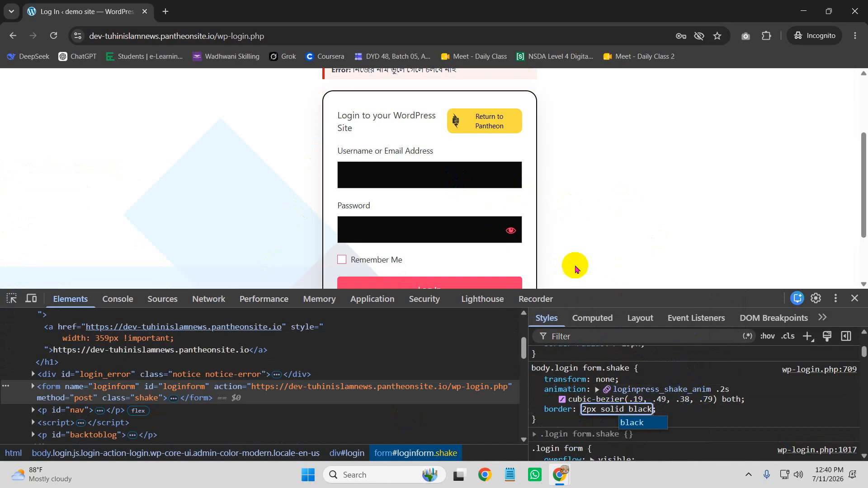
click(598, 251)
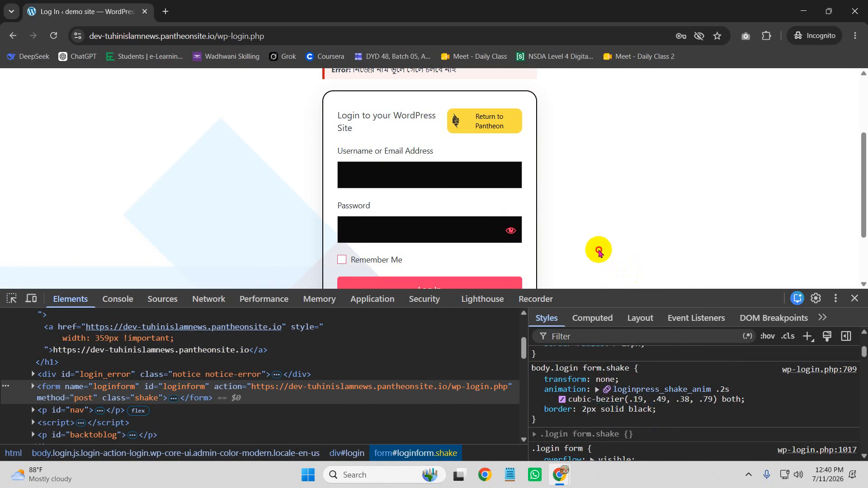
scroll(579, 244, down, 1)
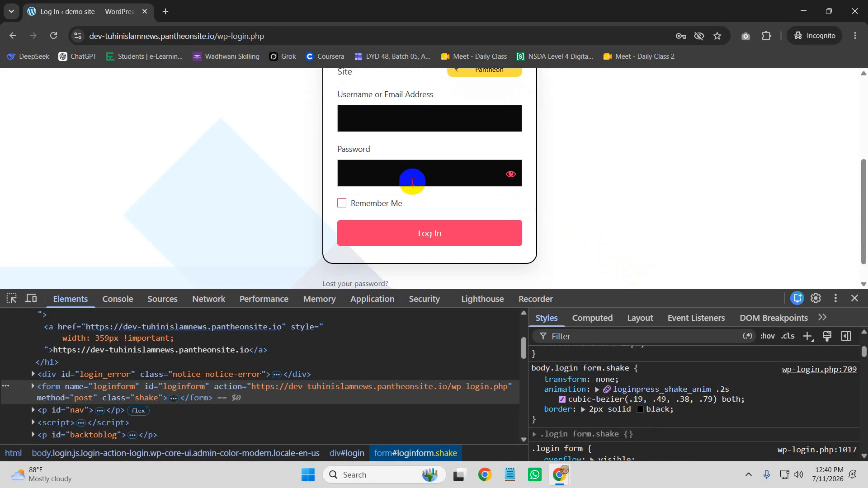
scroll(287, 174, up, 4)
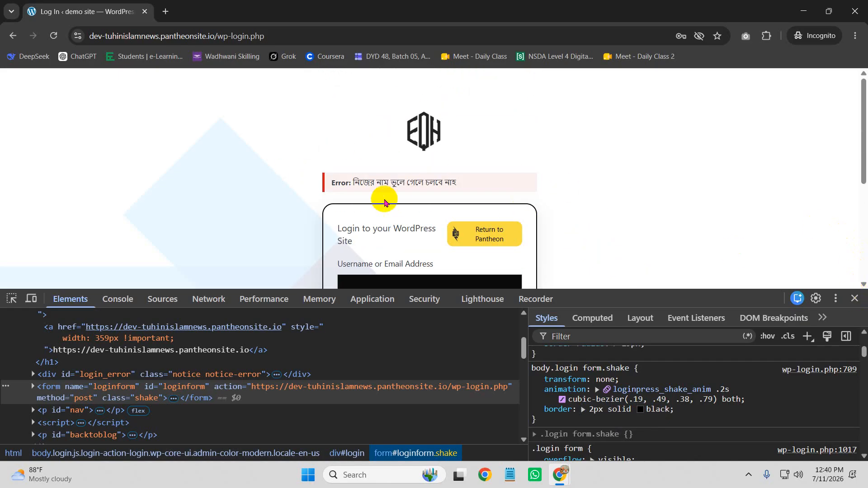
Step: Inspect the red error notice, change its border-left-color from #cc1818 to #CC1815, and close DevTools
right_click(368, 181)
click(406, 411)
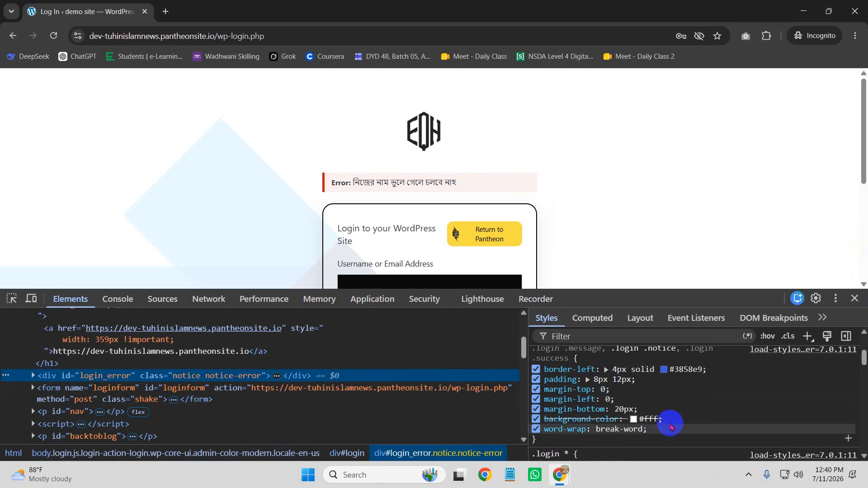
scroll(658, 424, up, 1)
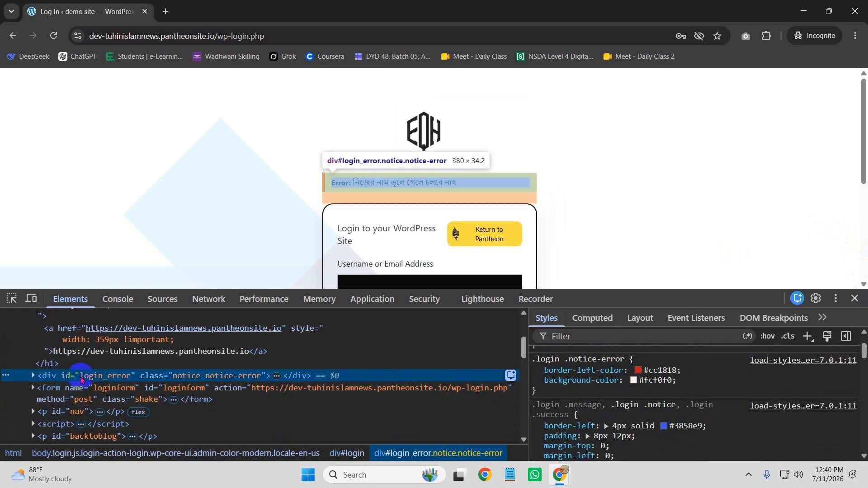
click(12, 299)
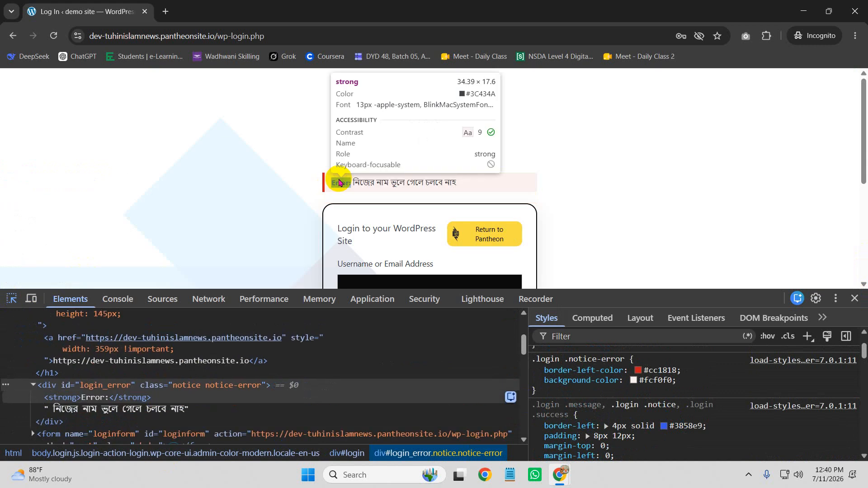
click(331, 177)
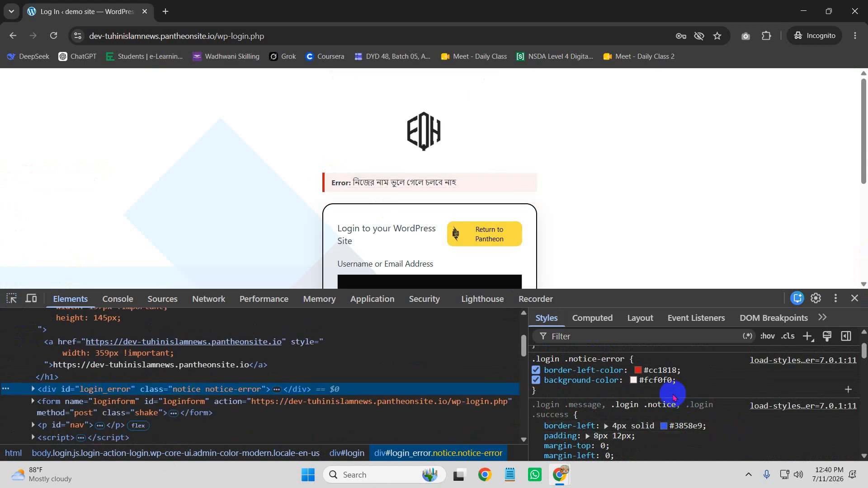
scroll(670, 400, up, 2)
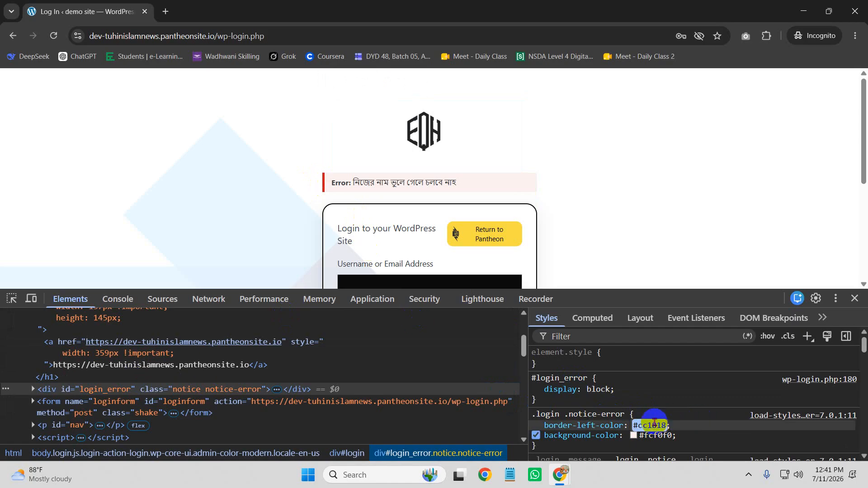
scroll(660, 425, down, 1)
scroll(684, 435, down, 1)
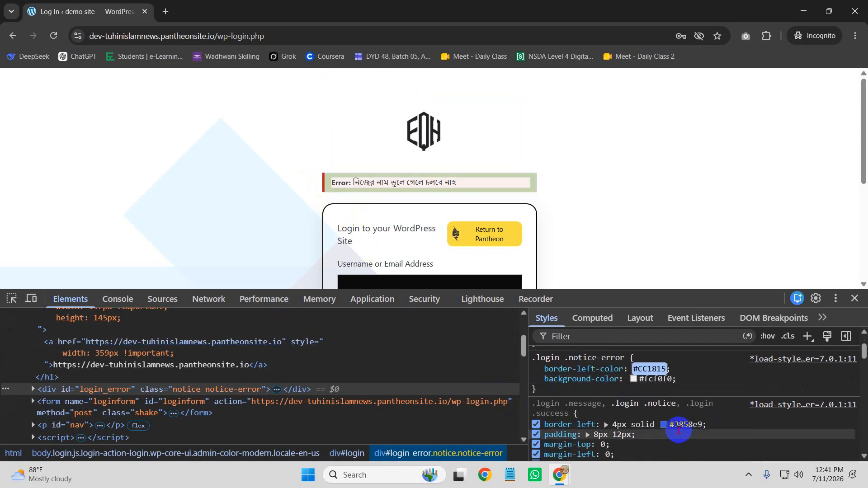
scroll(671, 413, up, 1)
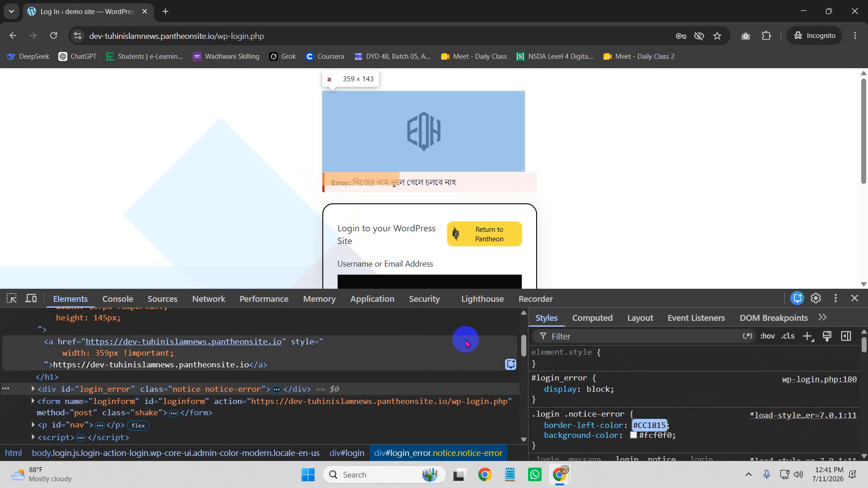
click(854, 298)
Step: Reload the login page and confirm form resubmission so the temporary border styling is gone
scroll(382, 241, down, 1)
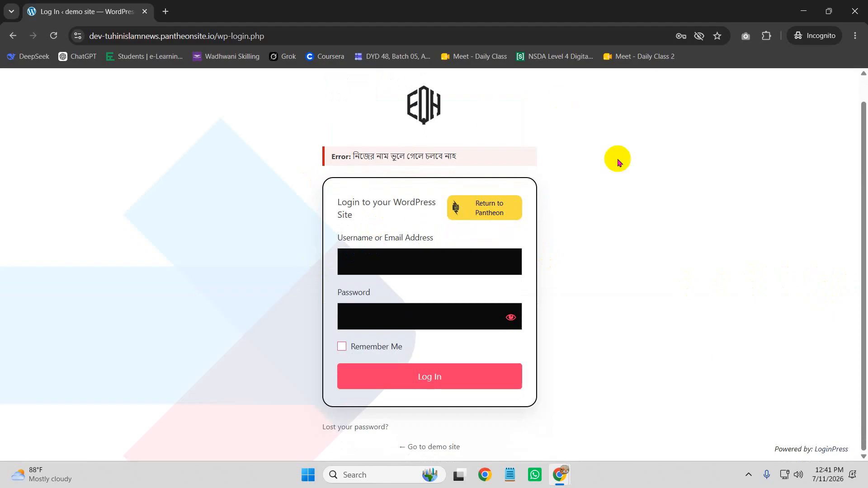
click(375, 260)
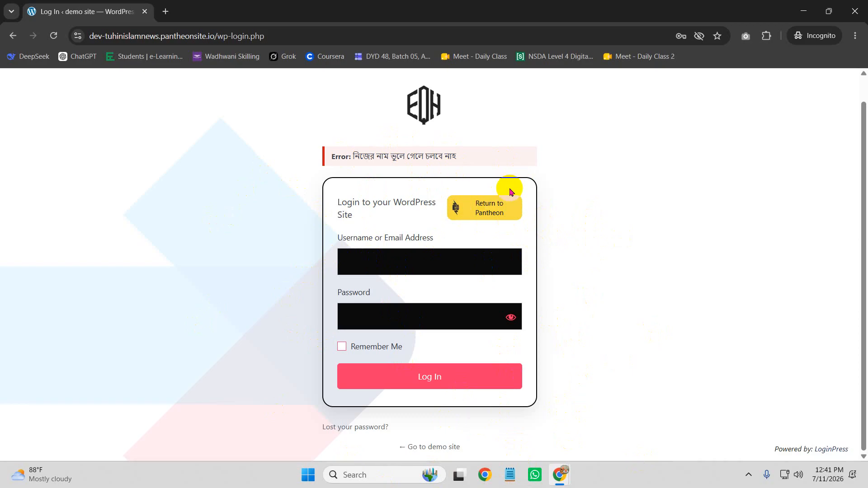
click(53, 36)
click(471, 130)
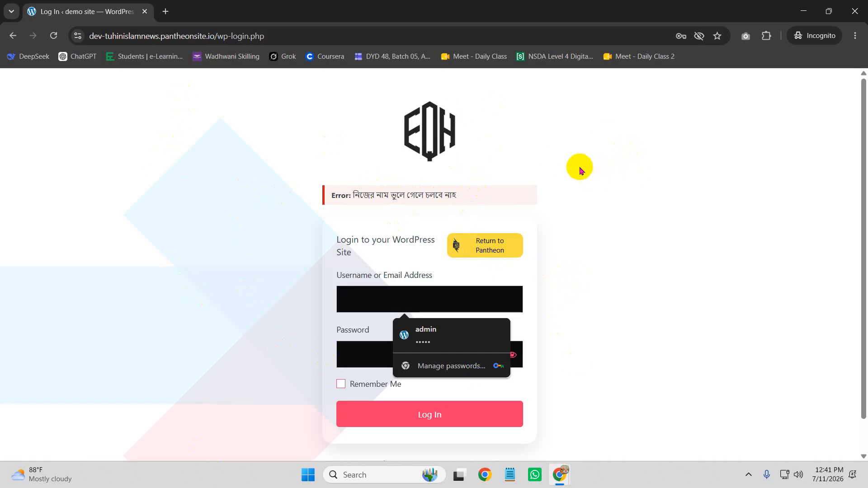
Step: Briefly inspect the login form in DevTools, close DevTools, and bring up the page context menu
right_click(333, 218)
click(410, 446)
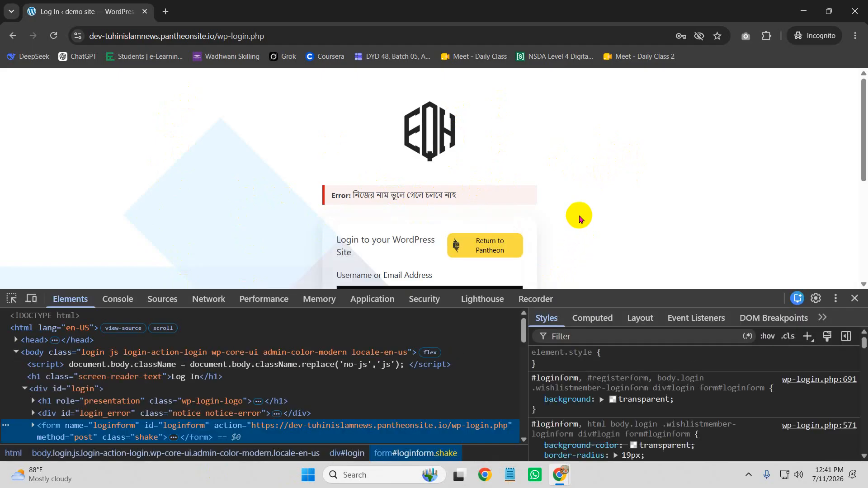
scroll(580, 219, down, 1)
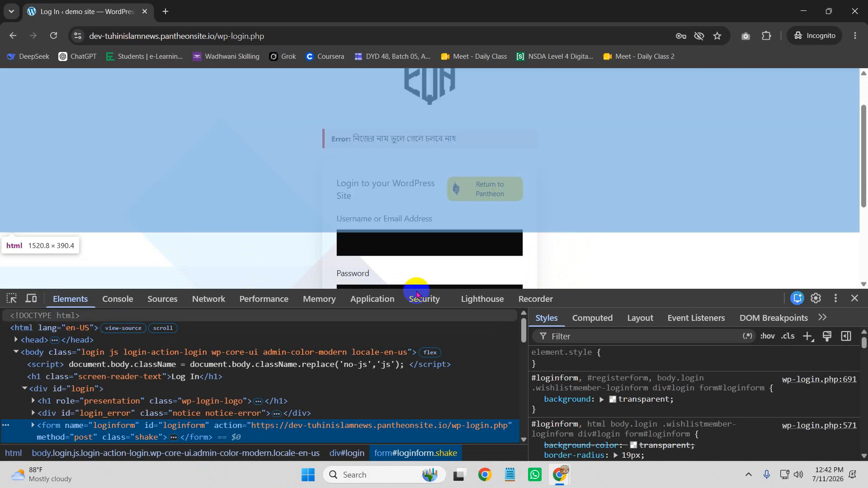
click(854, 298)
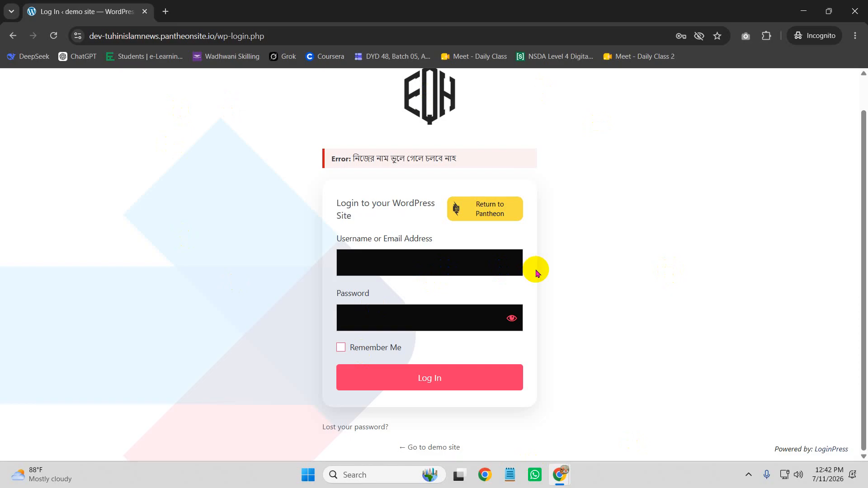
right_click(339, 190)
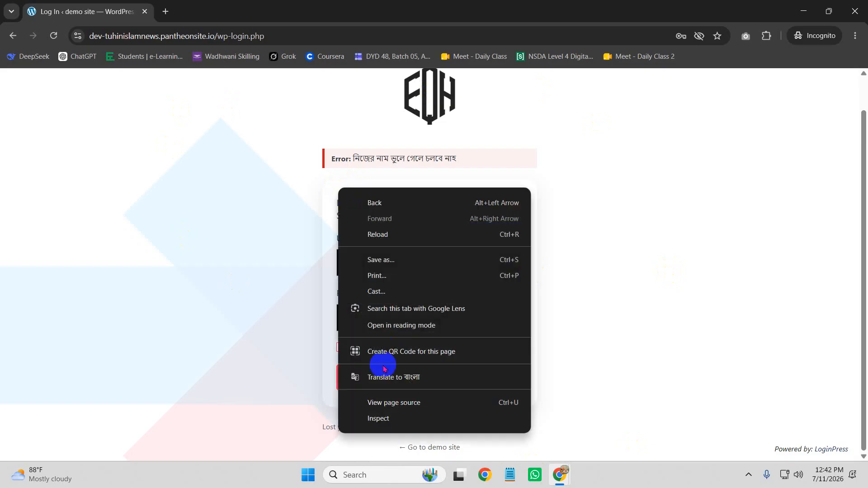
Step: Reopen DevTools on the login form, select the #loginform element, and start the element picker on the logo
click(360, 416)
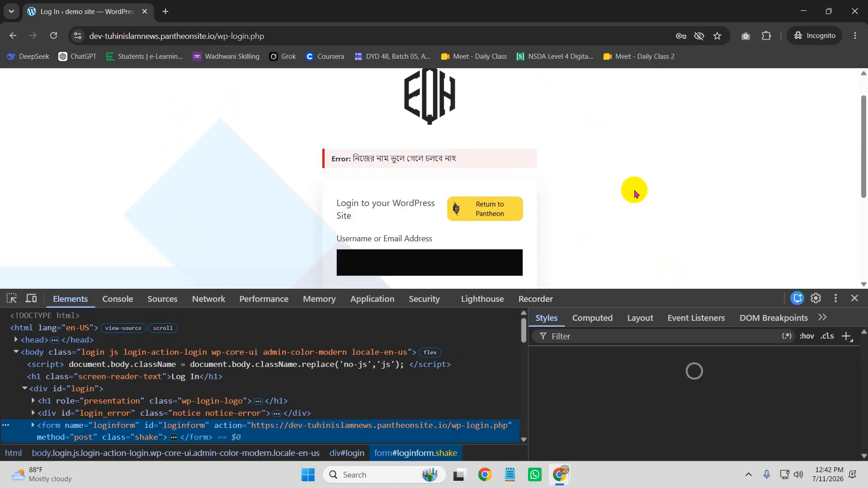
scroll(628, 195, down, 2)
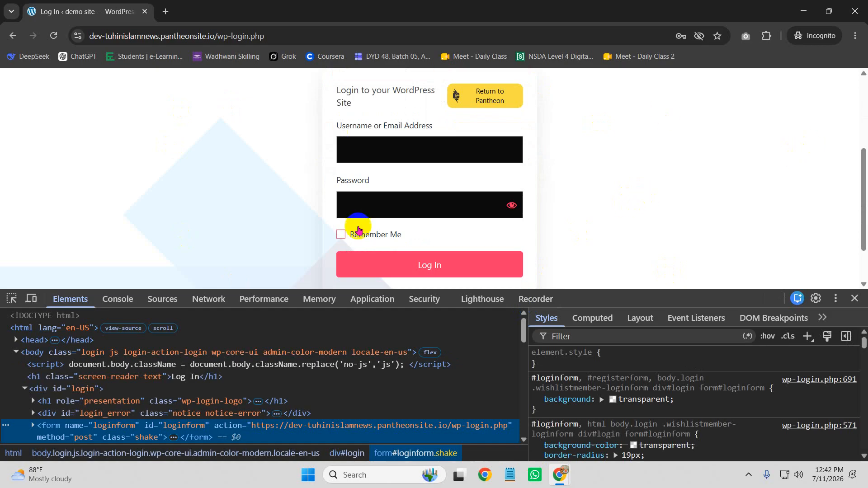
click(387, 160)
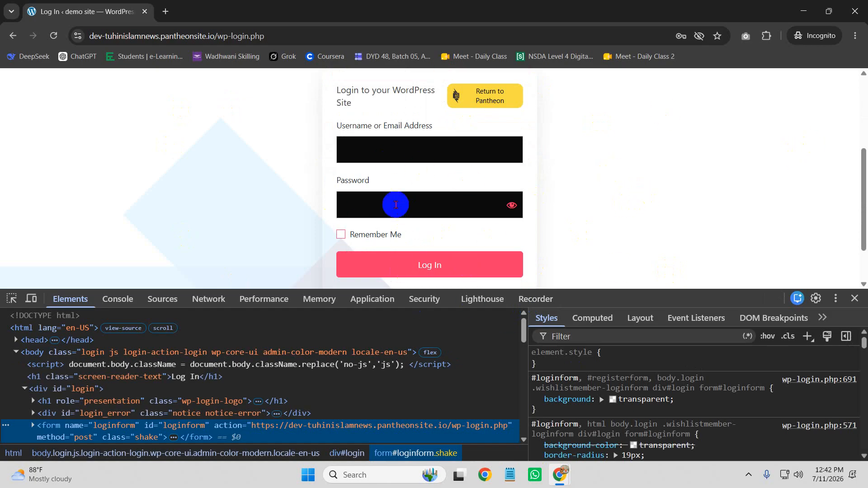
click(154, 424)
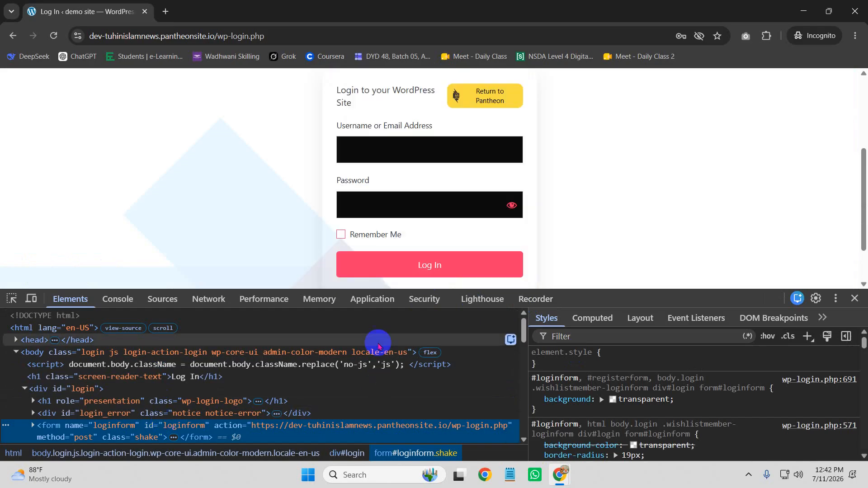
click(65, 435)
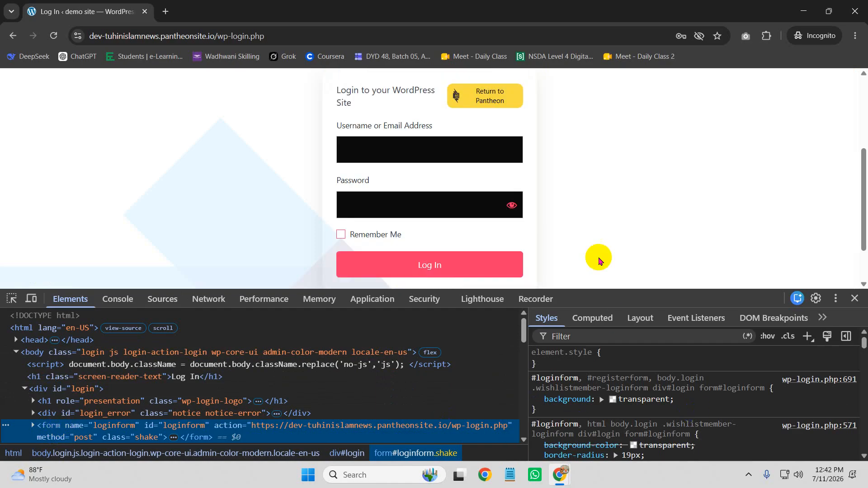
click(553, 357)
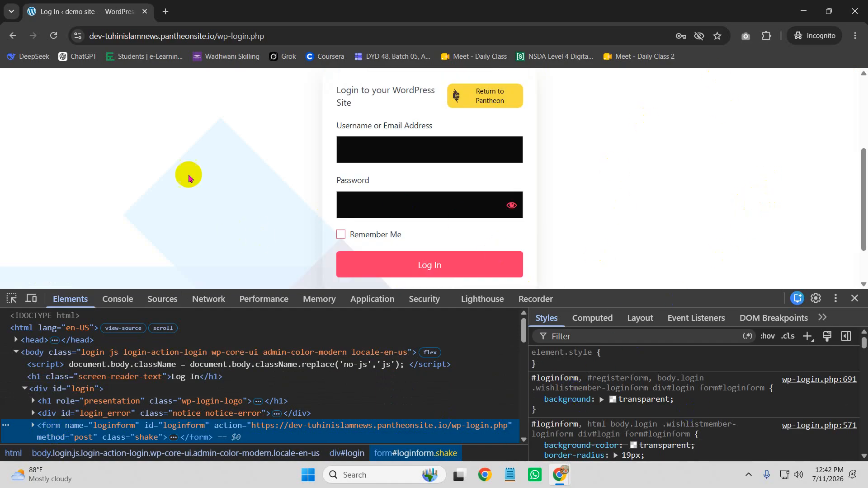
scroll(459, 209, up, 3)
scroll(393, 222, down, 3)
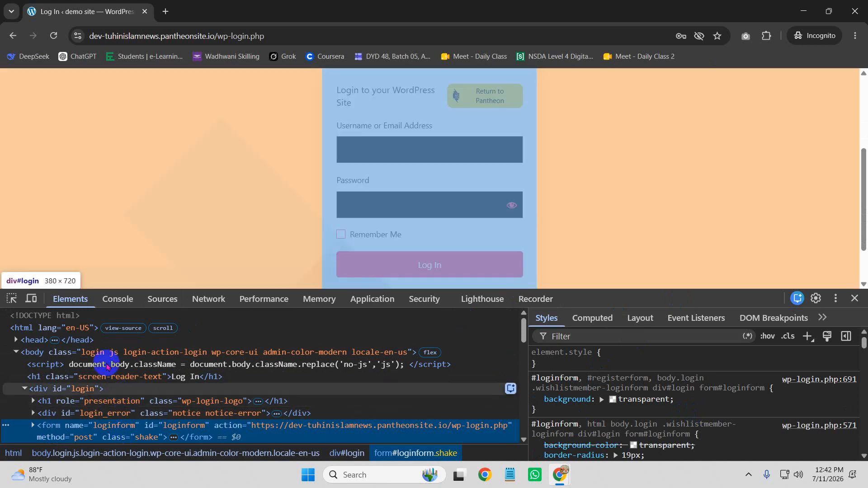
click(11, 298)
scroll(352, 202, up, 5)
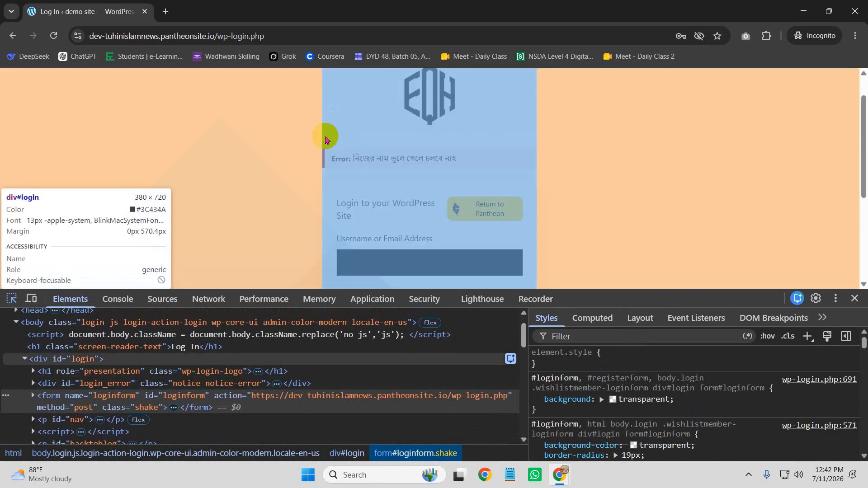
Step: Select div#login and add a new style rule with margin-left: 10px
click(325, 137)
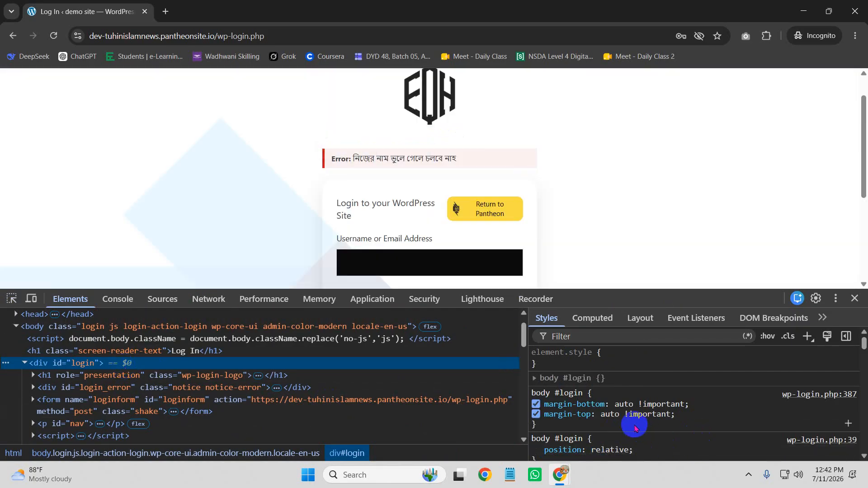
click(807, 337)
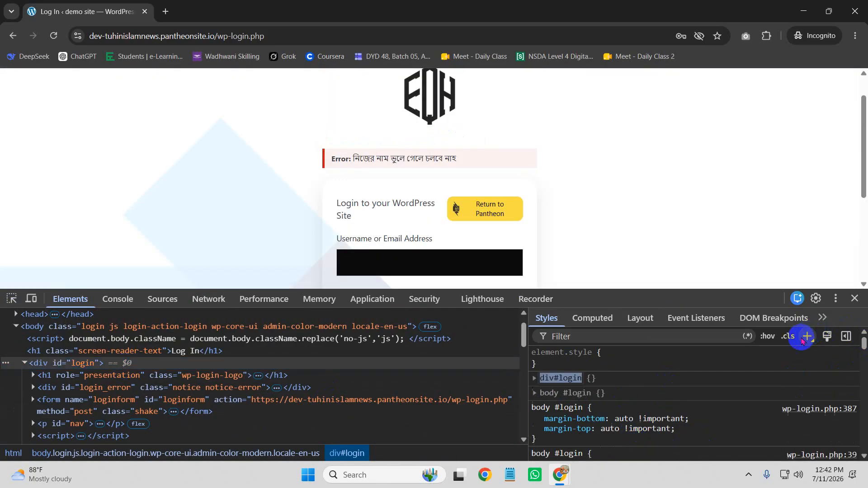
click(611, 389)
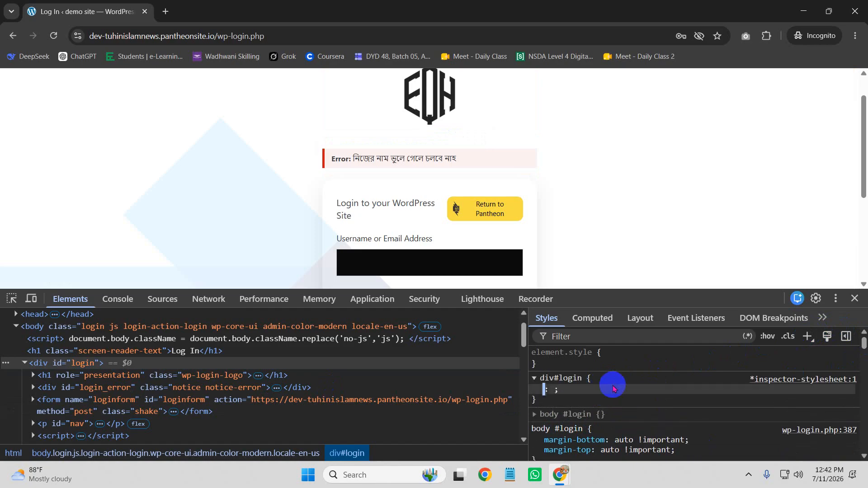
text(ma)
key(Return)
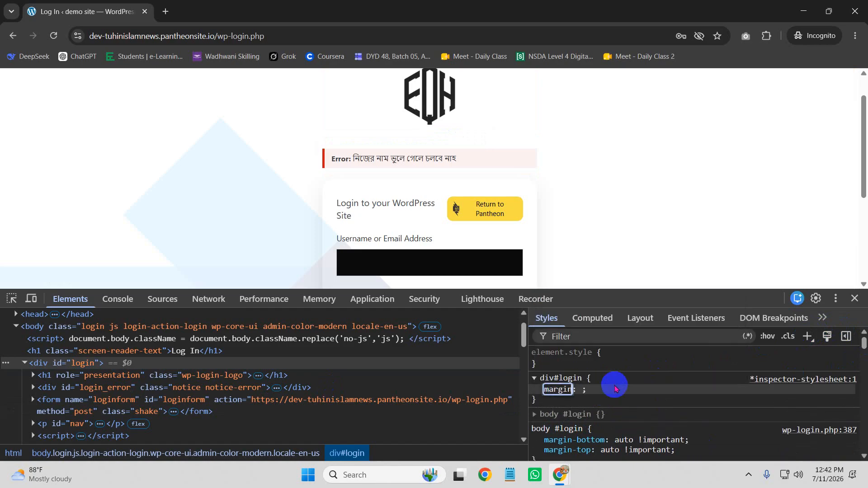
text(-le)
key(Return)
text(10px)
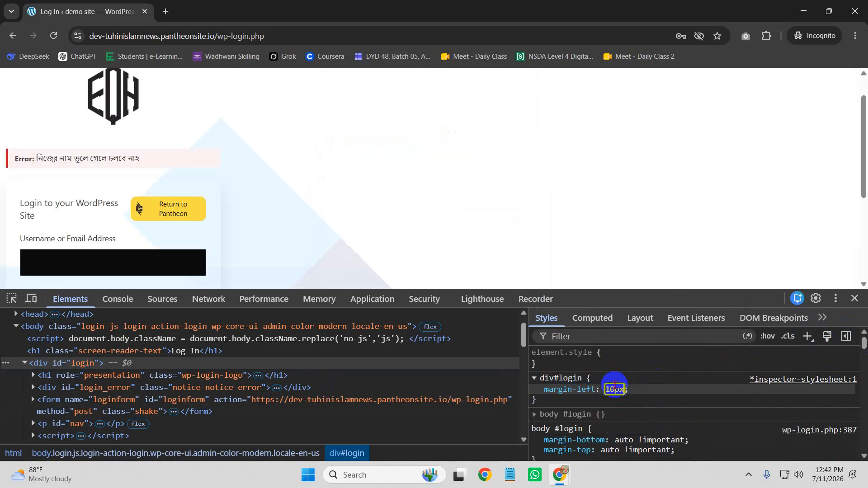
Step: Raise the div#login left margin step by step from 10px to 990px
key(Up)
key(Up)
key(Up)
key(Up)
key(Up)
key(Up)
key(Up)
key(Up)
key(Up)
key(Up)
key(Up)
key(Up)
key(Up)
key(Up)
key(Up)
key(Up)
key(Up)
key(Up)
key(Up)
key(Up)
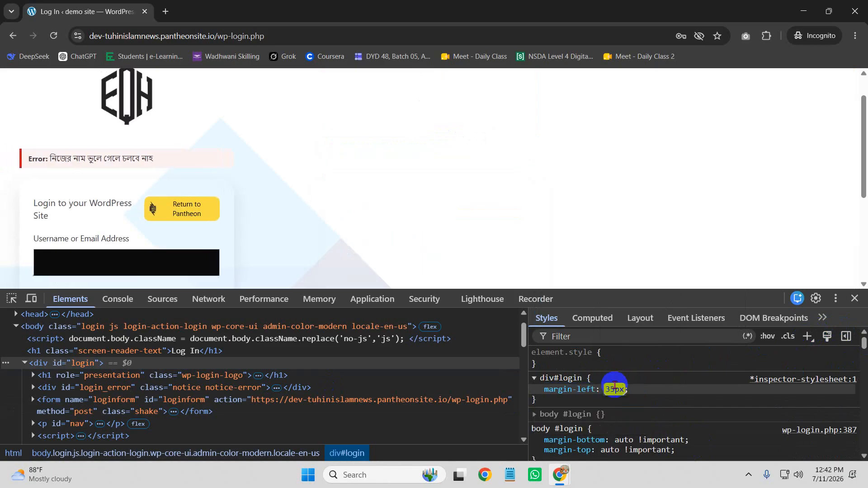
key(Up)
key(Up)
key(Up)
key(Up)
key(Up)
key(Up)
key(Up)
key(Up)
key(Up)
key(Up)
key(Up)
key(Up)
key(Up)
key(Up)
key(Up)
key(Up)
key(Up)
key(Up)
key(Up)
key(Up)
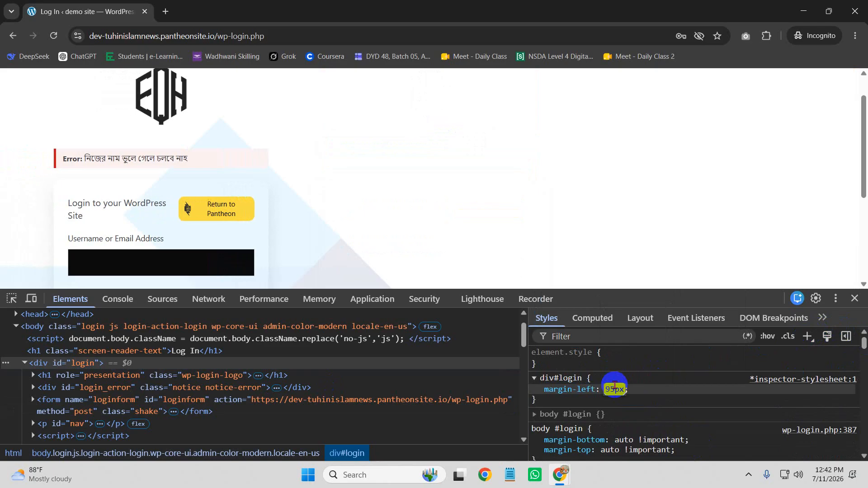
key(Up)
key(Up)
key(Up)
key(Up)
key(Up)
key(Up)
key(Up)
key(Up)
key(Up)
key(Up)
key(Up)
key(Up)
key(Up)
key(Up)
key(Up)
key(Up)
key(Up)
key(Up)
key(Up)
key(Up)
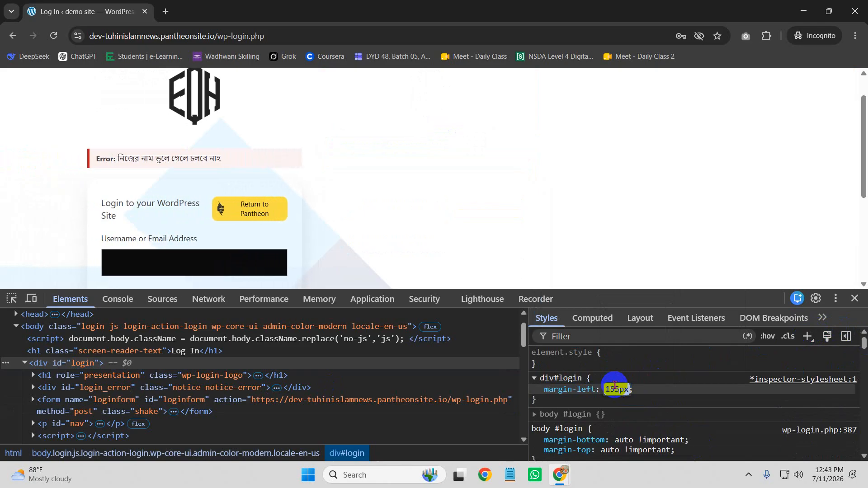
key(Up)
key(Up)
key(Up)
key(Up)
key(Up)
key(Up)
key(Up)
key(Up)
key(Up)
key(Up)
key(Up)
key(Up)
key(Up)
key(Up)
key(Up)
key(Up)
key(Up)
key(Up)
key(Up)
key(Up)
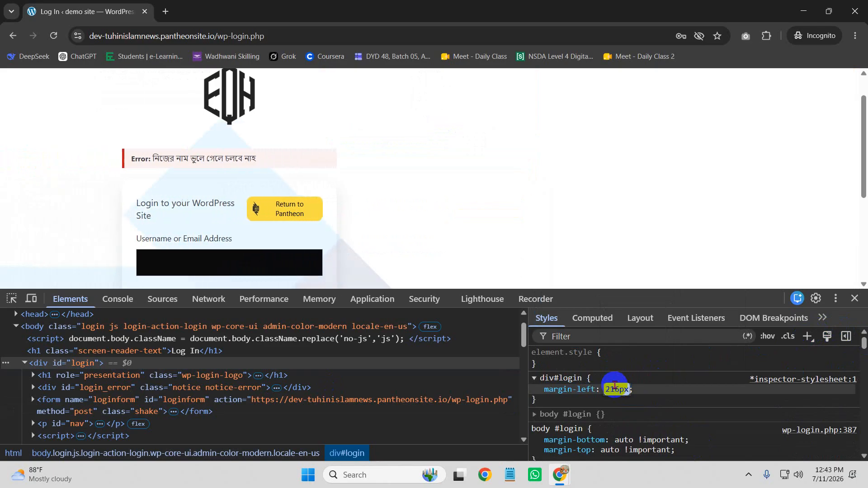
key(Up)
key(Up)
key(Up)
key(Up)
key(Up)
key(Up)
key(Up)
key(Up)
key(Up)
key(Up)
key(Up)
key(Up)
key(Up)
key(Up)
key(Up)
key(Up)
key(Up)
key(Up)
key(Up)
key(Up)
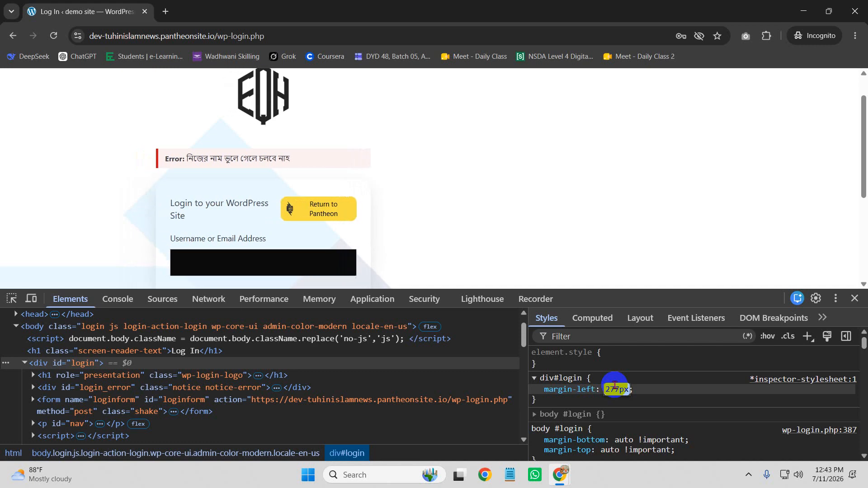
key(Up)
key(Up)
key(Up)
key(Up)
key(Up)
key(Up)
key(Up)
key(Up)
key(Up)
key(Up)
key(Up)
key(Up)
key(Up)
key(Up)
key(Up)
key(Up)
key(Up)
key(Up)
key(Up)
key(Up)
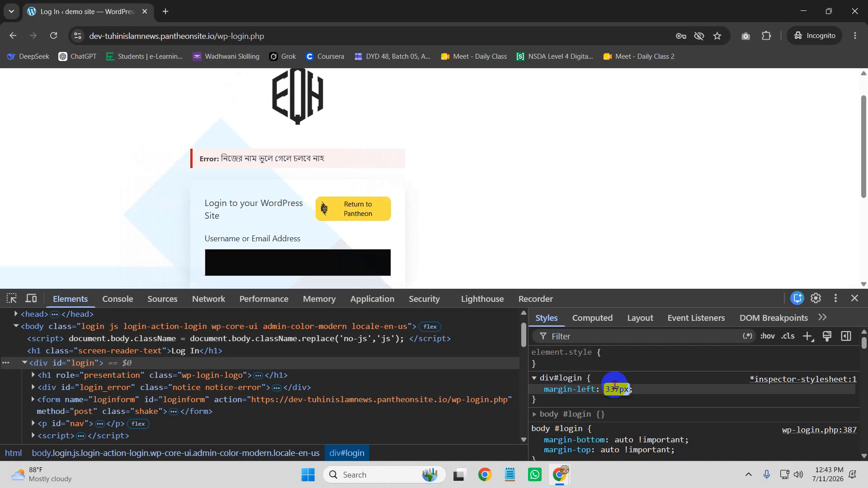
key(Up)
key(Up)
key(Up)
key(Up)
key(Up)
key(Up)
key(Up)
key(Up)
key(Up)
key(Up)
key(Up)
key(Up)
key(Up)
key(Up)
key(Up)
key(Up)
key(Up)
key(Up)
key(Up)
key(Up)
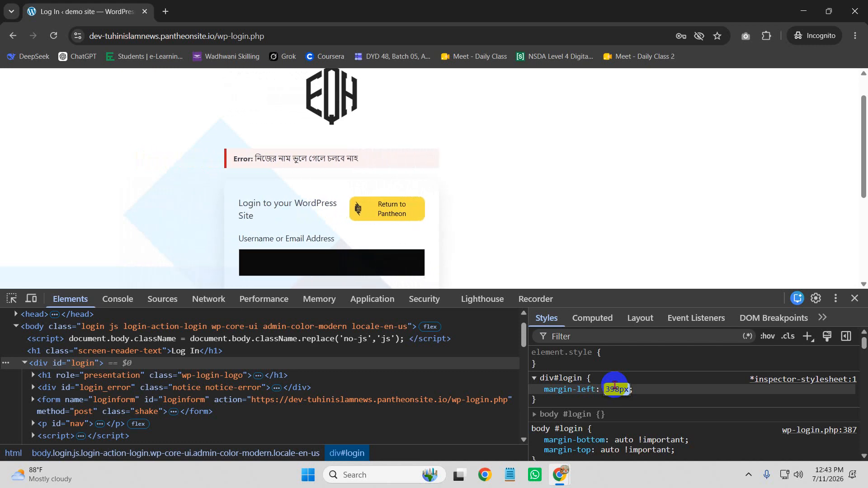
key(Up)
key(Up)
key(Up)
key(Up)
key(Up)
key(Up)
key(Up)
key(Up)
key(Up)
key(Up)
key(Up)
key(Up)
key(Up)
key(Up)
key(Up)
key(Up)
key(Up)
key(Up)
key(Up)
key(Up)
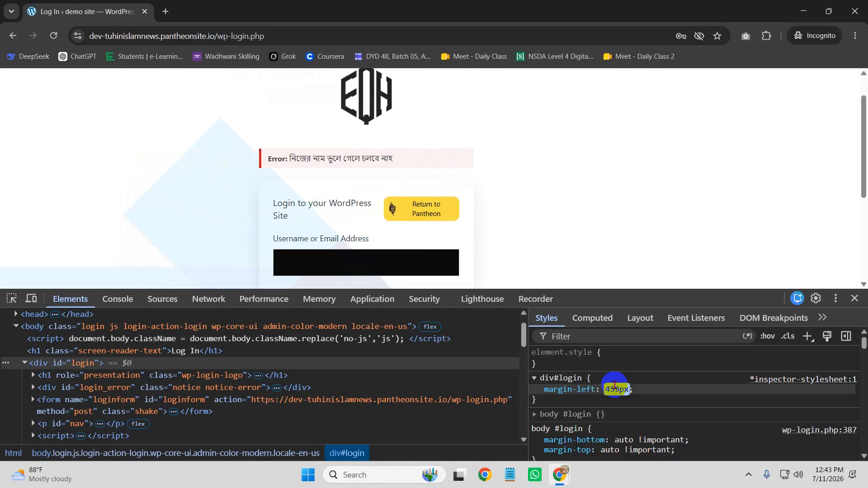
key(Up)
key(Up)
key(Up)
key(Up)
key(Up)
key(Up)
key(Up)
key(Up)
key(Up)
key(Up)
key(Up)
key(Up)
key(Up)
key(Up)
key(Up)
key(Up)
key(Up)
key(Up)
key(Up)
key(Up)
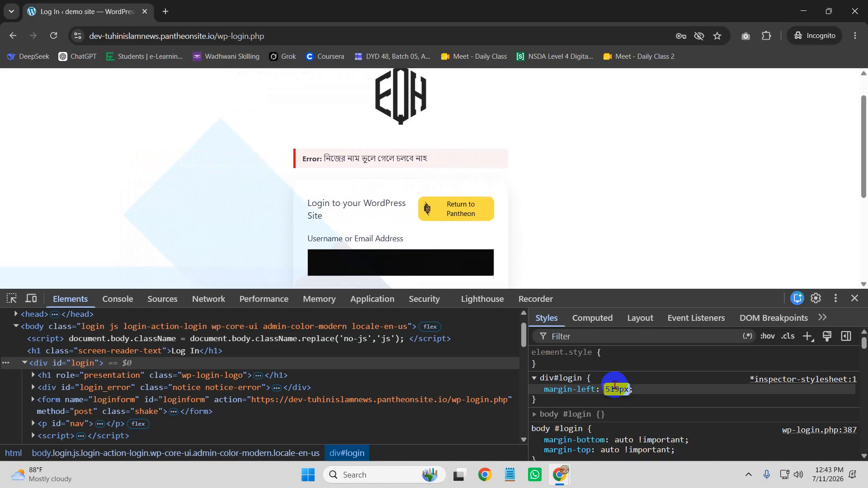
key(Up)
key(Up)
key(Up)
key(Up)
key(Up)
key(Up)
key(Up)
key(Up)
key(Up)
key(Up)
key(Up)
key(Up)
key(Up)
key(Up)
key(Up)
key(Up)
key(Up)
key(Up)
key(Up)
key(Up)
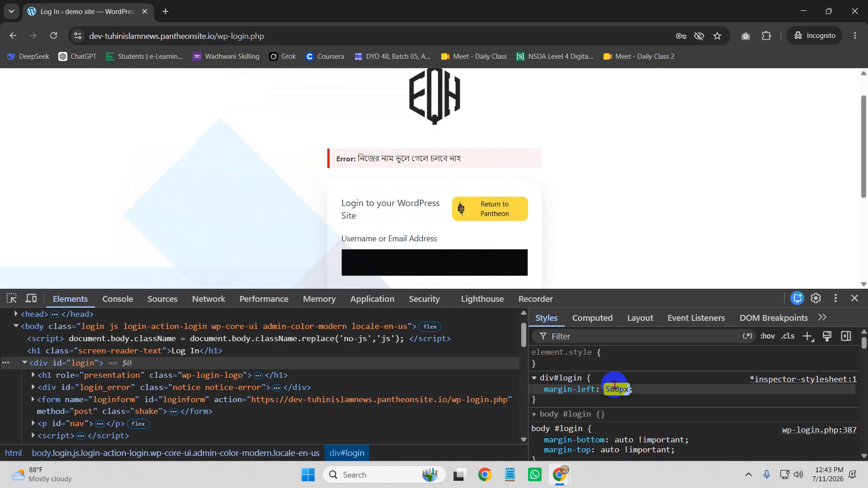
key(Up)
key(Up)
key(Up)
key(Up)
key(Up)
key(Up)
key(Up)
key(Up)
key(Up)
key(Up)
key(Up)
key(Up)
key(Up)
key(Up)
key(Up)
key(Up)
key(Up)
key(Up)
key(Up)
key(Up)
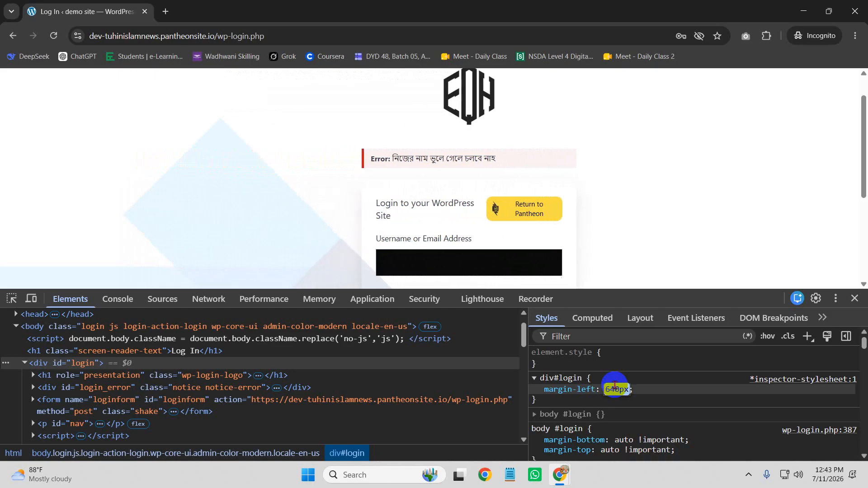
key(Up)
key(Up)
key(Up)
key(Up)
key(Up)
key(Up)
key(Up)
key(Up)
key(Up)
key(Up)
key(Up)
key(Up)
key(Up)
key(Up)
key(Up)
key(Up)
key(Up)
key(Up)
key(Up)
key(Up)
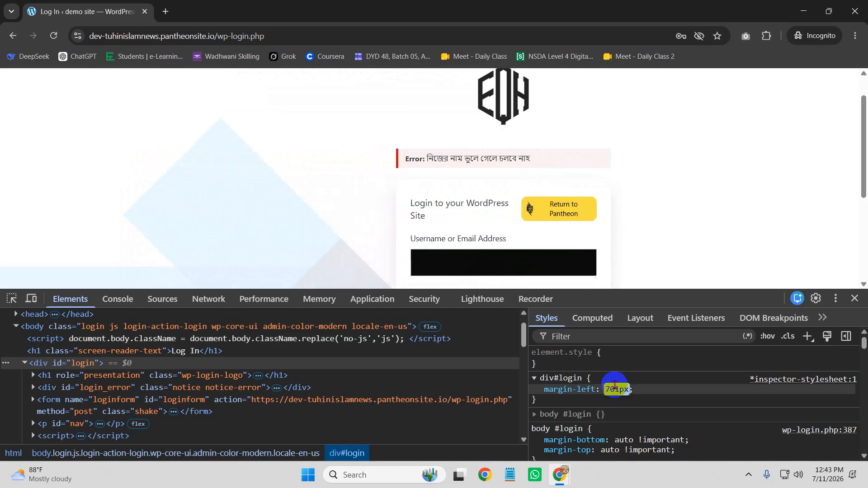
key(Up)
key(Up)
key(Up)
key(Up)
key(Up)
key(Up)
key(Up)
key(Up)
key(Up)
key(Up)
key(Up)
key(Up)
key(Up)
key(Up)
key(Up)
key(Up)
key(Up)
key(Up)
key(Up)
key(Up)
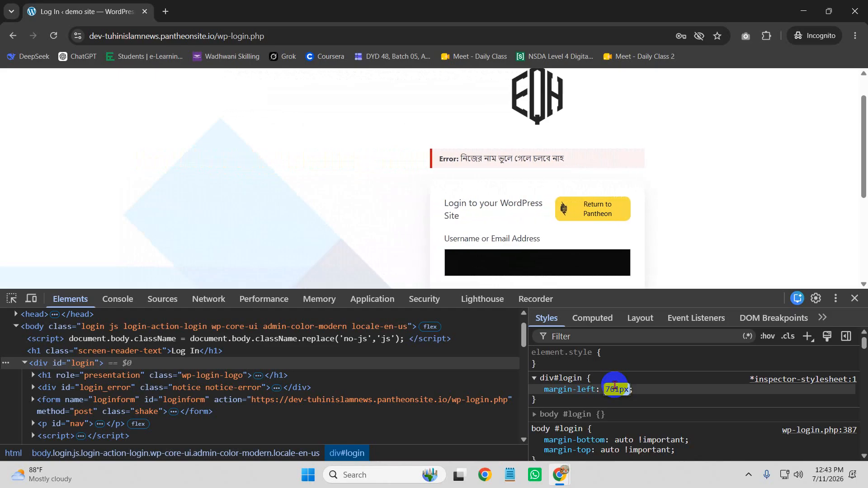
key(Up)
key(Up)
key(Up)
key(Up)
key(Up)
key(Up)
key(Up)
key(Up)
key(Up)
key(Up)
key(Up)
key(Up)
key(Up)
key(Up)
key(Up)
key(Up)
key(Up)
key(Up)
key(Up)
key(Up)
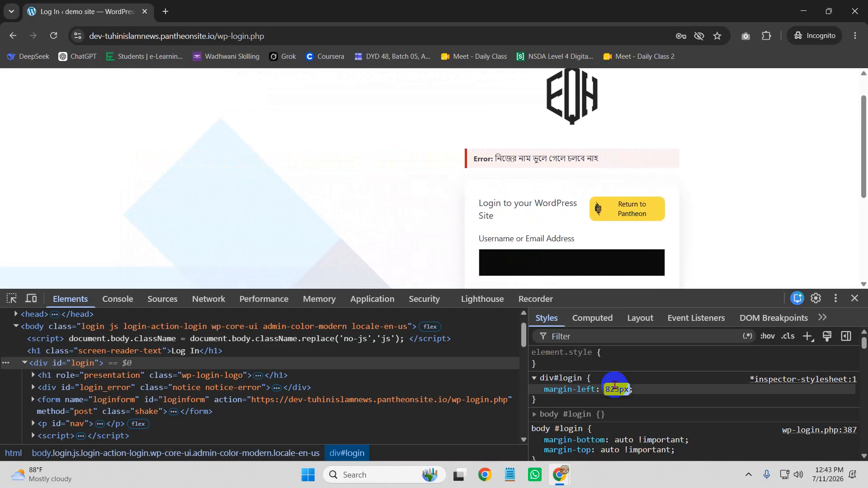
key(Up)
key(Up)
key(Up)
key(Up)
key(Up)
key(Up)
key(Up)
key(Up)
key(Up)
key(Up)
key(Up)
key(Up)
key(Up)
key(Up)
key(Up)
key(Up)
key(Up)
key(Up)
key(Up)
key(Up)
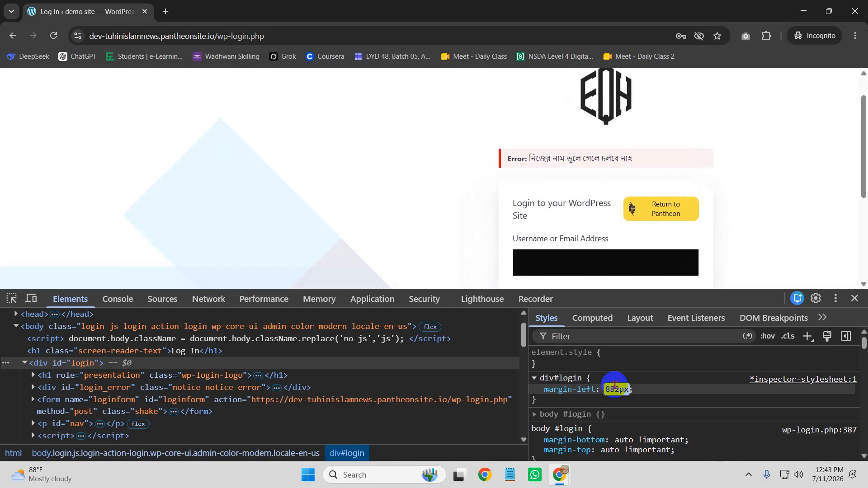
key(Up)
key(Up)
key(Up)
key(Up)
key(Up)
key(Up)
key(Up)
key(Up)
key(Up)
key(Up)
key(Up)
key(Up)
key(Up)
key(Up)
key(Up)
key(Up)
key(Up)
key(Up)
key(Up)
key(Up)
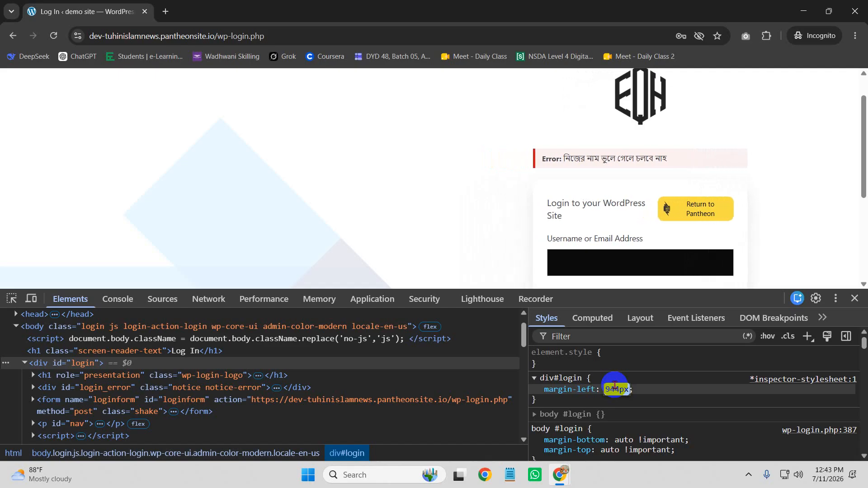
key(Up)
key(Up)
key(Up)
key(Up)
key(Up)
key(Up)
key(Up)
key(Up)
key(Up)
key(Up)
key(Up)
key(Up)
key(Up)
key(Up)
key(Up)
key(Up)
key(Up)
key(Up)
key(Up)
key(Up)
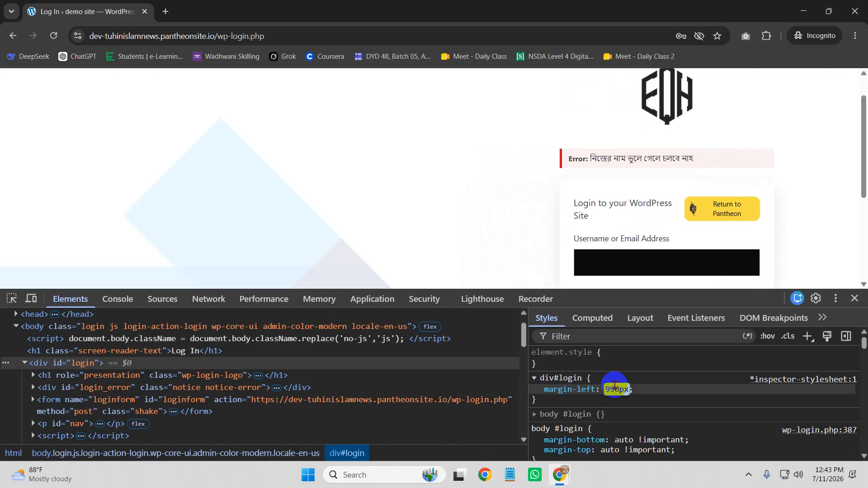
key(Tab)
key(Tab)
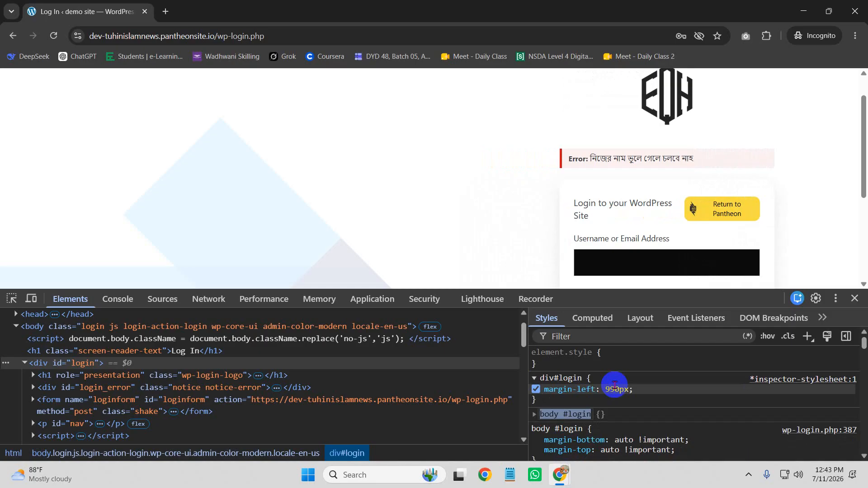
Step: Add border: 2px solid black to the div#login rule, then disable that border
click(658, 390)
text(border)
key(Tab)
text(2px)
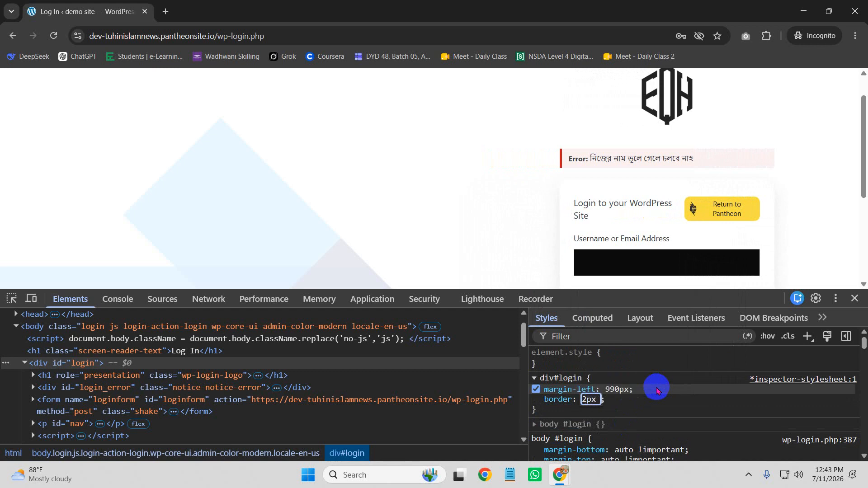
text( solid black)
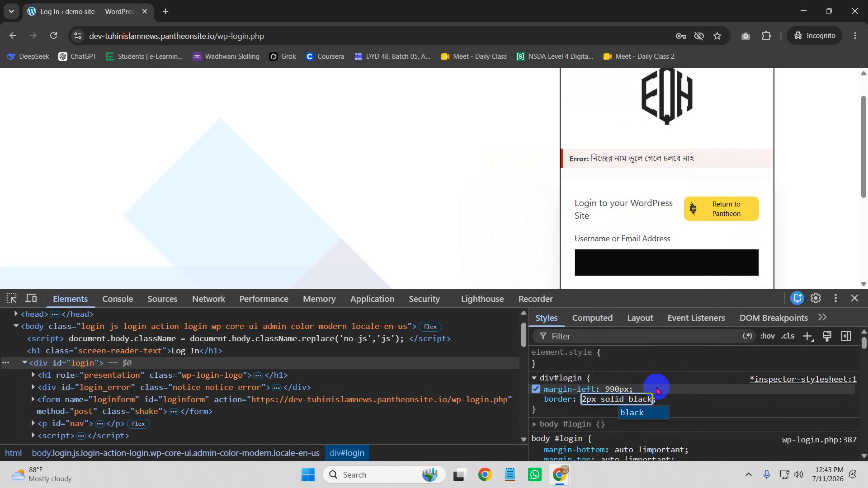
scroll(741, 135, down, 5)
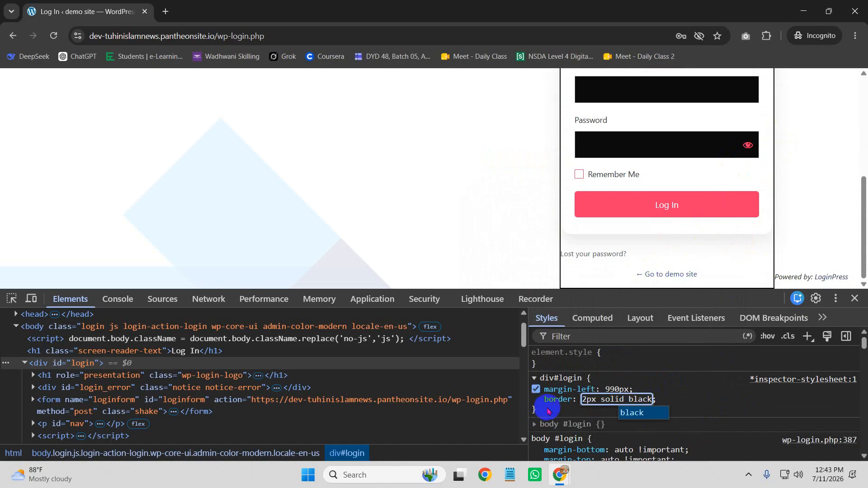
click(538, 403)
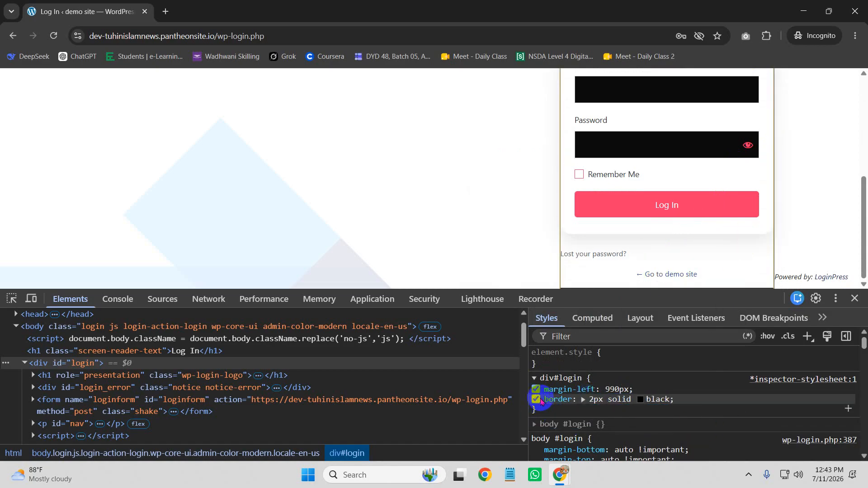
click(537, 399)
scroll(718, 226, up, 1)
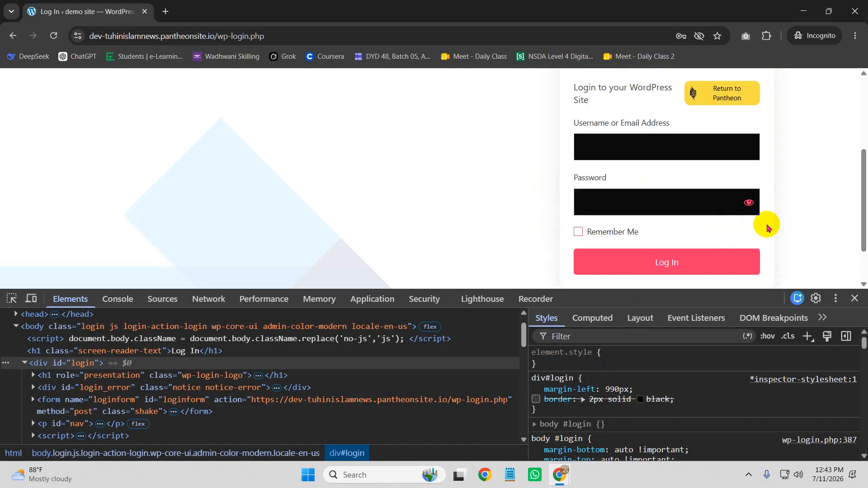
Step: Close DevTools and the Incognito window to get back to the Customizer's Additional CSS
click(854, 298)
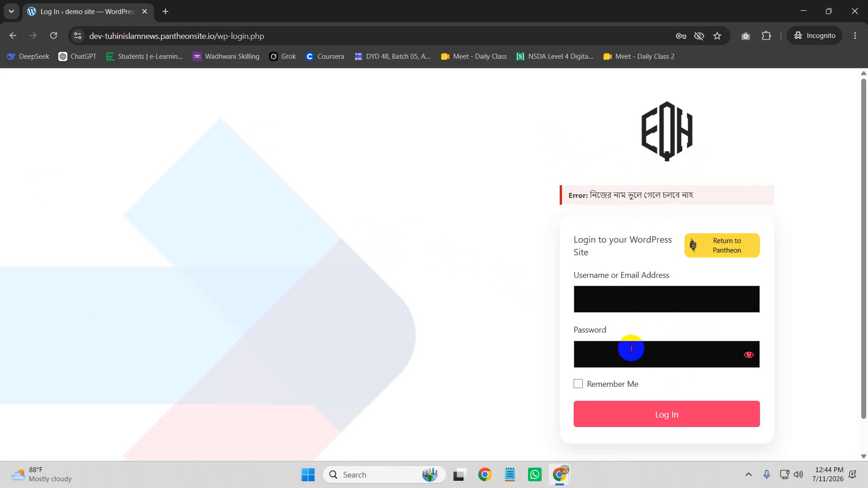
mouse_move(561, 471)
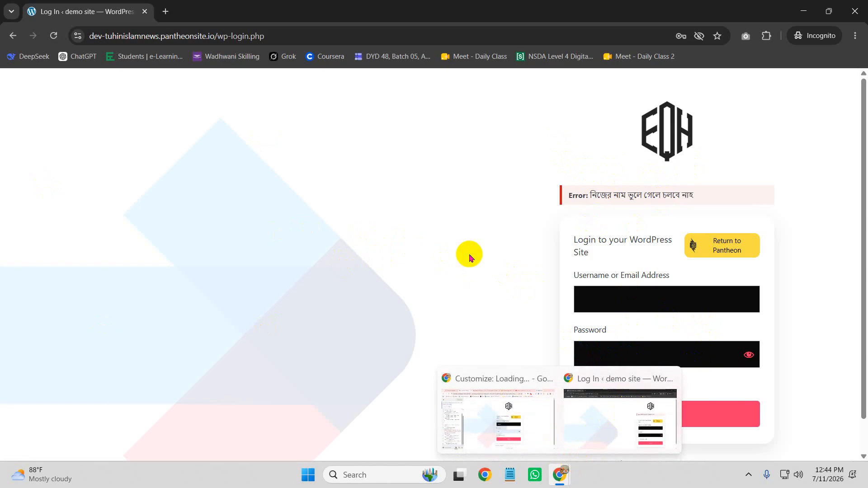
scroll(631, 347, down, 2)
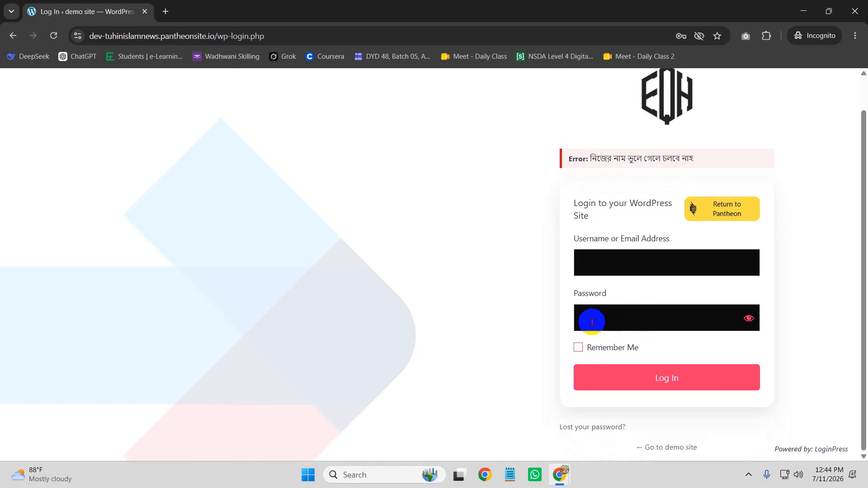
scroll(468, 303, up, 2)
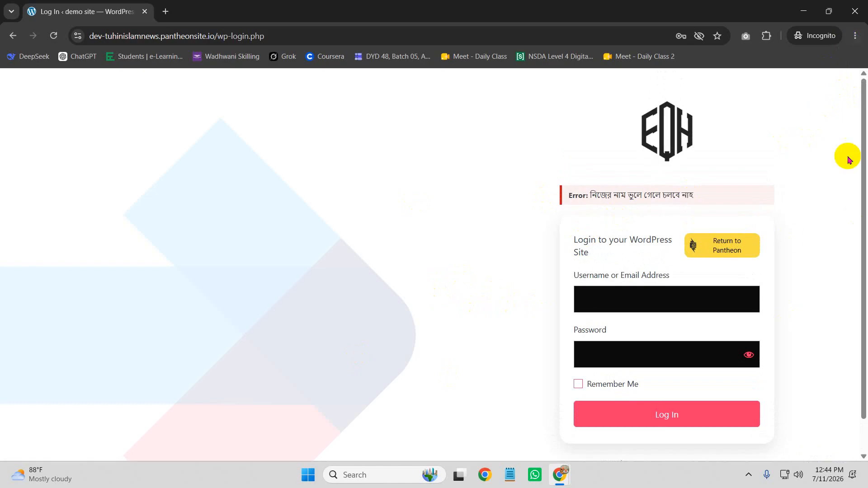
click(854, 12)
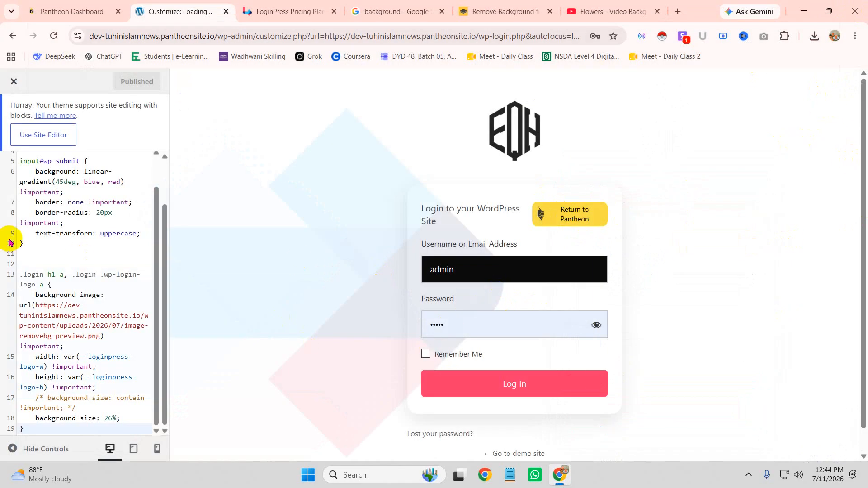
Step: Leave the Customizer and search Add Plugins for 'wp reset'
click(14, 81)
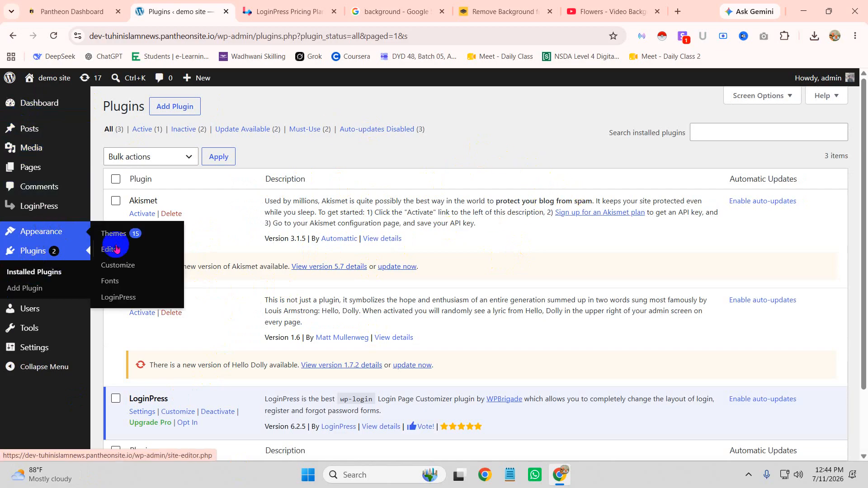
click(38, 278)
click(36, 296)
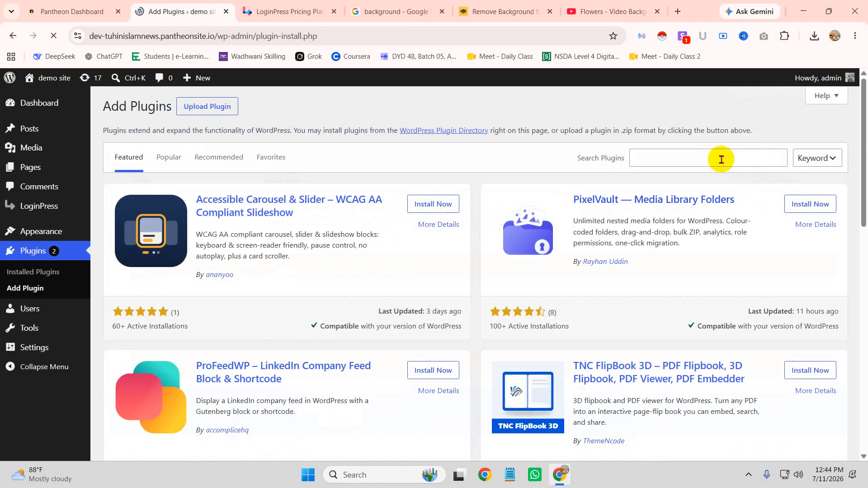
click(731, 157)
click(767, 181)
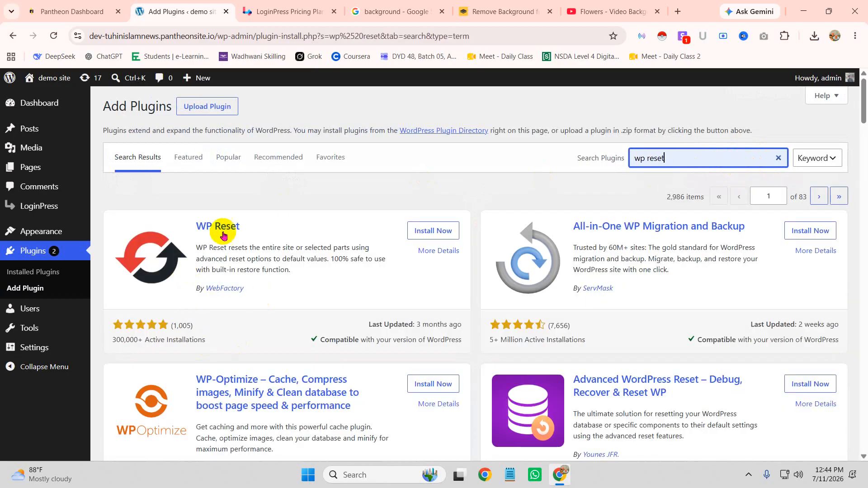
Step: Install and activate WP Reset, dismiss its welcome notice, and open Tools > WP Reset
click(440, 231)
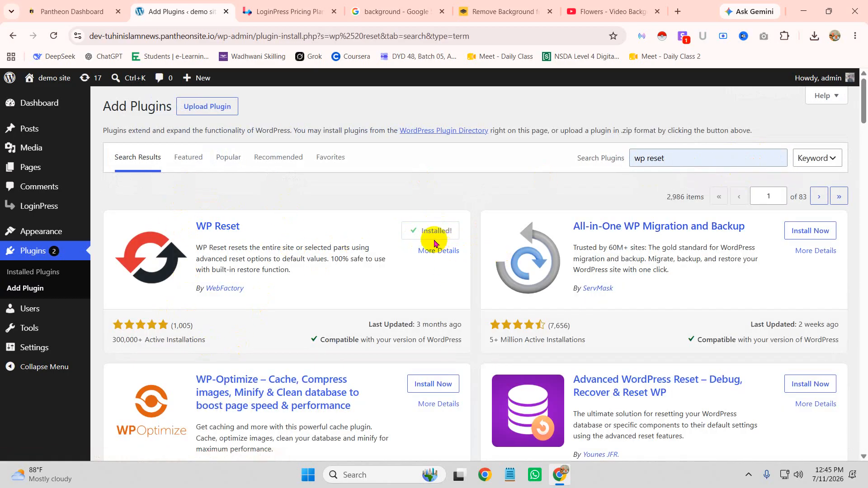
click(439, 232)
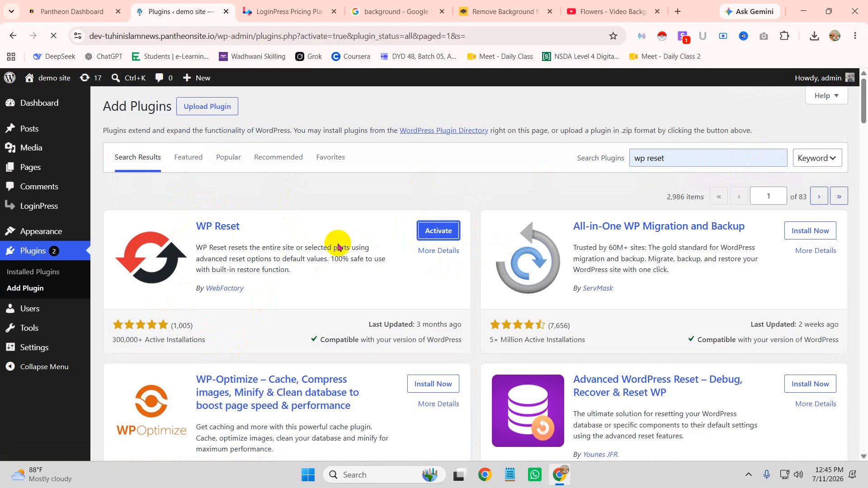
scroll(304, 333, down, 1)
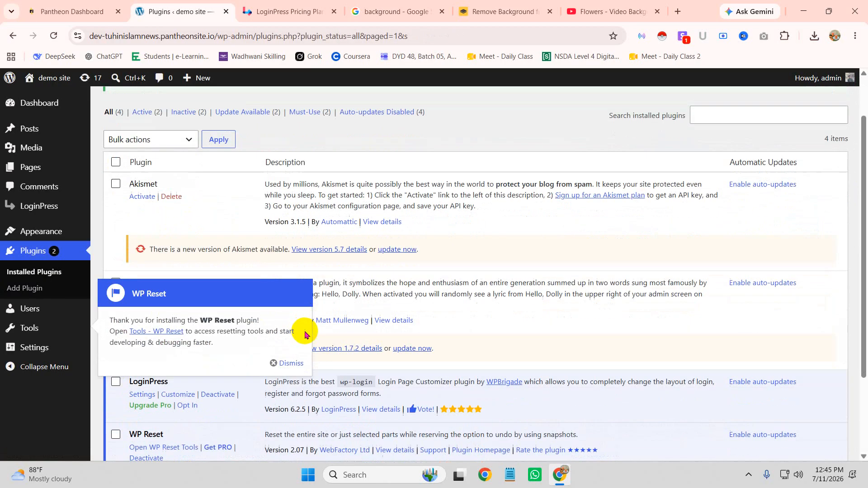
mouse_move(42, 330)
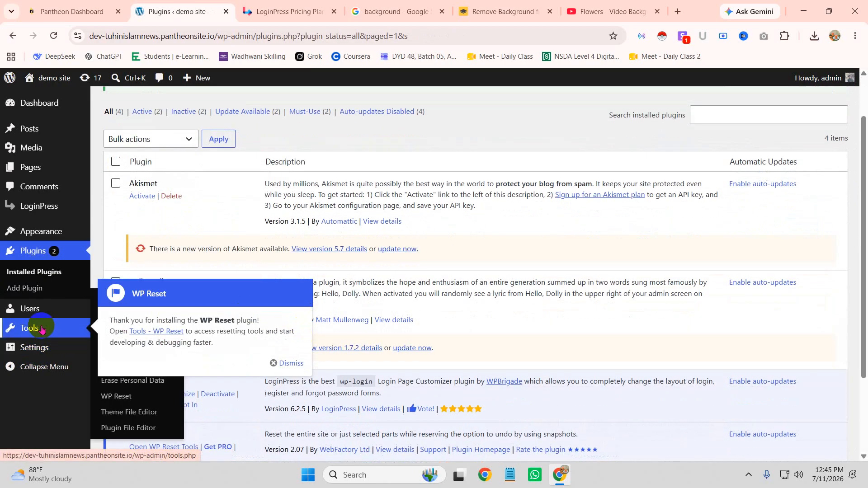
click(282, 363)
click(110, 396)
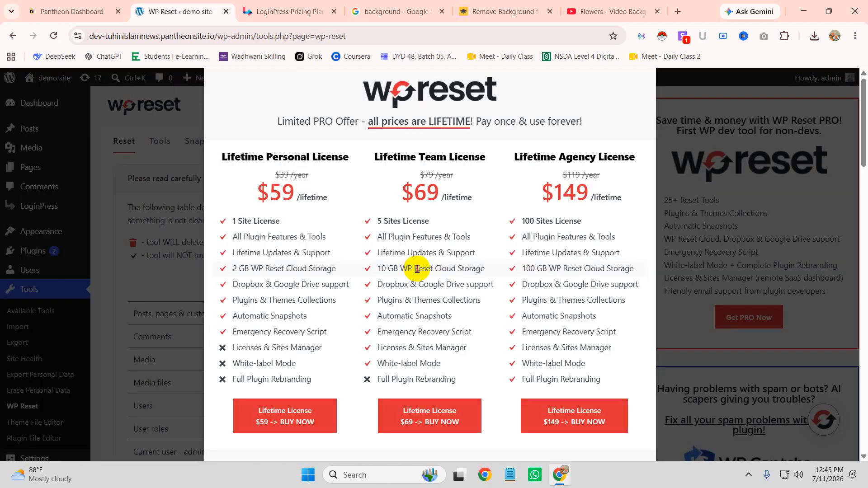
Step: Close the pricing popup, enter 'reset' under Site Reset, and confirm Reset WordPress
click(735, 94)
scroll(548, 294, down, 20)
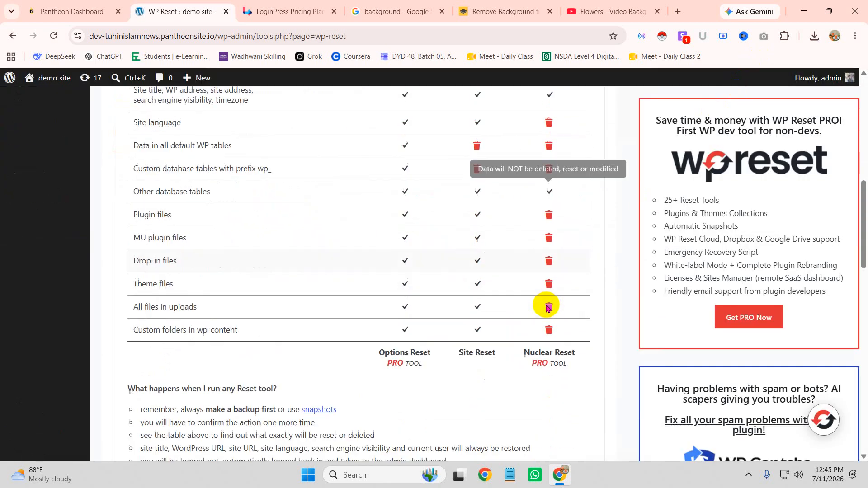
scroll(368, 277, down, 4)
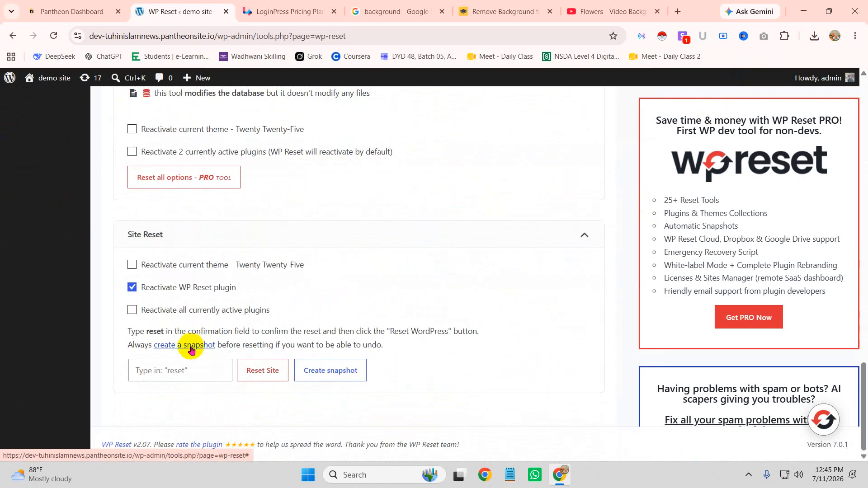
click(168, 370)
text(reset)
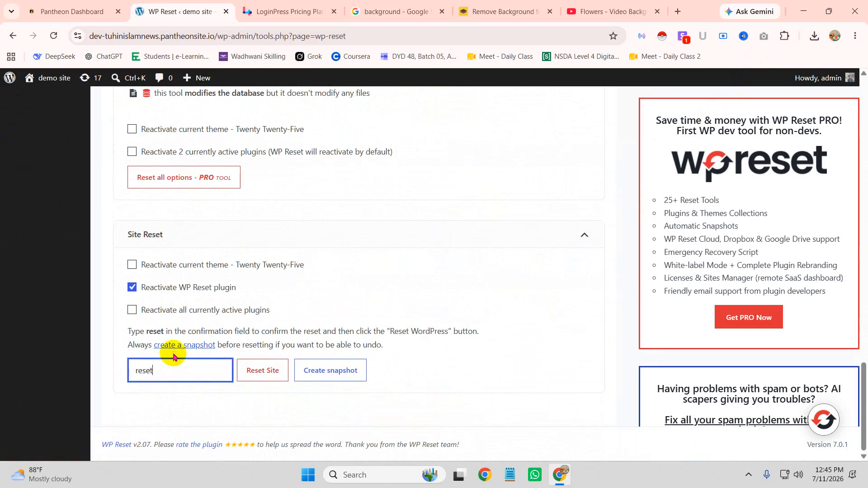
click(262, 371)
click(388, 354)
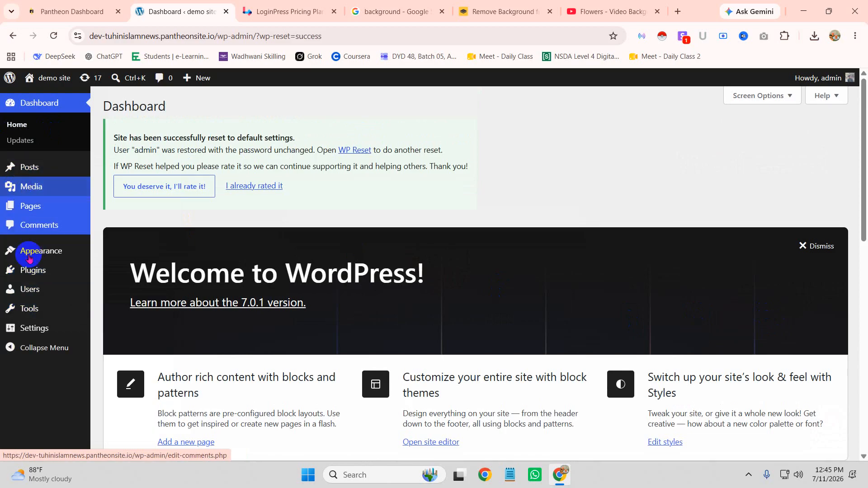
mouse_move(39, 197)
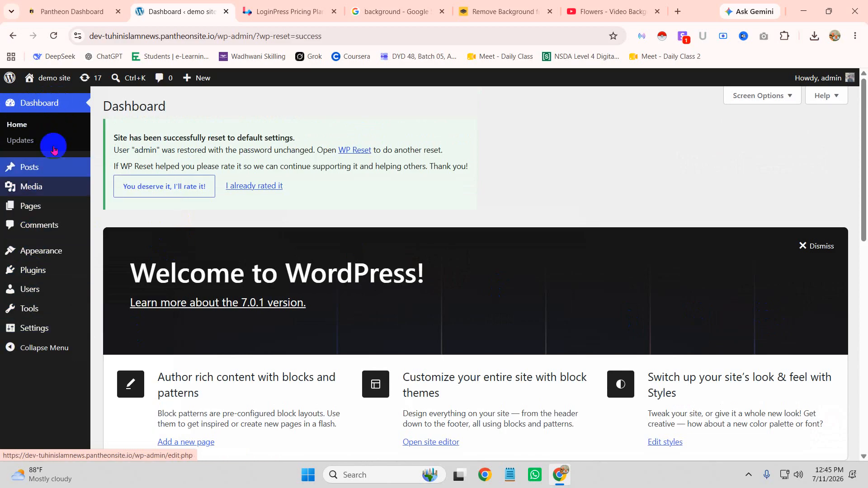
mouse_move(66, 192)
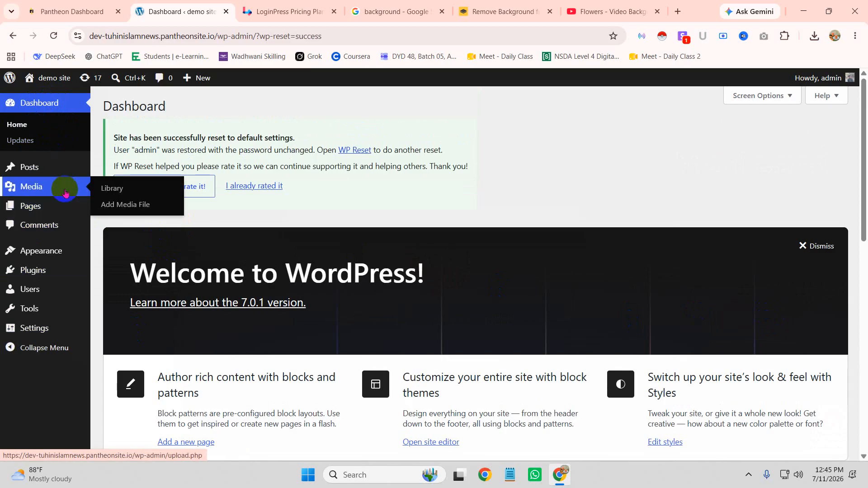
mouse_move(43, 295)
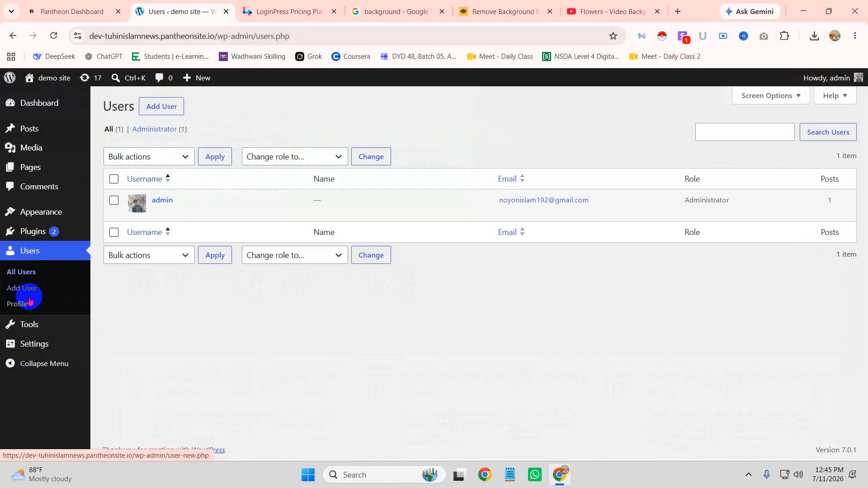
Step: In Profile, try Fresh, Light, Coffee, Midnight, Ocean and Sunrise colour schemes, then choose Ectoplasm
click(18, 303)
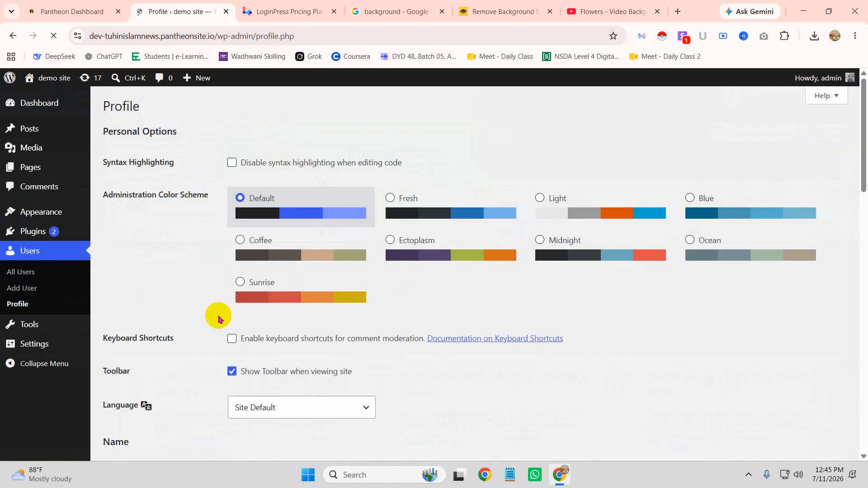
click(403, 199)
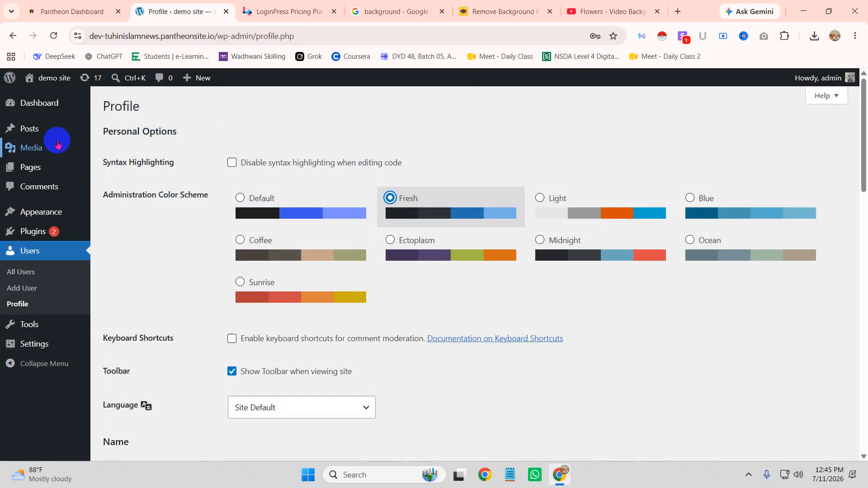
click(582, 201)
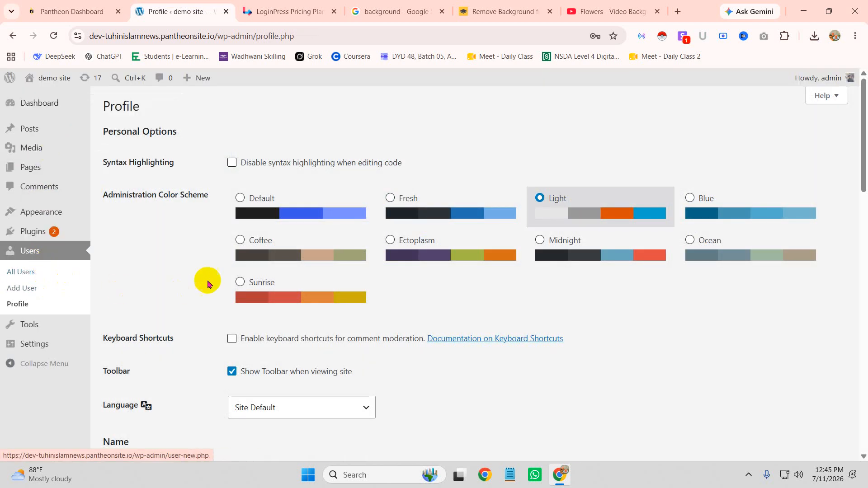
click(244, 240)
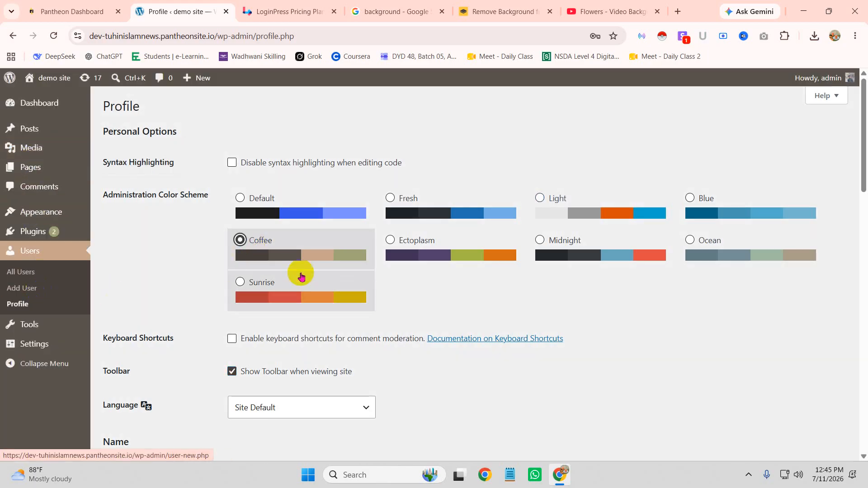
click(391, 240)
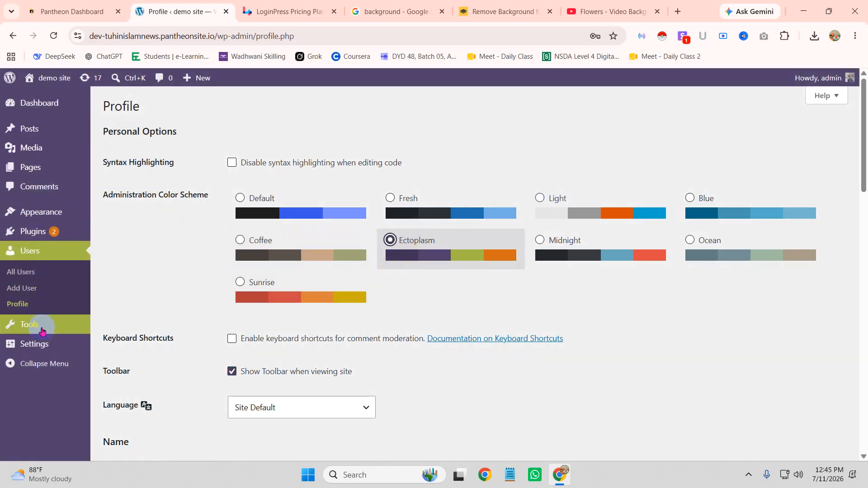
click(551, 234)
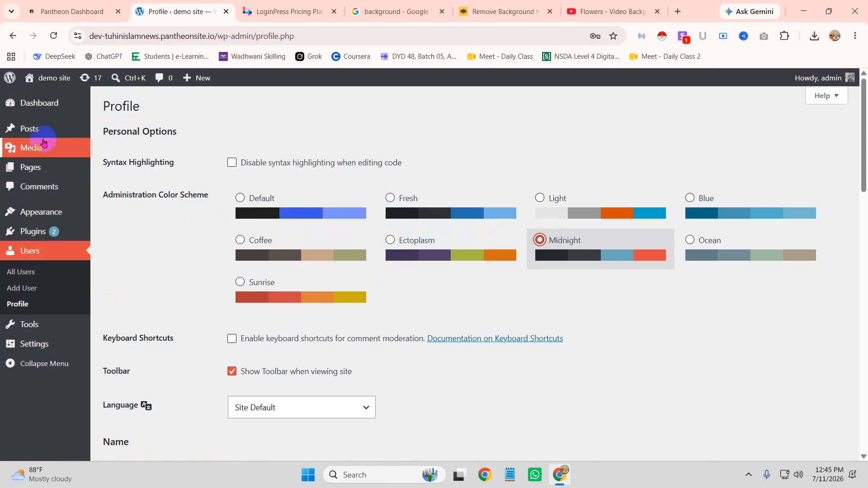
click(682, 240)
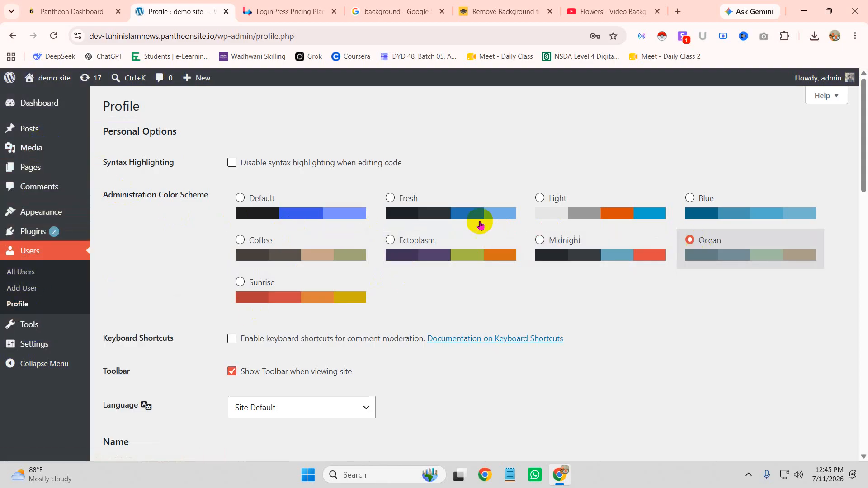
click(240, 282)
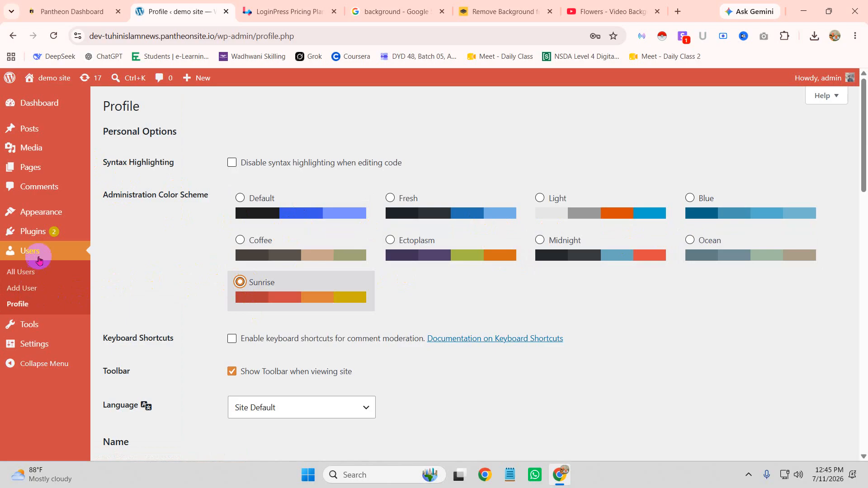
click(465, 238)
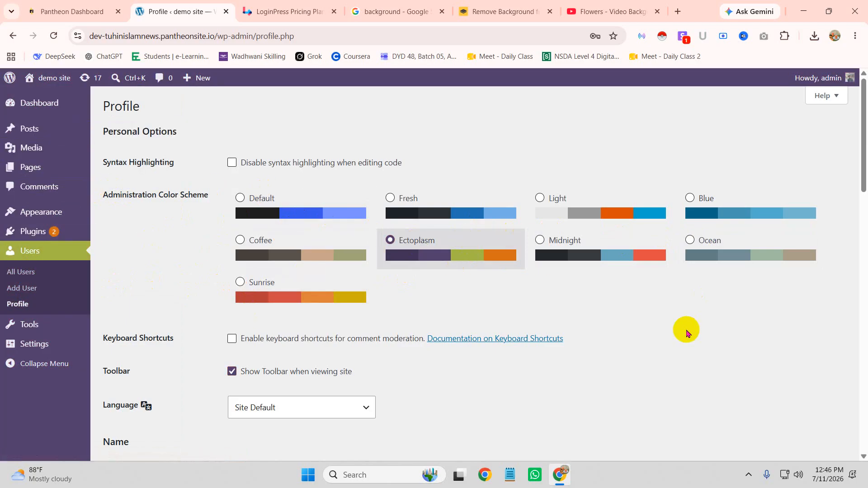
scroll(633, 321, down, 6)
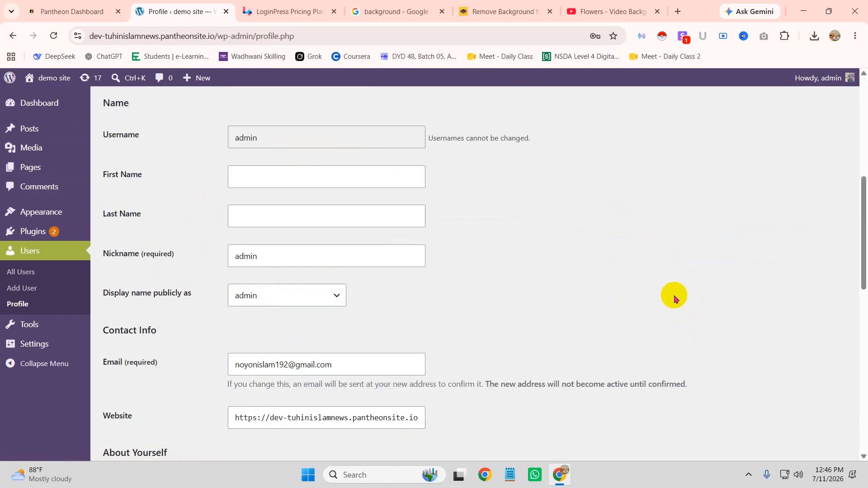
scroll(678, 289, up, 4)
scroll(684, 276, up, 3)
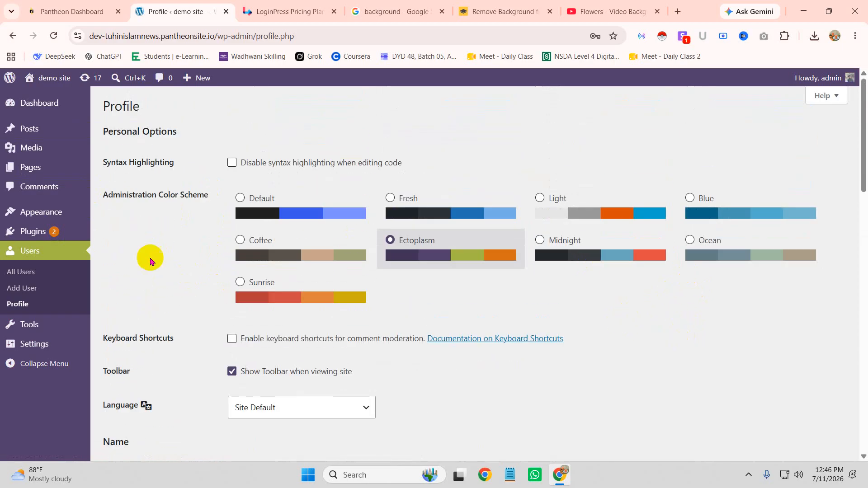
Step: Return to the Dashboard, choosing Leave on the profile page prompt
click(23, 273)
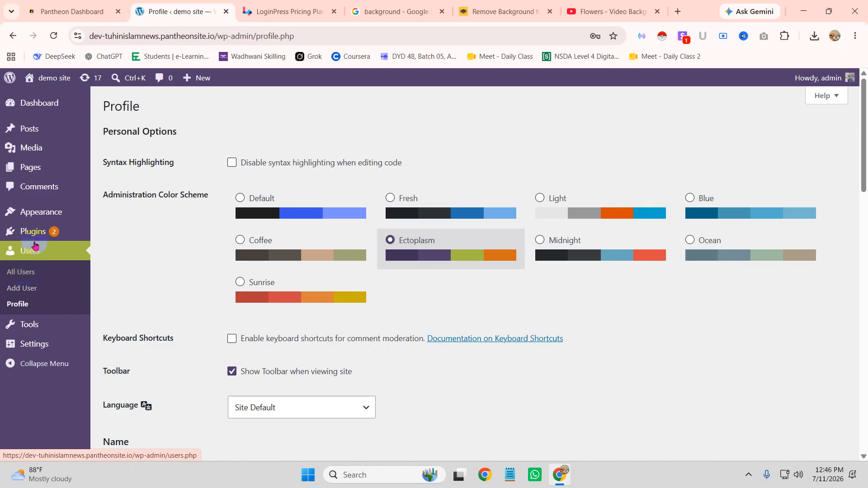
click(43, 106)
click(484, 107)
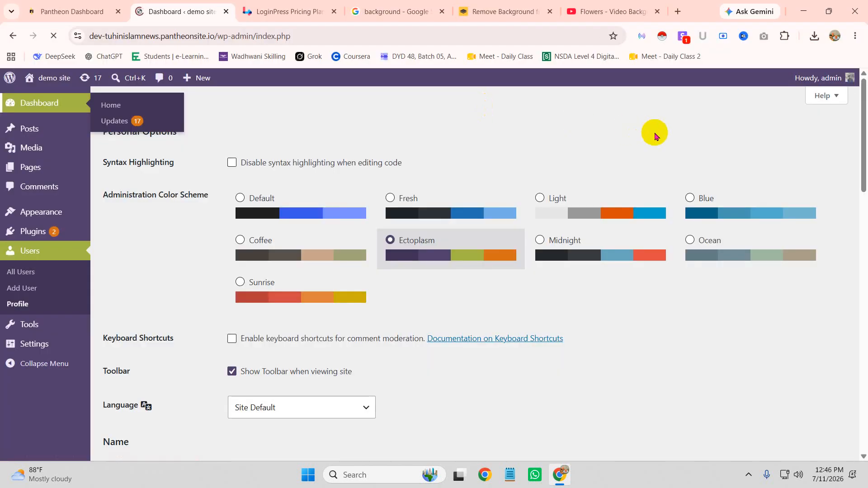